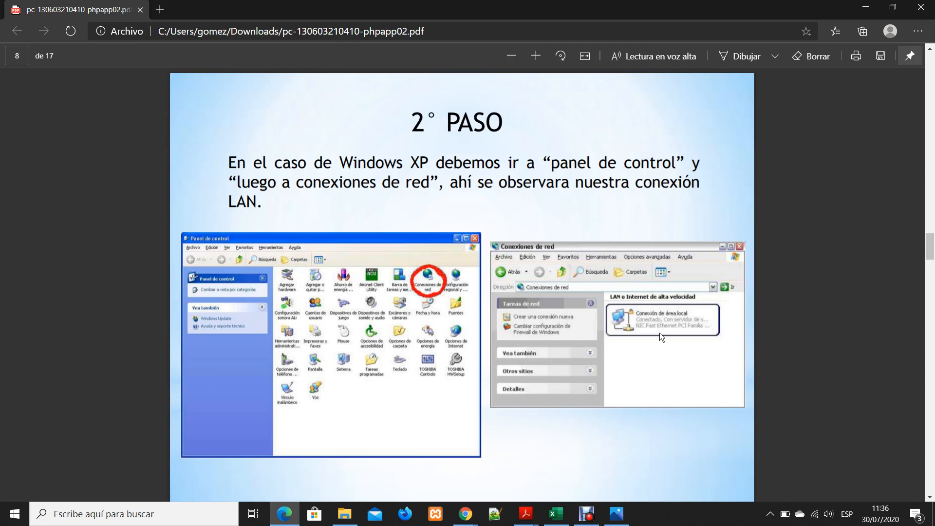
Advance through the network connection pages to page 10 and highlight PC1's IP address and subnet mask
key(Page_Down)
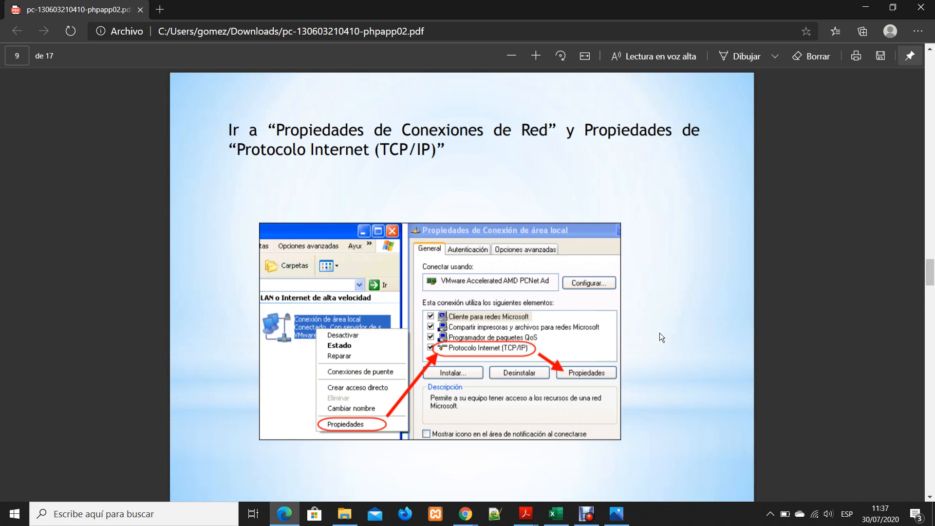
key(Right)
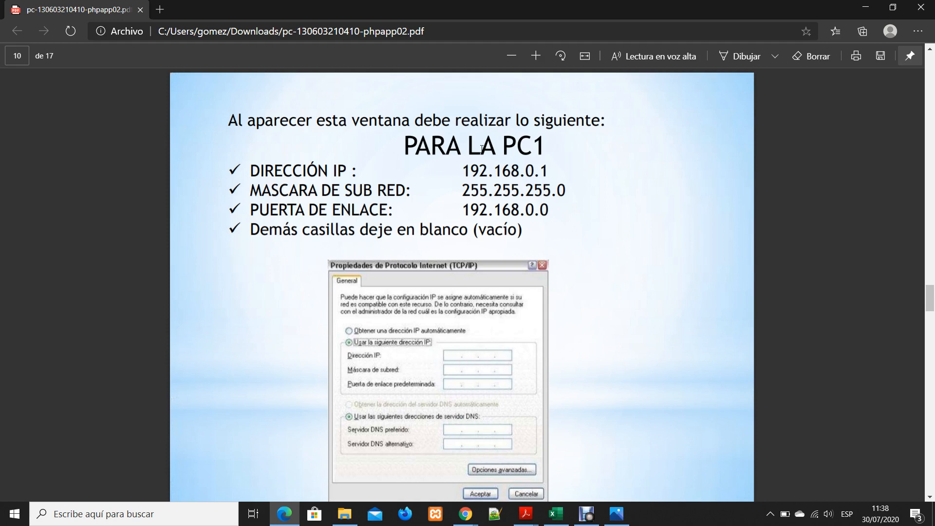
drag(463, 171, 518, 170)
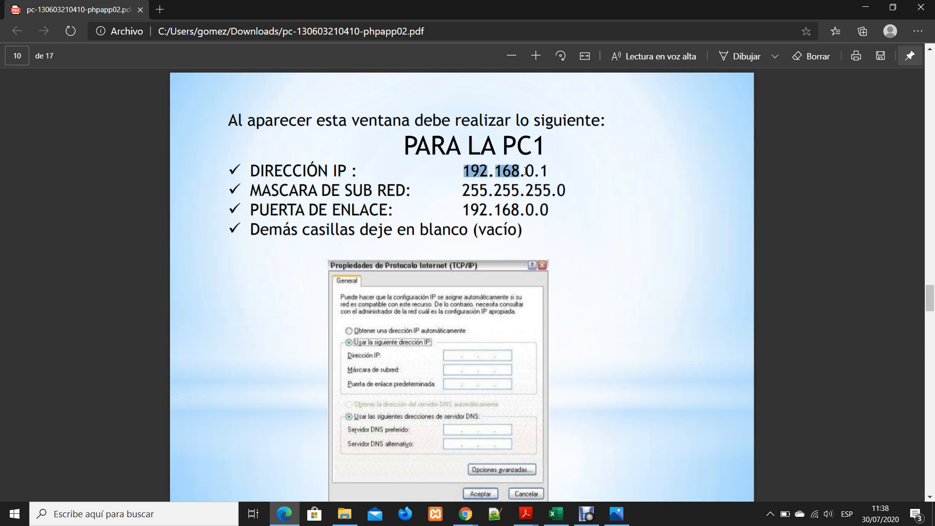
click(555, 168)
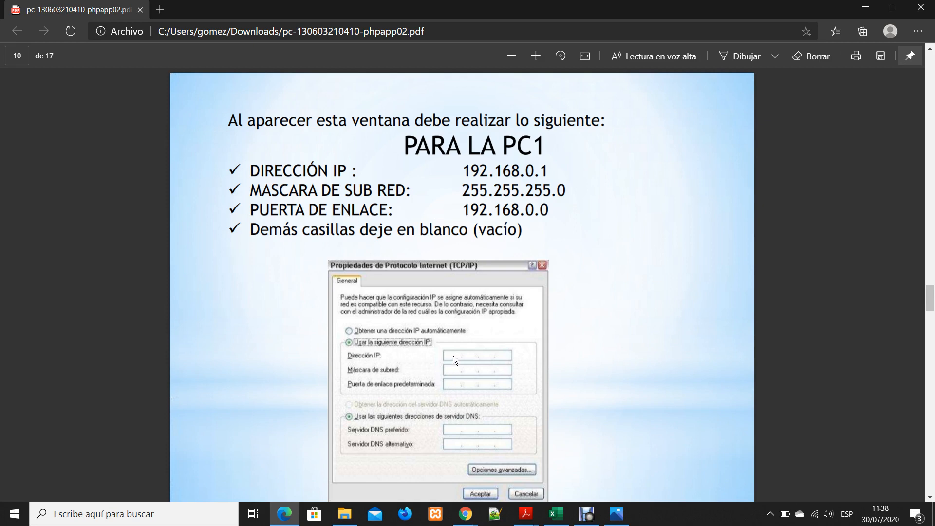
drag(461, 192, 519, 187)
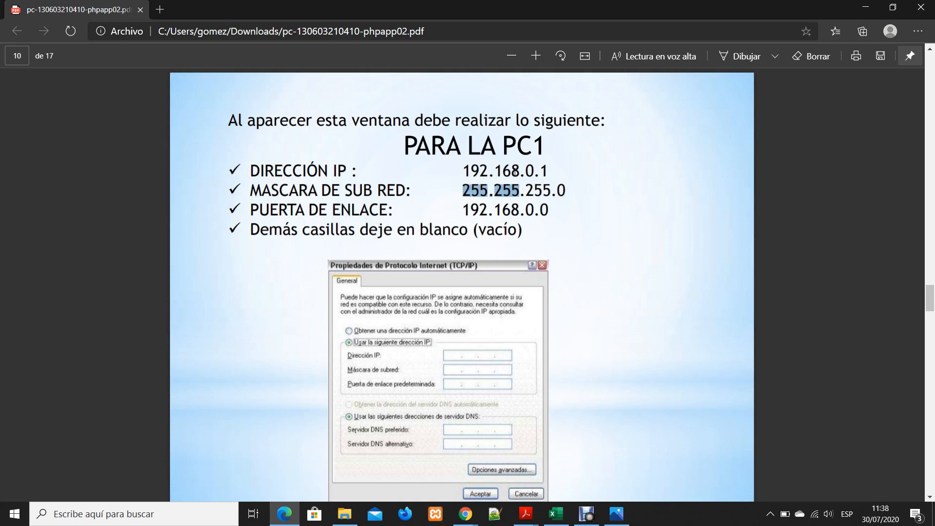
click(486, 185)
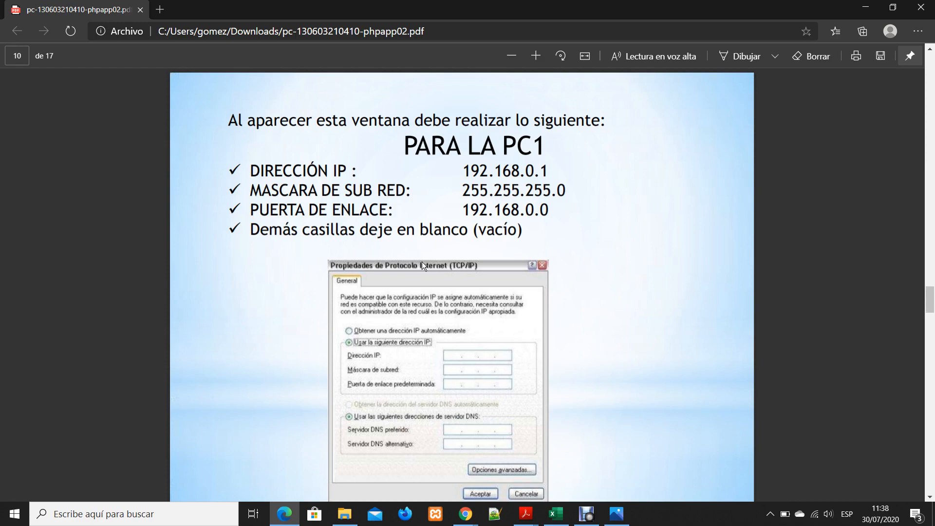
Examine the TCP/IP properties illustration for PC1 and continue to the workgroup settings on page 11
scroll(422, 261, down, 1)
scroll(503, 314, down, 1)
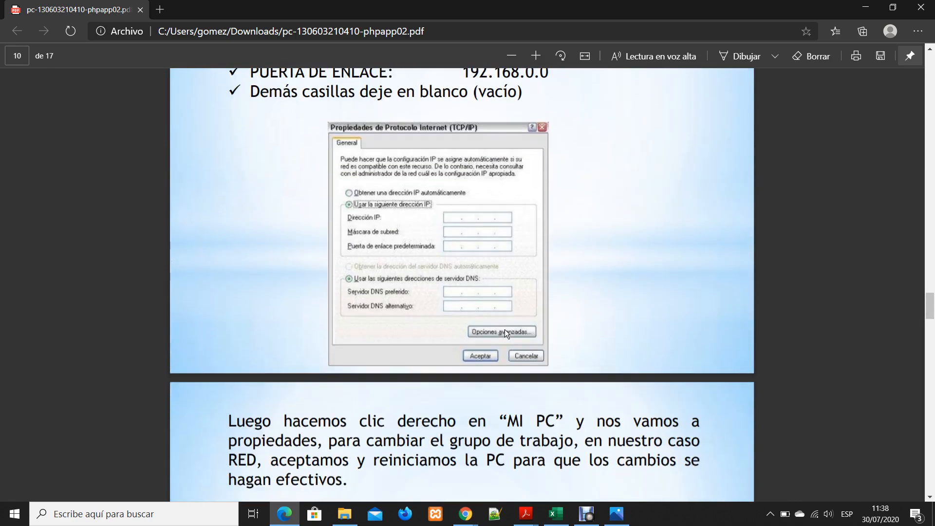
scroll(504, 329, up, 3)
scroll(558, 363, up, 1)
scroll(560, 364, down, 3)
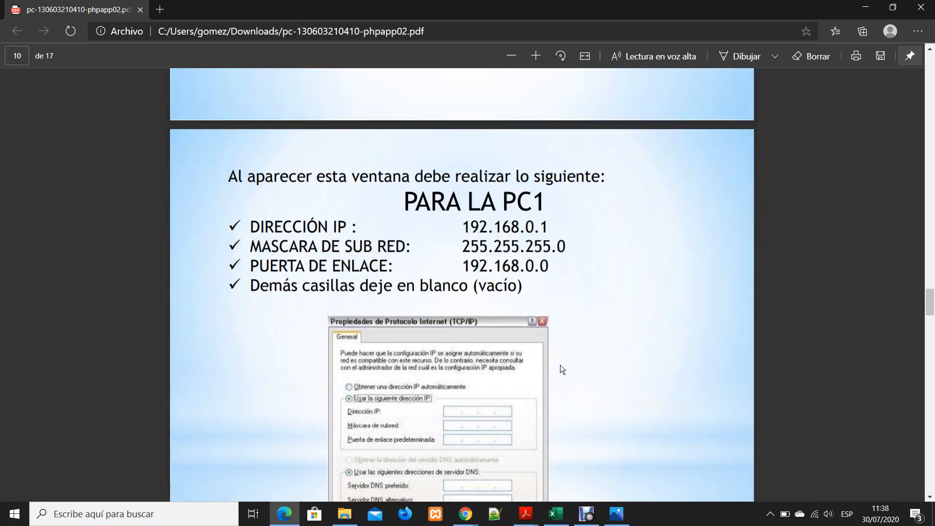
scroll(594, 345, down, 1)
scroll(588, 356, up, 1)
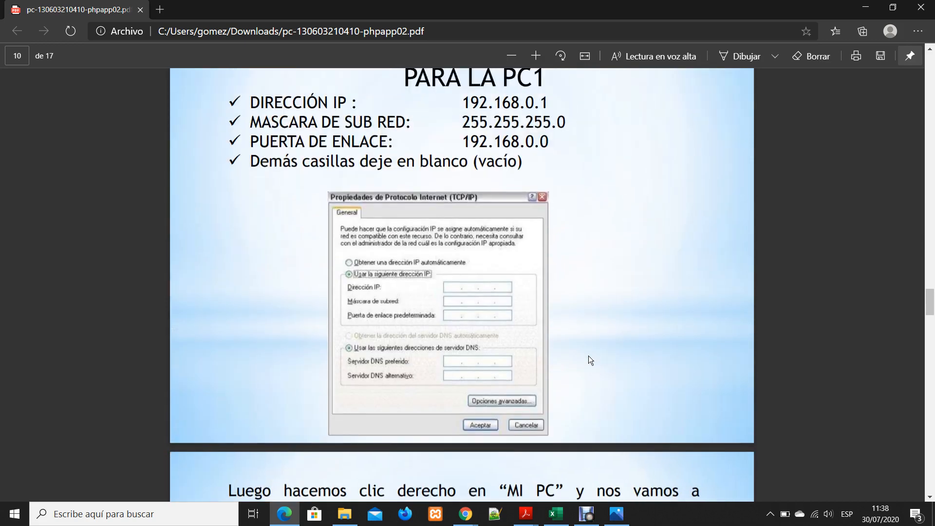
scroll(590, 360, down, 5)
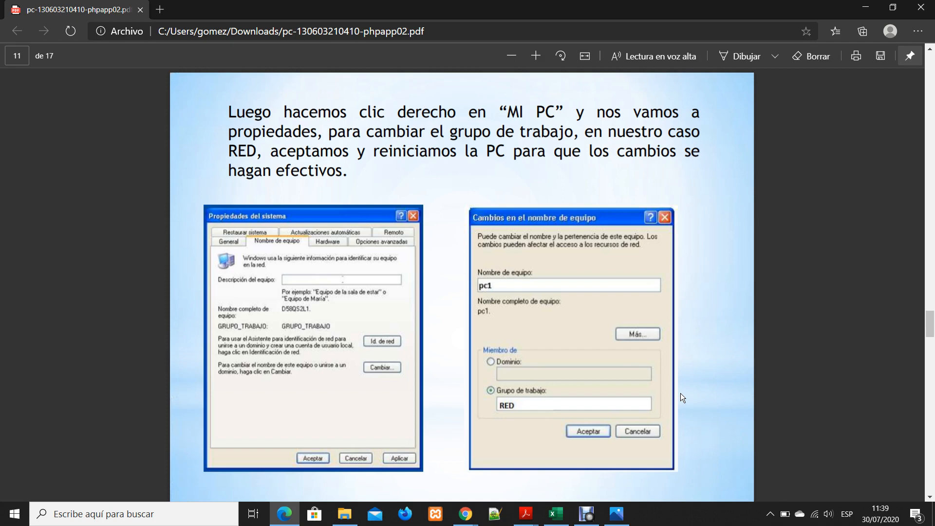
Review the PC2 settings on page 12, highlighting its IP address, and continue through the workgroup page to the connection check on page 14
key(Right)
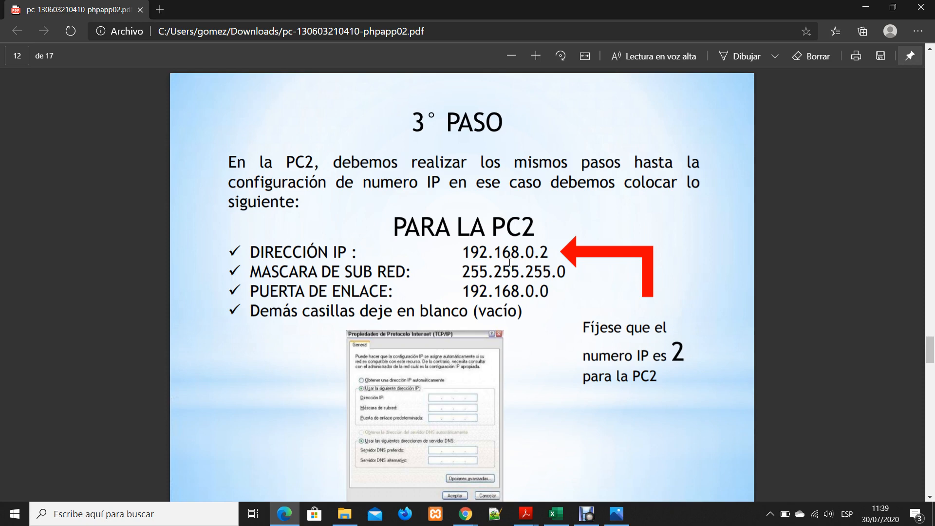
drag(548, 250, 540, 251)
click(548, 251)
drag(554, 251, 481, 251)
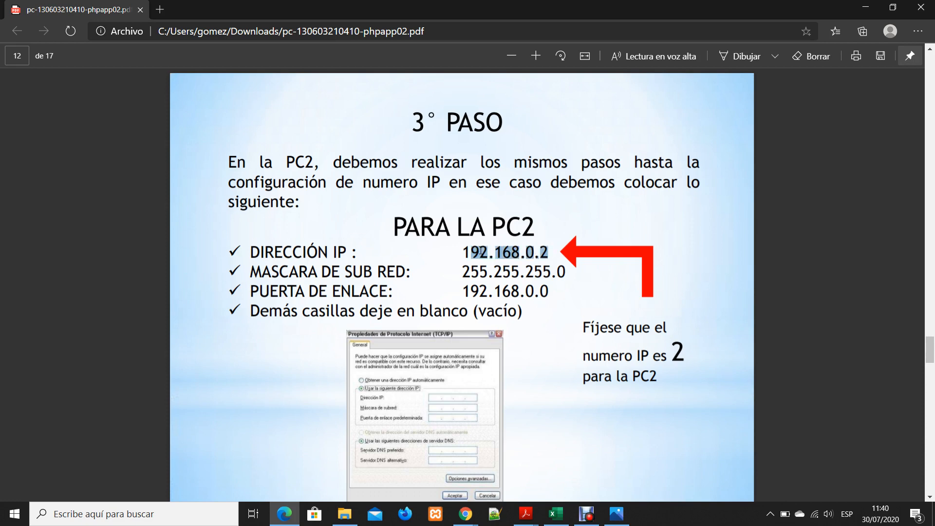
click(534, 244)
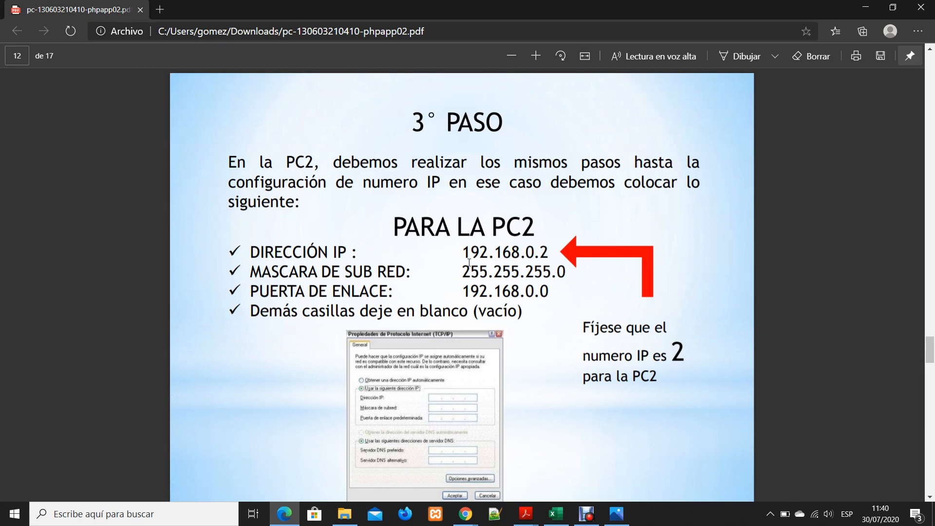
double_click(542, 251)
key(Right)
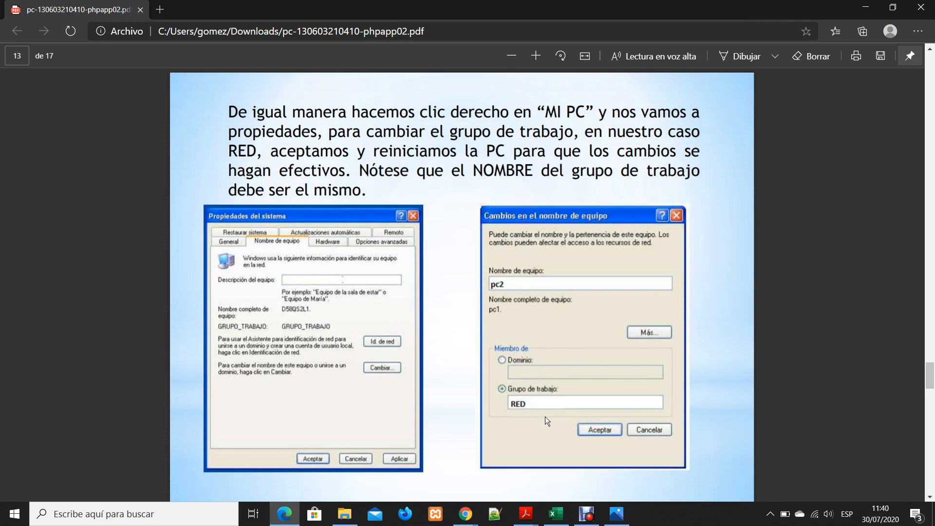
scroll(545, 416, down, 3)
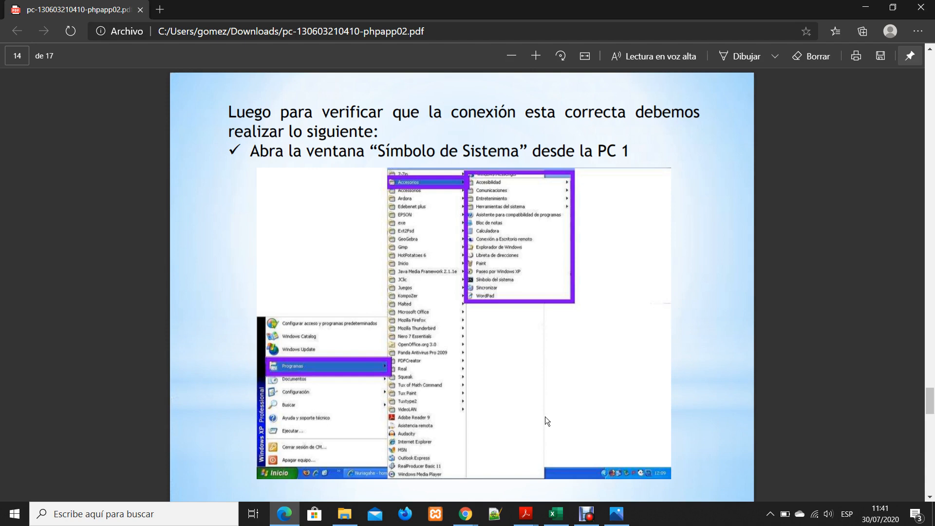
Search Windows for cmd, open the Command Prompt, and close it again
click(137, 514)
text(cmd)
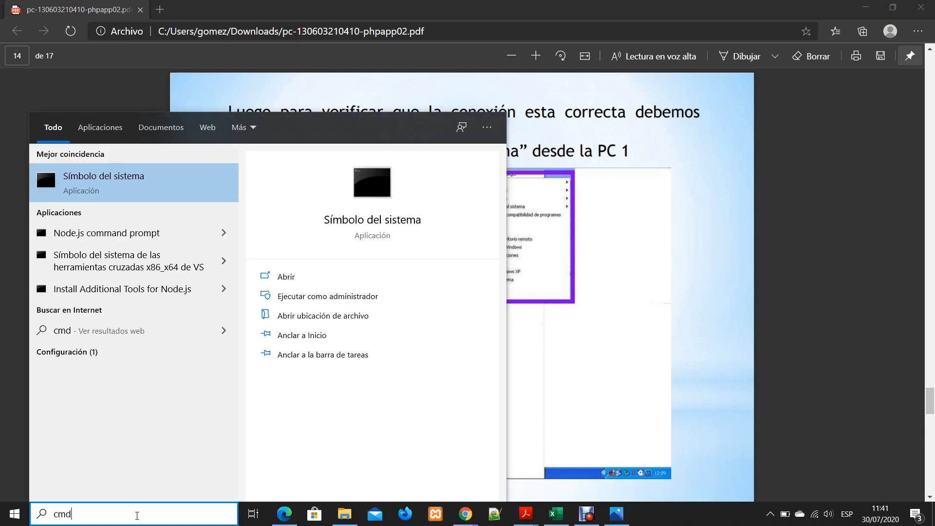
key(Return)
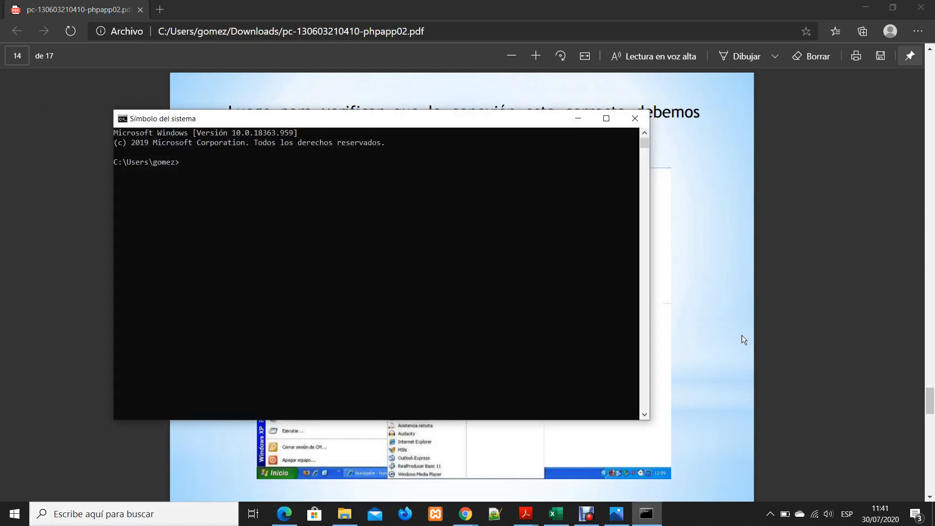
click(636, 115)
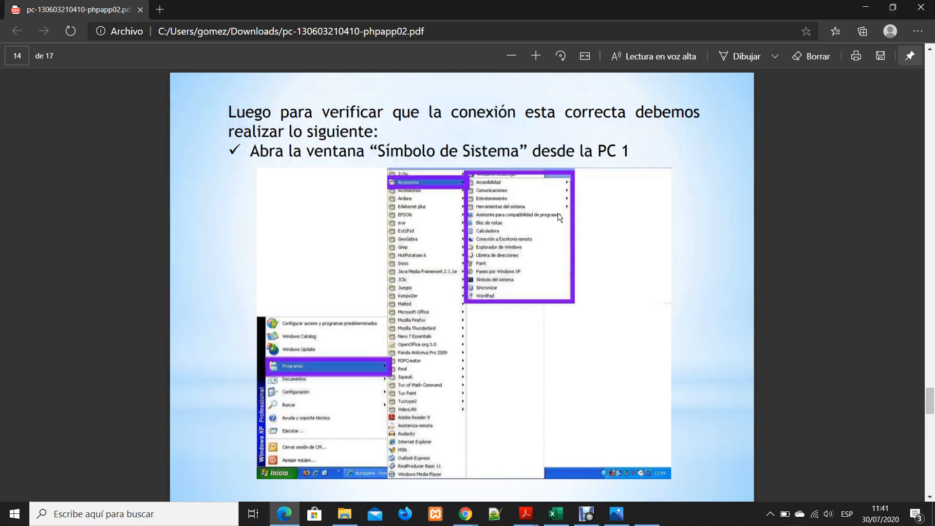
click(182, 511)
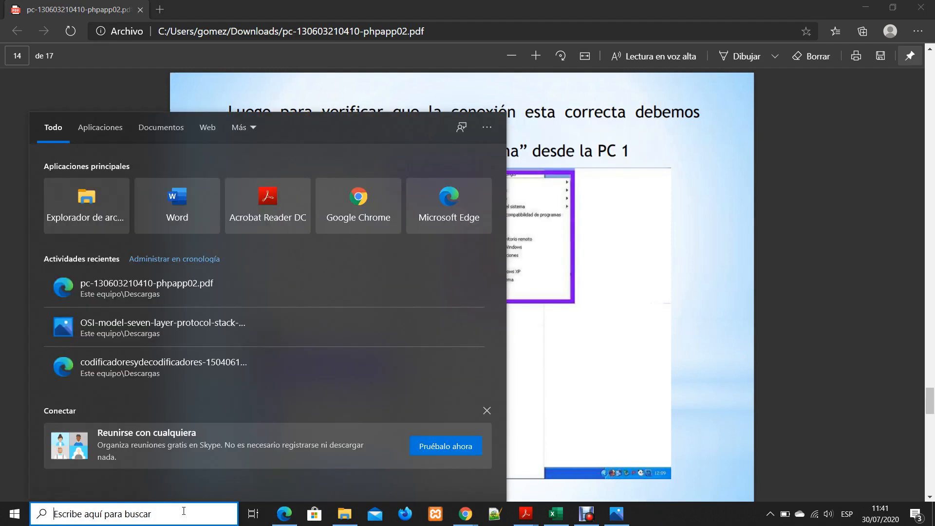
click(742, 409)
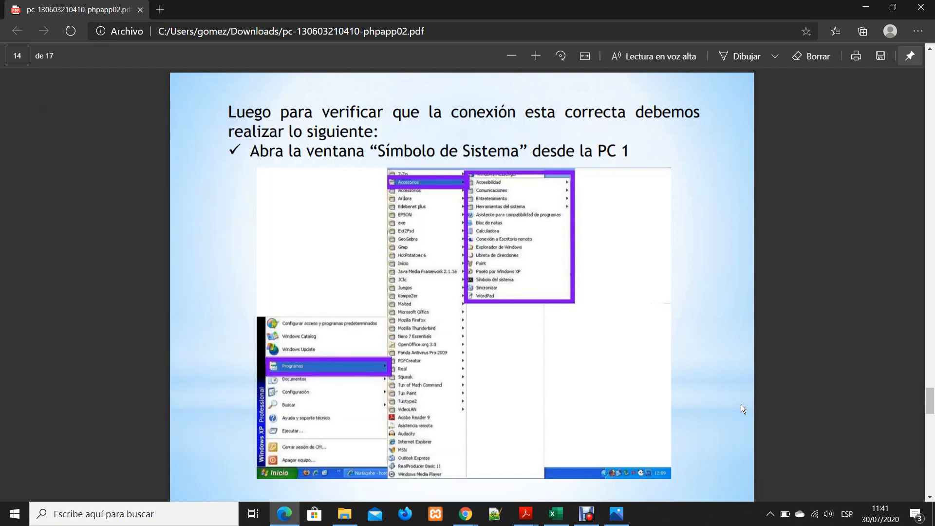
key(super+r)
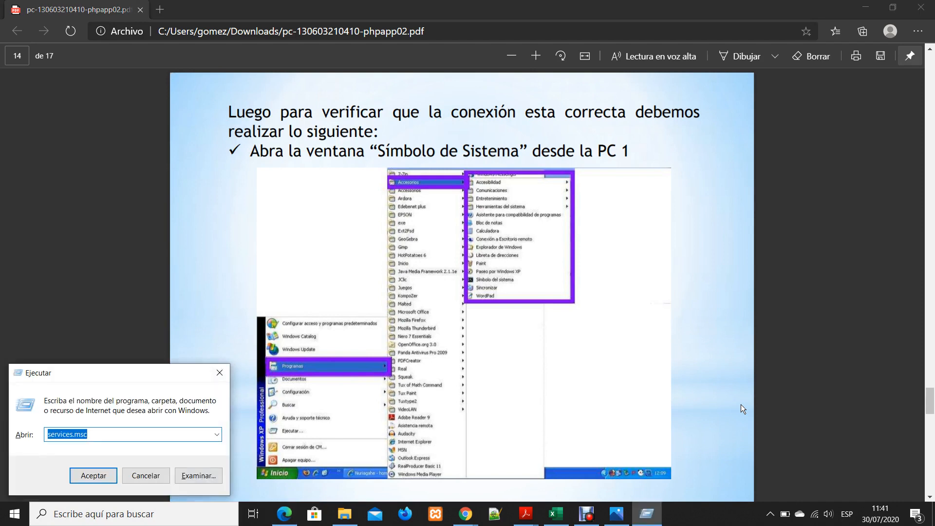
key(Escape)
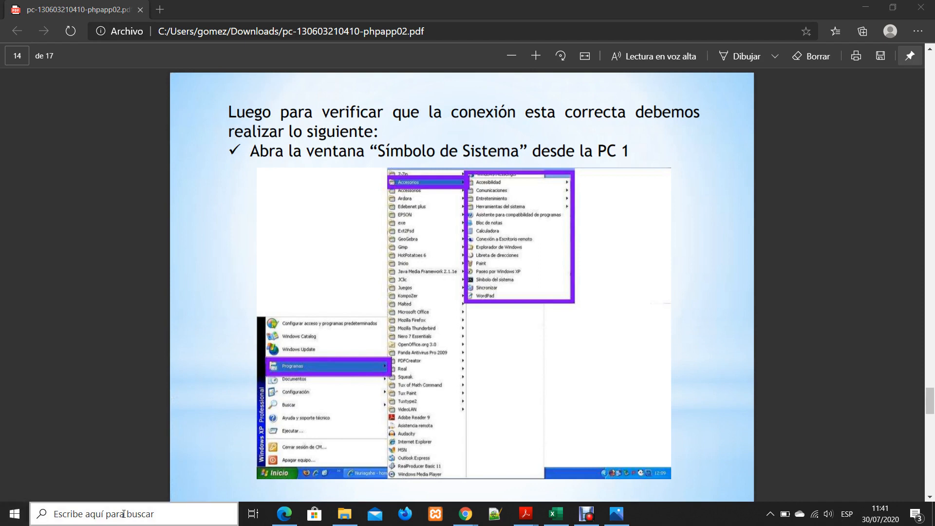
click(140, 515)
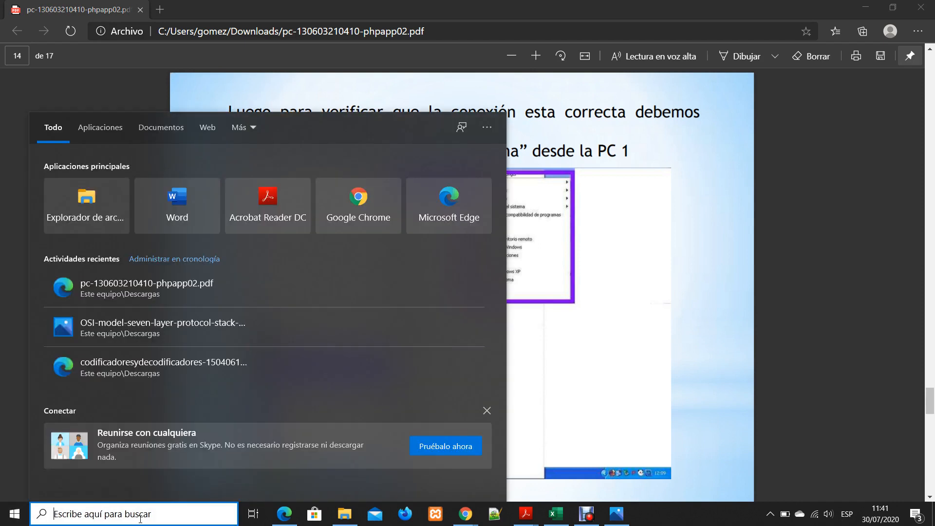
text(c)
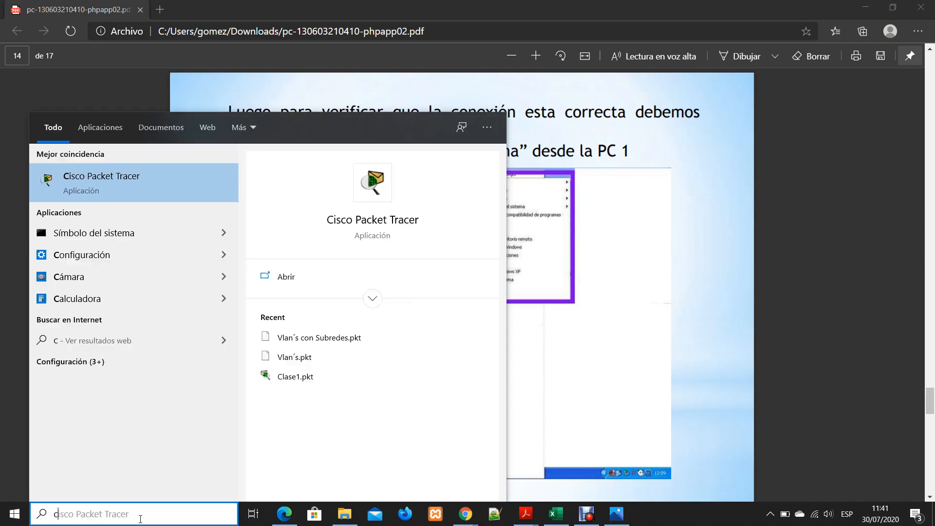
text(md)
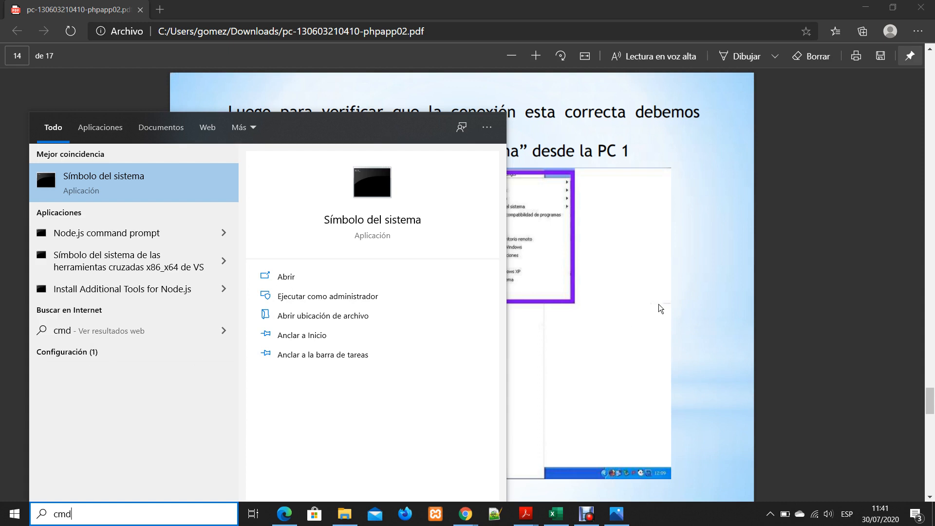
click(664, 257)
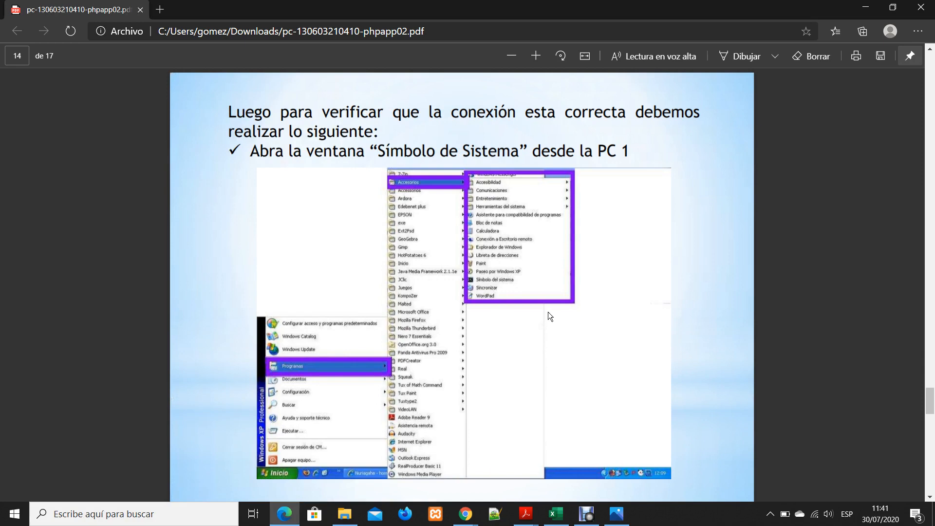
Search Windows for cmd, open the Command Prompt, and return to the PDF with the prompt left open
click(155, 514)
text(cmd)
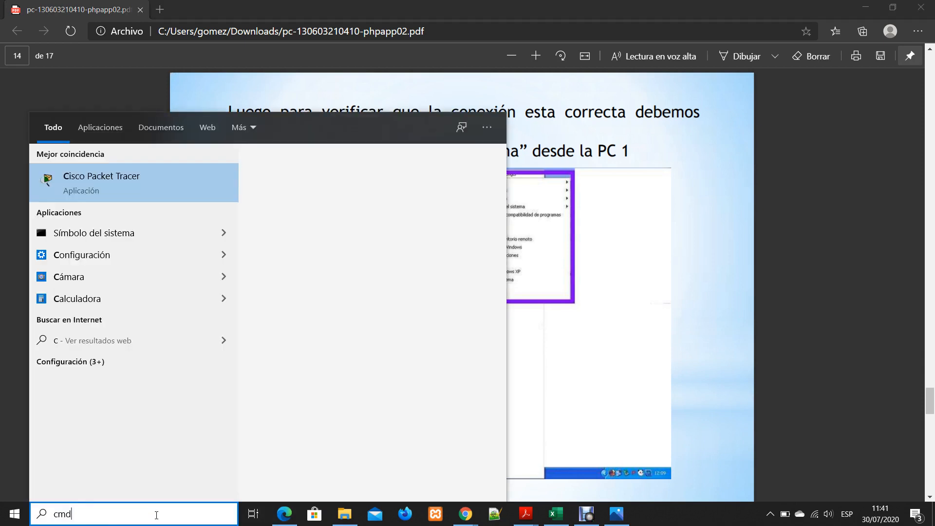
key(Escape)
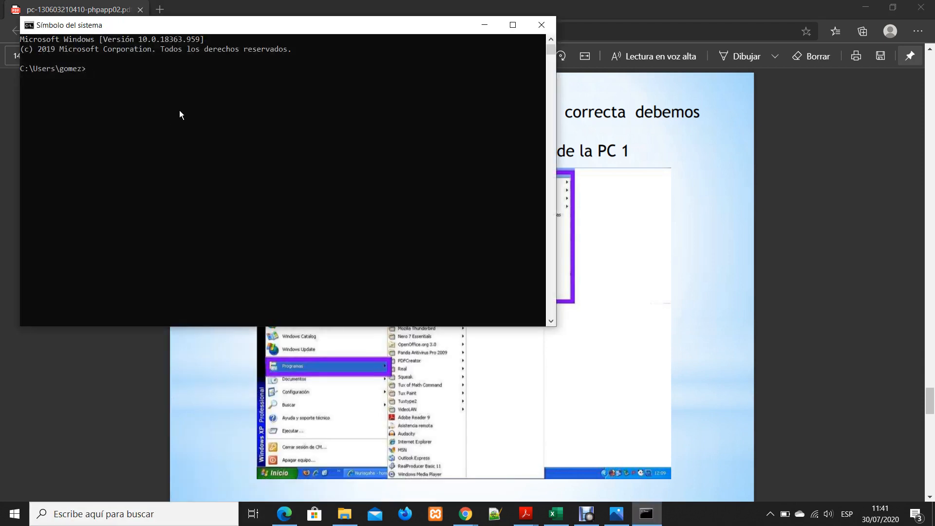
click(179, 114)
click(844, 173)
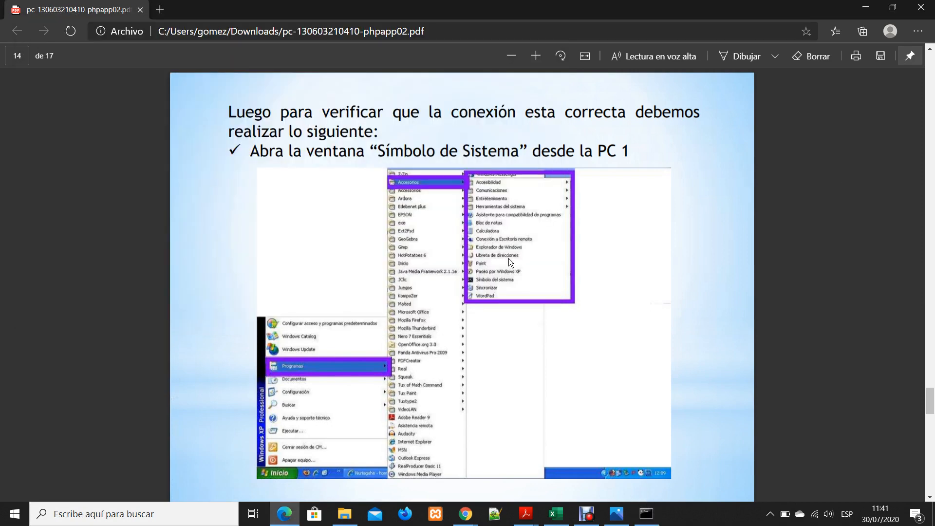
Look at the PDF's ping instructions for PC1 and PC2, and switch back to the open Command Prompt
scroll(508, 258, down, 1)
scroll(508, 258, down, 7)
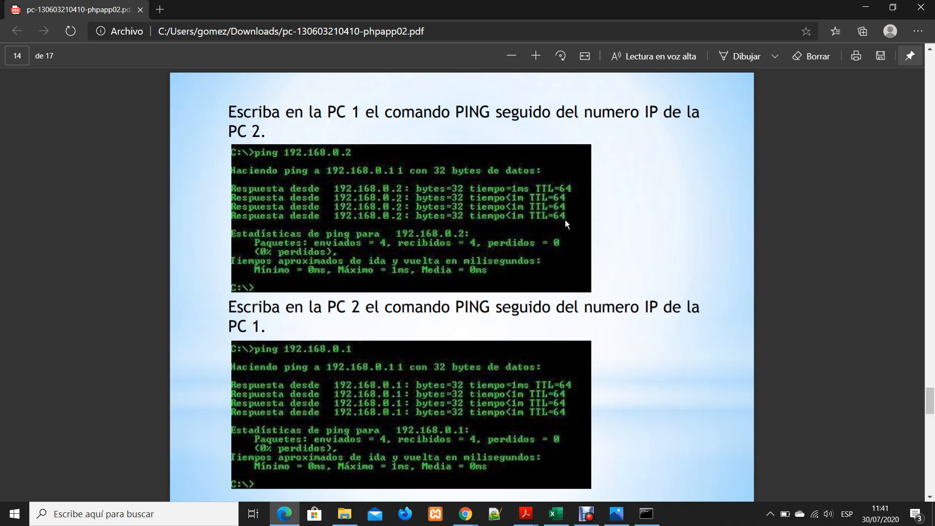
scroll(564, 220, up, 7)
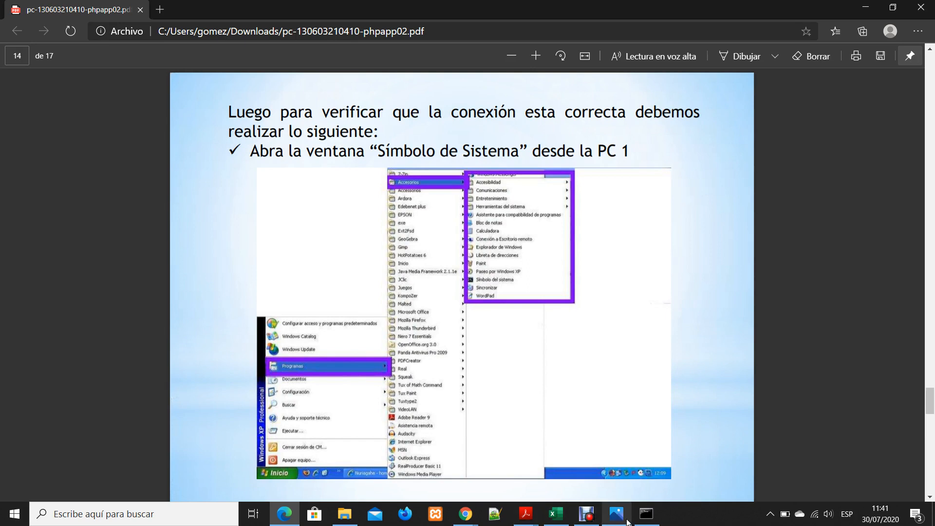
click(645, 513)
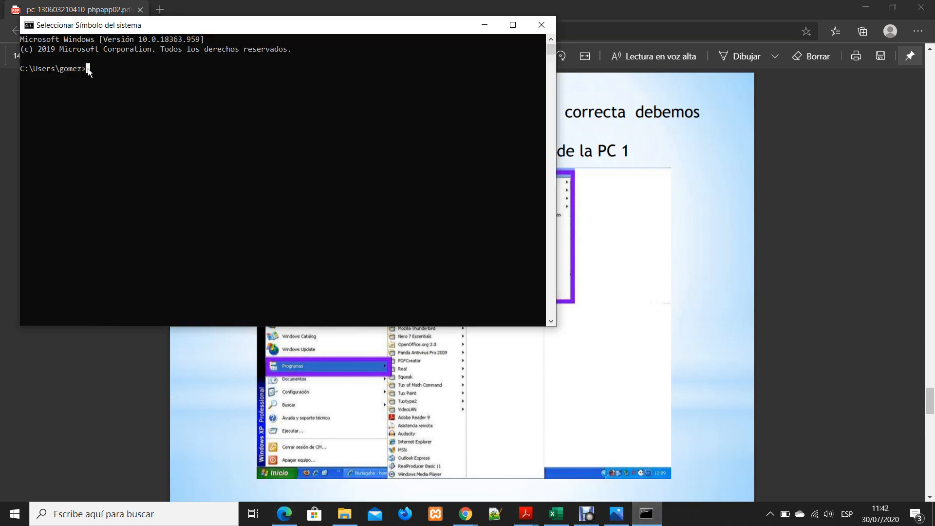
Try to run the command "ip config" in the Command Prompt
key(Escape)
text(ip config)
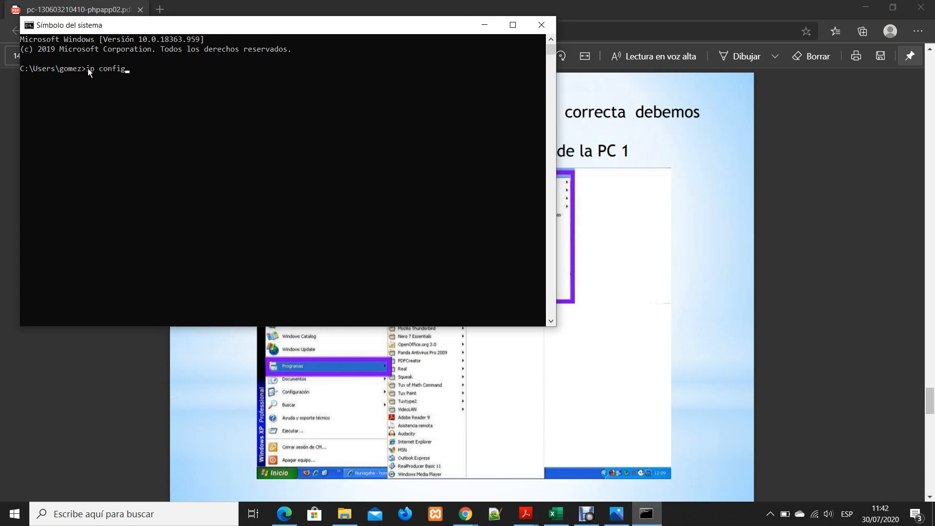
key(Return)
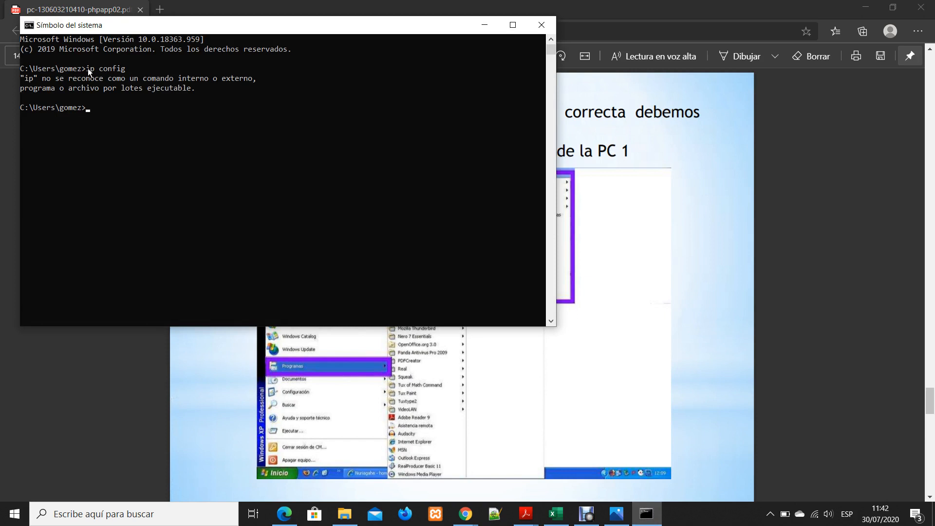
Try the "ip config" command a second time at the new prompt line
text(ip)
text(config)
key(Return)
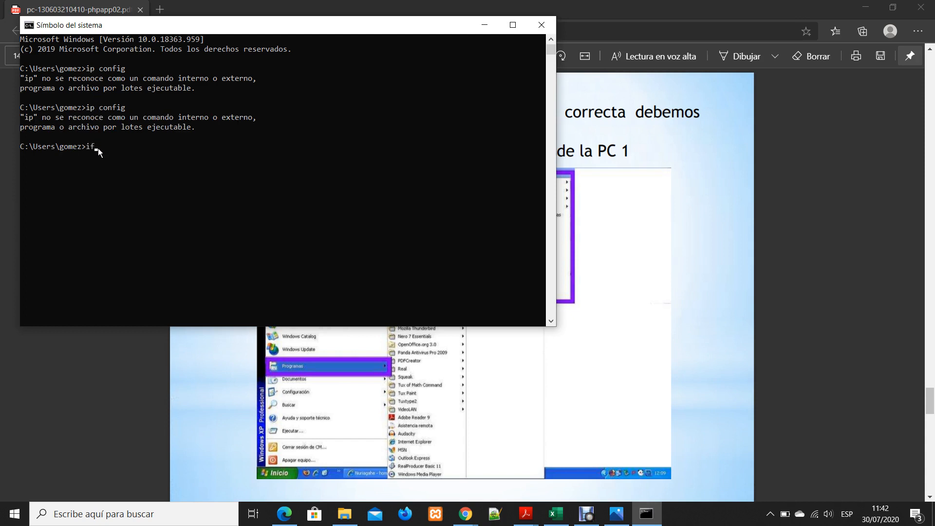
Try to run the command "if config" in the Command Prompt
text(config)
key(Return)
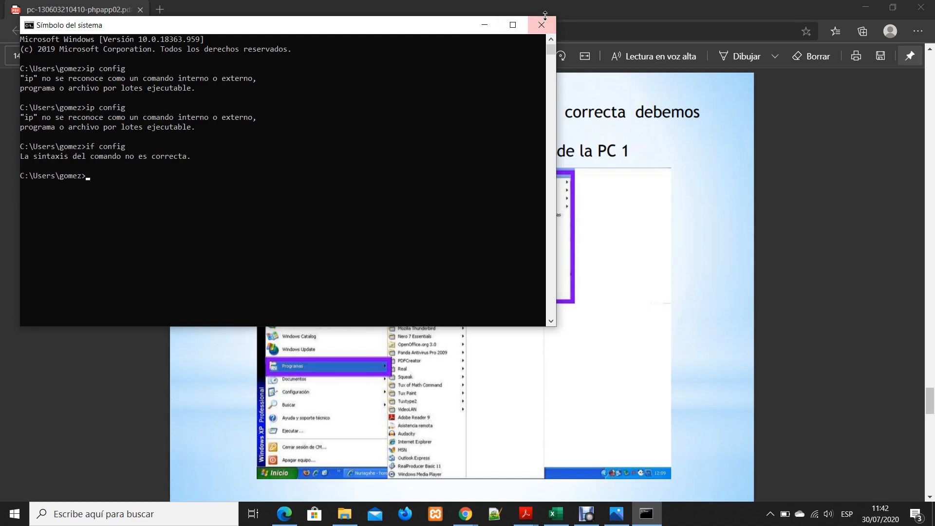
Return to the PDF and read its ping instructions, the expected ping result and the closing page, ending back on page 15
click(484, 26)
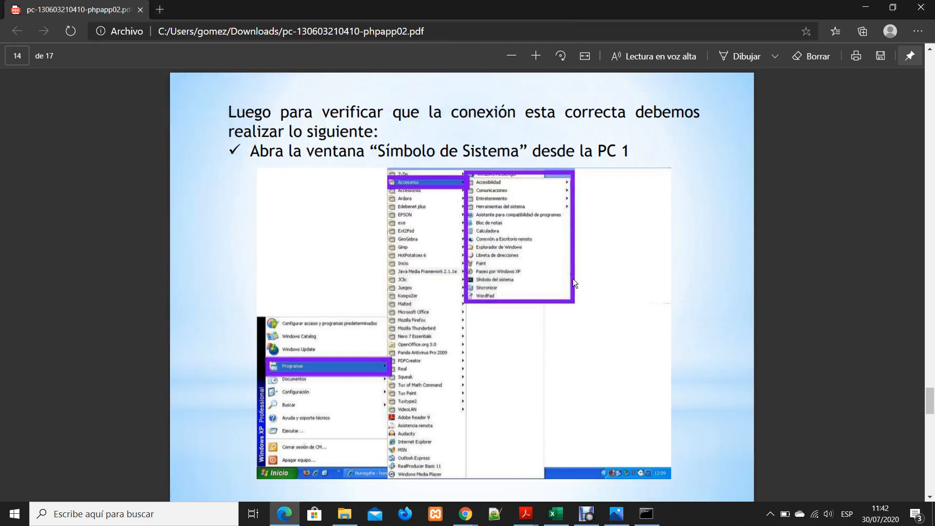
scroll(573, 278, down, 5)
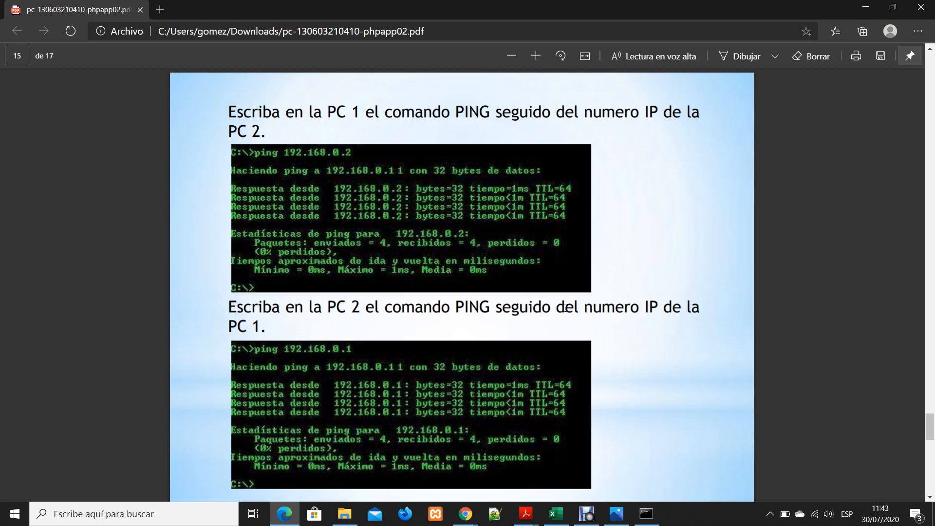
key(Page_Down)
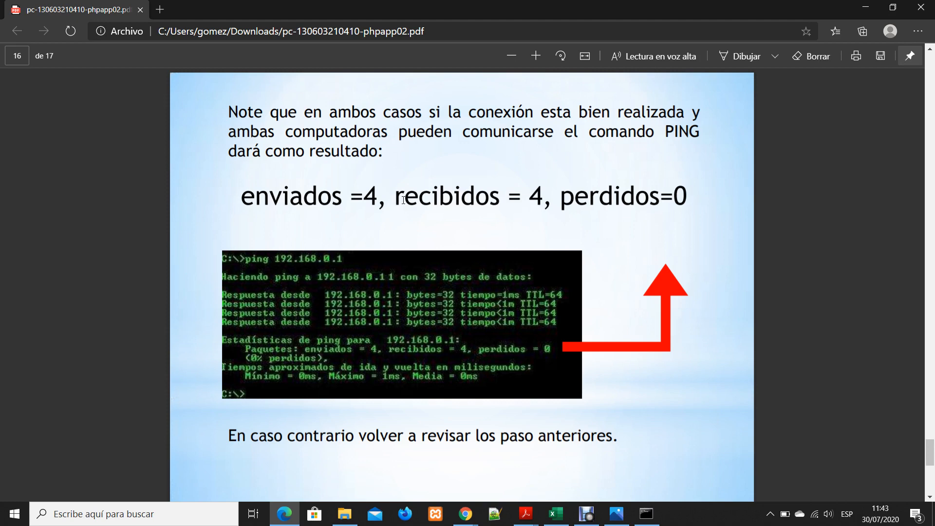
drag(394, 199, 404, 199)
key(Right)
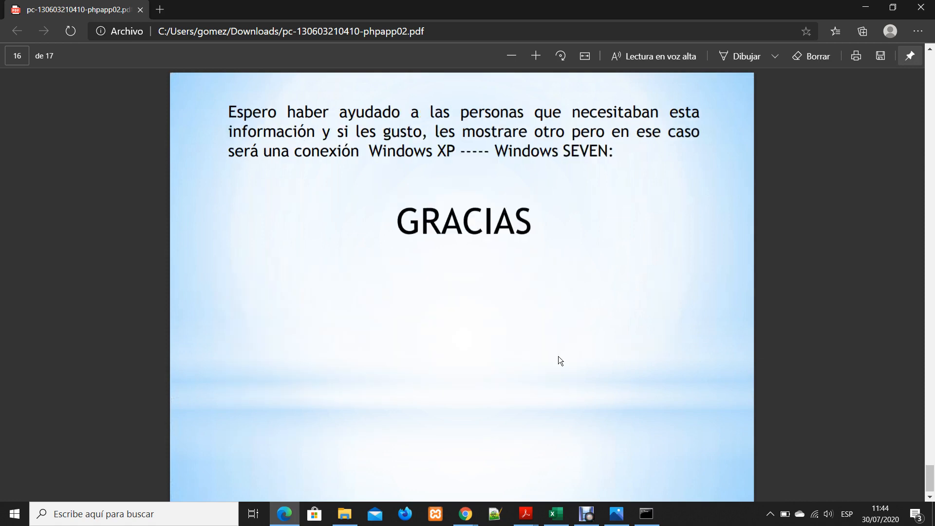
key(Left)
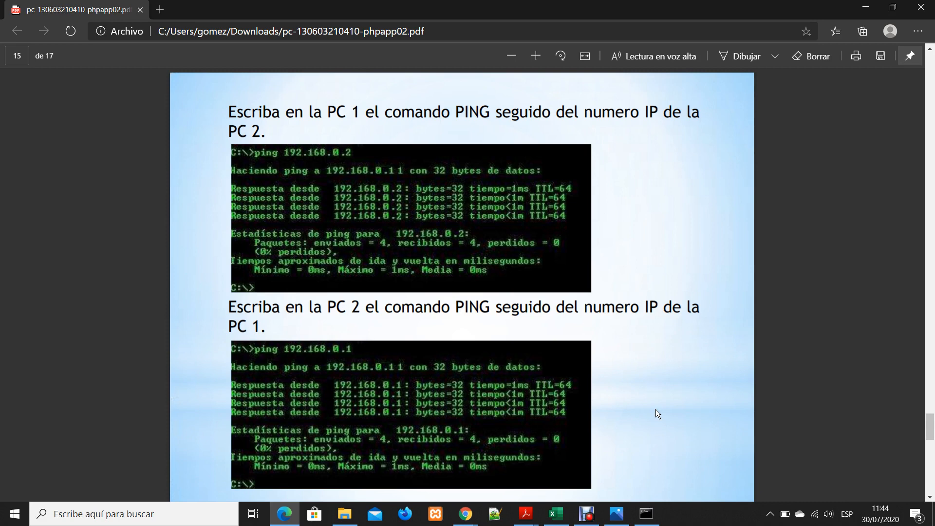
Search Windows for "cis" and open Cisco Packet Tracer
click(136, 520)
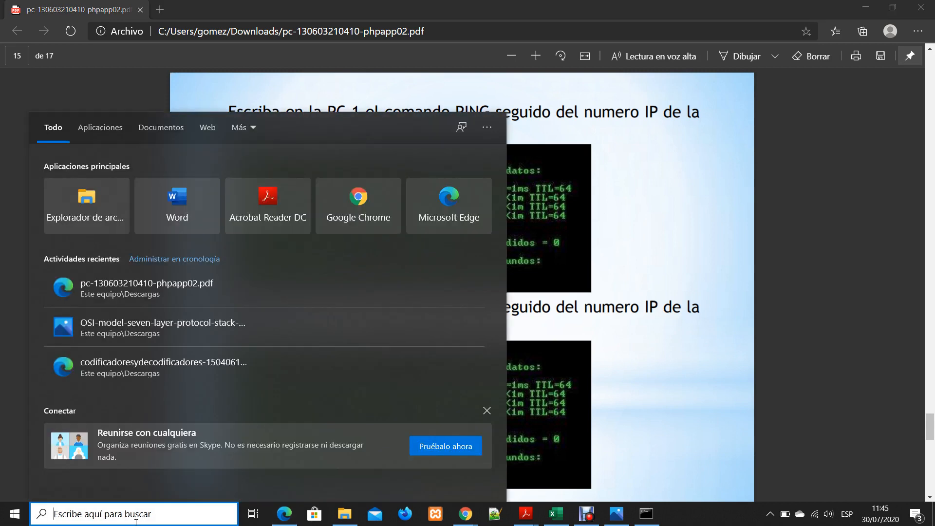
text(cis)
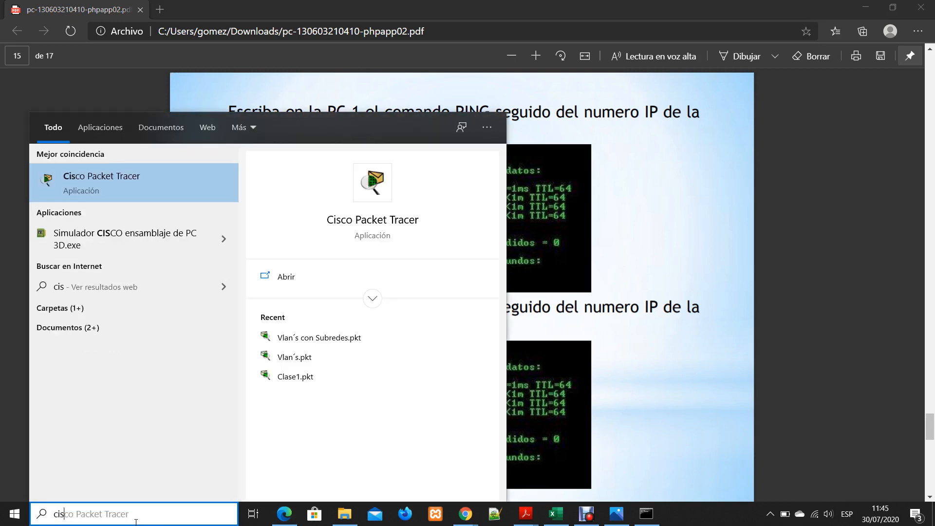
key(Return)
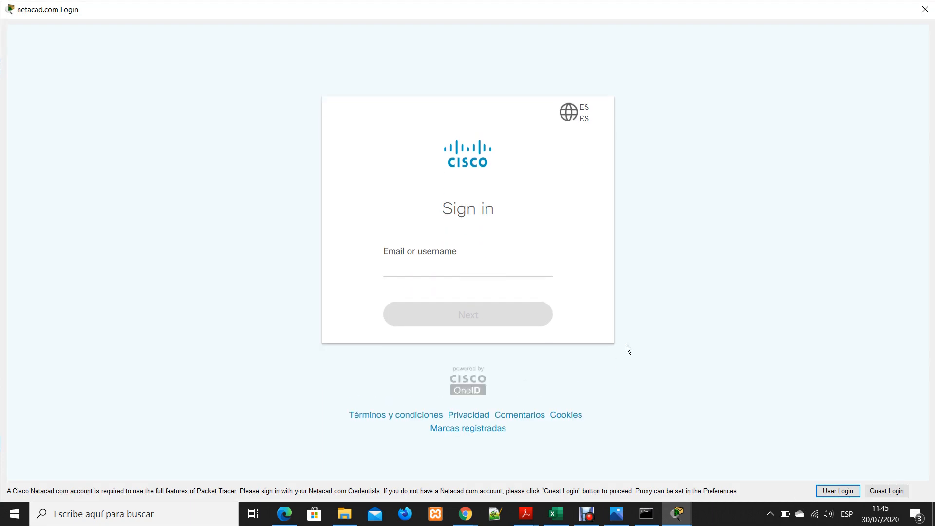
Enter the account e-mail on the Netacad sign-in form and continue to the password request
click(518, 258)
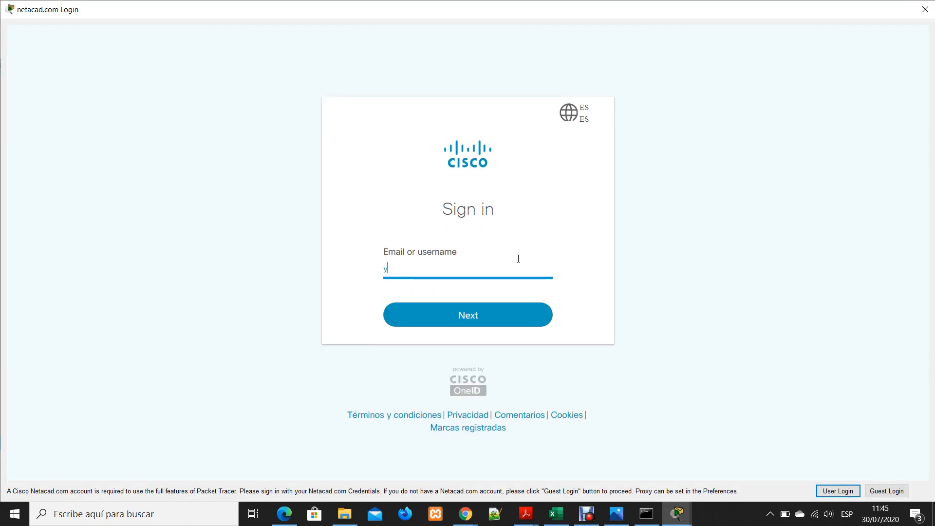
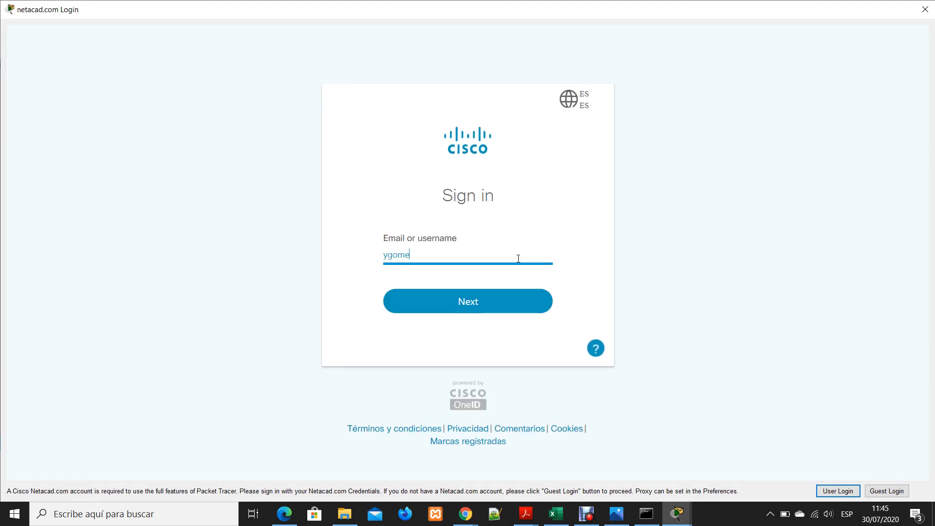
key(Return)
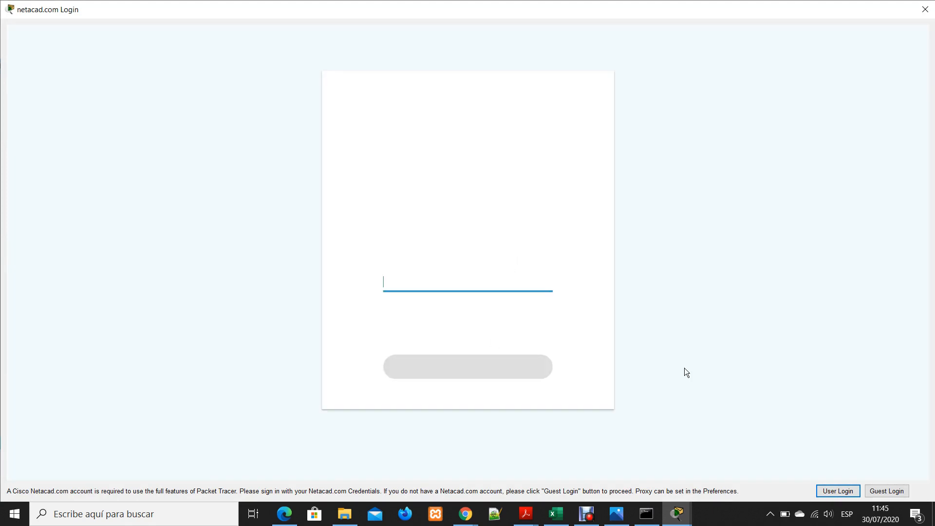
Enter the account password and sign in to Packet Tracer
click(412, 277)
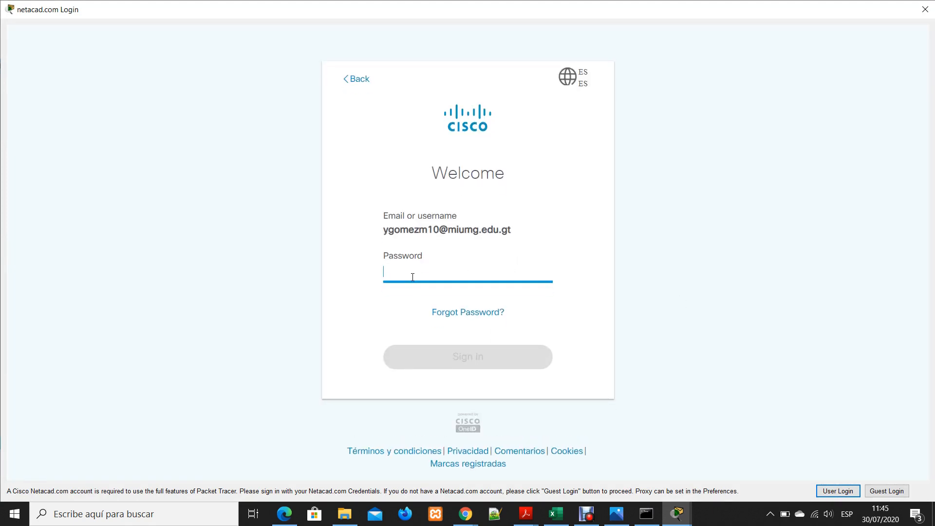
text(a********)
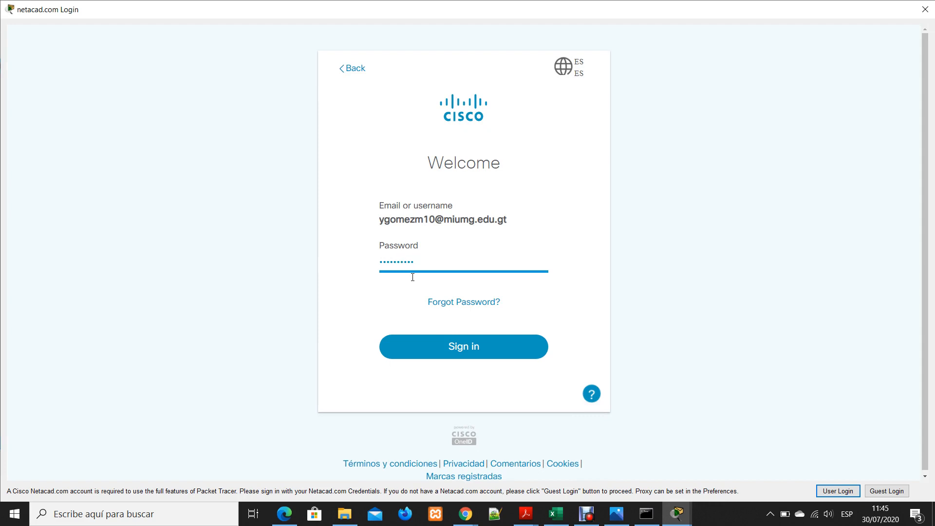
text(***)
key(Return)
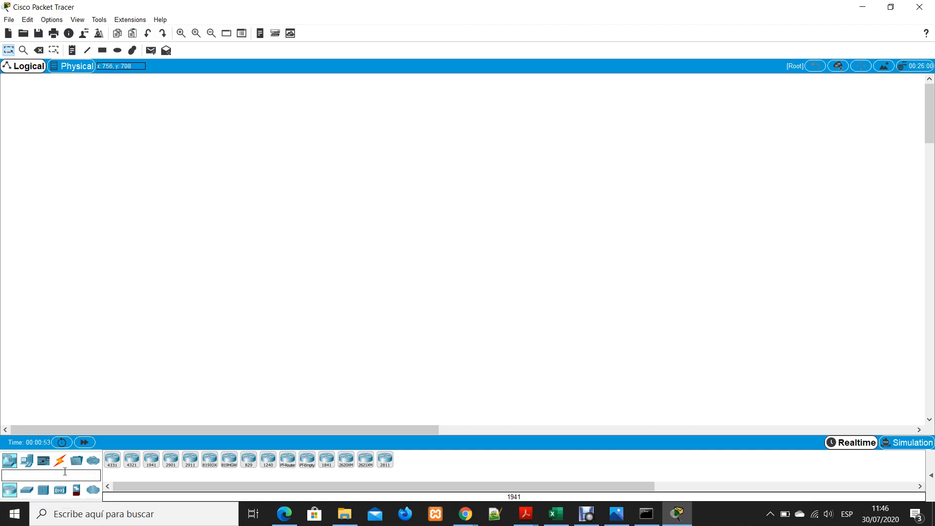
Place two PC end devices side by side in the logical workspace
click(57, 462)
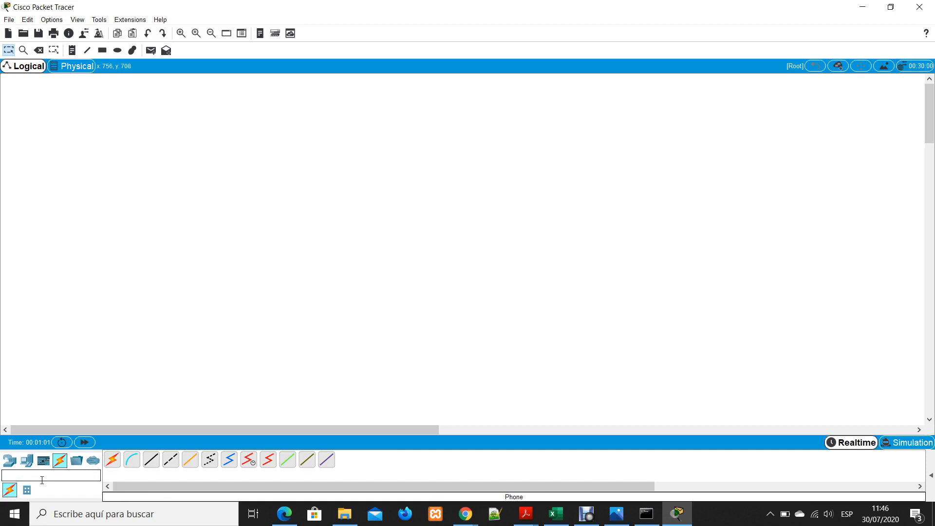
click(29, 465)
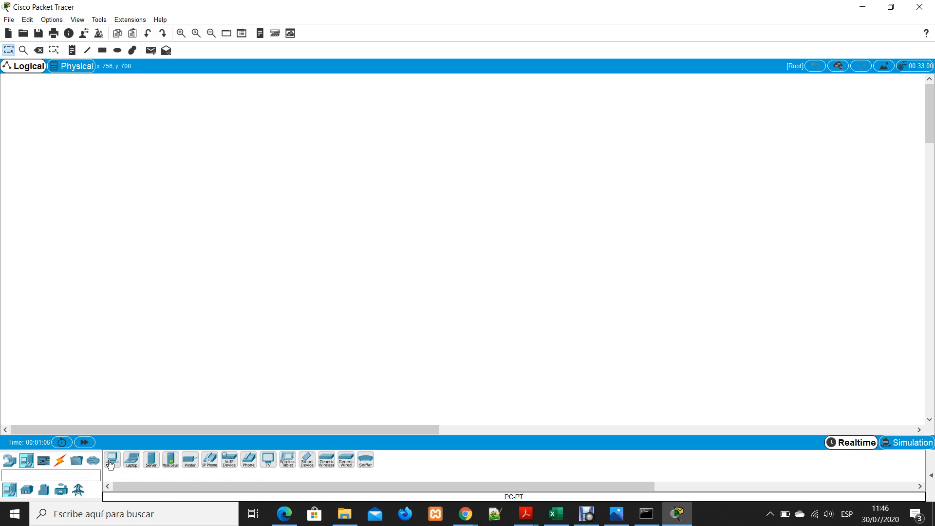
drag(110, 464, 290, 255)
drag(390, 235, 390, 235)
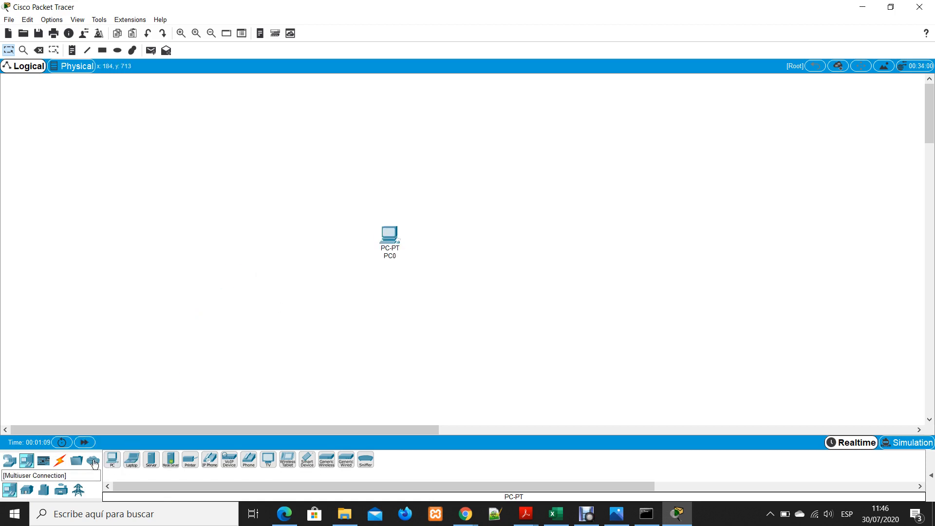
drag(112, 459, 529, 242)
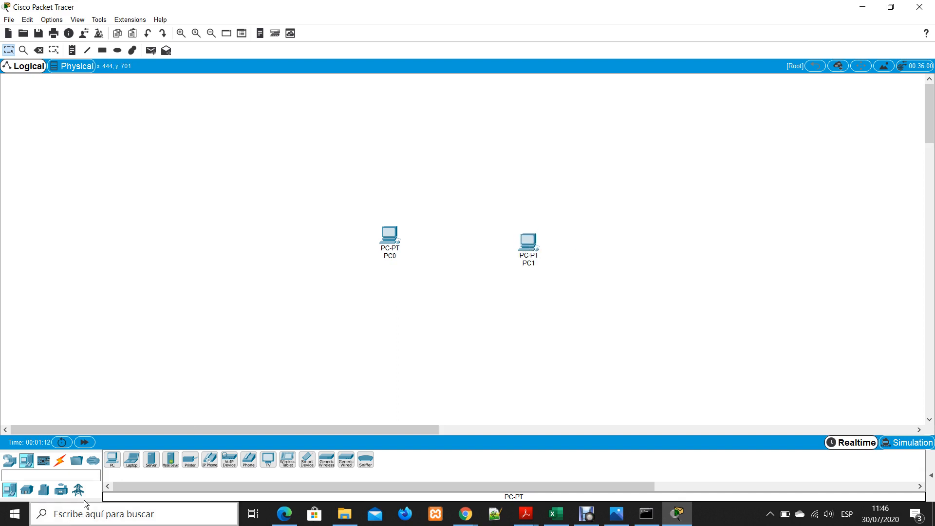
Connect FastEthernet0 on PC0 to FastEthernet0 on PC1 with a Copper Cross-Over cable, and align PC1 level with PC0
click(61, 461)
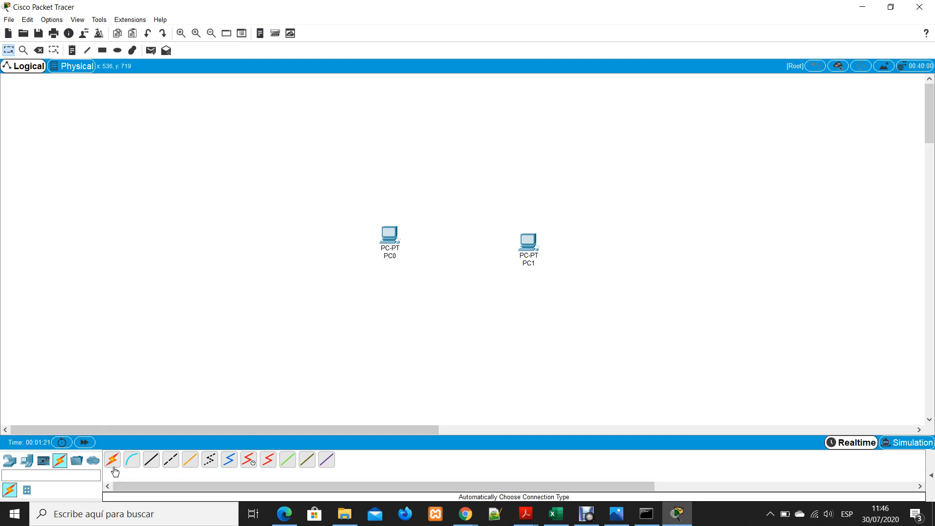
click(172, 460)
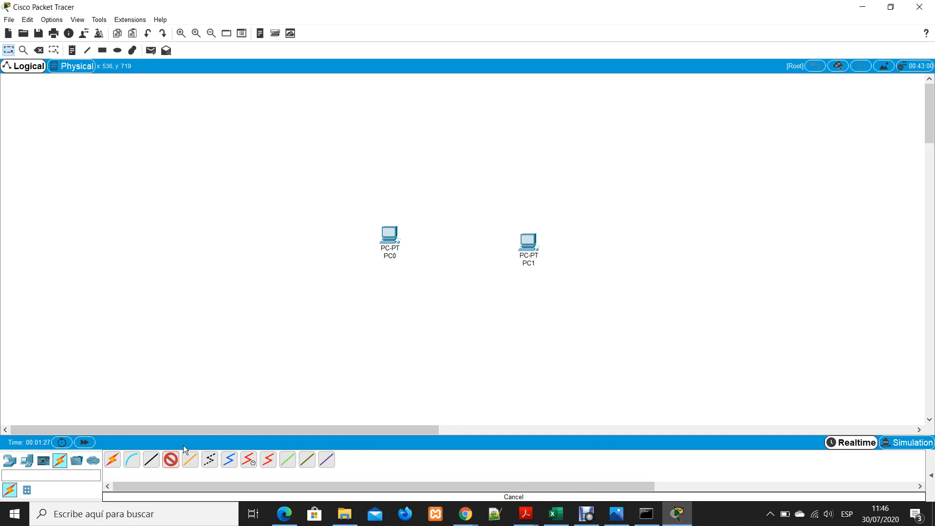
click(392, 241)
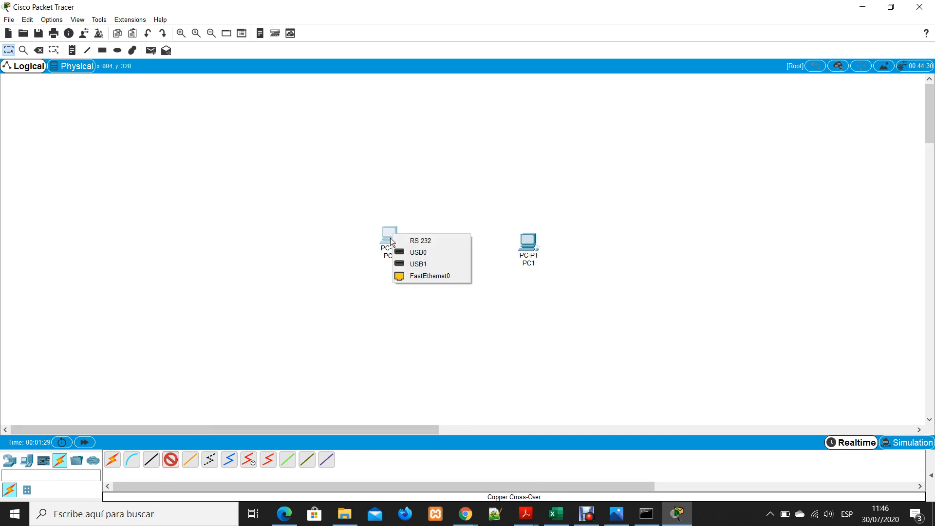
click(428, 276)
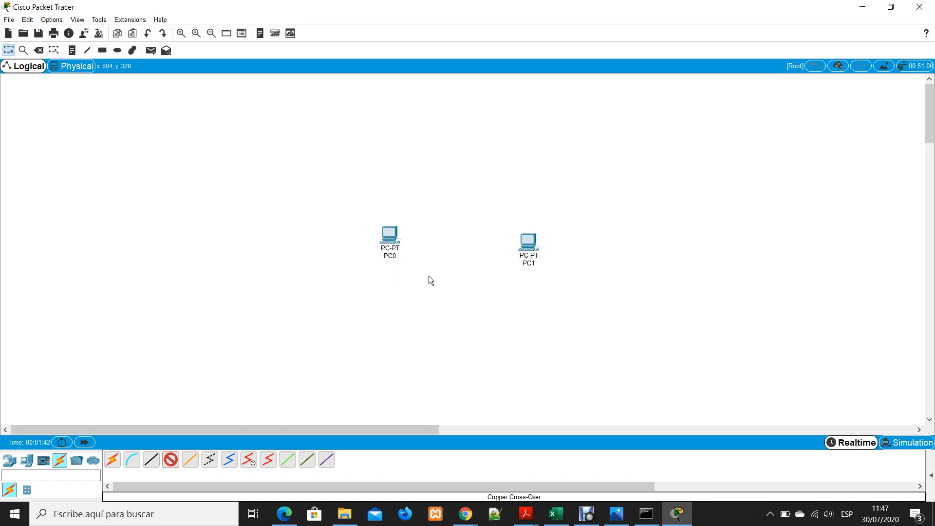
click(530, 242)
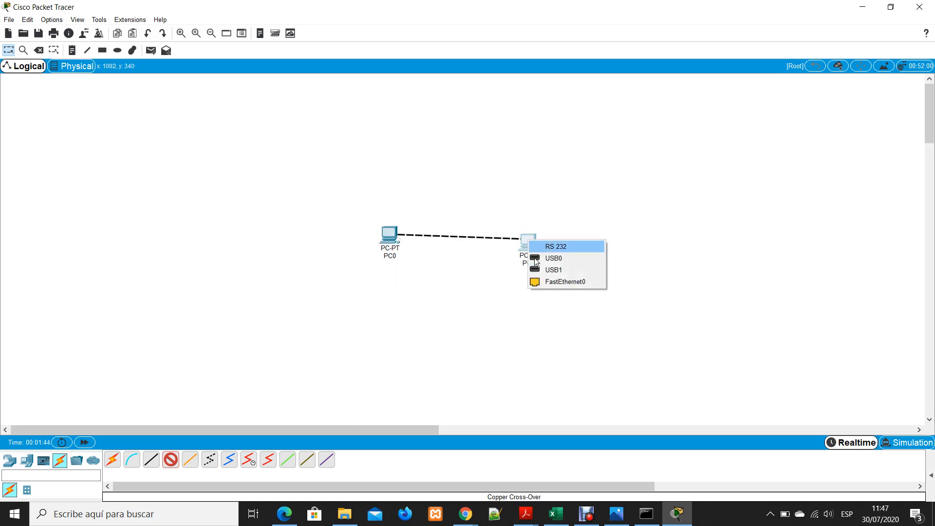
click(546, 280)
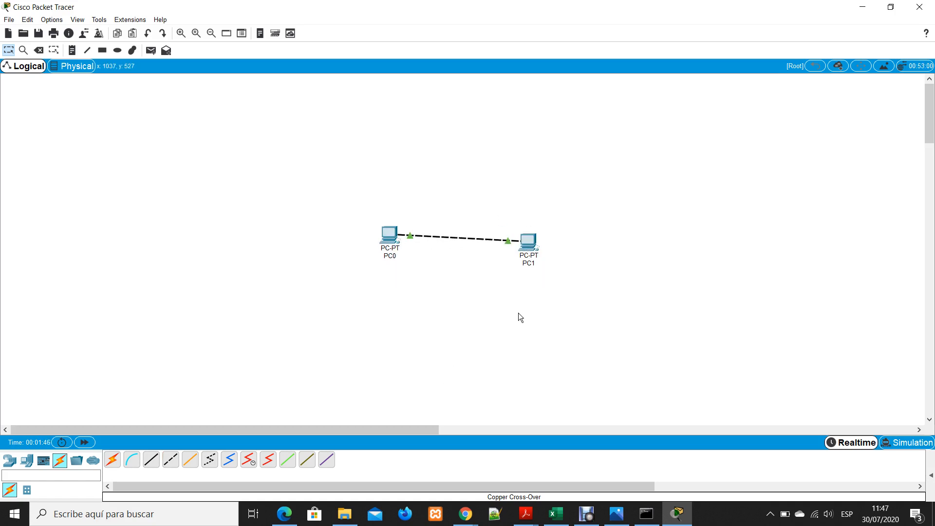
drag(532, 245, 532, 237)
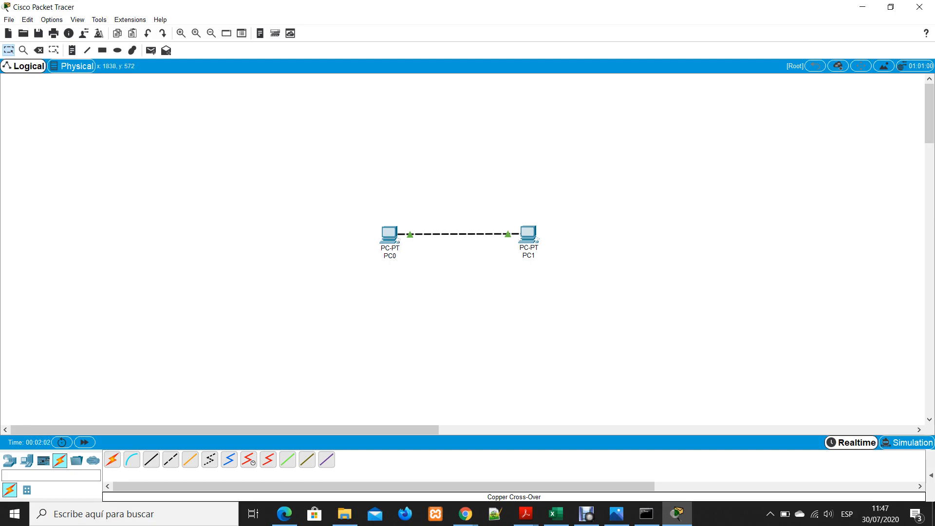
Switch to simulation mode, try to send a simple PDU from PC0 to PC1, and close the Simulation Panel
click(909, 442)
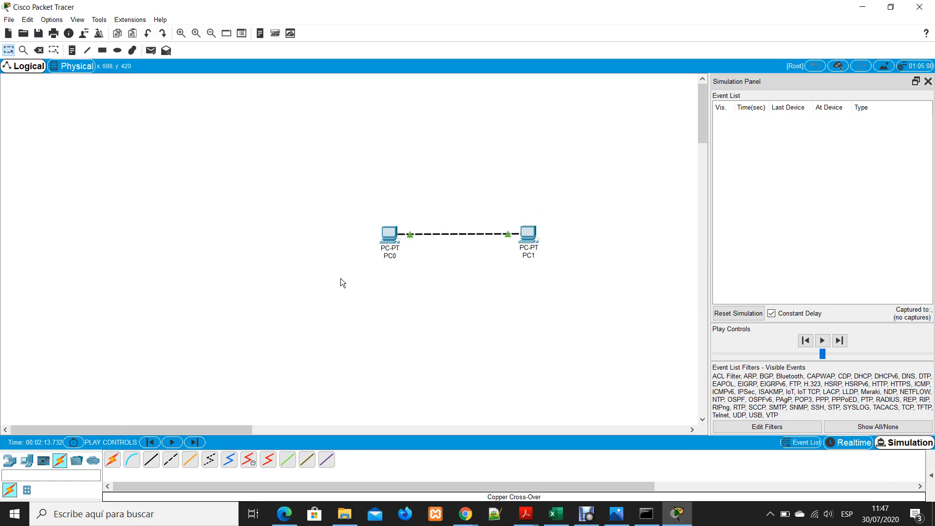
click(151, 50)
click(150, 55)
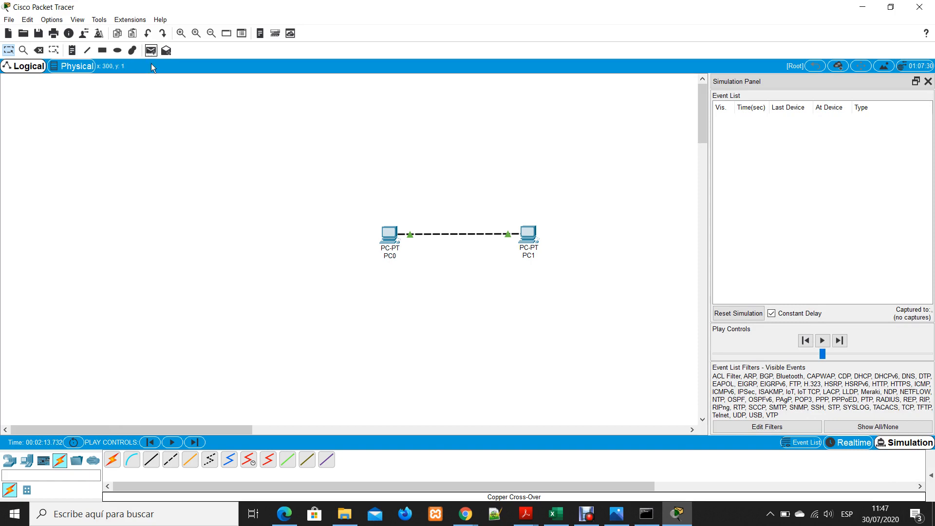
click(390, 234)
click(530, 236)
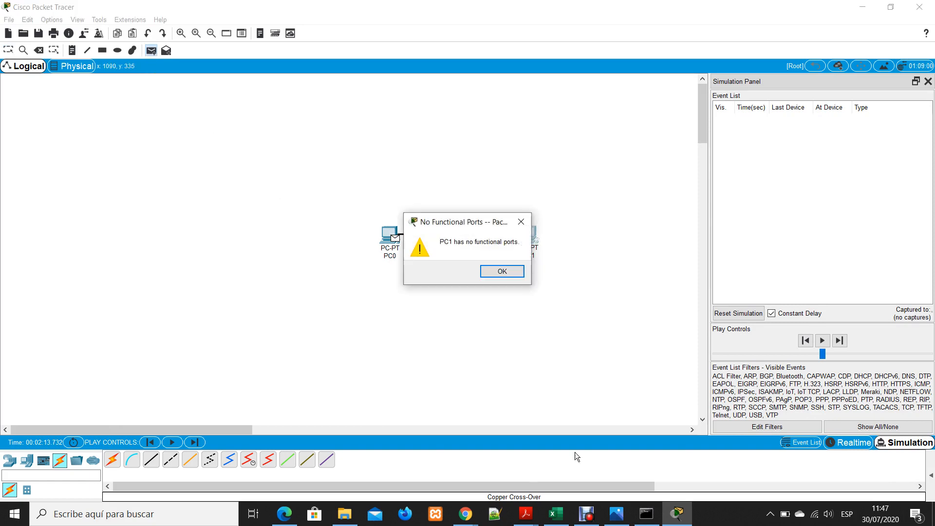
click(495, 275)
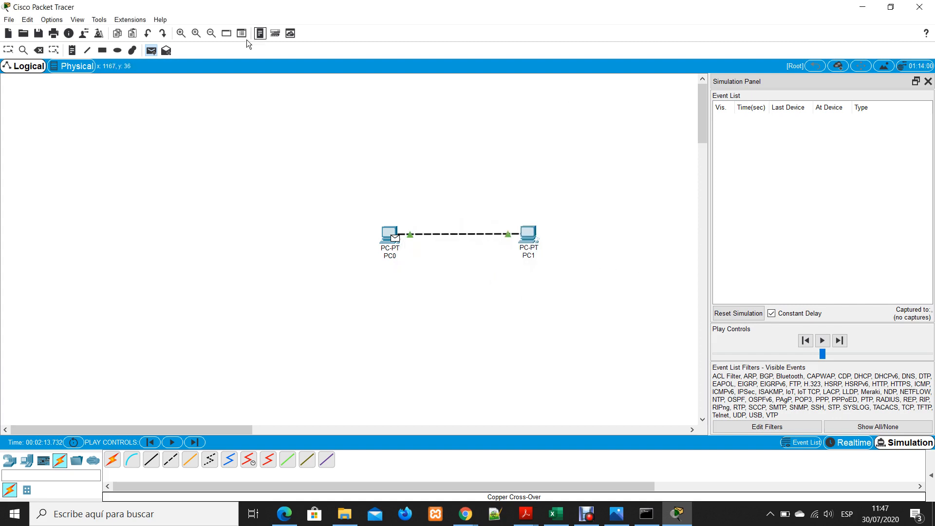
click(152, 52)
click(12, 56)
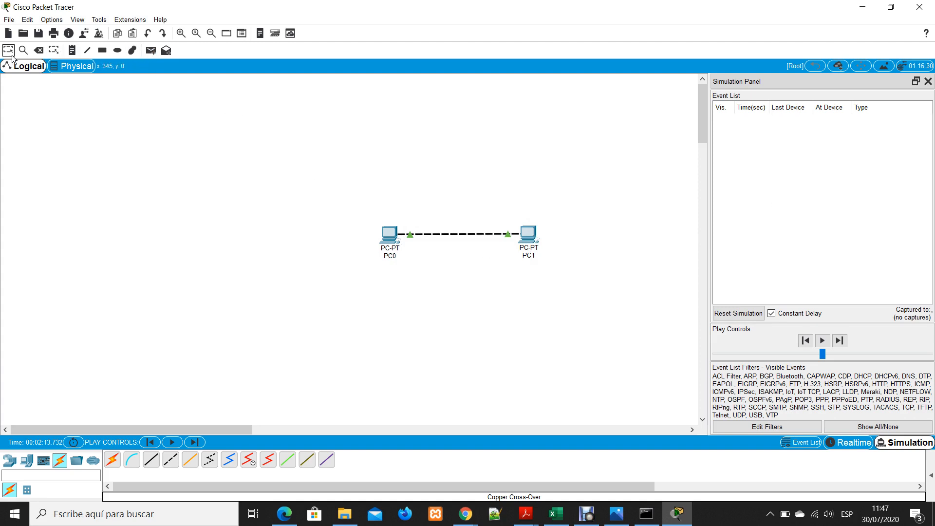
click(929, 81)
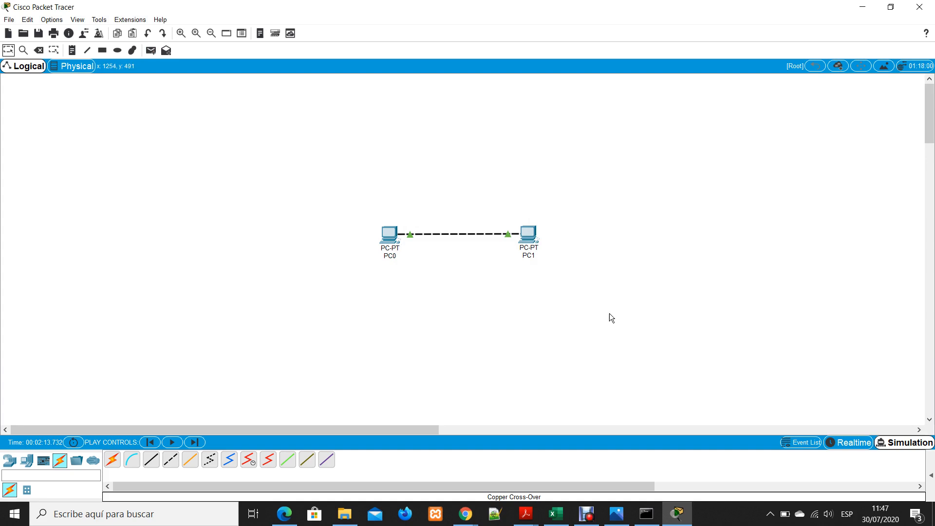
click(520, 398)
click(181, 33)
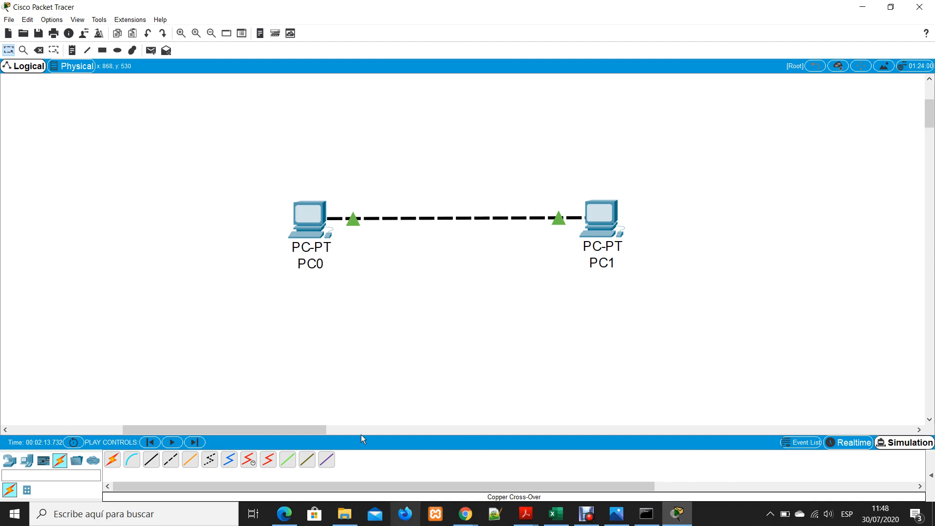
click(183, 521)
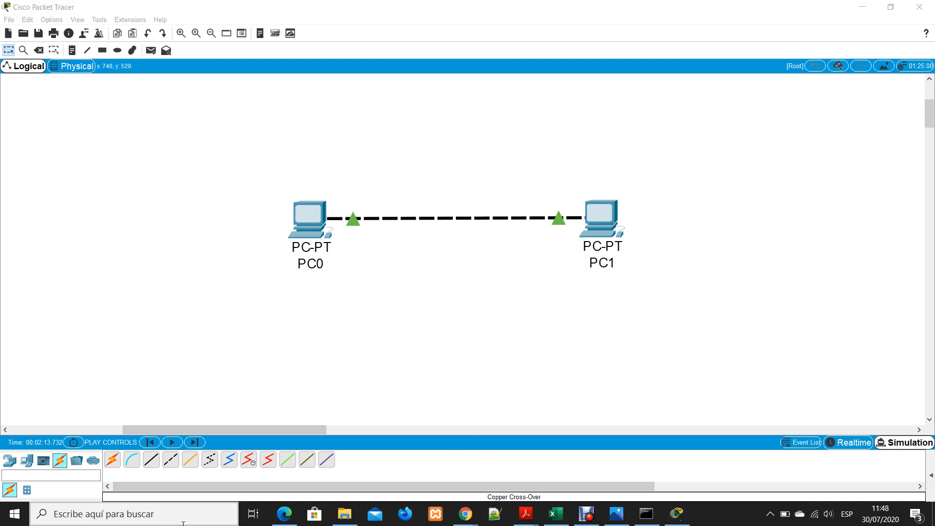
text(pano)
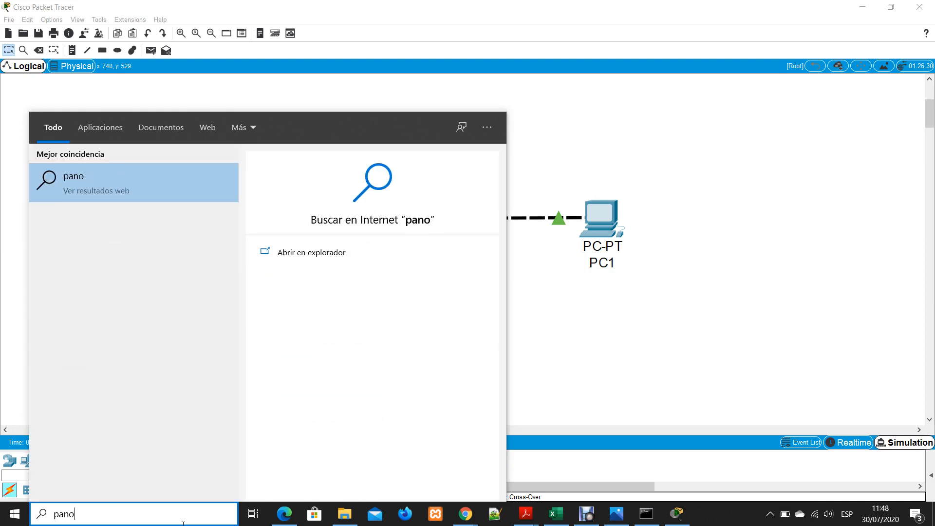
key(Return)
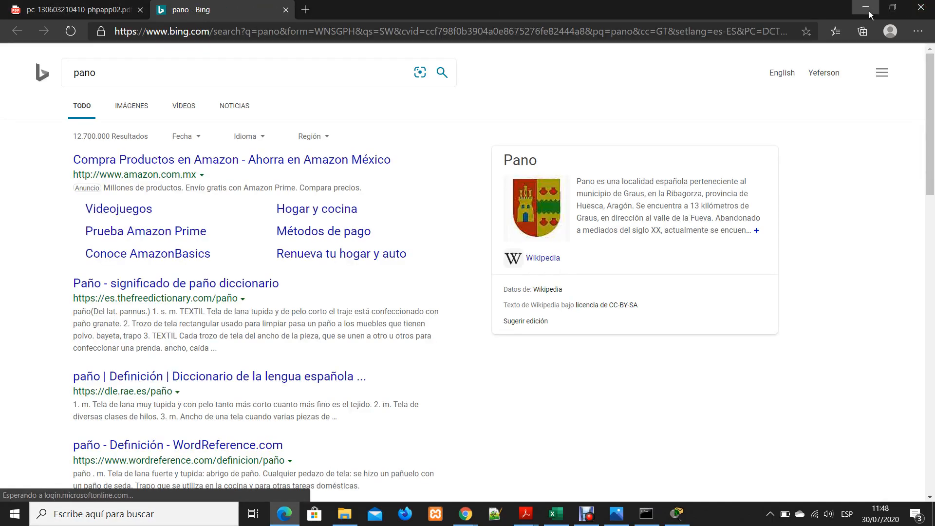
click(865, 7)
Open the Windows Control Panel, view the Network and Sharing Center under Network and Internet, and close it
click(107, 521)
text(p)
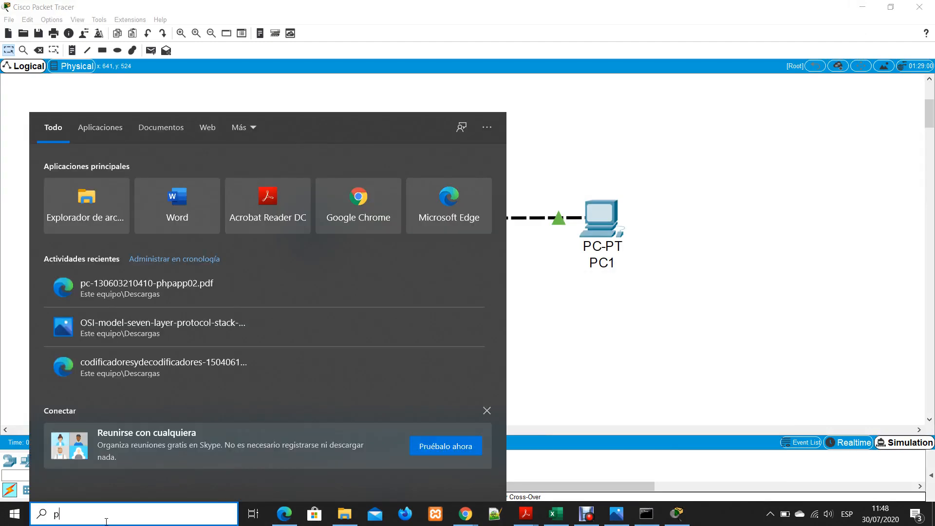
text(an)
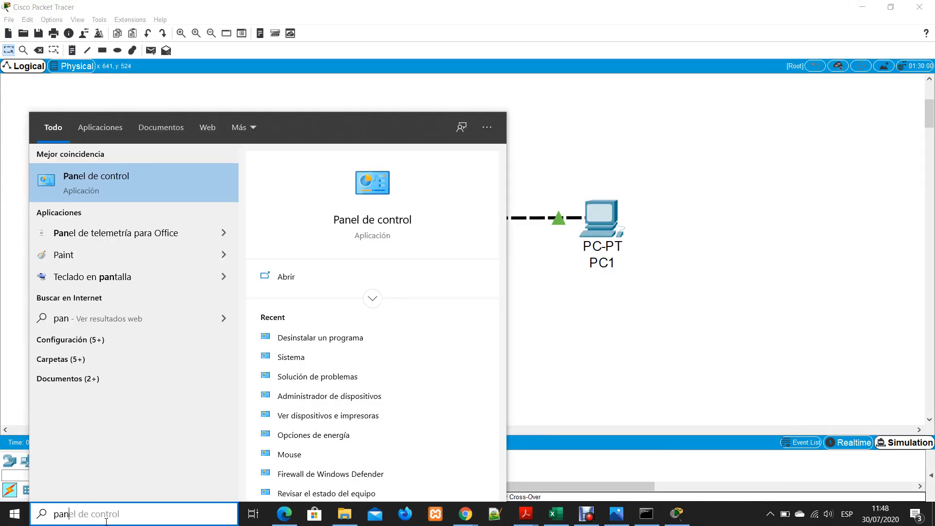
key(Escape)
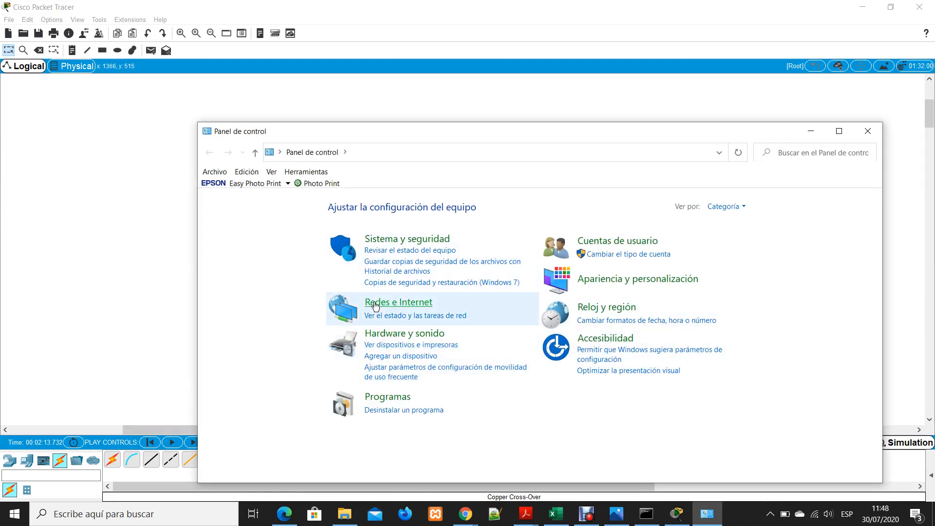
click(389, 302)
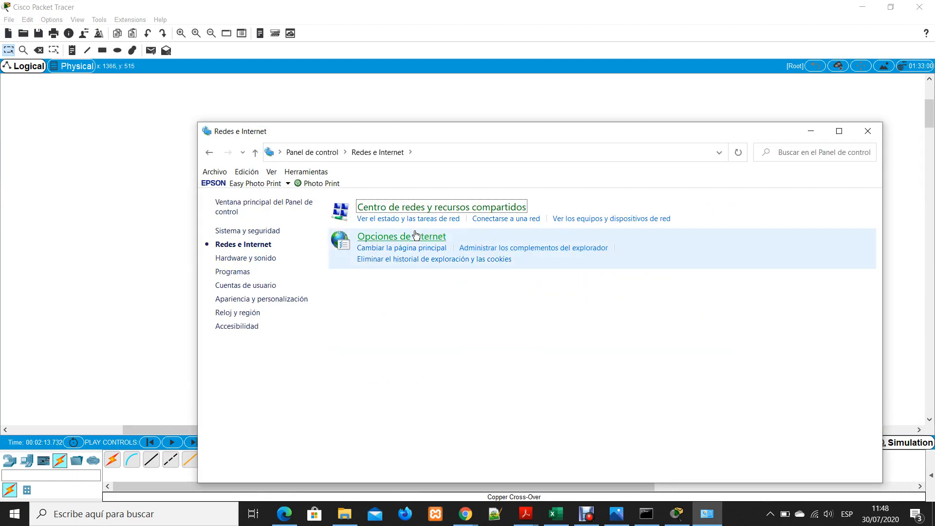
click(402, 207)
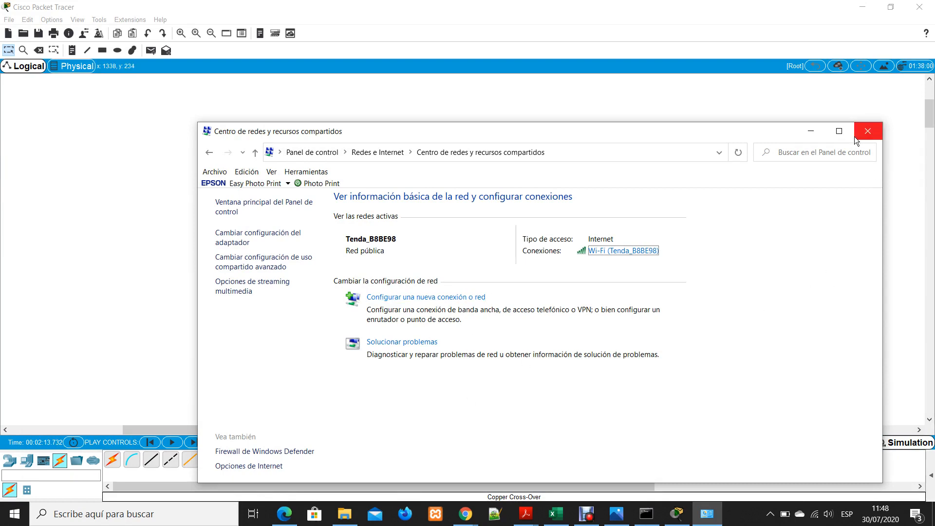
click(868, 131)
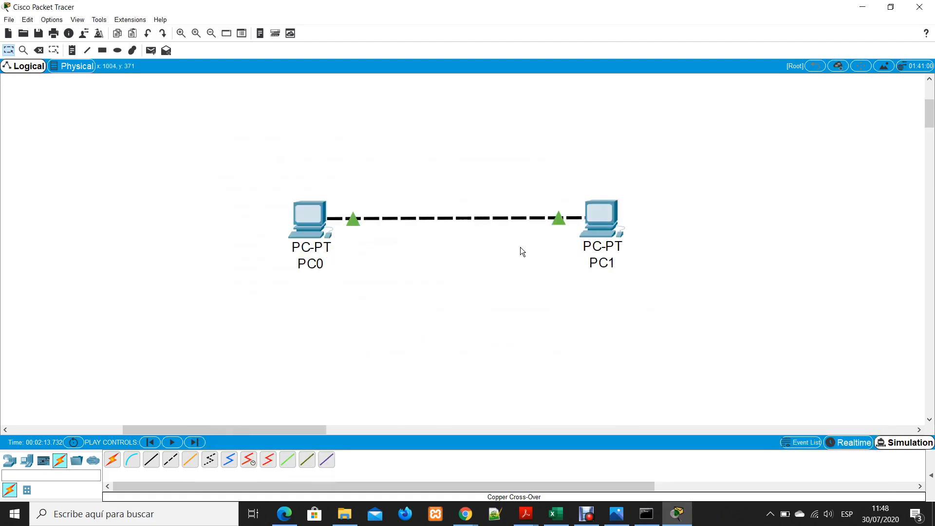
Open PC0's device window and examine its case and available modules in the physical device view
click(310, 218)
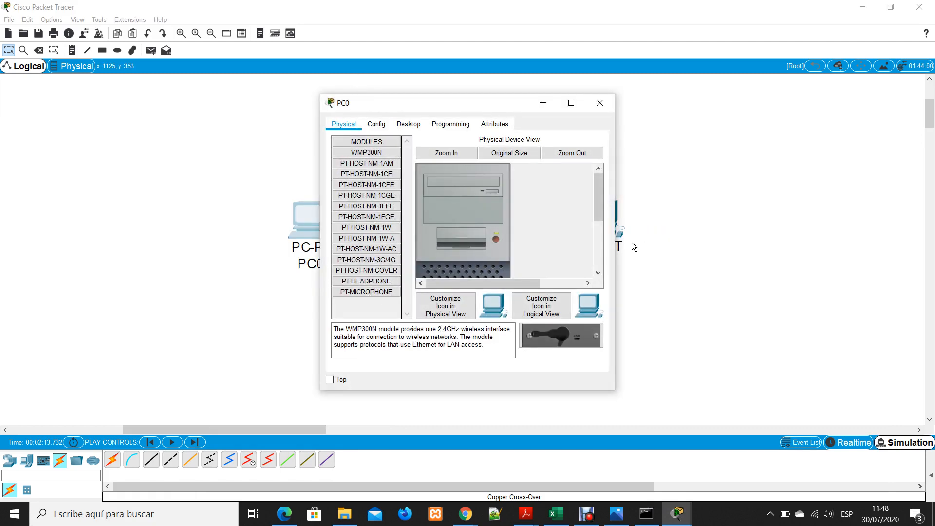
scroll(524, 250, down, 5)
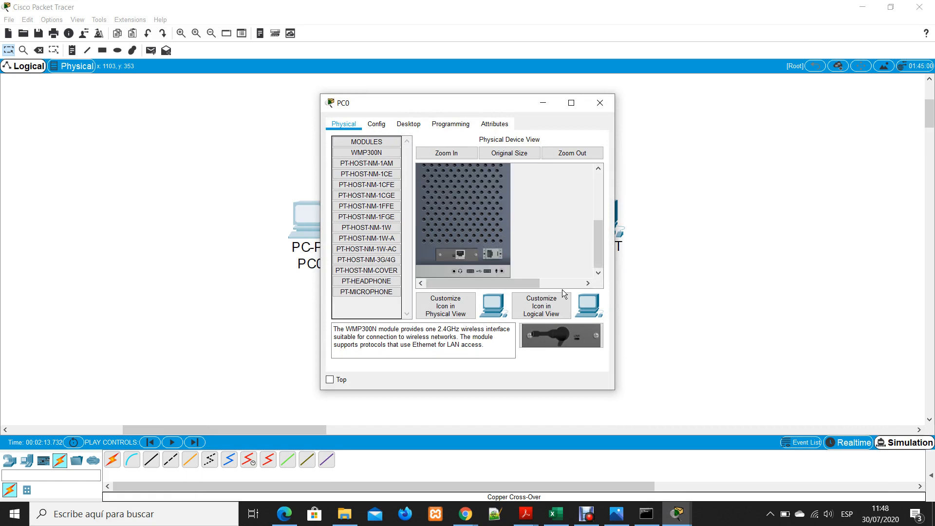
scroll(539, 272, up, 5)
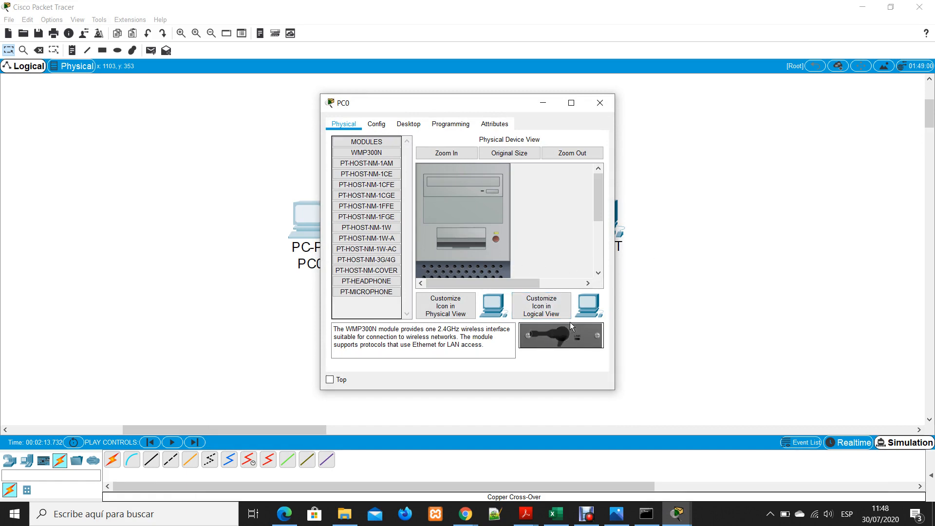
scroll(459, 216, down, 5)
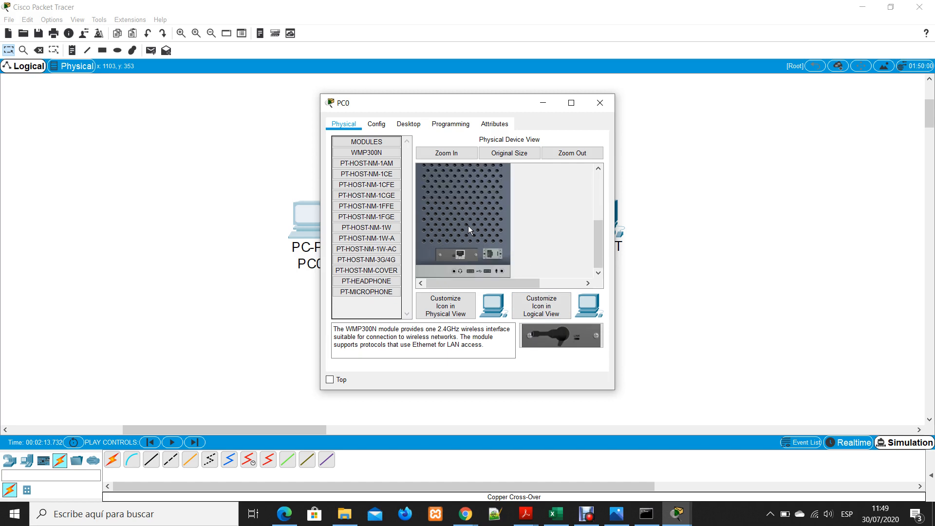
scroll(471, 229, up, 5)
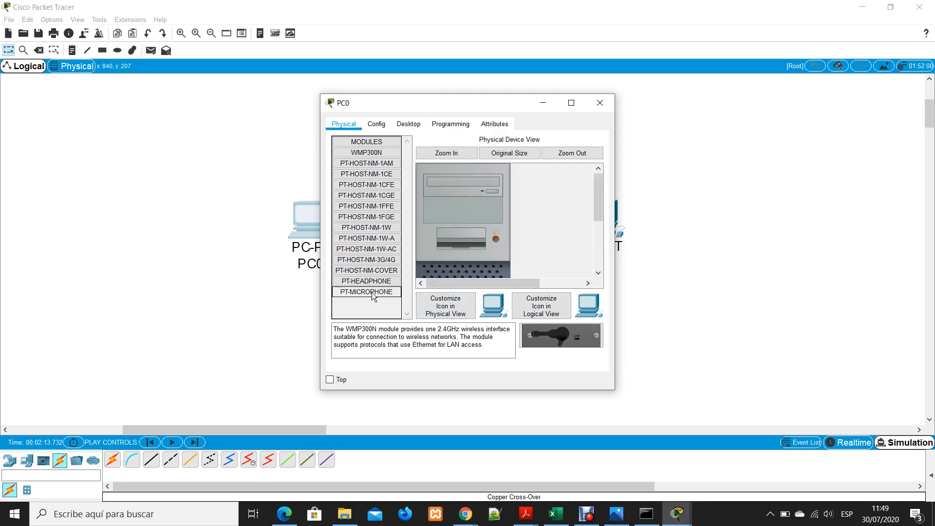
drag(469, 287, 378, 279)
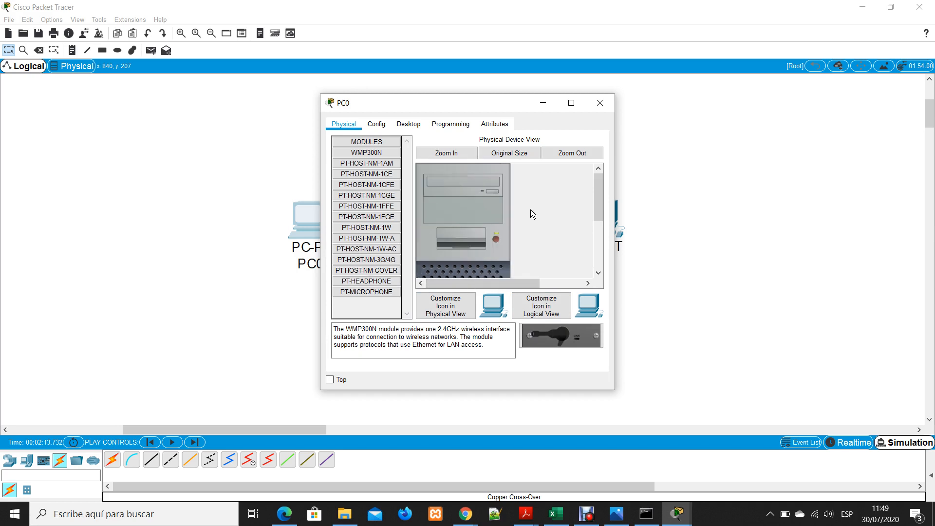
Inspect PC0's case zoomed out and at original size, check the physical icon customization, and examine the installed PT-HOST-NM-1CFE module
click(565, 153)
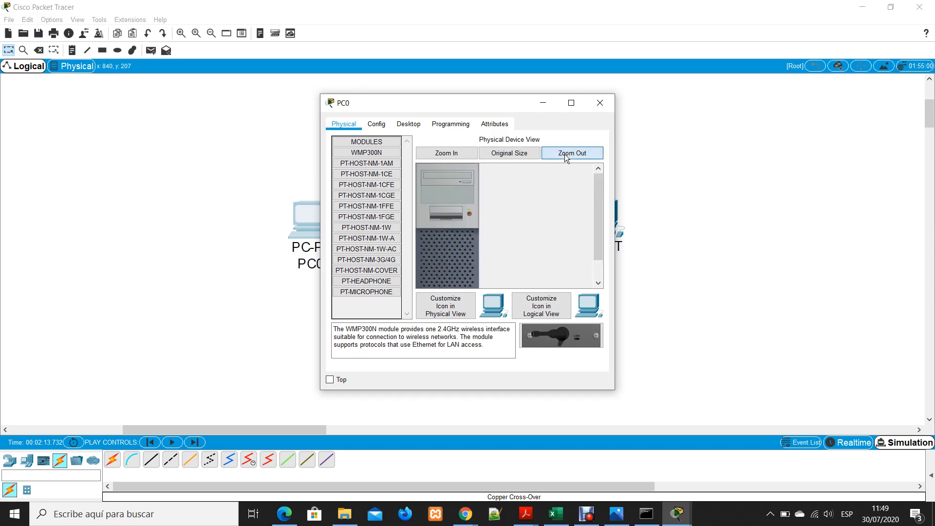
click(527, 156)
click(565, 153)
click(508, 157)
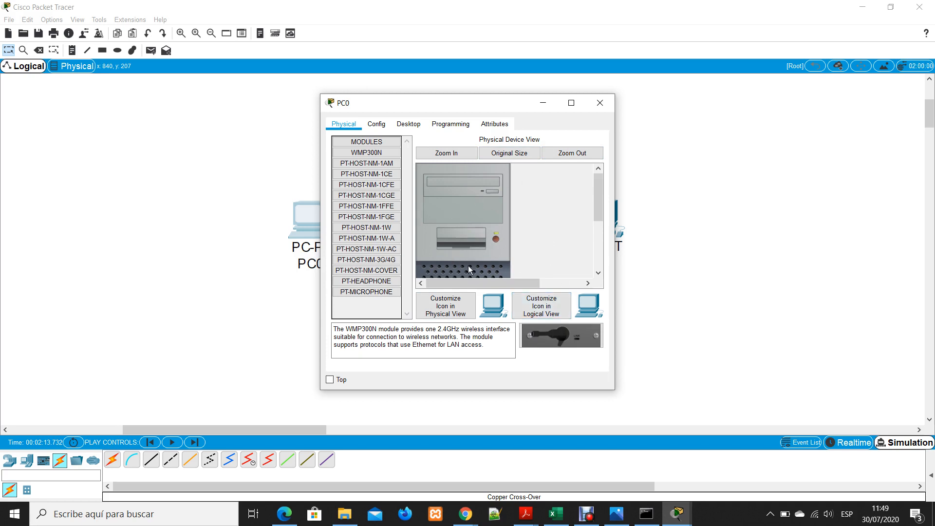
scroll(483, 252, down, 3)
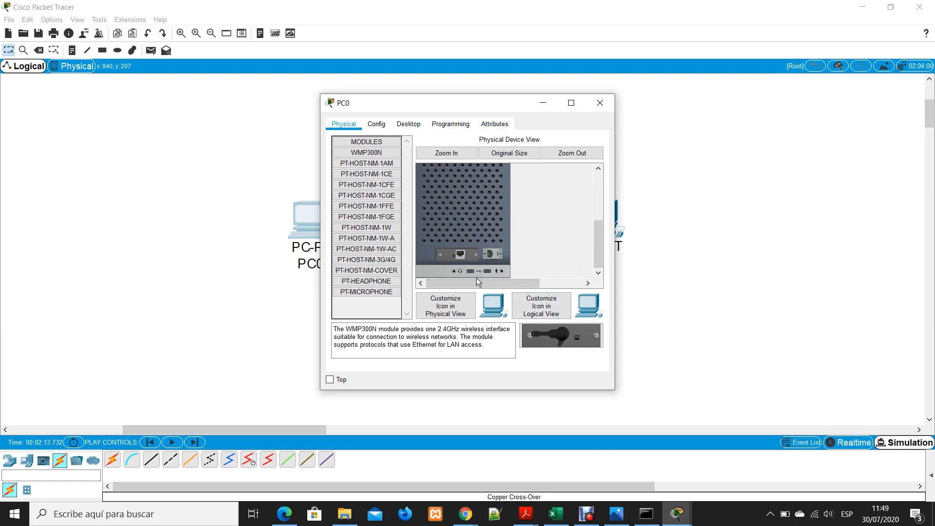
click(445, 311)
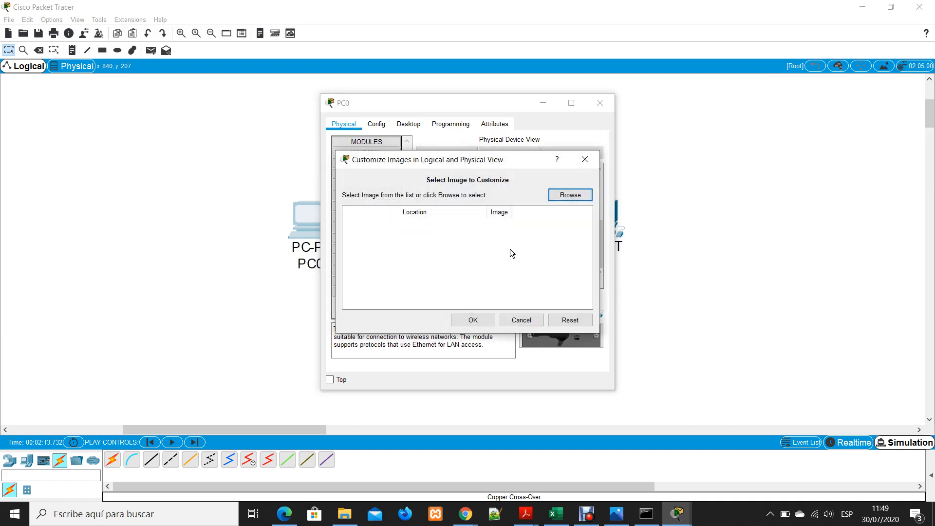
click(584, 159)
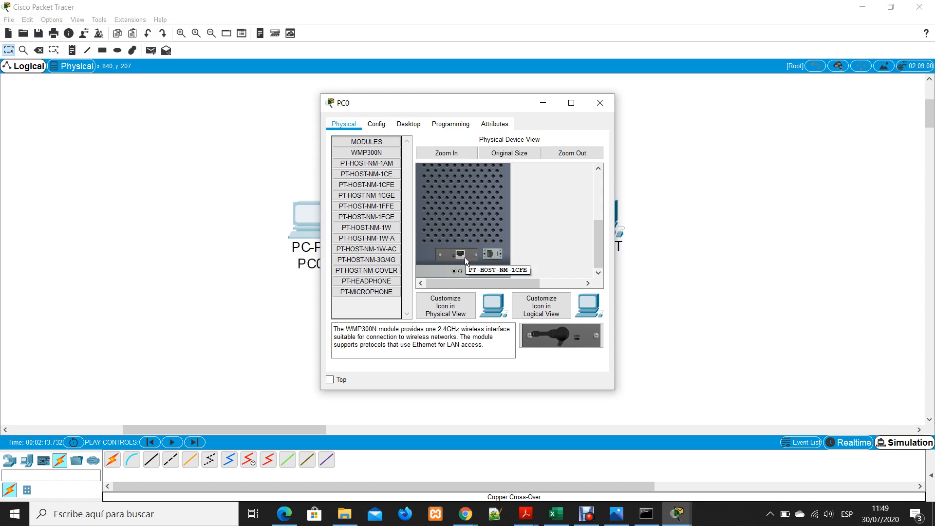
mouse_move(463, 254)
mouse_down()
mouse_move(469, 249)
mouse_move(459, 253)
mouse_up()
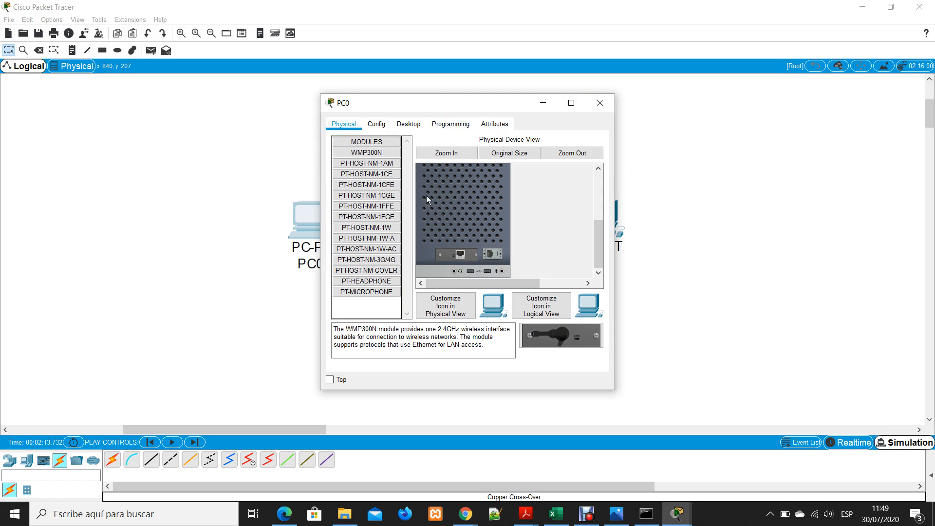
Review PC0's global configuration settings and desktop applications, and open its IP Configuration
click(382, 125)
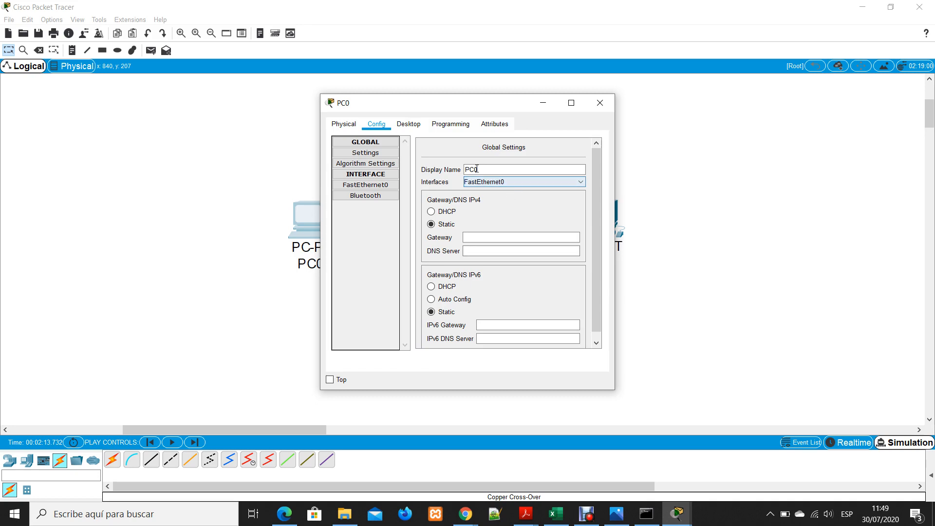
click(404, 125)
scroll(556, 268, down, 2)
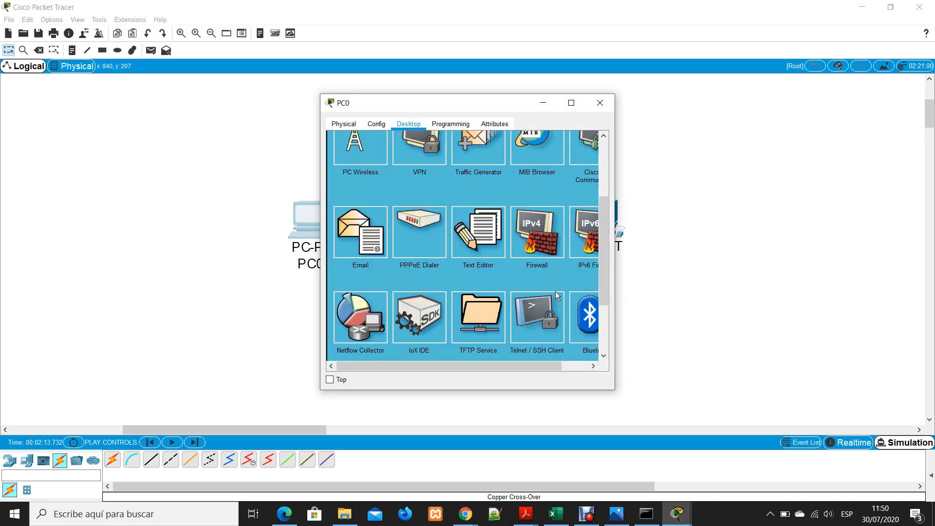
scroll(556, 291, down, 2)
scroll(557, 288, up, 5)
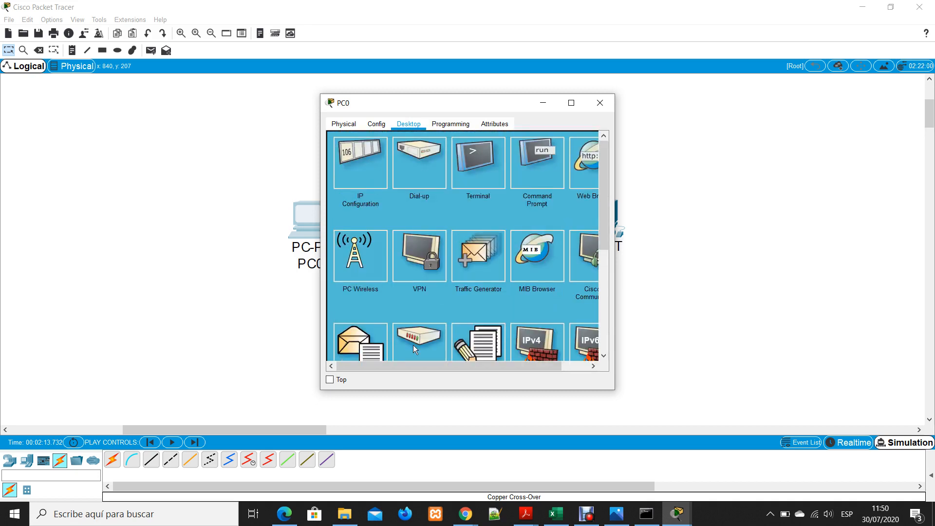
mouse_move(389, 364)
mouse_down()
mouse_move(542, 364)
mouse_move(389, 364)
mouse_up()
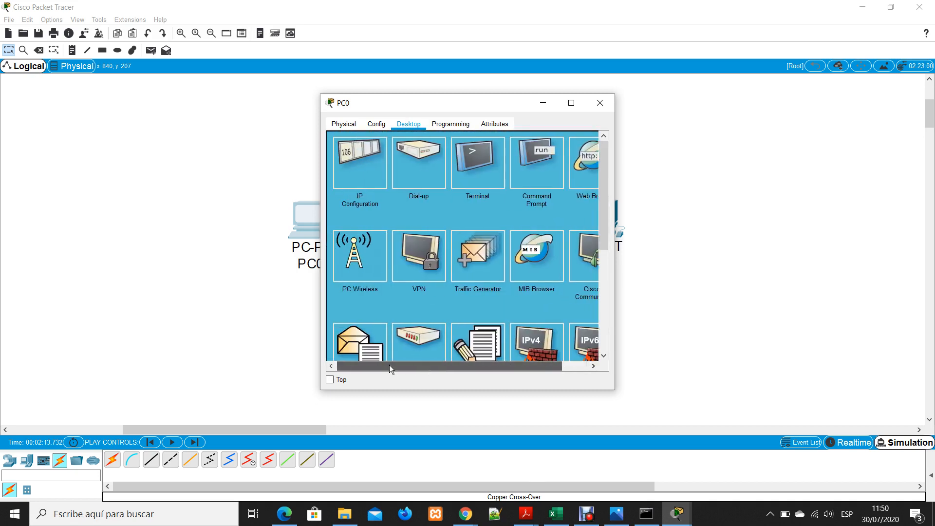
click(351, 169)
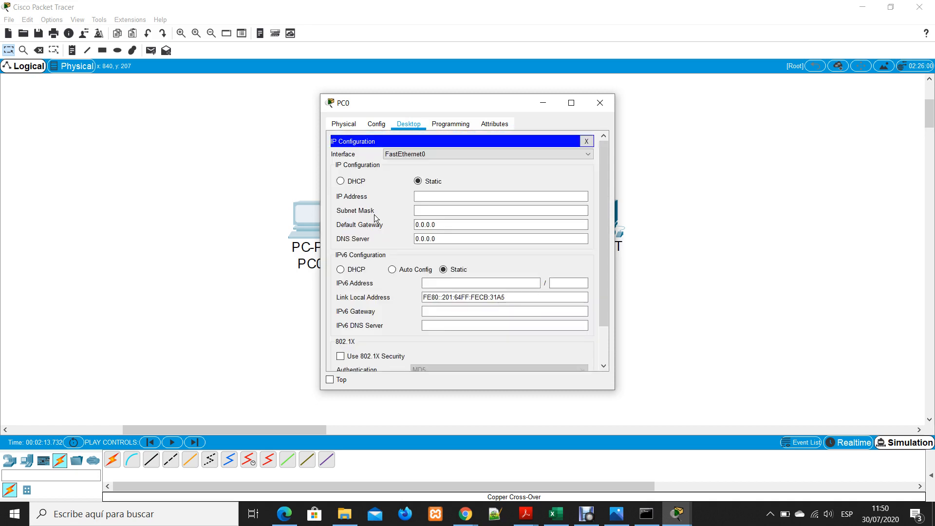
Try DHCP addressing on PC0, return it to Static, and set the IP address to 192.168.0.2
click(338, 181)
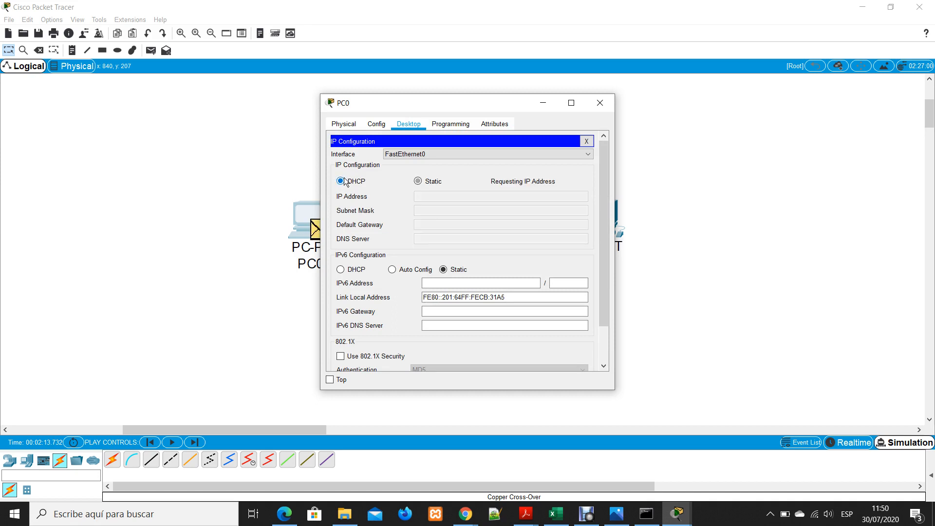
click(417, 181)
click(433, 194)
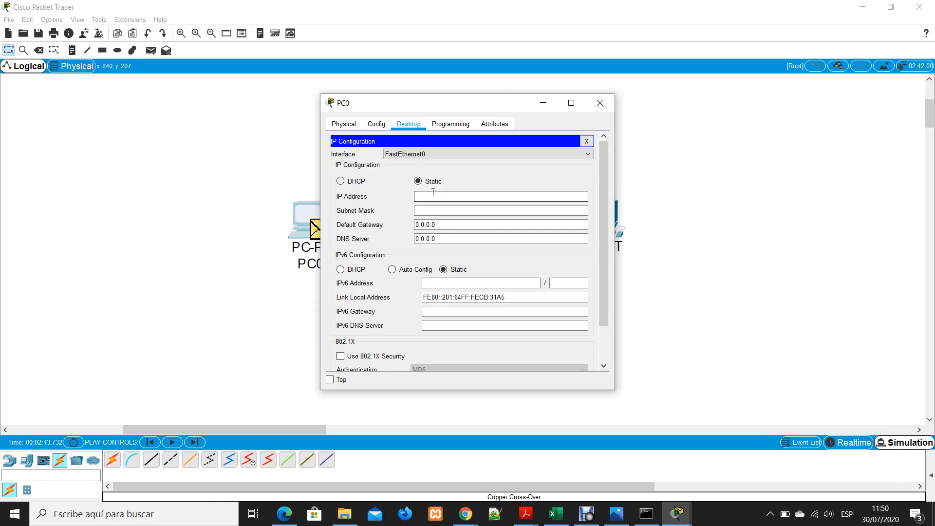
text(19)
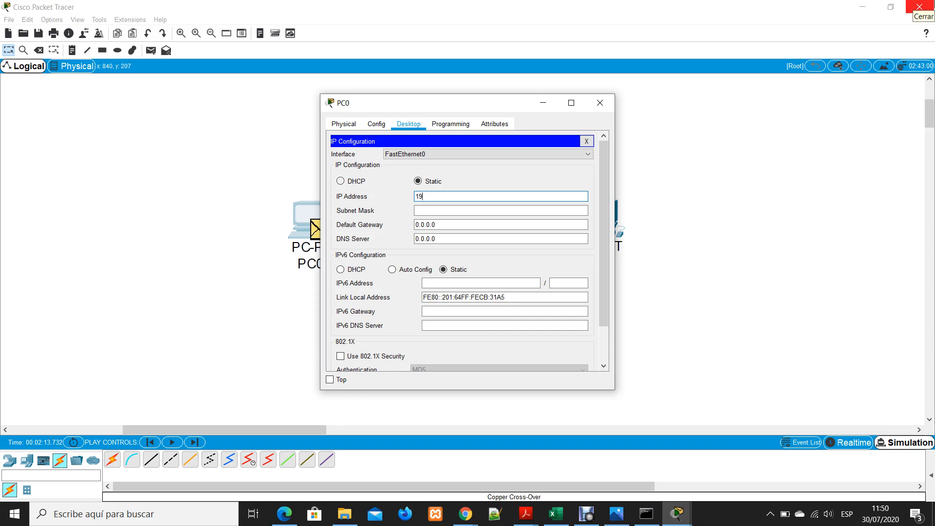
text(2.168.0.2)
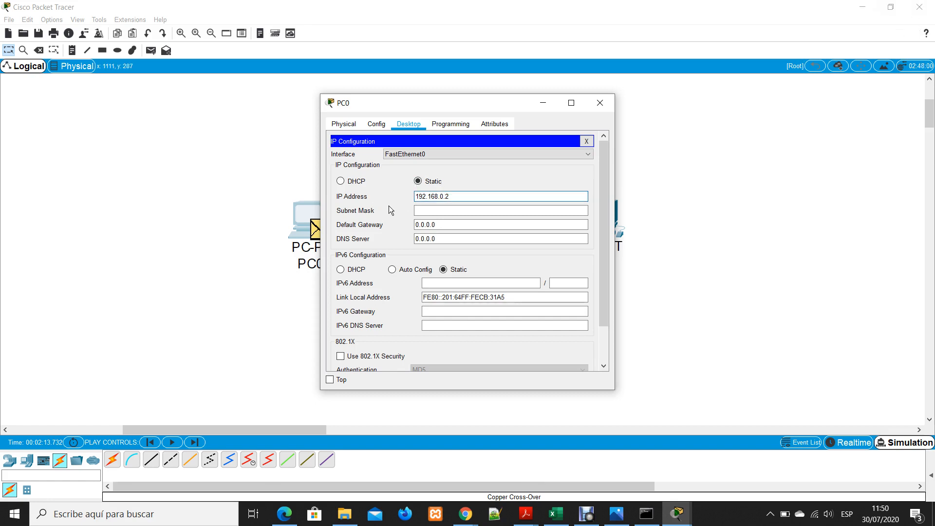
Fill in PC0's subnet mask as 255.255.255.0 and review its default gateway and DNS server entries
click(471, 213)
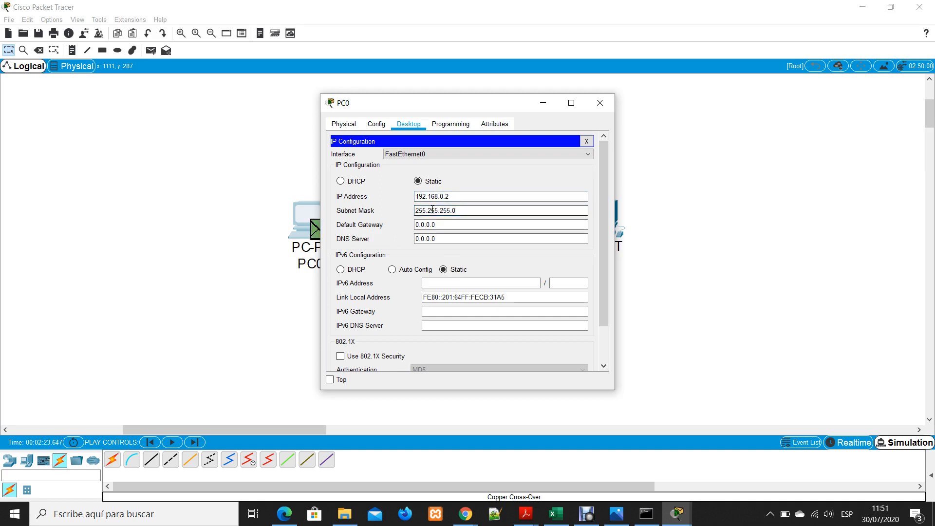
drag(424, 210, 476, 215)
click(476, 214)
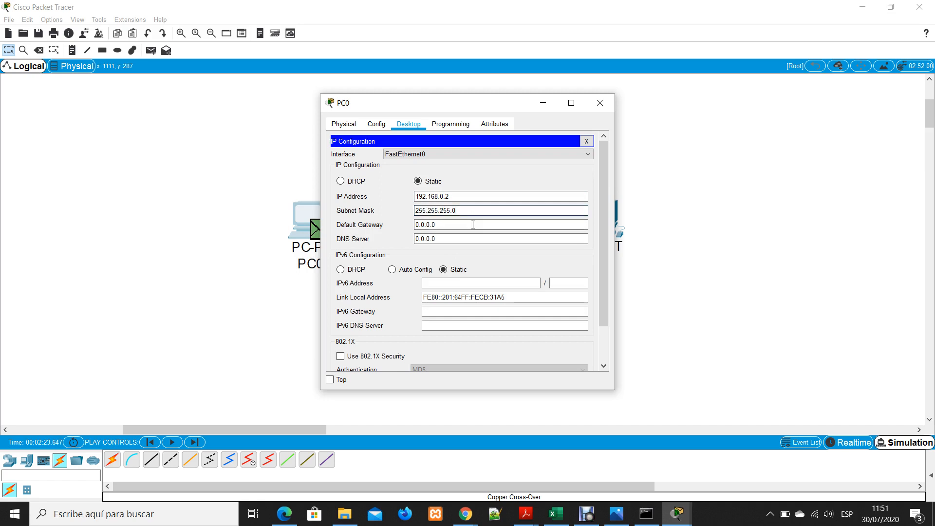
click(431, 226)
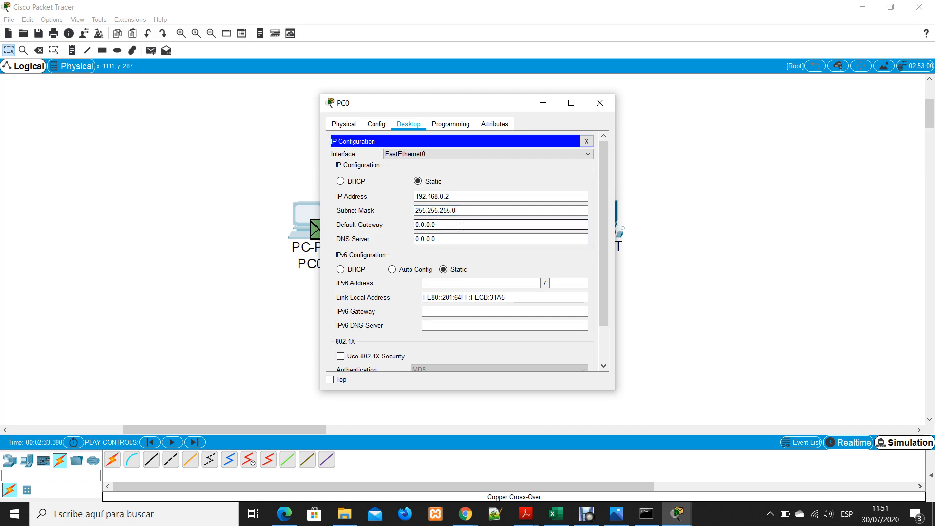
drag(440, 224, 424, 225)
click(449, 224)
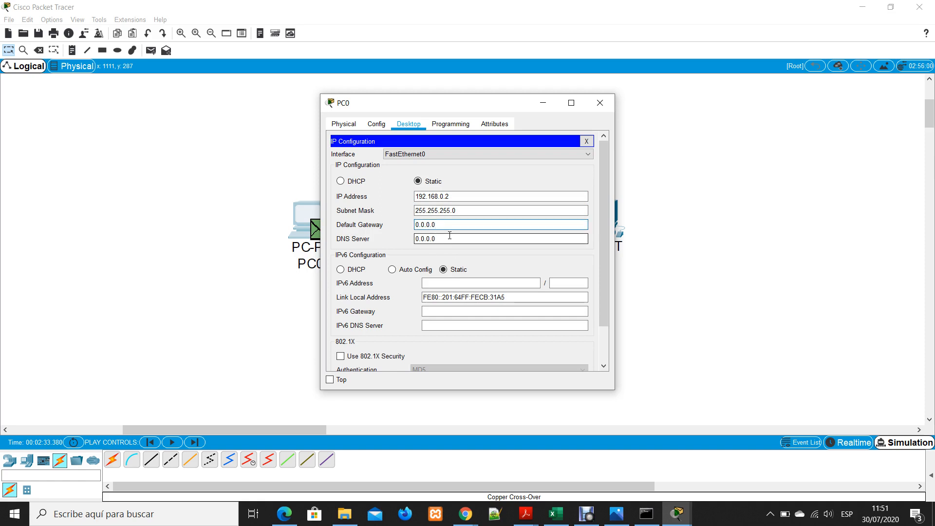
key(Tab)
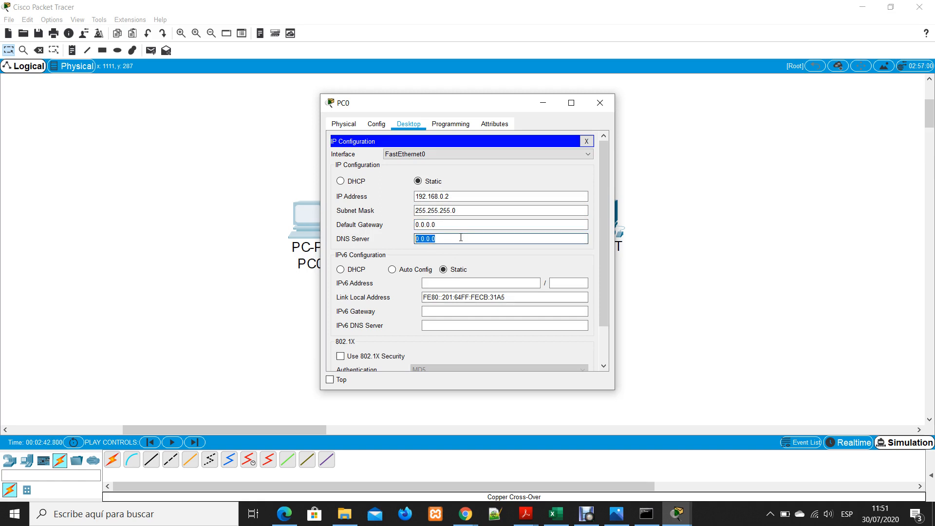
Review PC0's DNS server, IP address and subnet mask entries, and close its configuration window
click(460, 238)
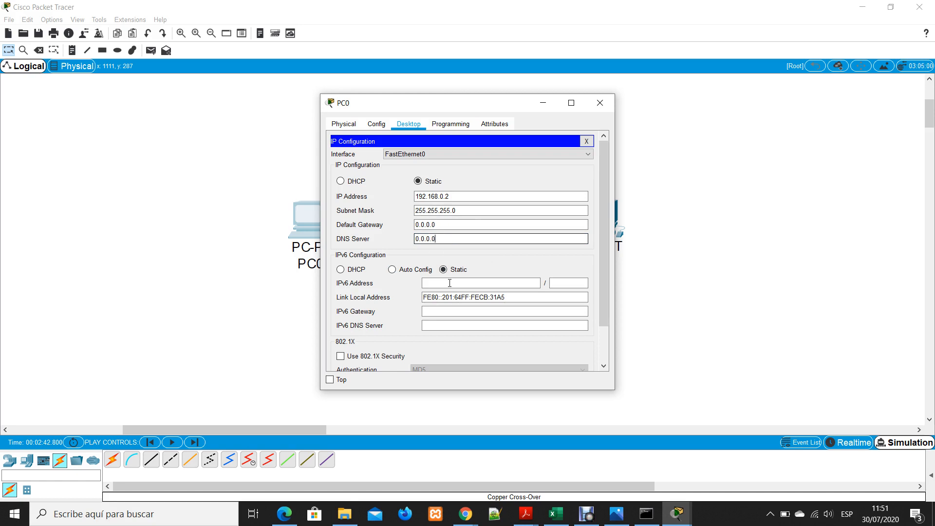
drag(442, 240, 411, 240)
click(446, 239)
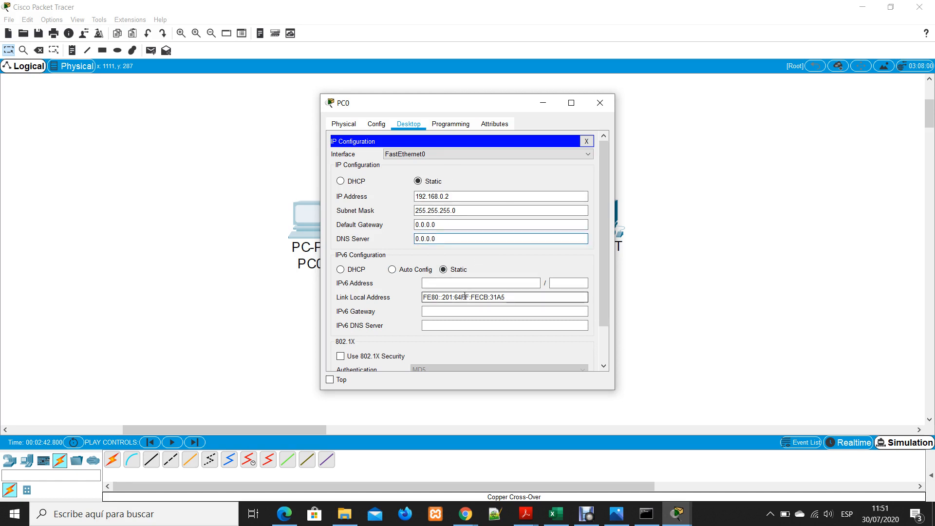
double_click(421, 194)
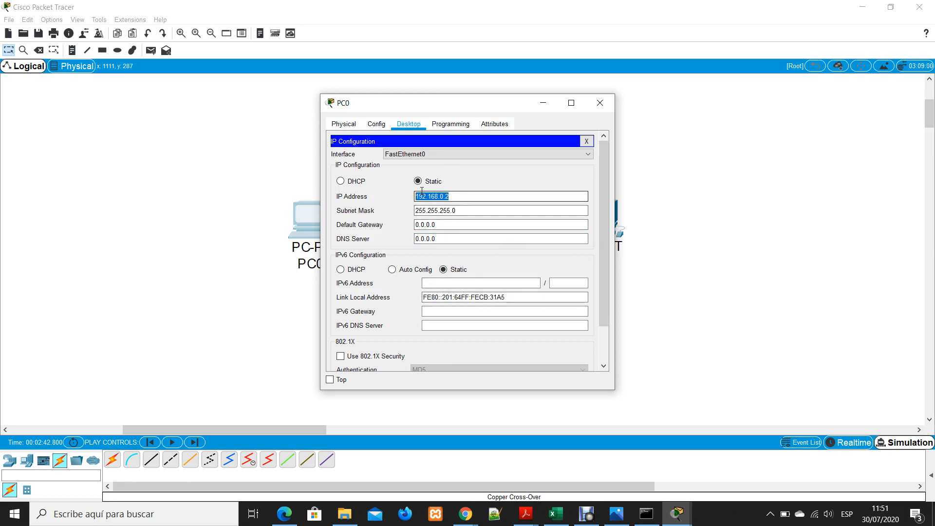
click(468, 193)
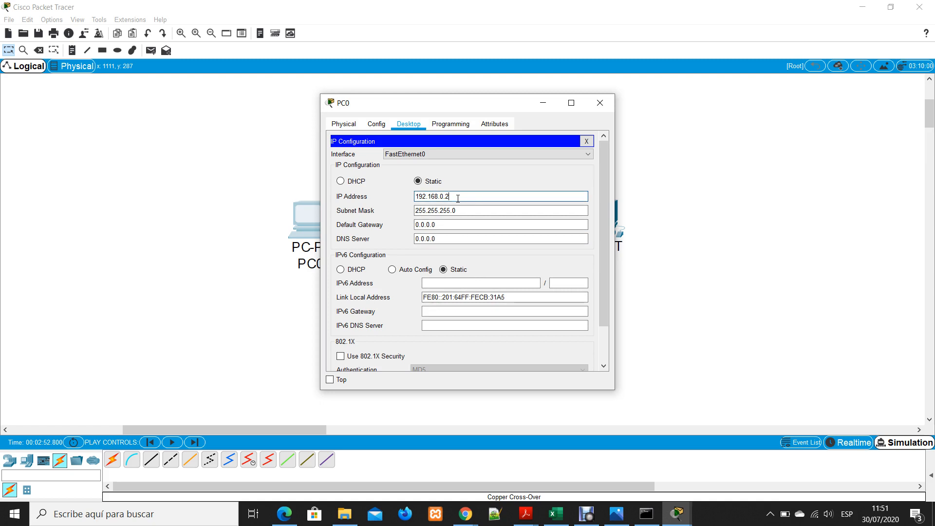
click(468, 210)
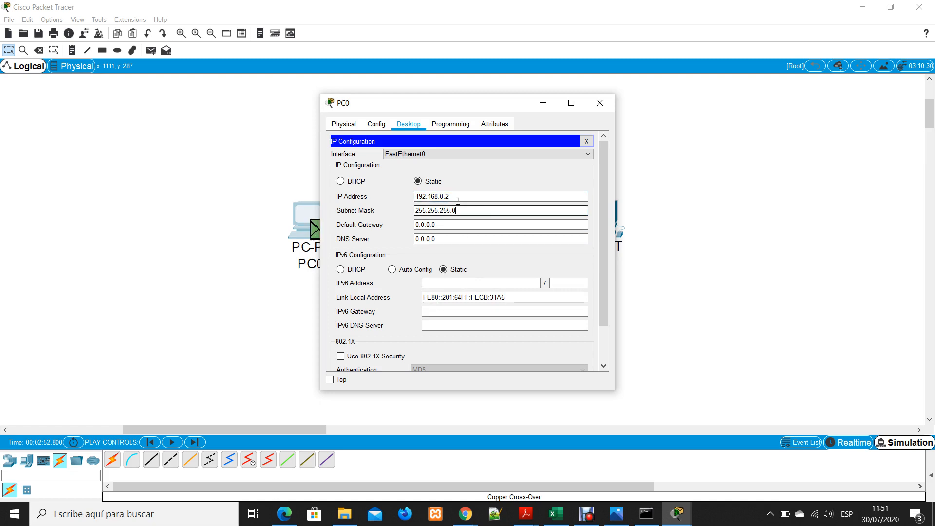
click(596, 104)
Assign PC1 the static IP address 192.168.0.3 with subnet mask 255.255.255.0, and close its configuration window
click(607, 208)
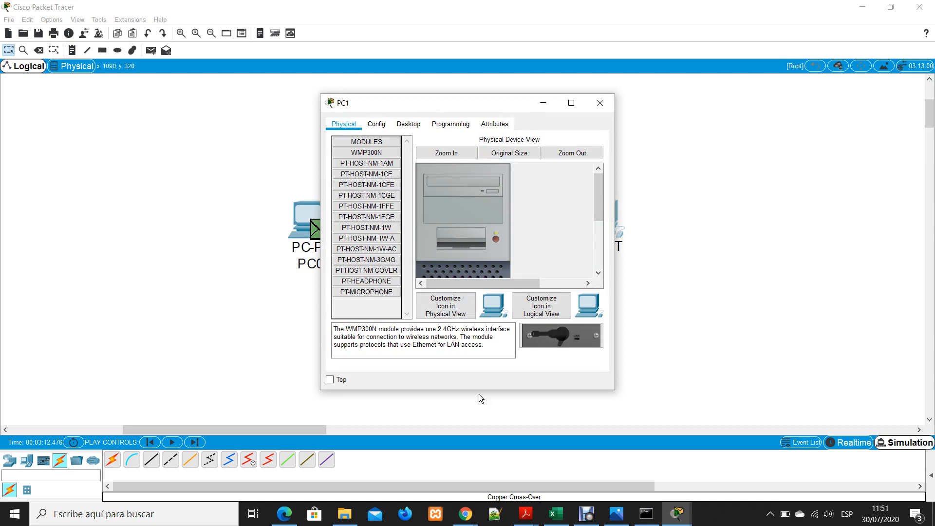
click(411, 126)
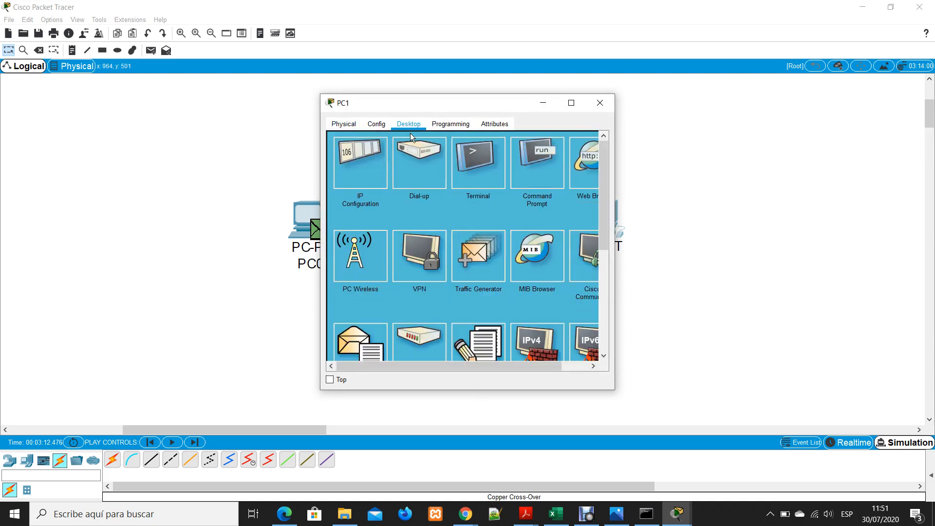
click(366, 154)
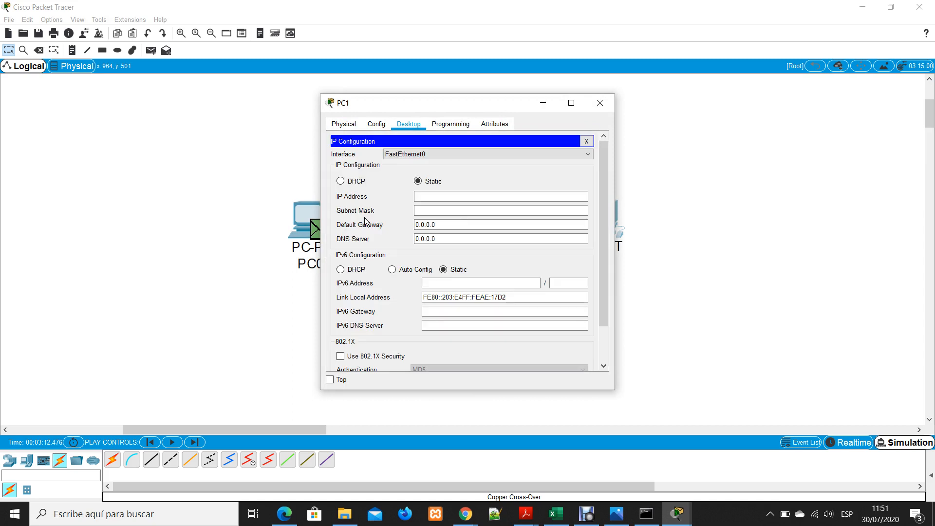
click(437, 195)
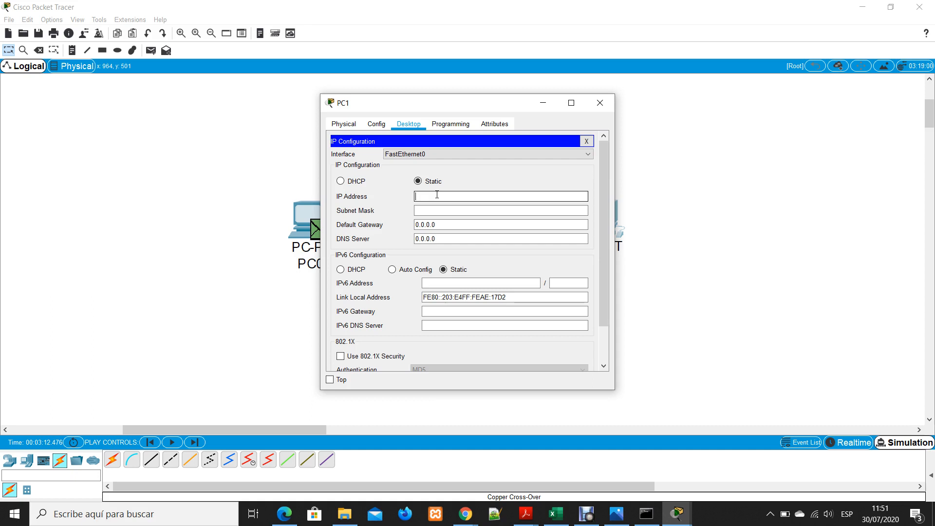
text(192.168.0)
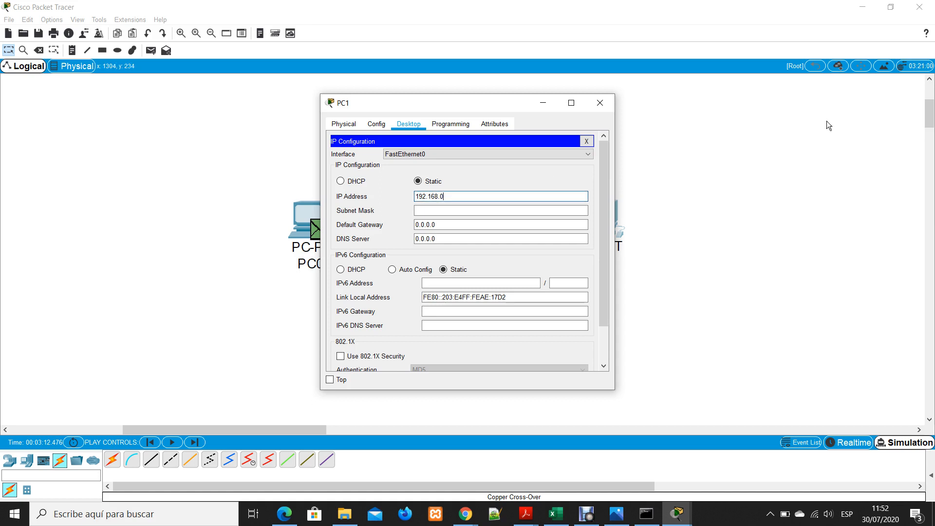
text(.3)
click(525, 224)
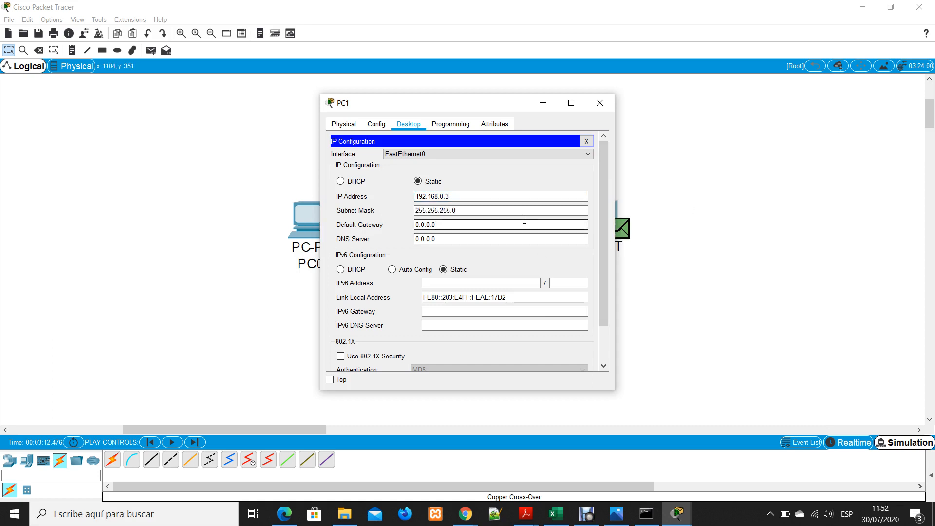
click(457, 195)
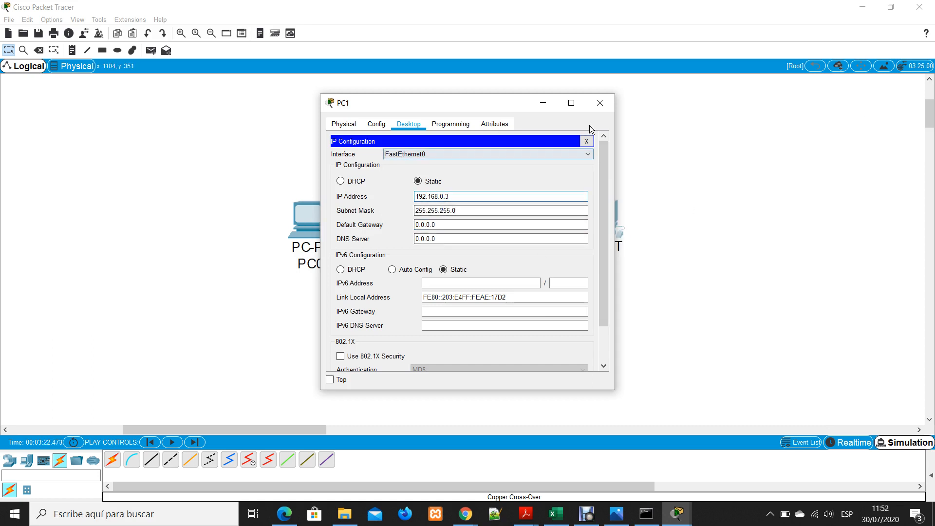
click(598, 104)
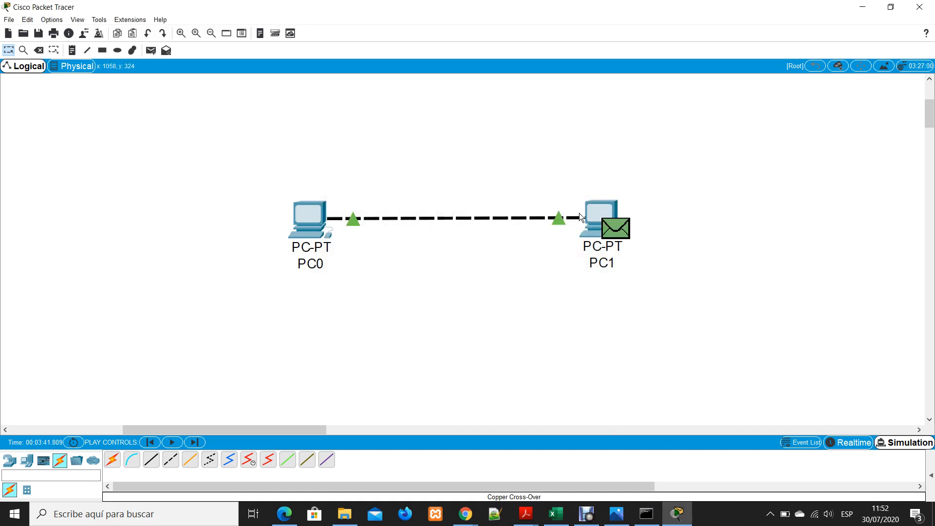
Move PC1 slightly while in Realtime mode, and return to Simulation mode with the Simulation Panel closed
click(856, 442)
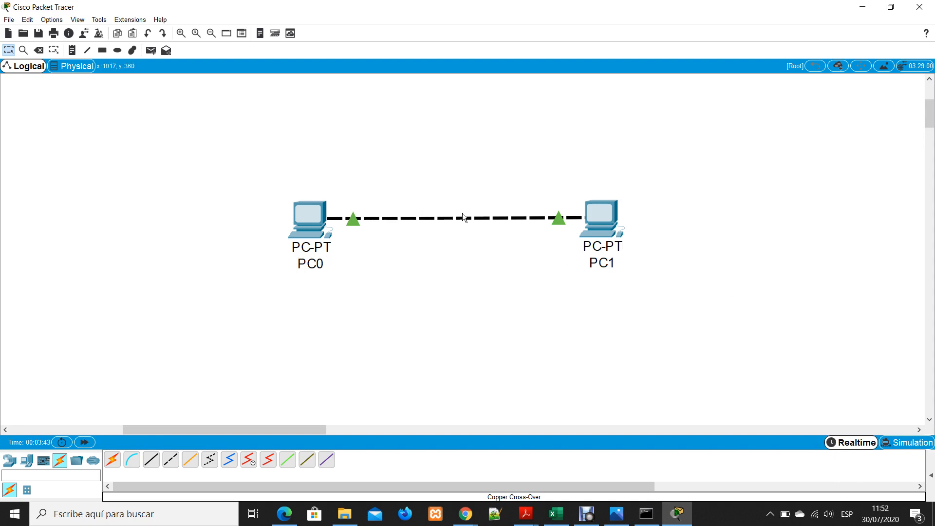
drag(597, 204, 602, 212)
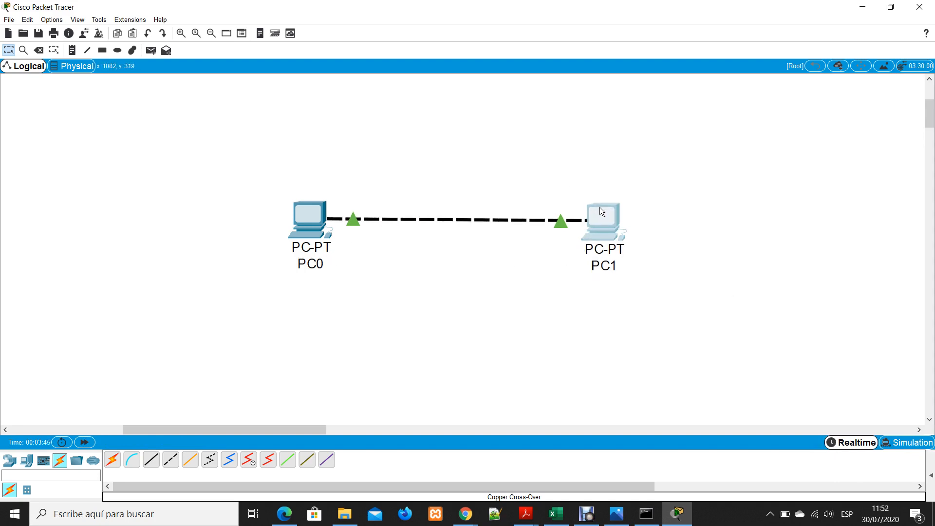
click(686, 198)
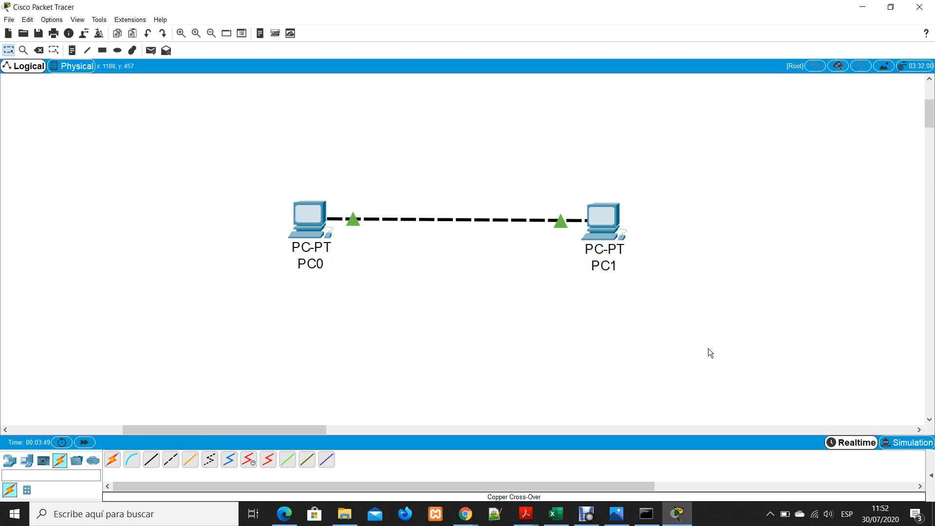
click(907, 442)
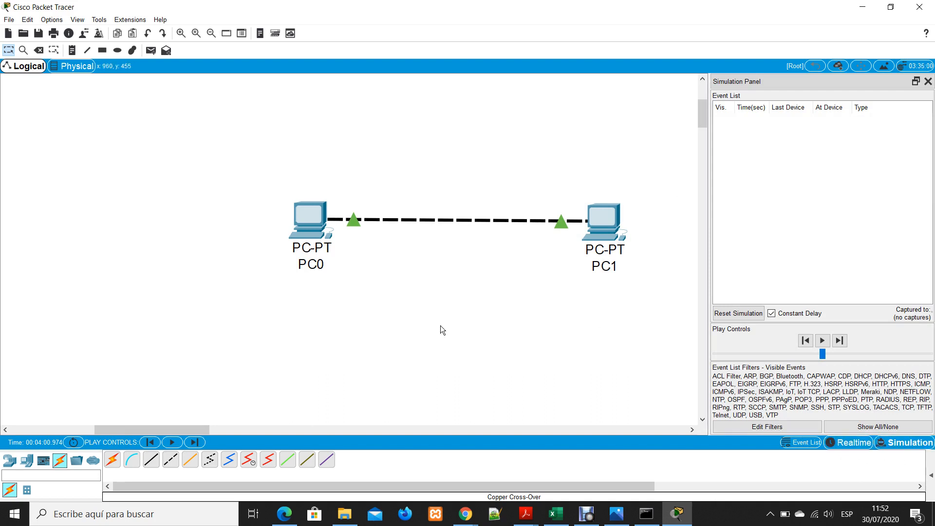
click(928, 81)
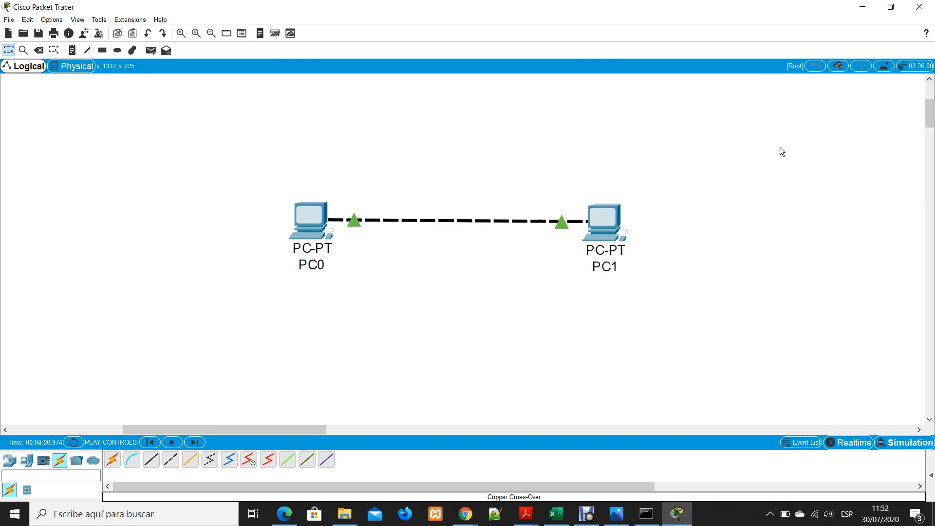
Run a ping to 192.168.0.3 from PC0's Command Prompt
click(309, 215)
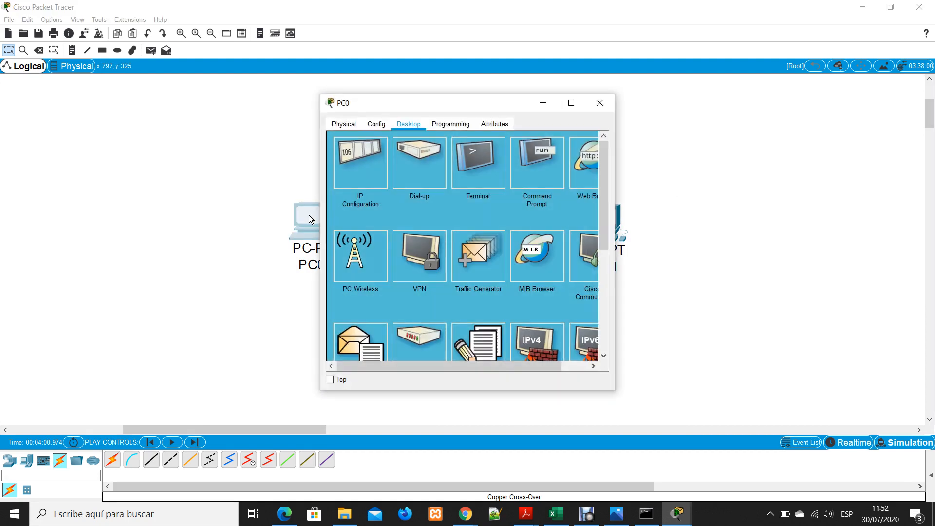
click(543, 172)
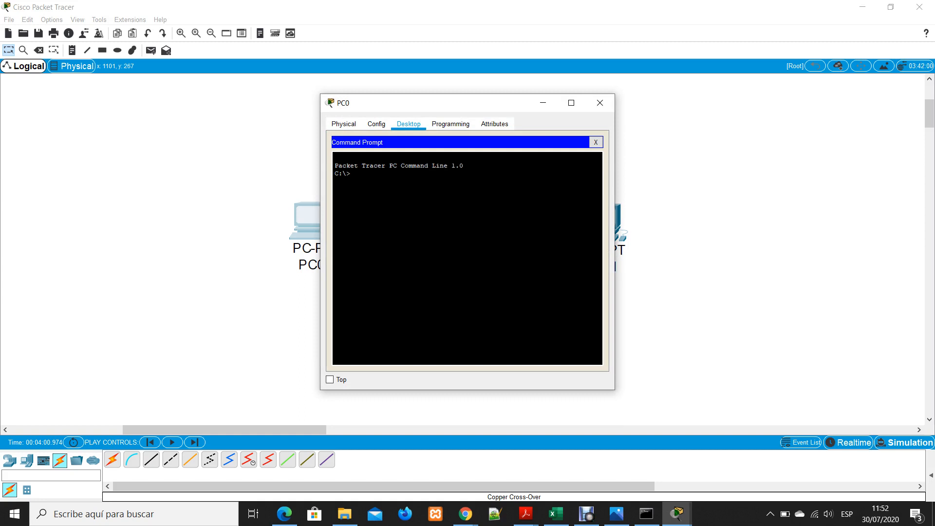
text(ping 192.168.0.3)
key(Return)
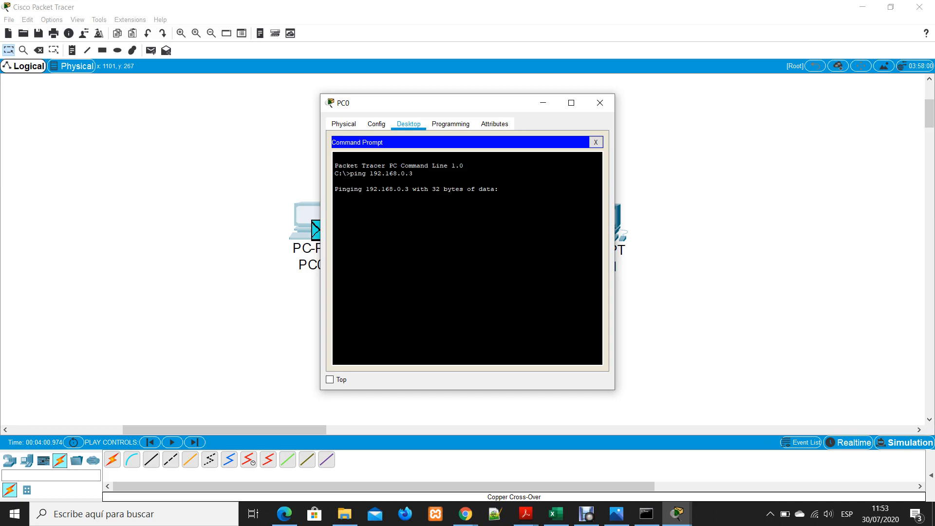
Leave PC0's Command Prompt, check its IP Configuration, and close the device window
click(376, 124)
click(408, 124)
click(596, 142)
click(355, 184)
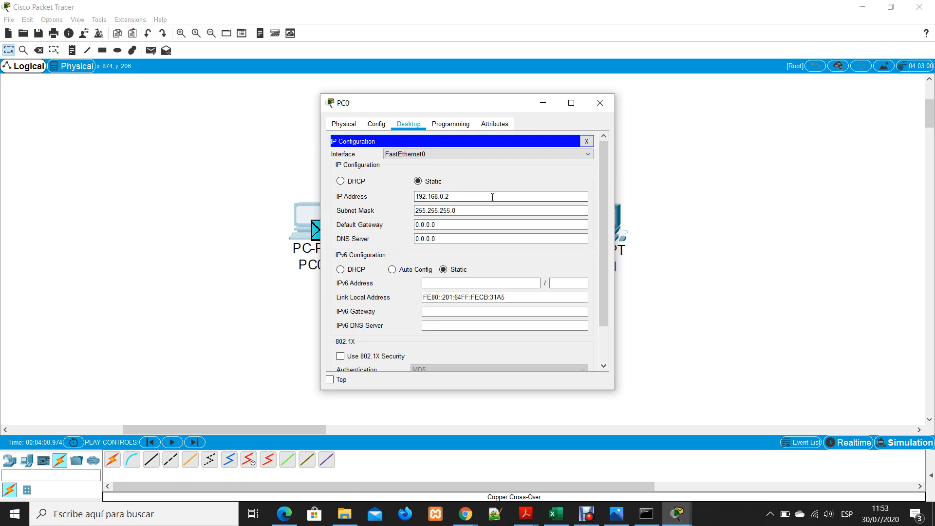
click(595, 103)
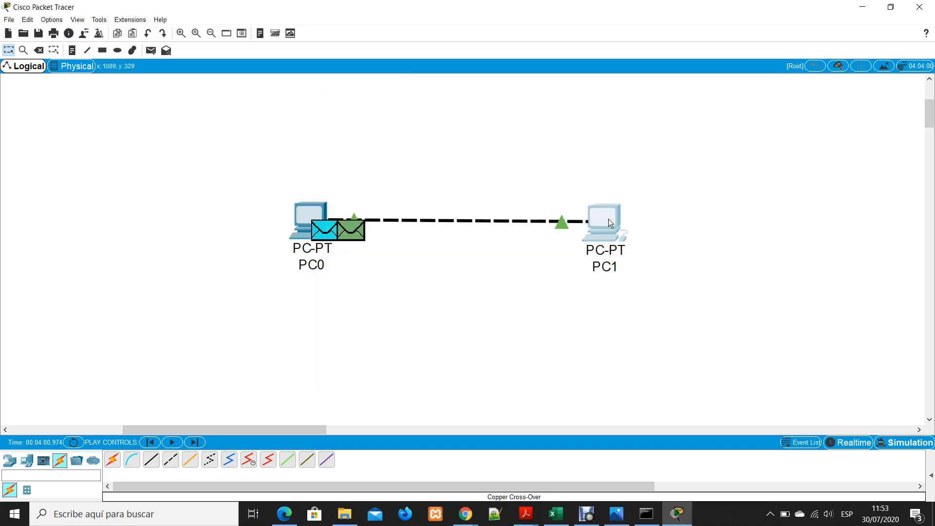
Review PC1's IP Configuration and its global settings
click(609, 219)
click(378, 171)
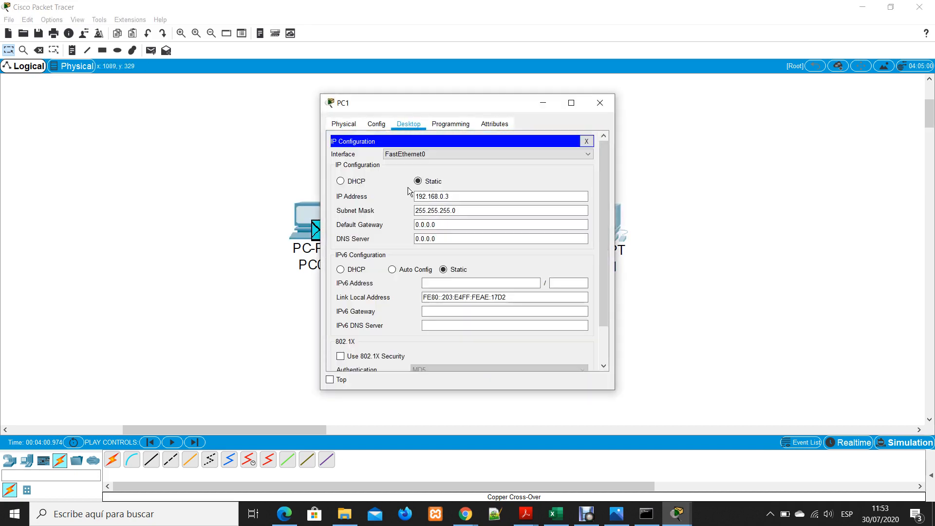
click(460, 196)
click(380, 127)
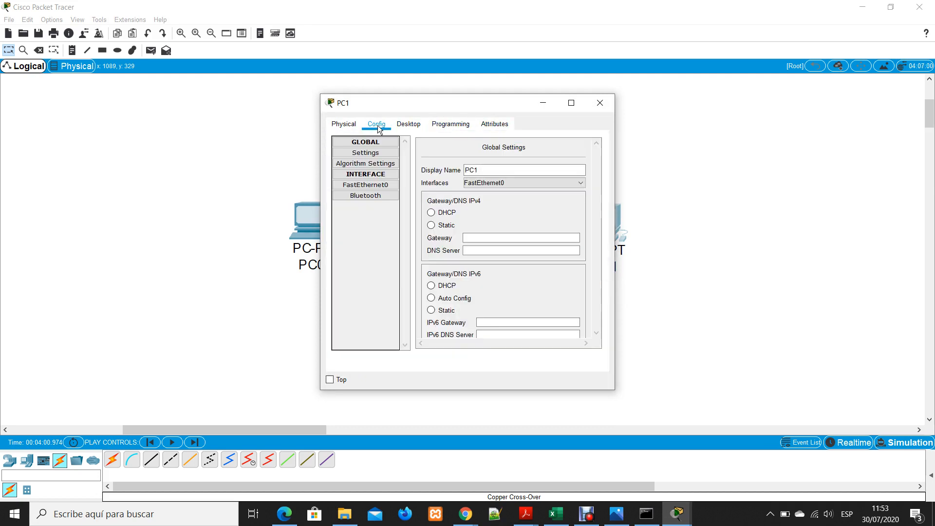
click(412, 124)
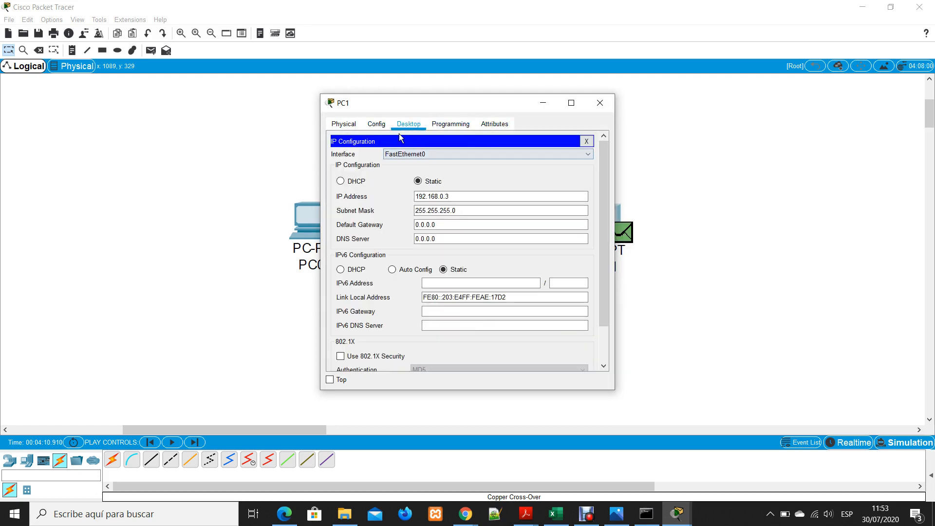
click(377, 125)
click(404, 123)
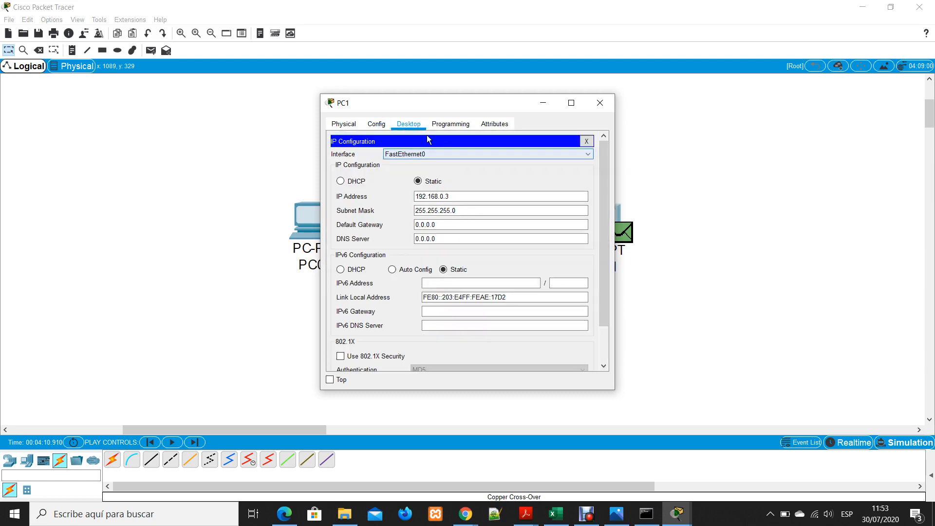
Run a ping to 192.168.0.2 from PC1's Command Prompt
click(586, 141)
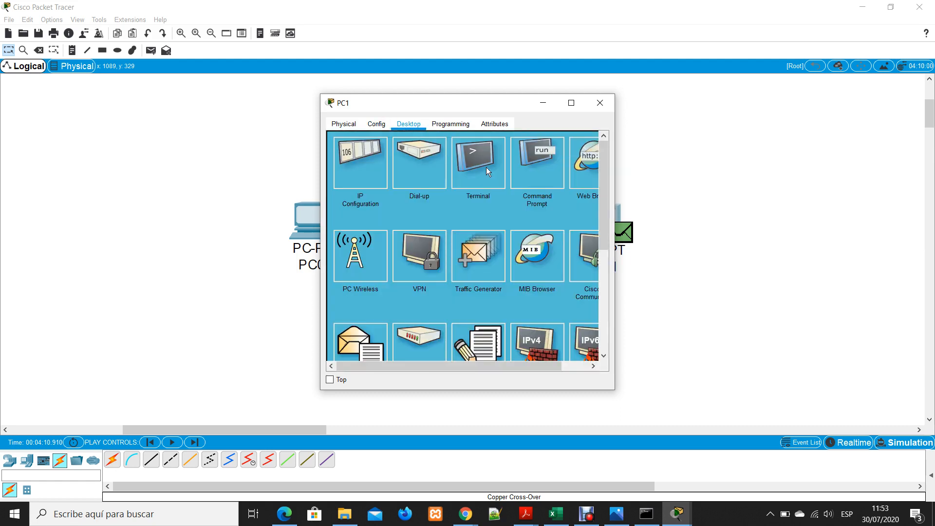
click(486, 167)
click(600, 143)
click(530, 162)
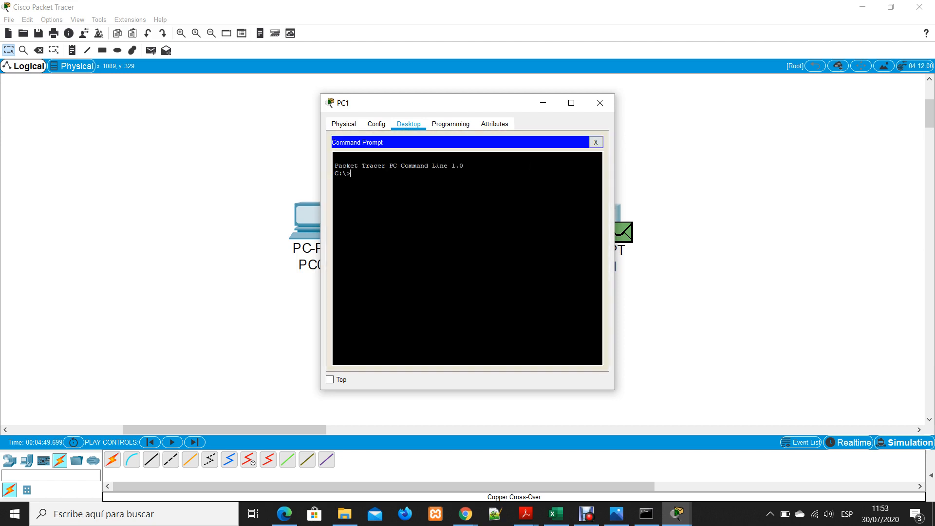
text(ping 192.168.0.2)
key(Return)
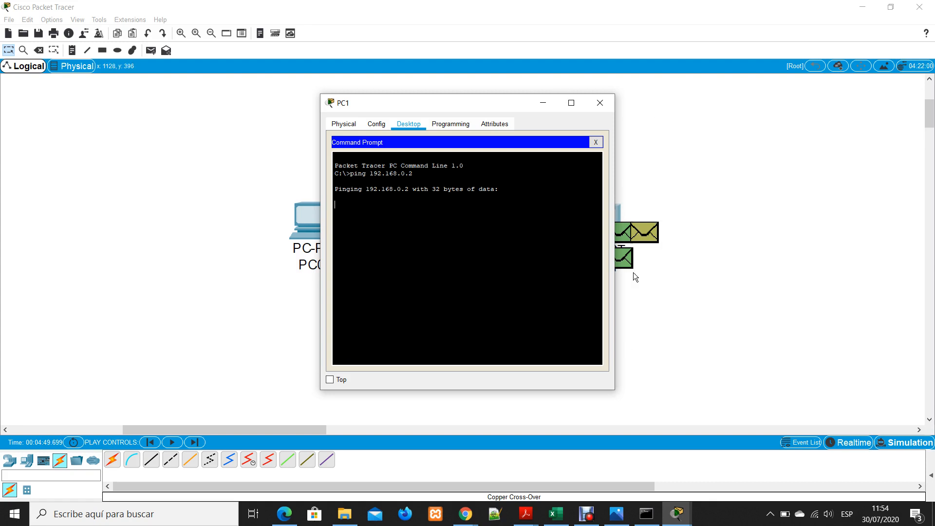
Close PC1's window, inspect a queued packet, and reset the simulation with the event list shown
click(596, 142)
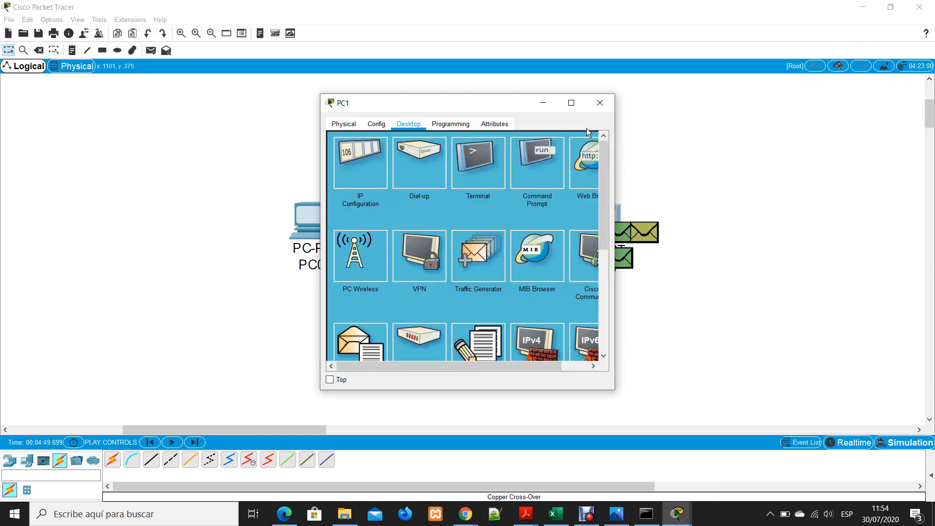
click(600, 102)
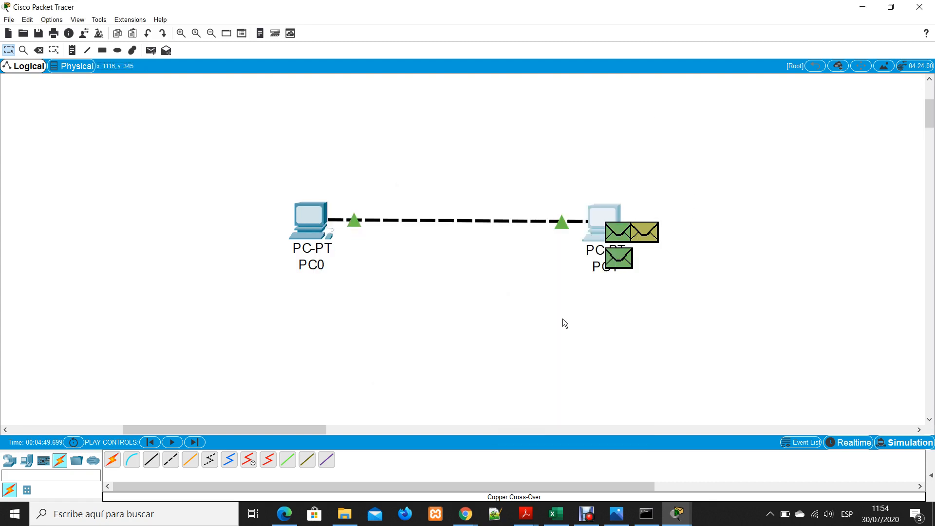
click(618, 258)
click(615, 101)
click(800, 442)
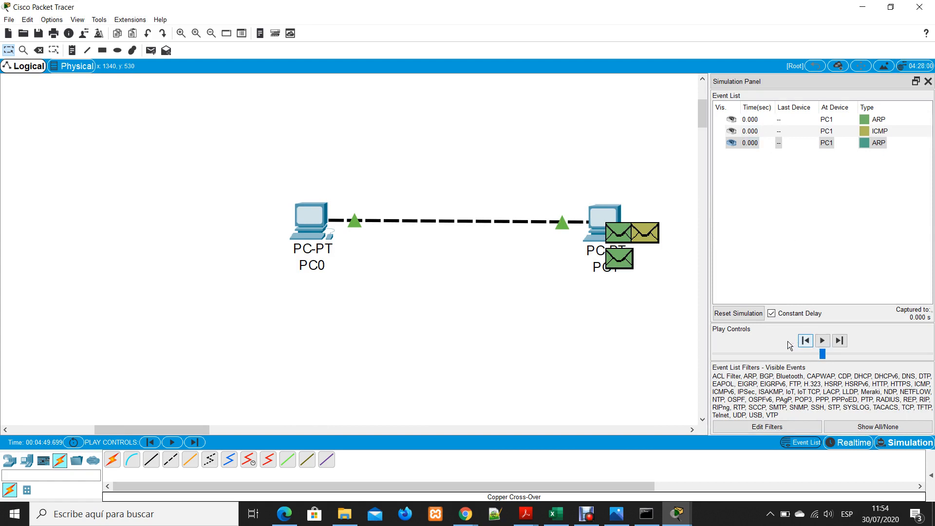
click(747, 314)
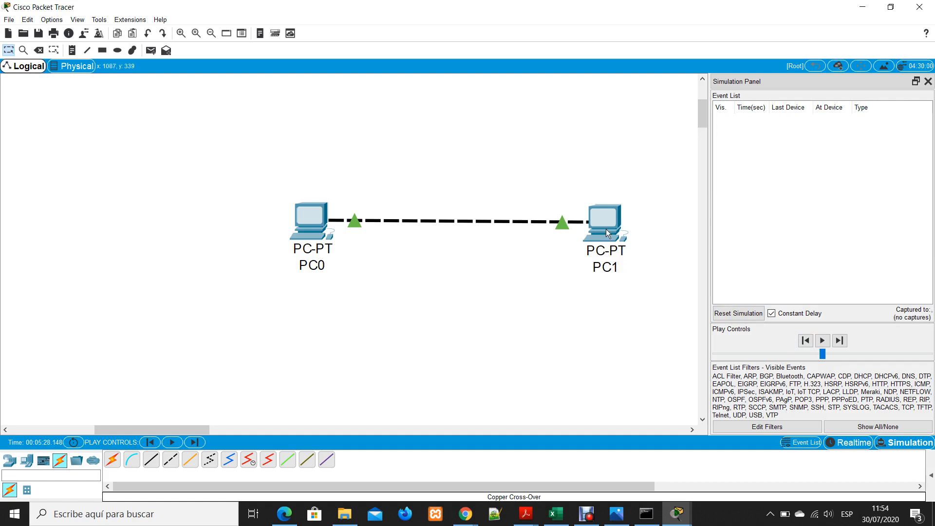
Repeat the ping to 192.168.0.3 from PC0's Command Prompt with the simulation event list open
click(325, 226)
click(538, 155)
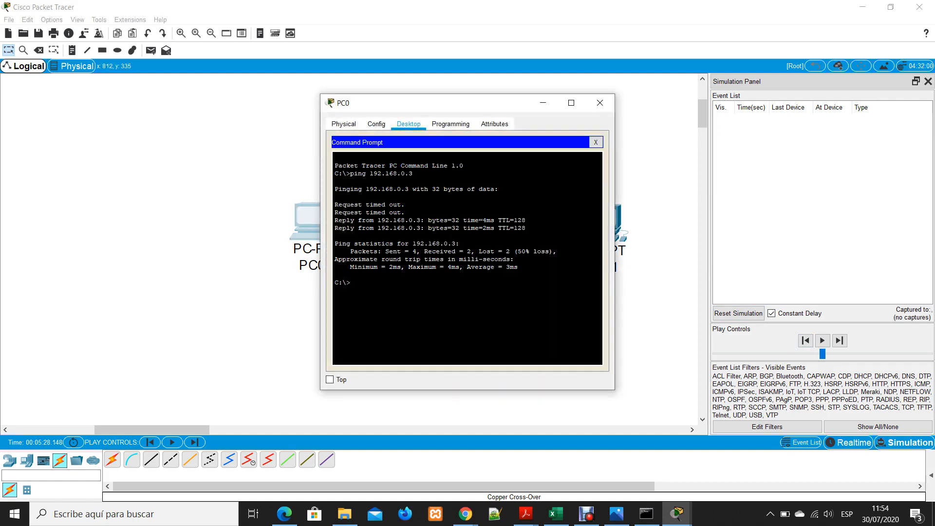
text(ping 192.168.0.3)
key(Return)
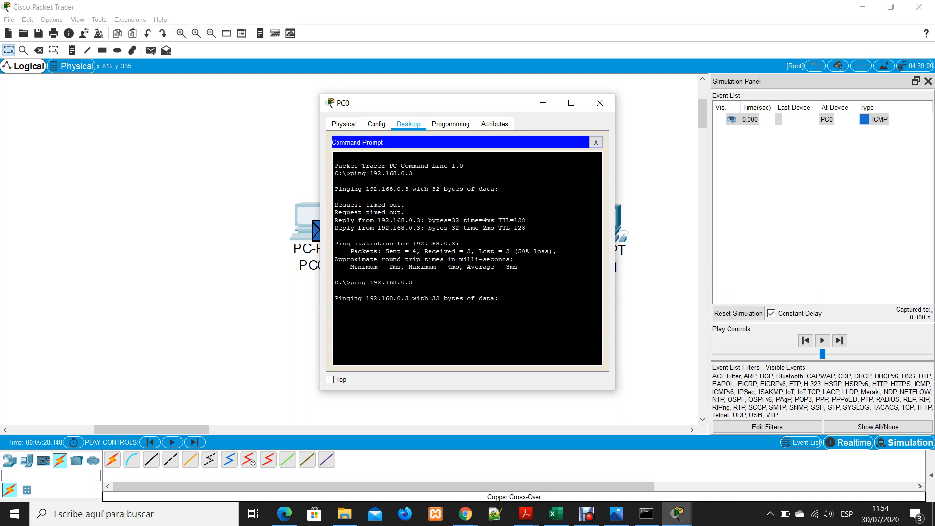
Reset the simulation, add a simple PDU from PC0 to PC1, and play its capture
click(598, 104)
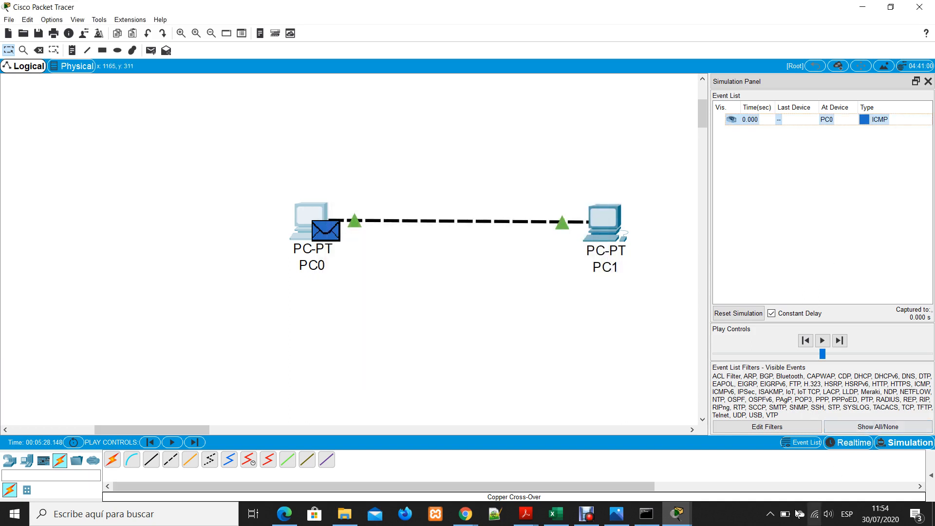
click(756, 310)
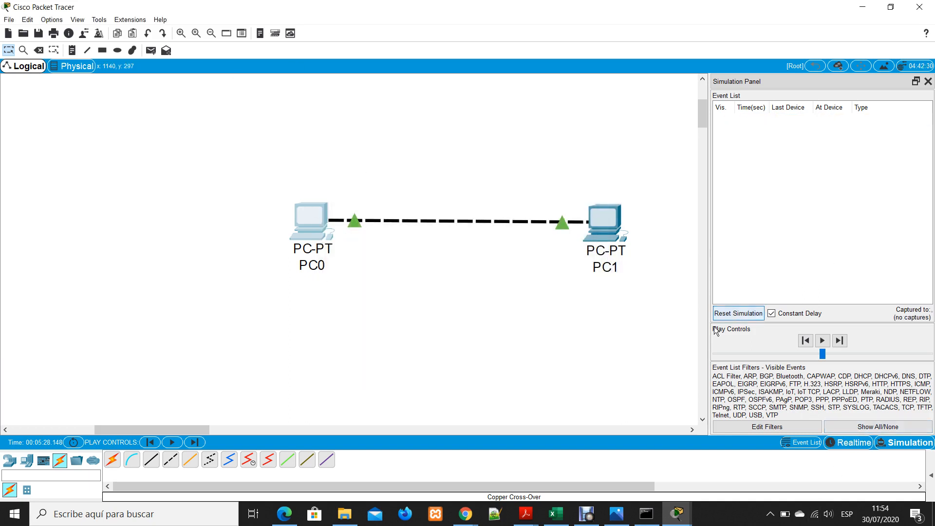
click(152, 51)
click(311, 216)
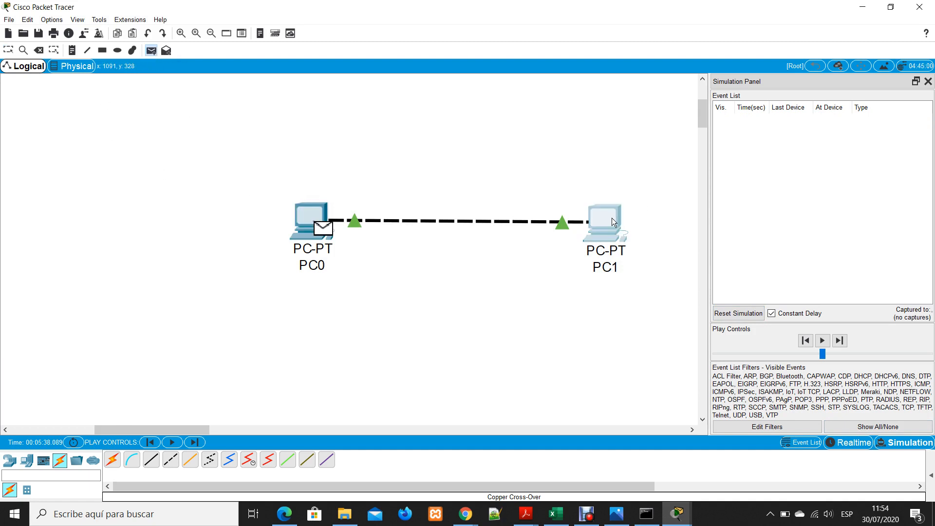
click(611, 219)
click(822, 340)
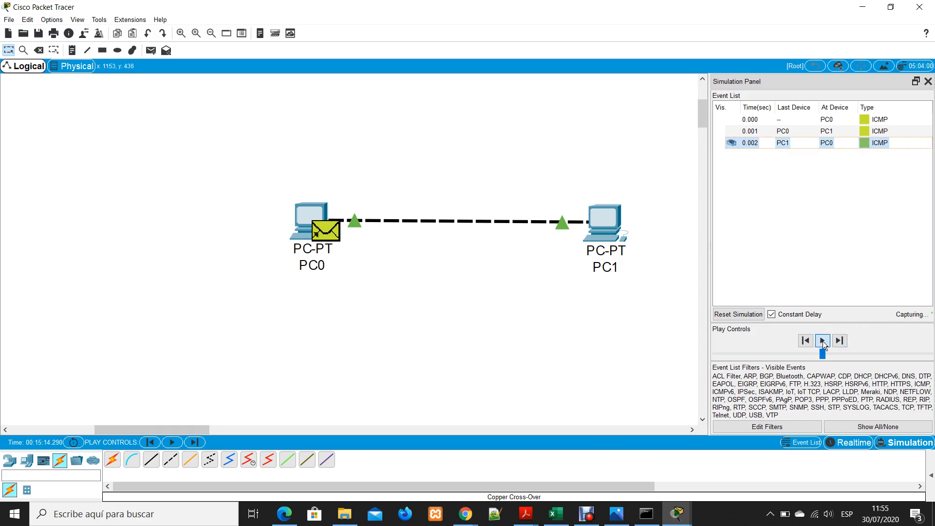
Inspect the PDU information of the first ICMP event at PC0, then step back one event and replay the capture
click(750, 119)
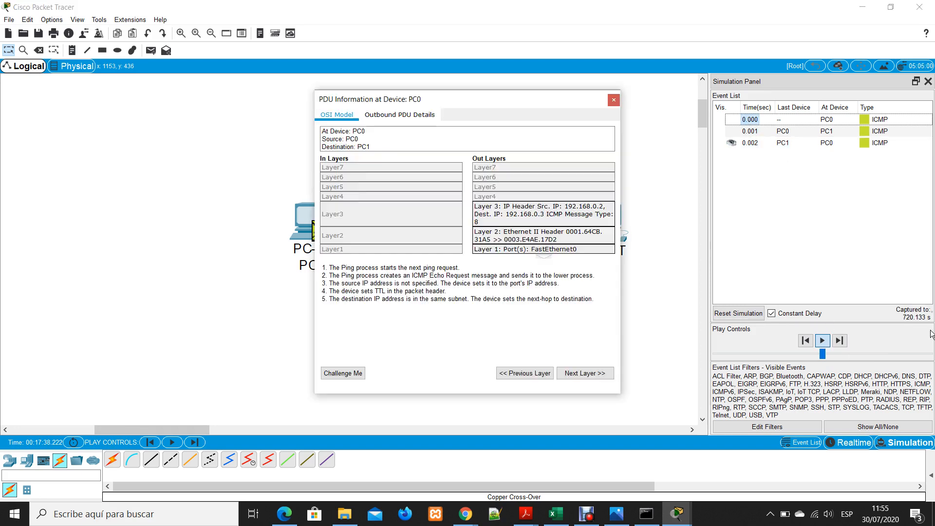
click(613, 100)
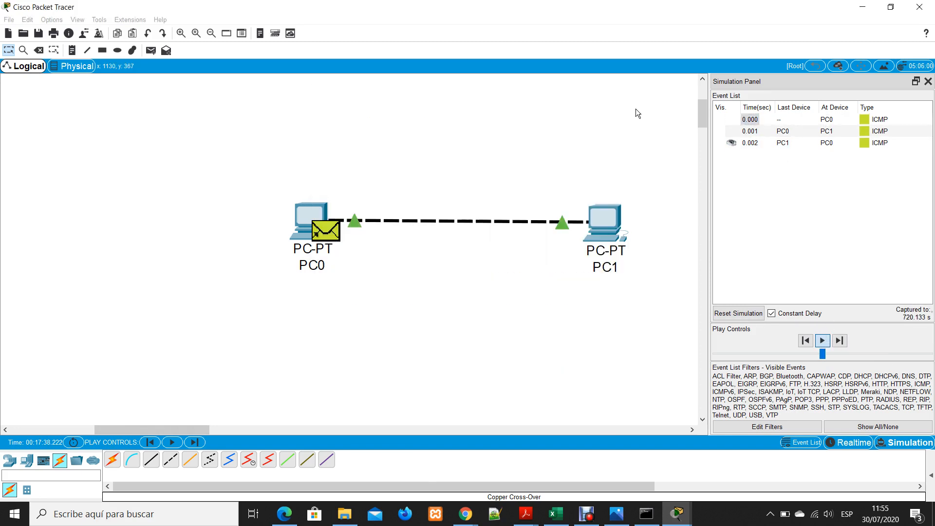
click(811, 344)
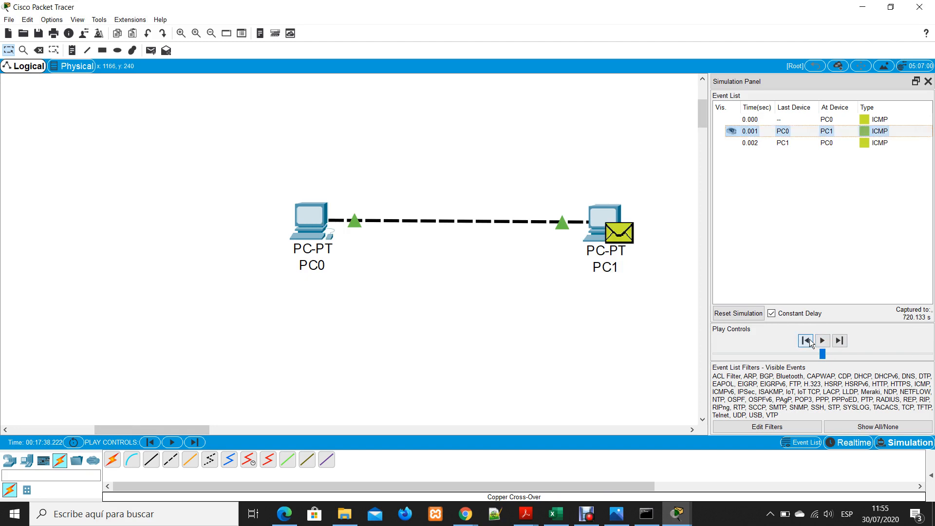
click(822, 340)
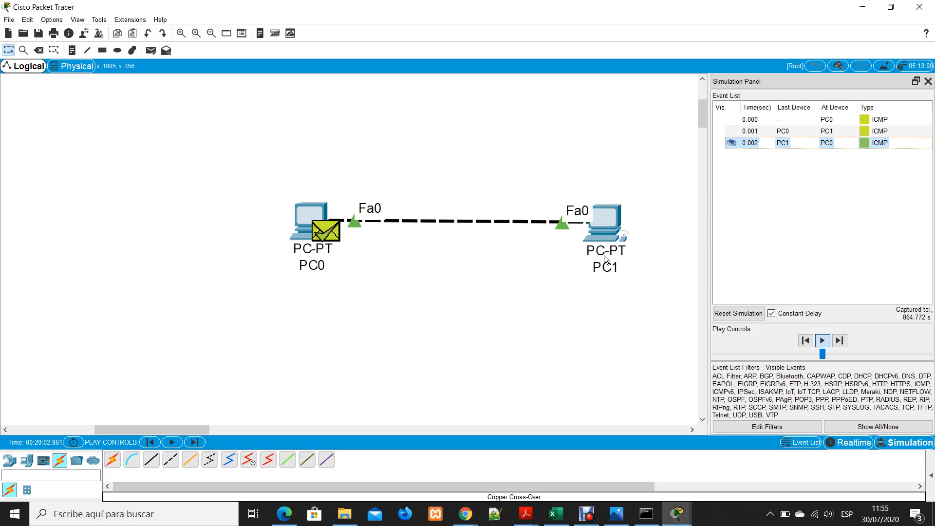
Reset the simulation and close the Simulation Panel
click(928, 82)
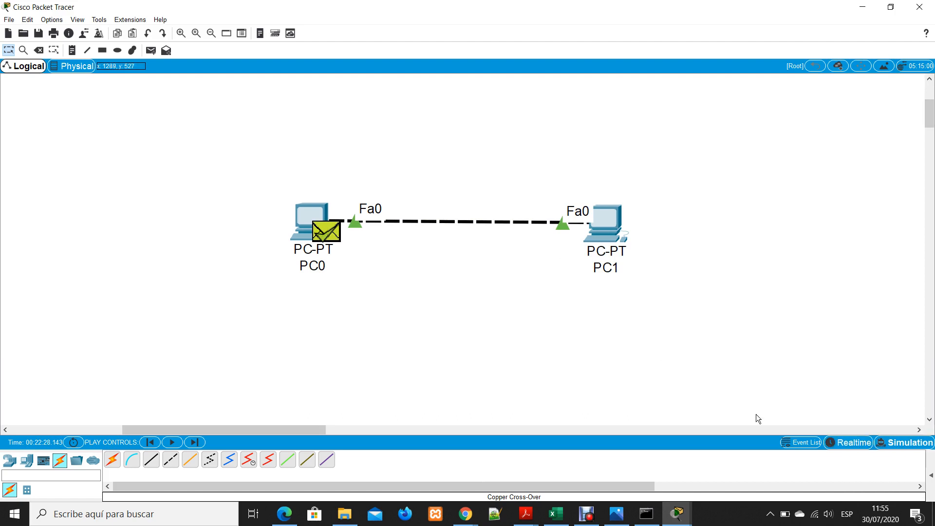
click(904, 442)
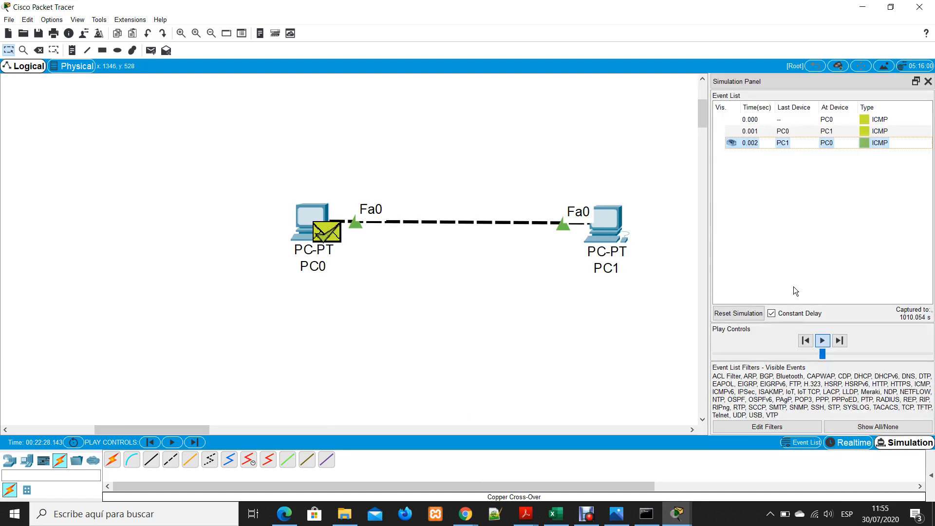
click(738, 313)
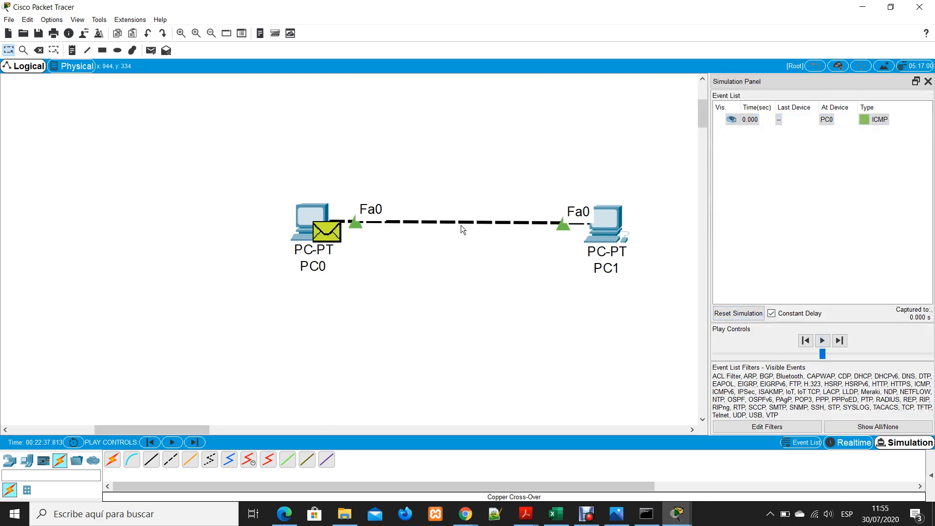
click(928, 81)
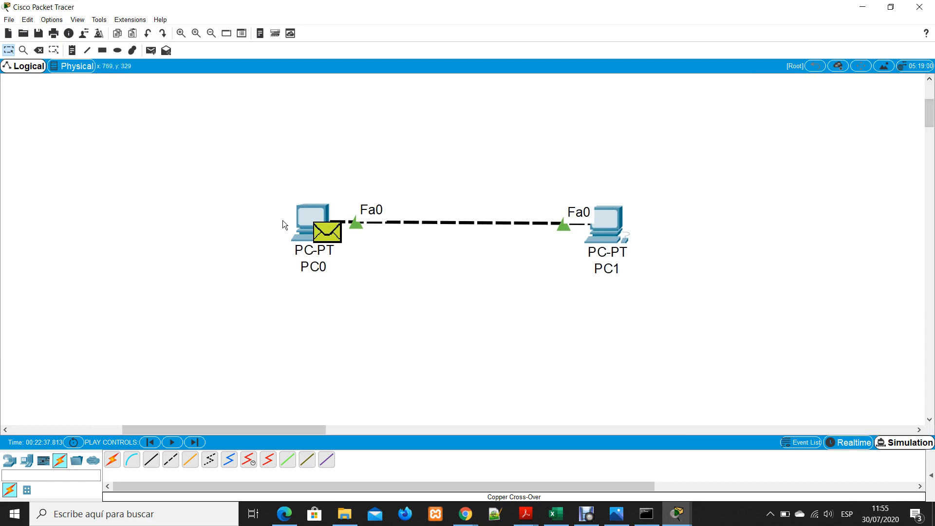
Run a ping to 192.168.0.3 from PC0's Command Prompt with the Simulation Panel closed
click(304, 215)
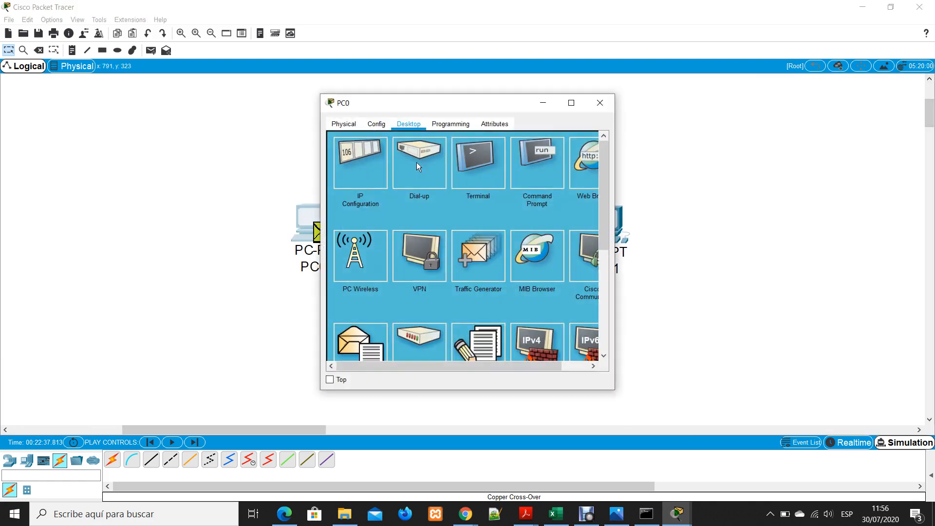
click(539, 151)
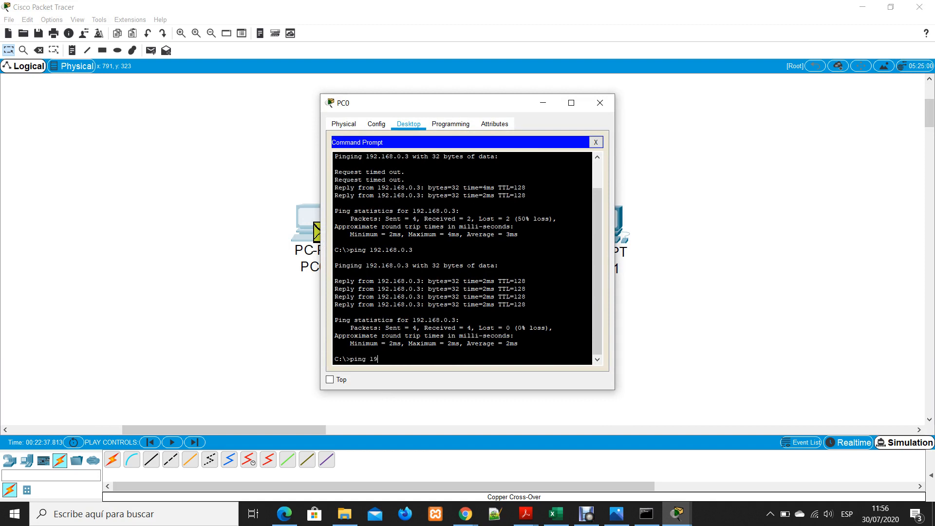
text(2.168.0.3)
key(Return)
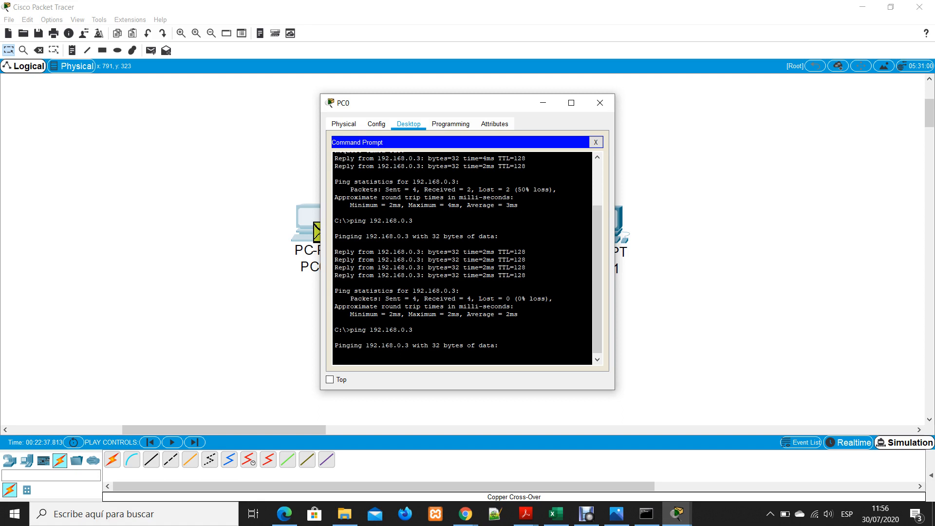
Switch the network to Realtime mode and fast-forward its time
click(903, 443)
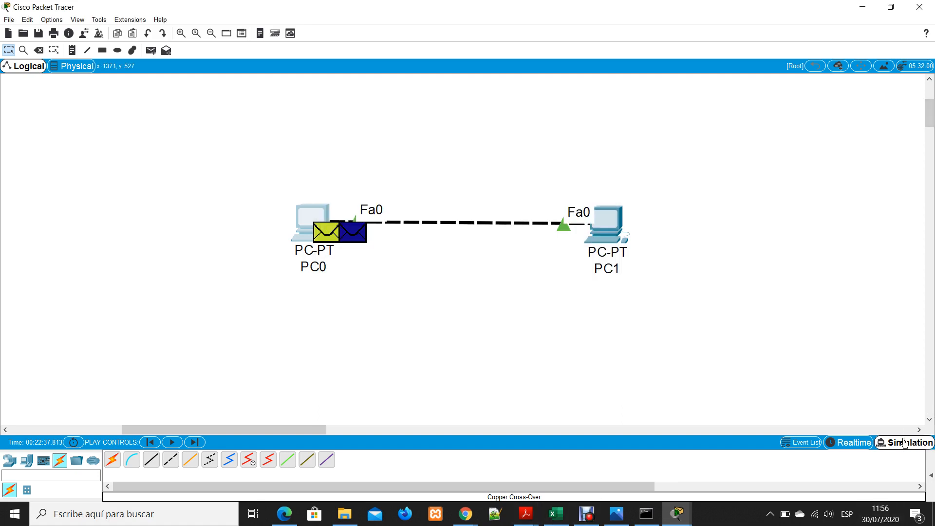
mouse_move(677, 514)
click(817, 454)
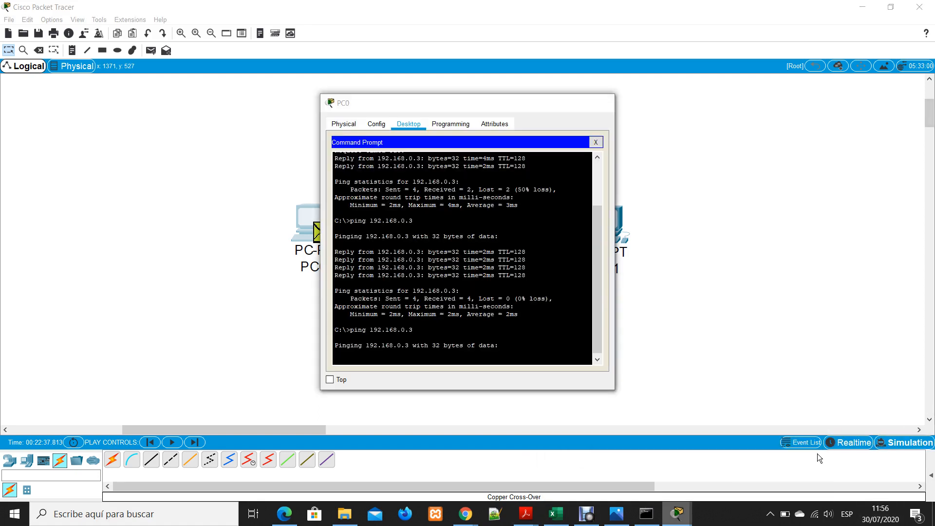
click(863, 447)
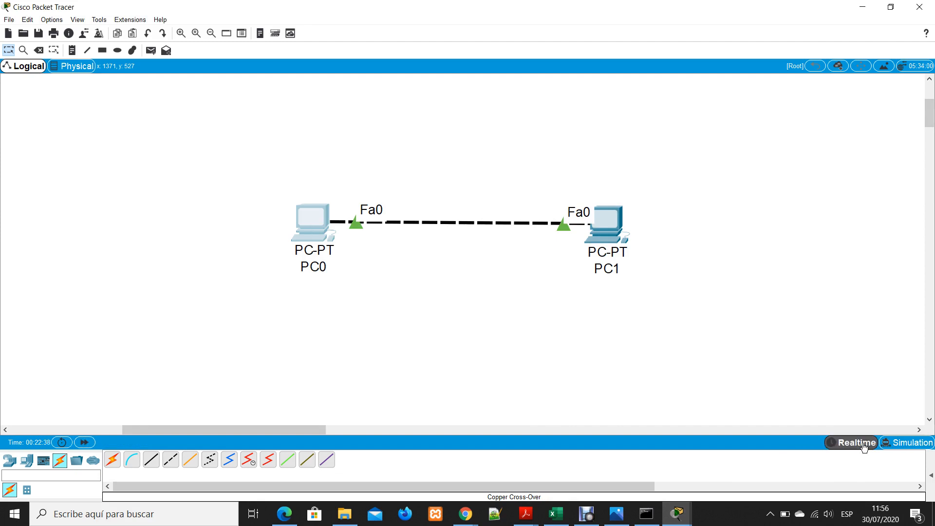
click(76, 442)
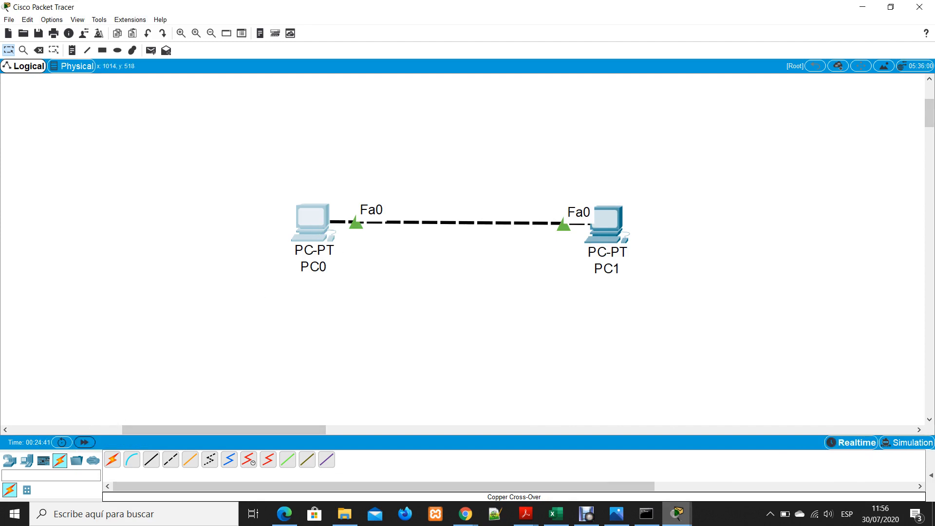
Review the ping replies and packet statistics for 192.168.0.3 in PC0's Command Prompt, then minimise PC0's window
mouse_move(676, 514)
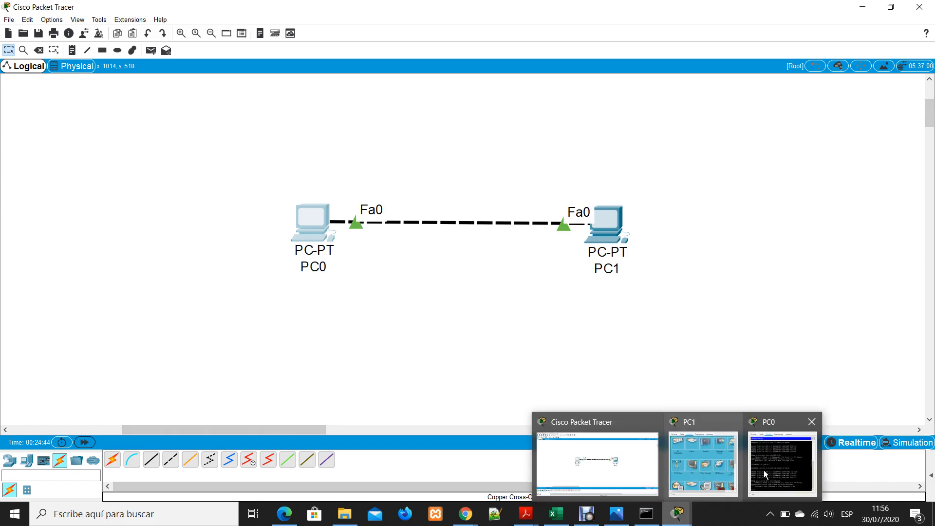
click(763, 469)
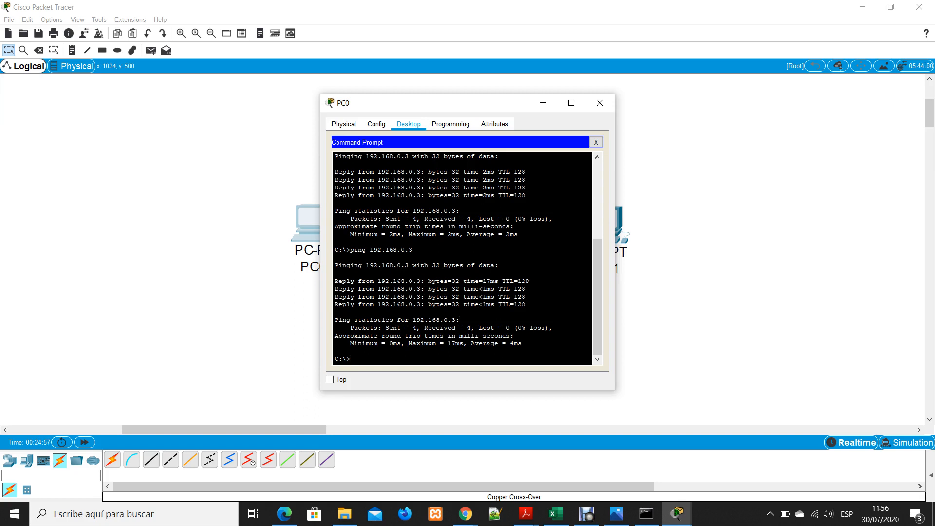
drag(366, 265, 439, 265)
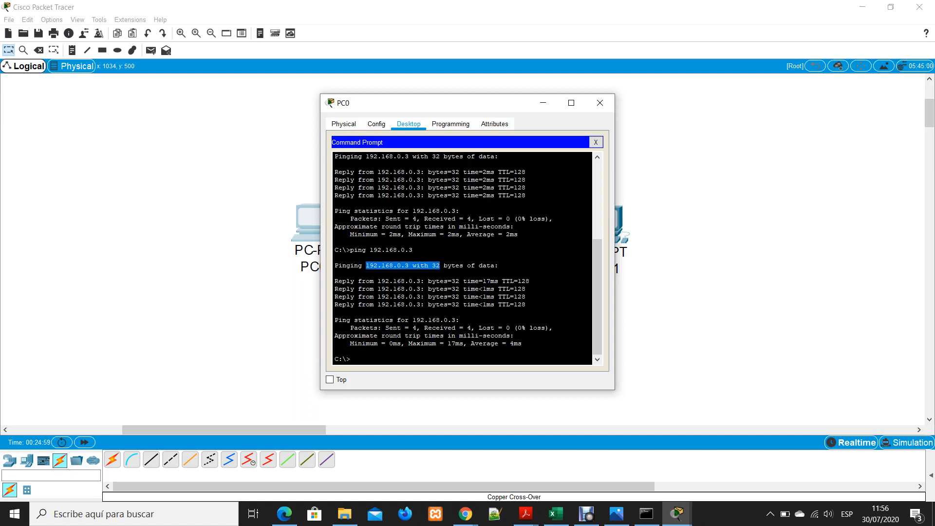
click(439, 265)
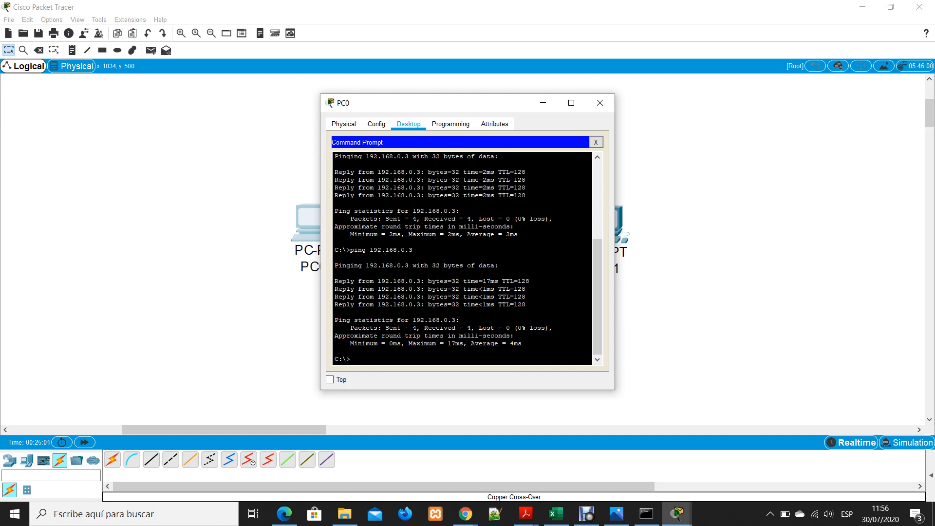
drag(381, 328, 553, 328)
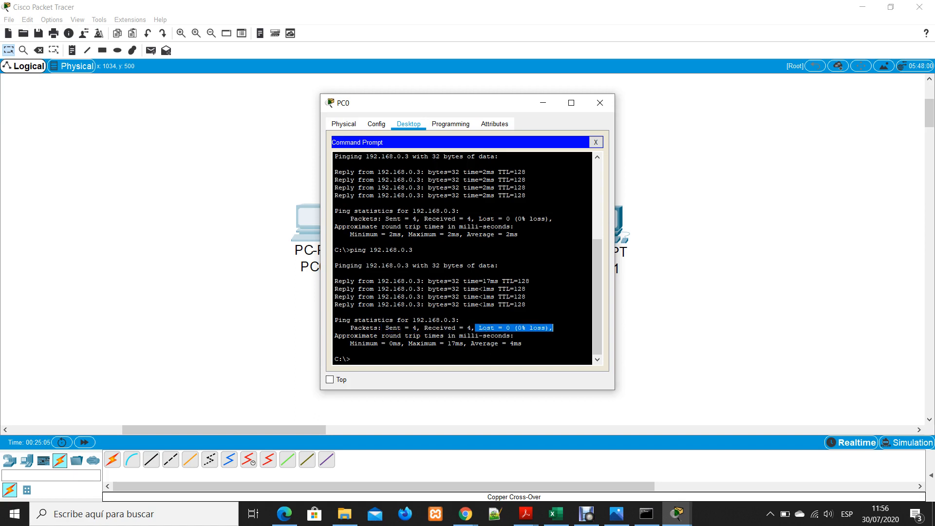
click(543, 102)
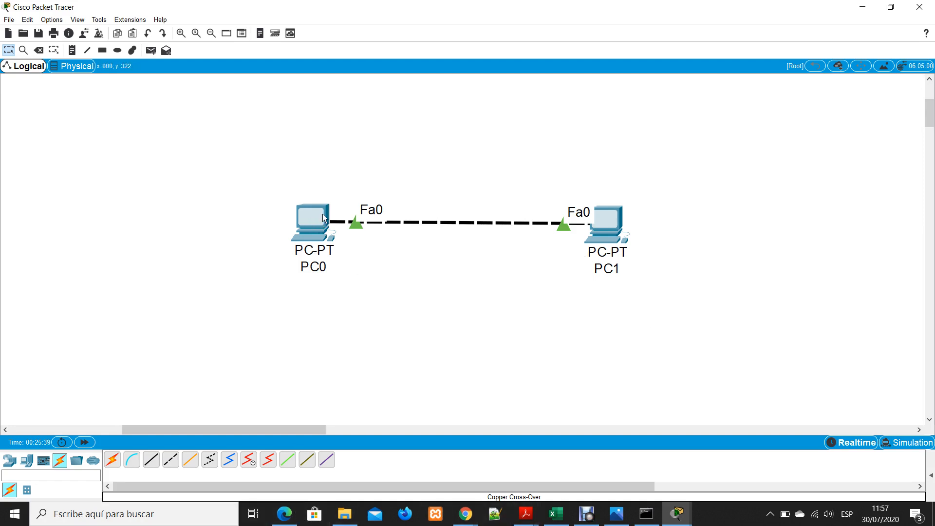
Switch to File Explorer, view the Red network location, dismiss its network discovery notices, and minimise the window
click(130, 523)
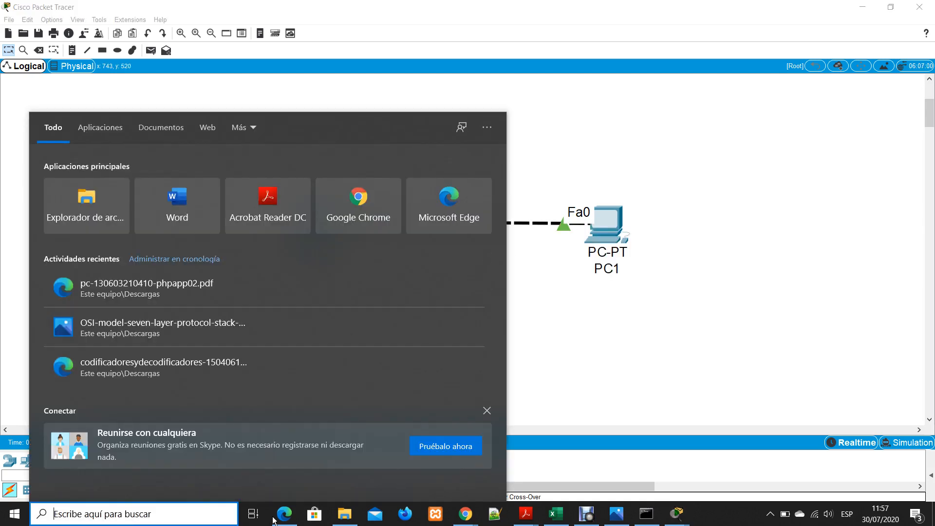
click(345, 519)
scroll(181, 287, down, 2)
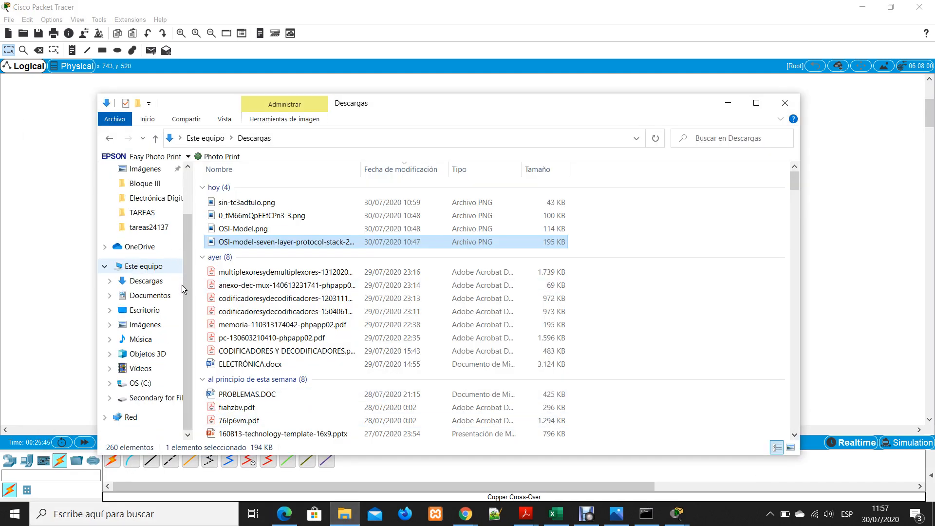
click(130, 418)
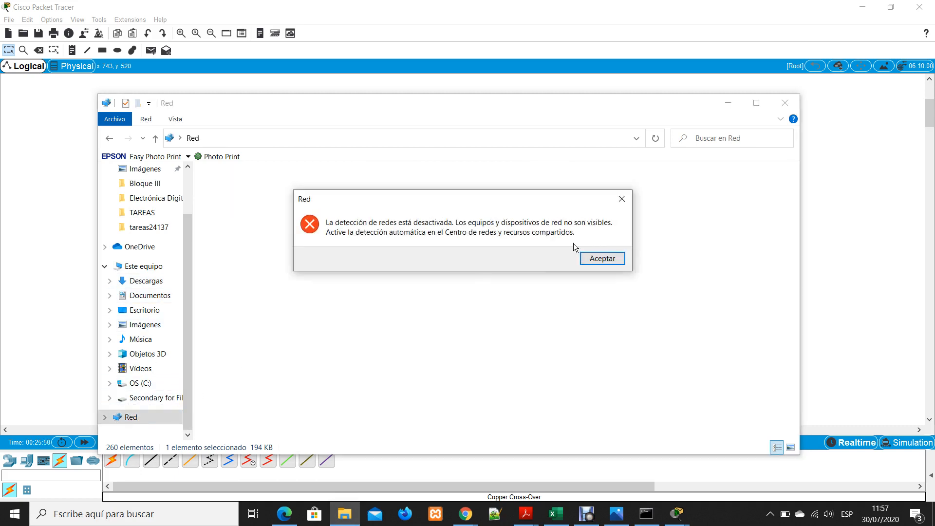
click(601, 258)
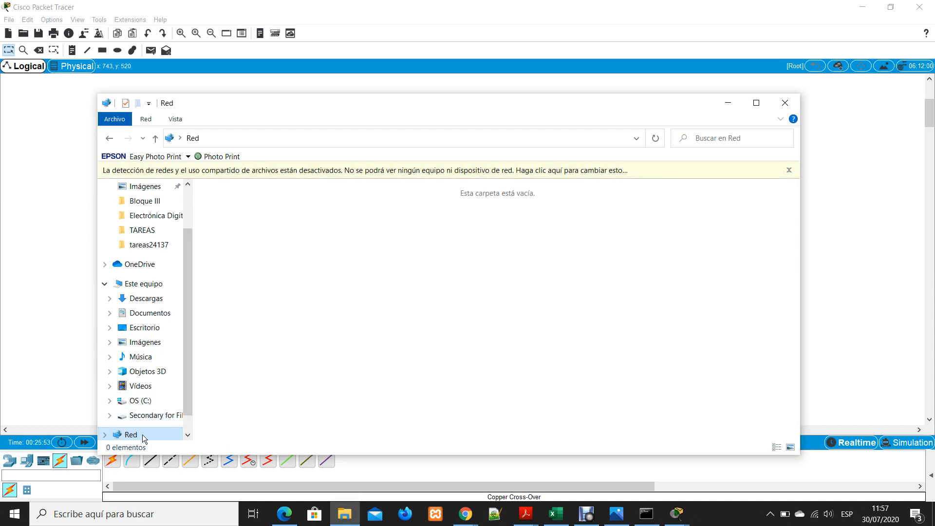
scroll(143, 434, down, 1)
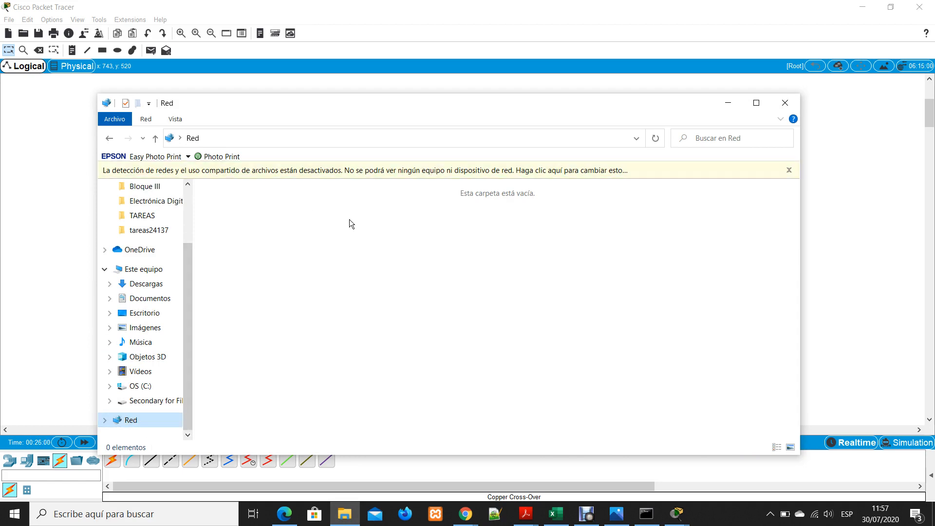
click(788, 170)
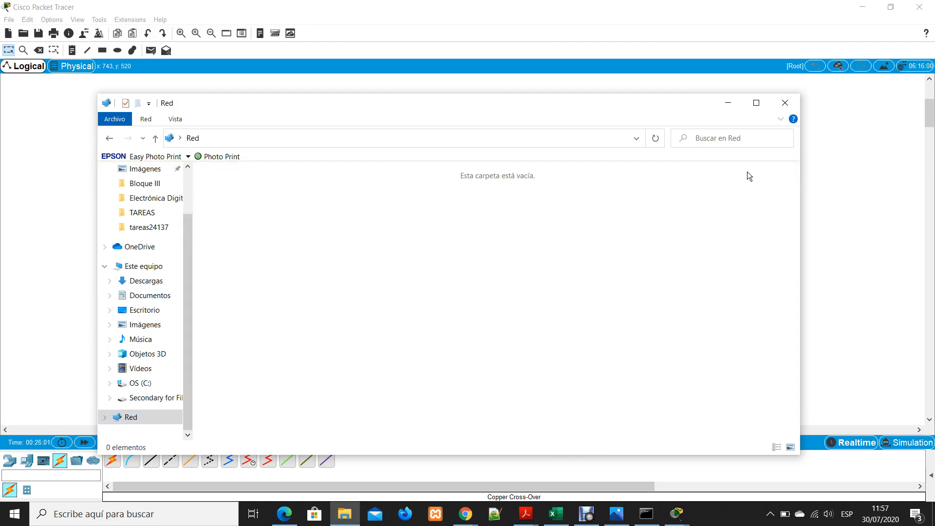
click(728, 106)
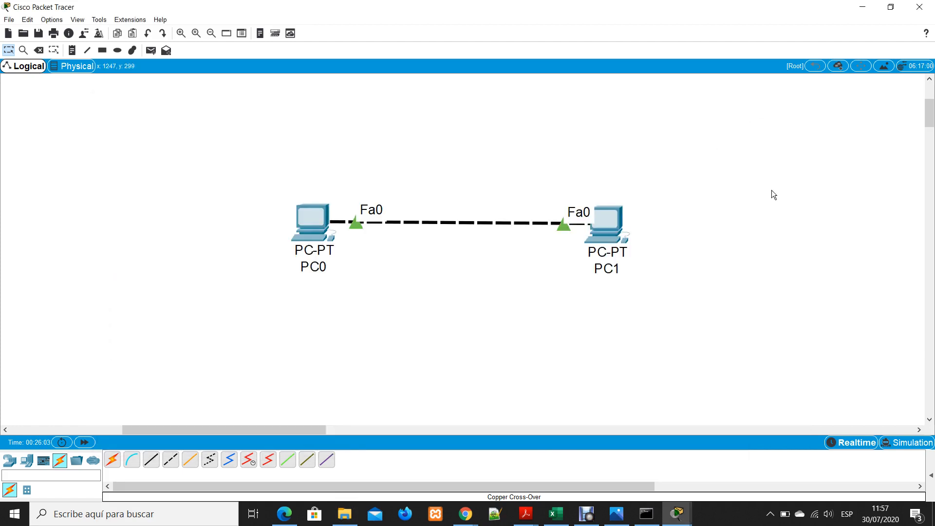
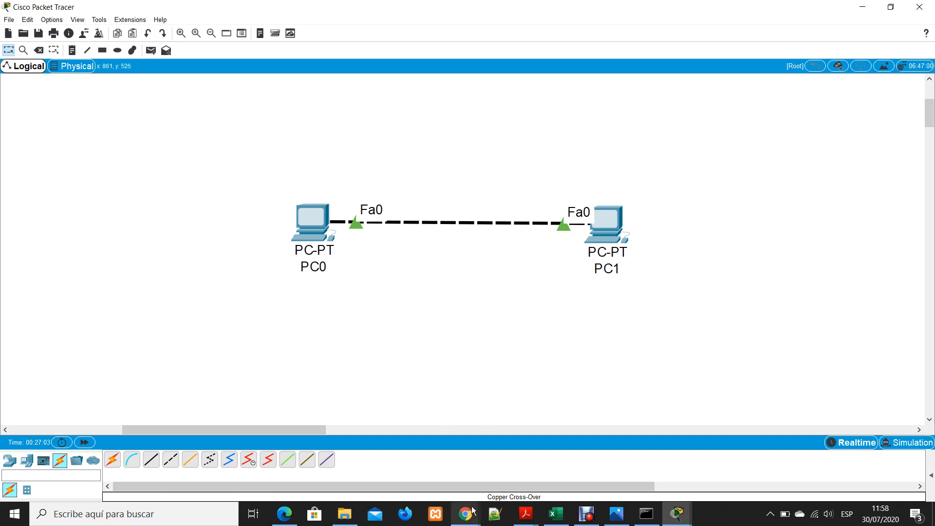
mouse_move(470, 511)
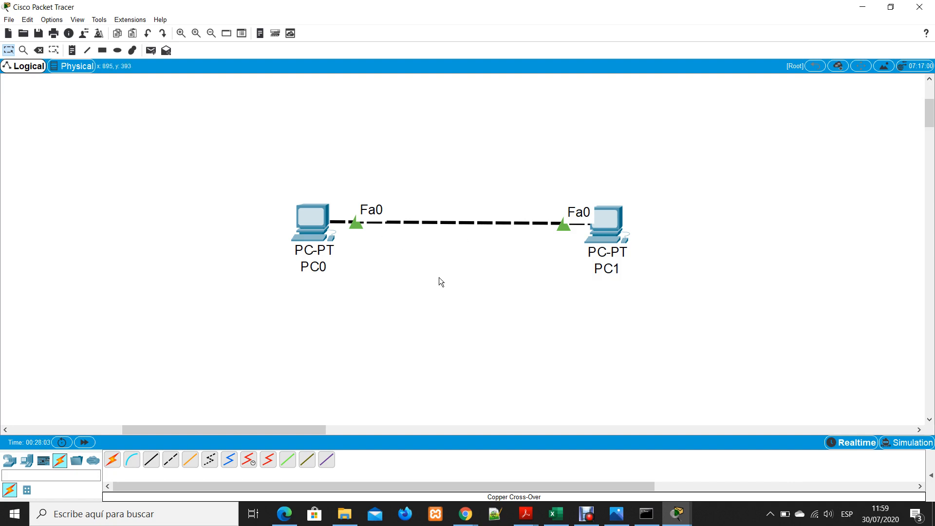
click(135, 510)
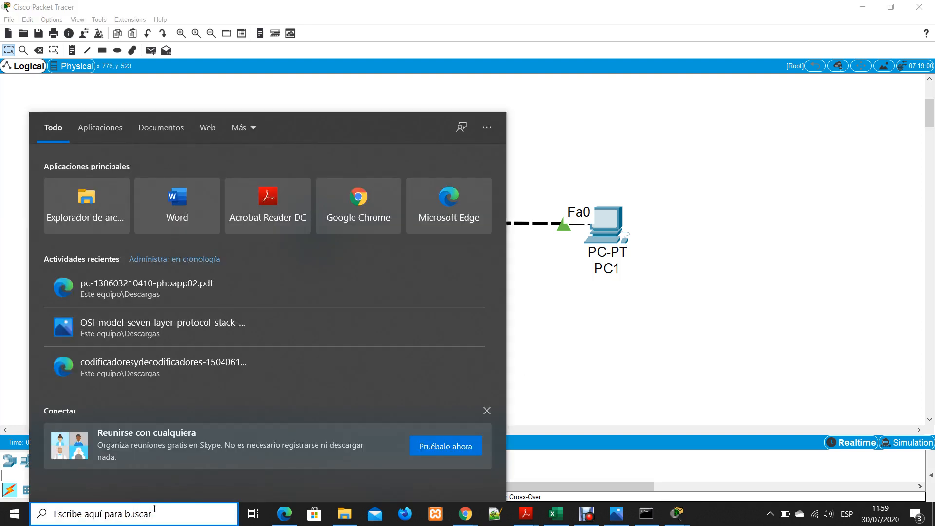
click(713, 323)
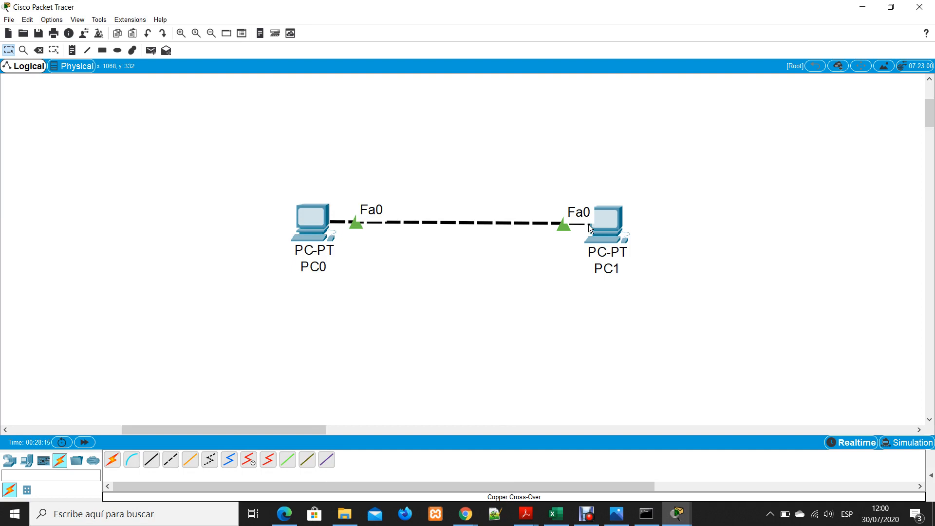
click(617, 227)
click(712, 189)
scroll(472, 225, down, 1)
scroll(675, 260, up, 1)
Place a laptop in the workspace below and beyond PC1, and briefly view its device window
click(29, 463)
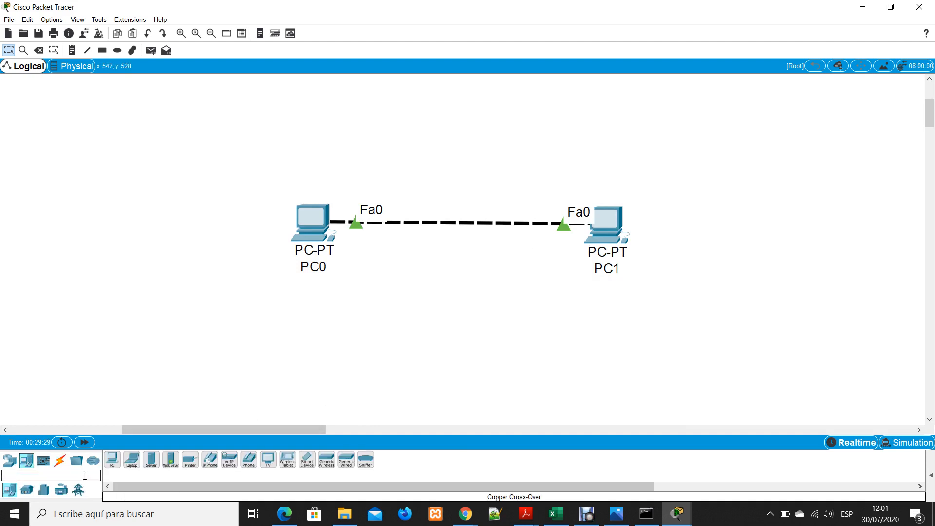
click(132, 459)
click(774, 358)
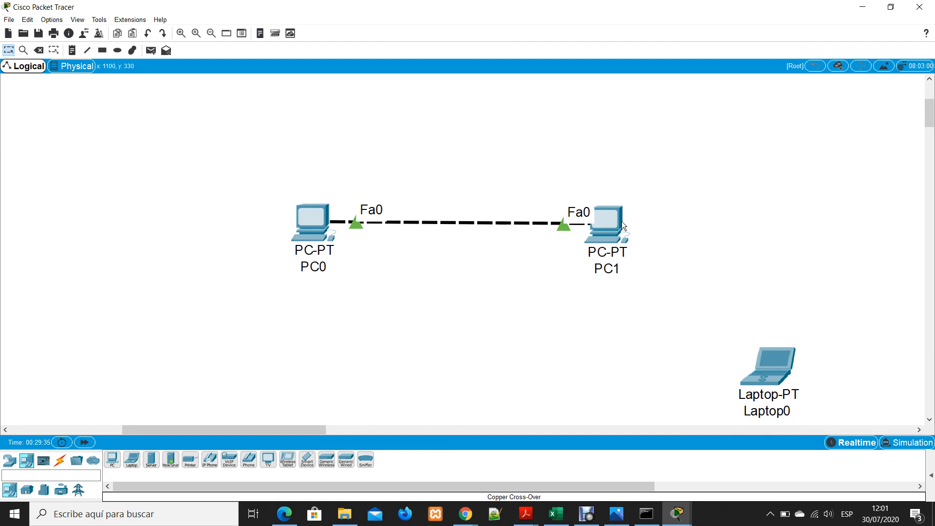
mouse_move(621, 221)
click(785, 366)
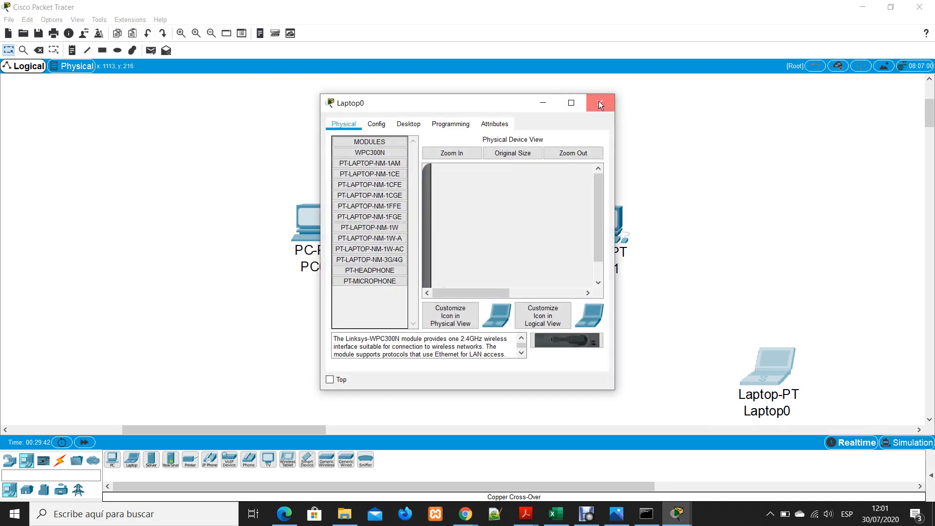
click(600, 105)
Delete the laptop from the workspace and leave the delete tool
key(Delete)
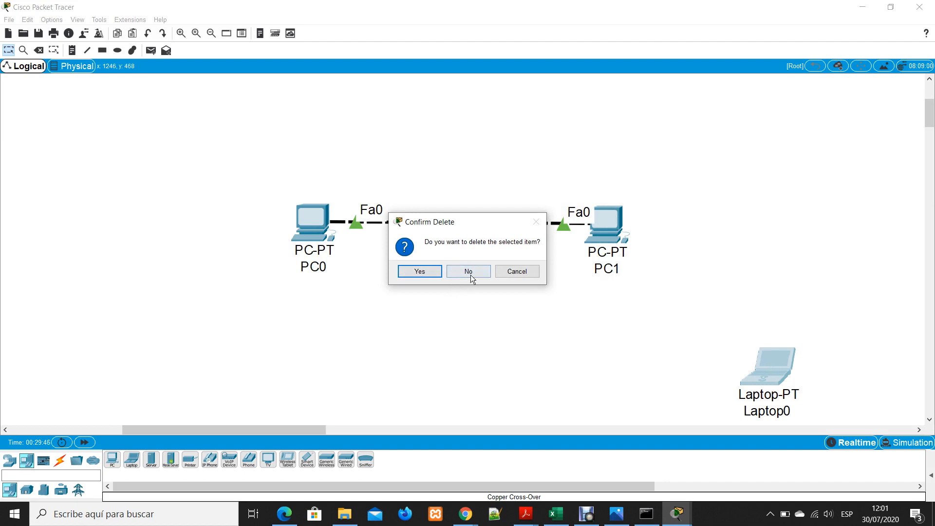
click(431, 273)
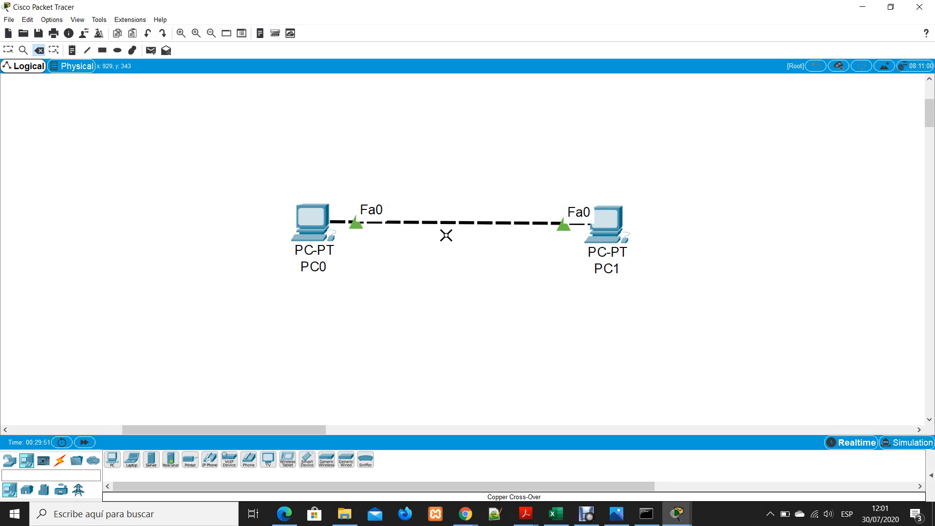
key(Escape)
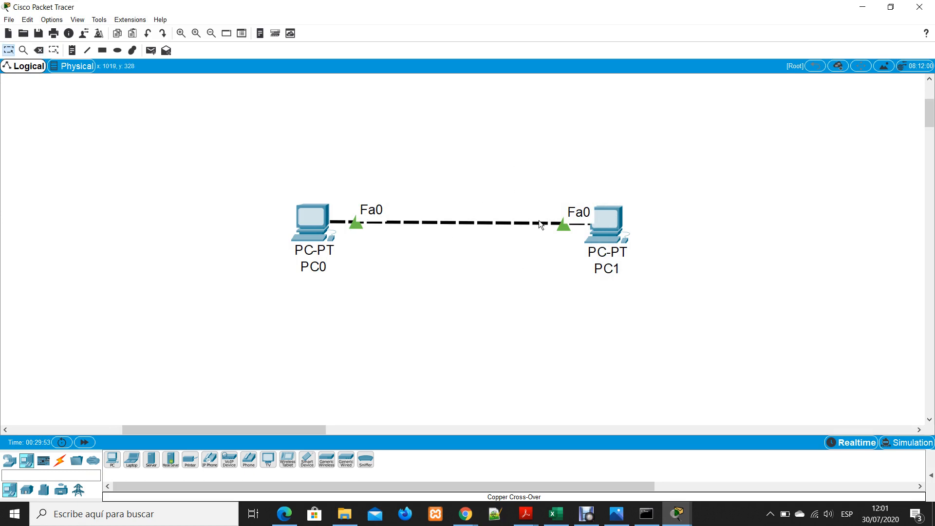
scroll(544, 276, up, 4)
scroll(545, 302, down, 2)
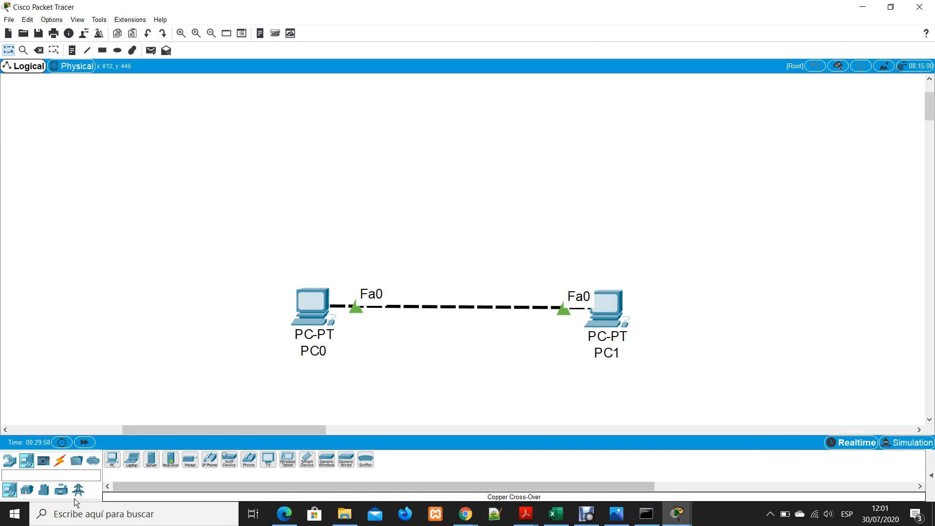
click(9, 460)
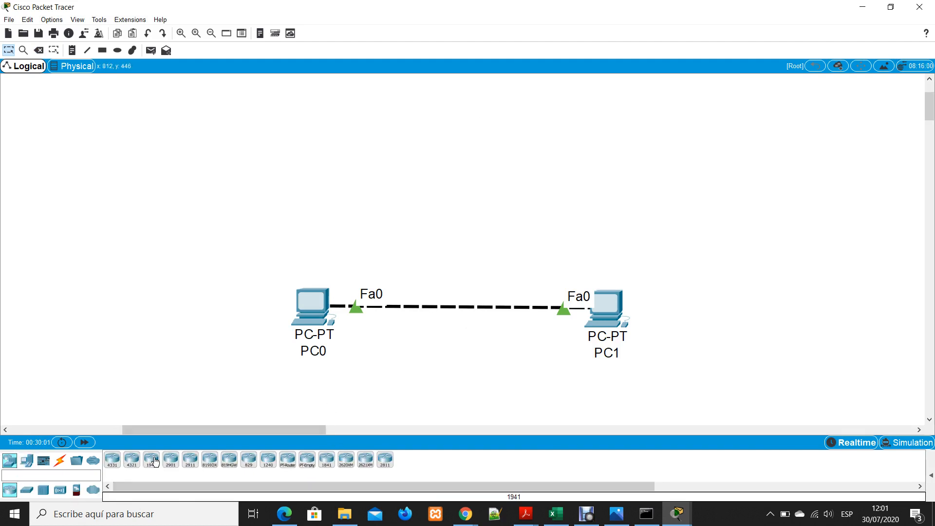
click(26, 491)
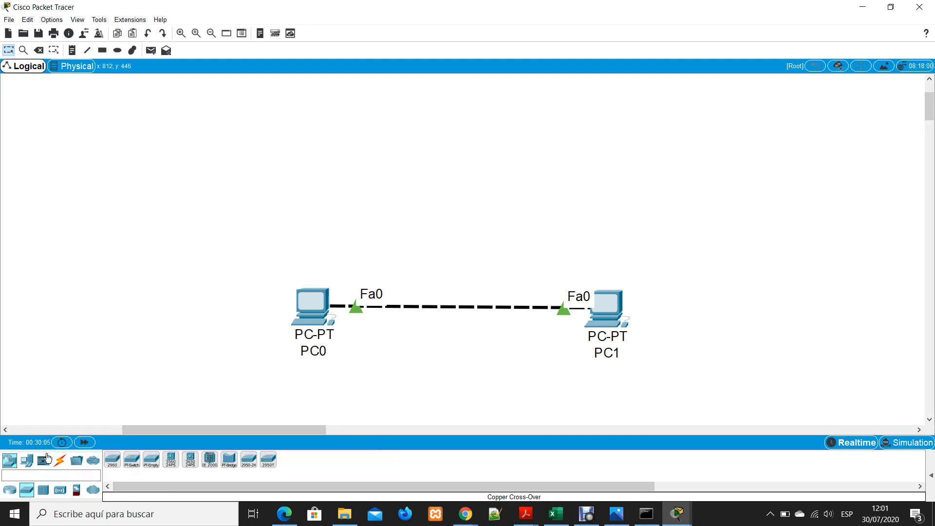
click(7, 491)
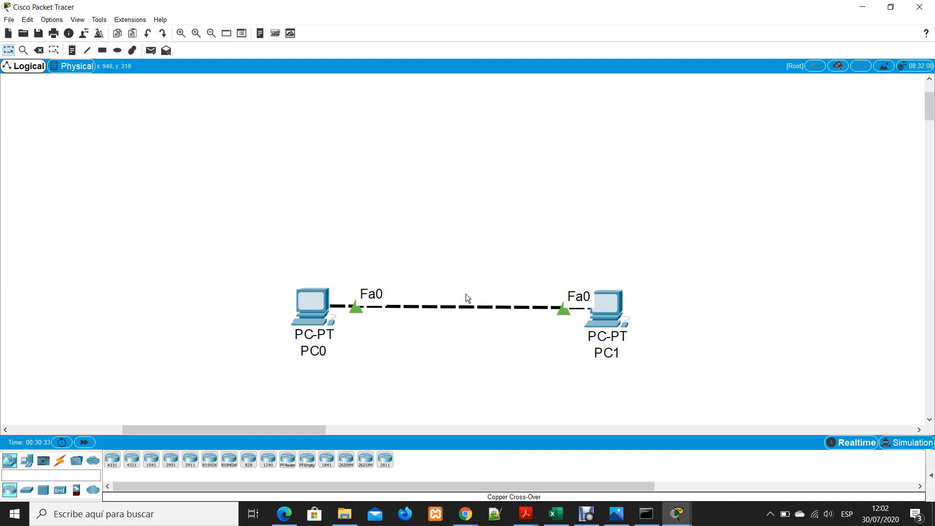
Delete the crossover cable between PC0 and PC1, and move PC1 next to PC0
key(Delete)
click(464, 307)
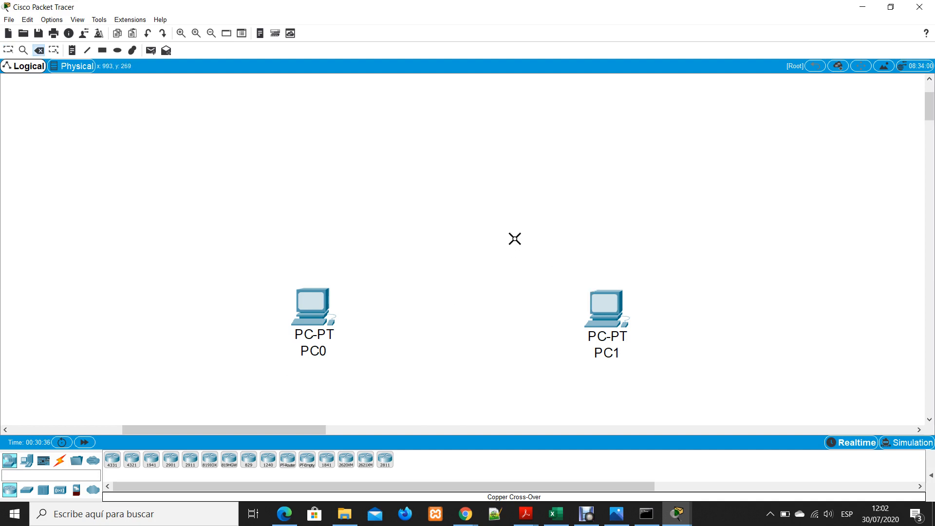
key(Escape)
drag(594, 292, 404, 294)
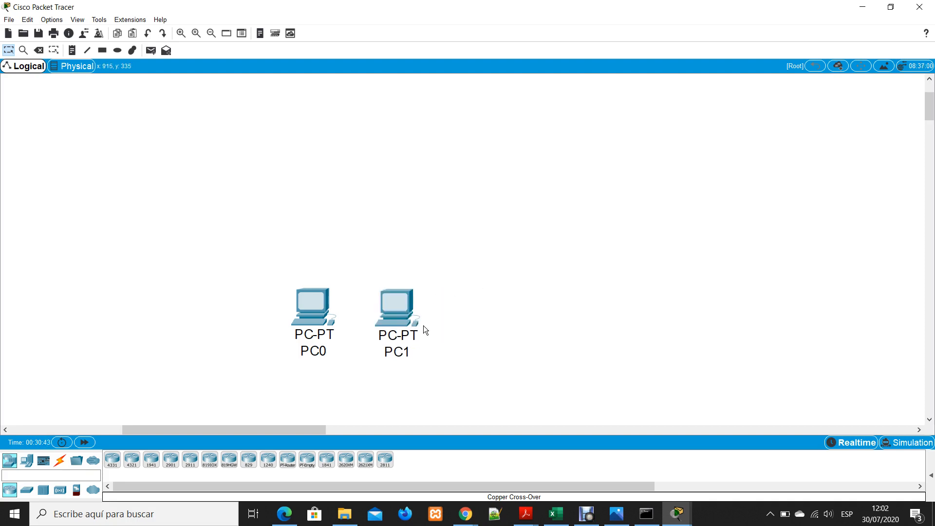
Place a 2950-24 switch above the two PCs and inspect its ports in the physical device view
click(27, 489)
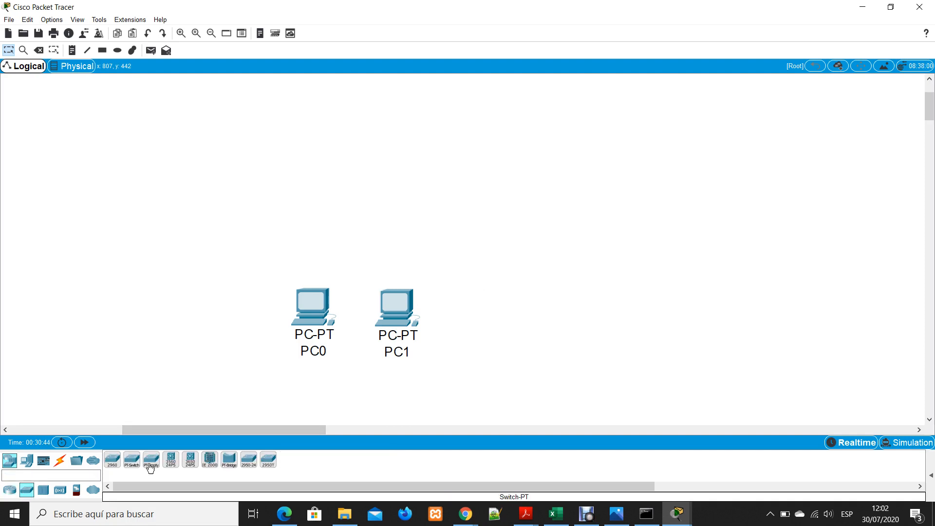
drag(250, 461, 440, 173)
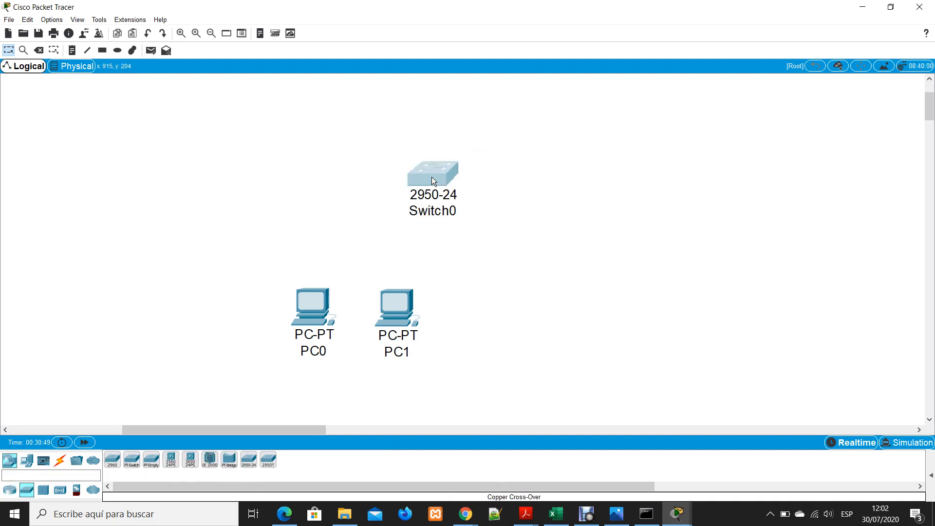
click(431, 178)
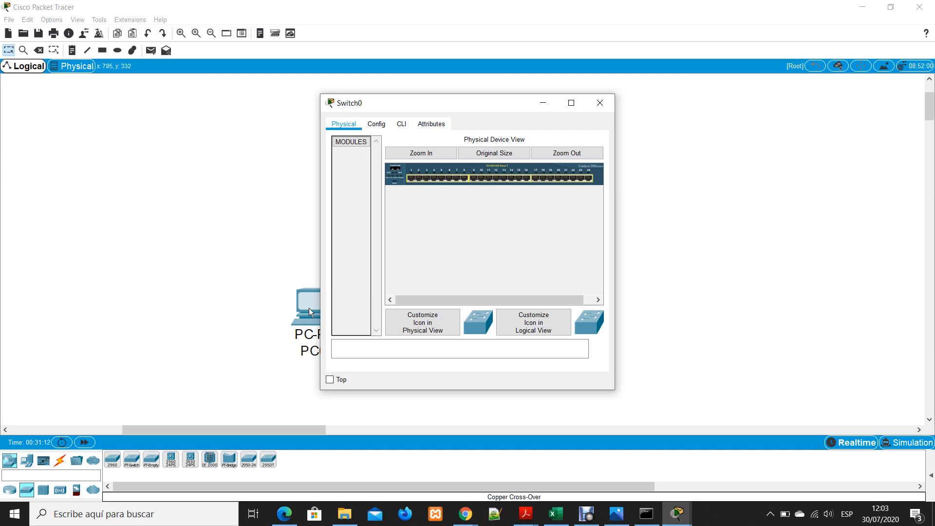
click(590, 108)
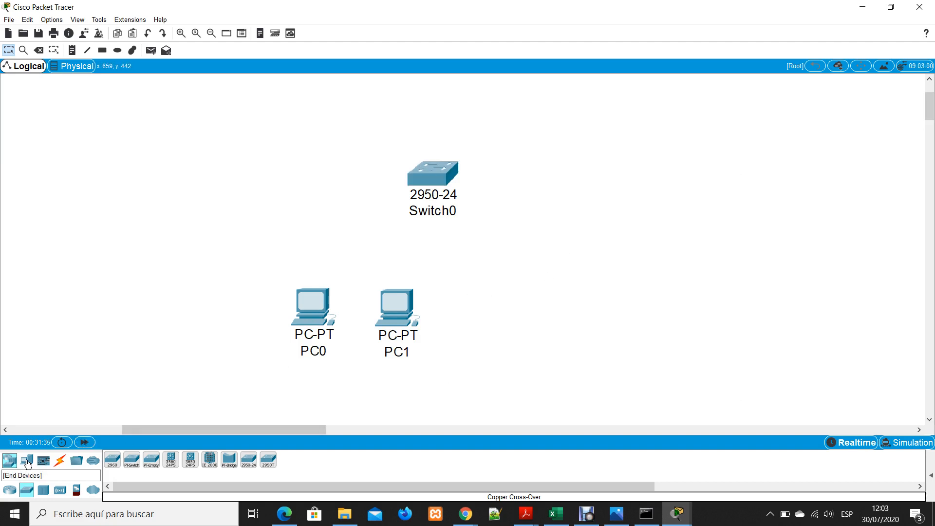
Add three more PCs to the workspace beside PC1
click(26, 460)
click(112, 459)
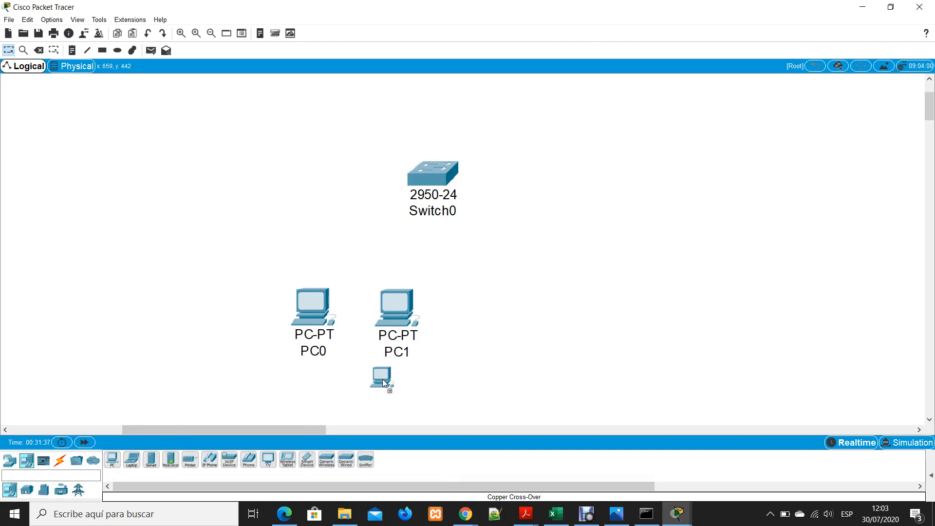
click(530, 328)
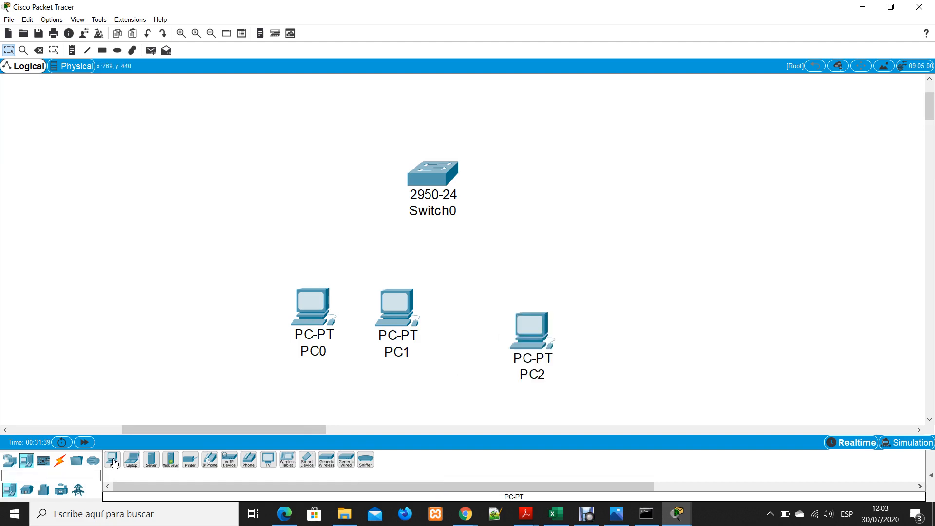
click(627, 338)
click(112, 459)
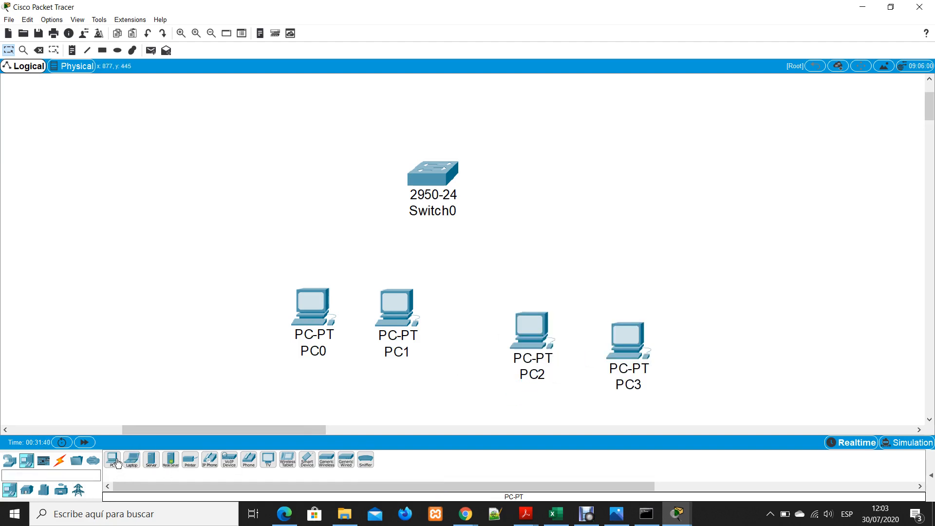
click(722, 339)
Line up PC2, PC3 and PC4 in an evenly spaced row with PC0 and PC1, and centre the switch above the row
drag(530, 328, 483, 309)
drag(650, 335, 577, 315)
drag(704, 337, 653, 304)
click(573, 310)
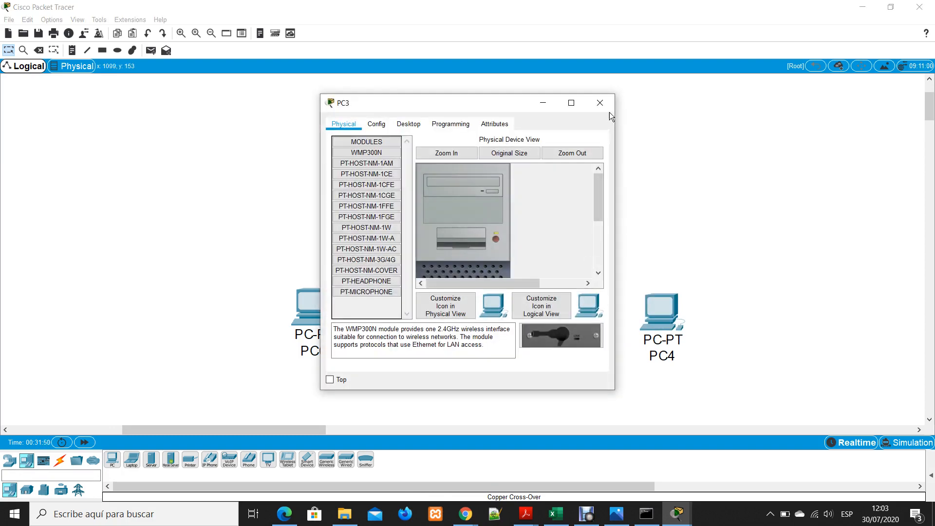
click(592, 115)
drag(440, 178, 498, 141)
click(556, 153)
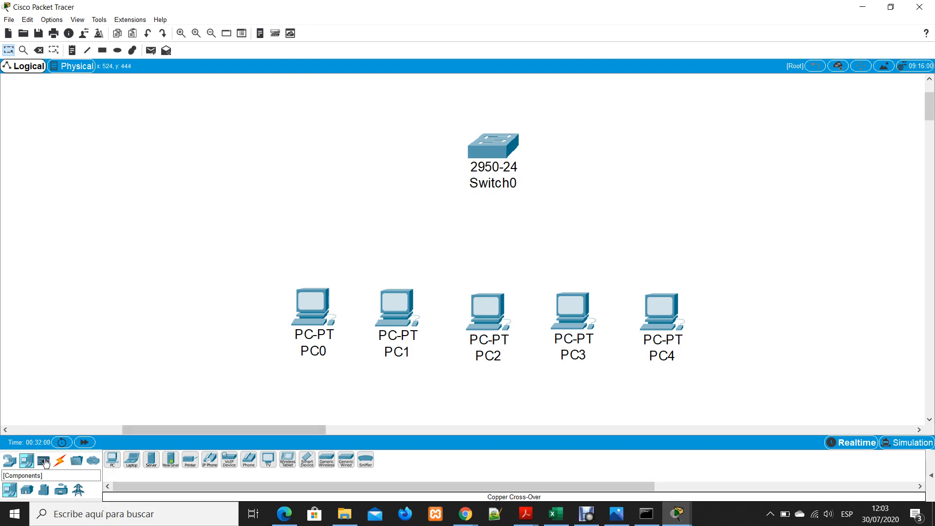
Connect PC0's FastEthernet0 to FastEthernet0/1 on Switch0 with a copper straight-through cable
click(66, 465)
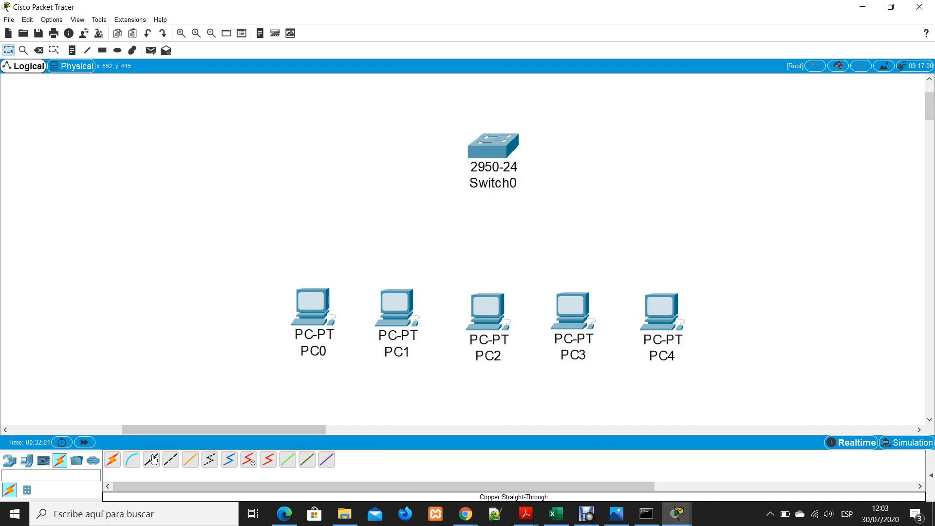
click(316, 316)
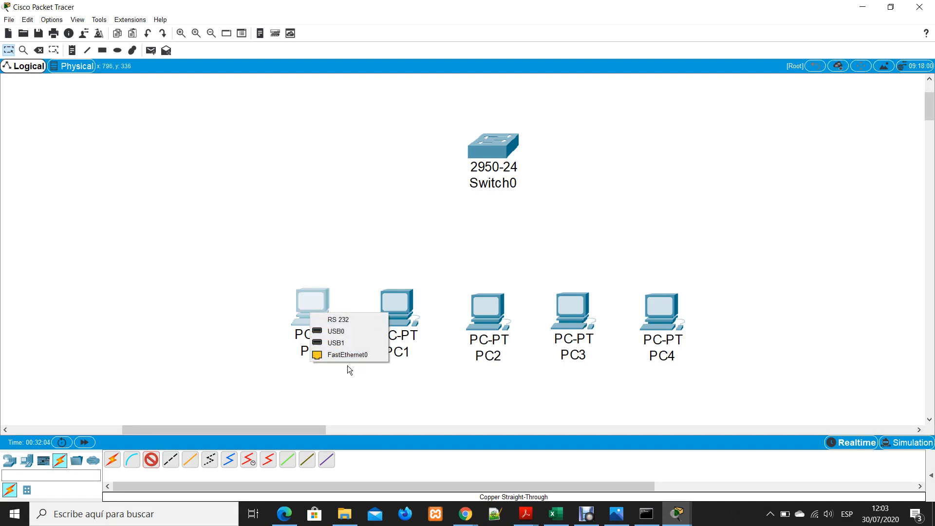
click(348, 354)
click(492, 144)
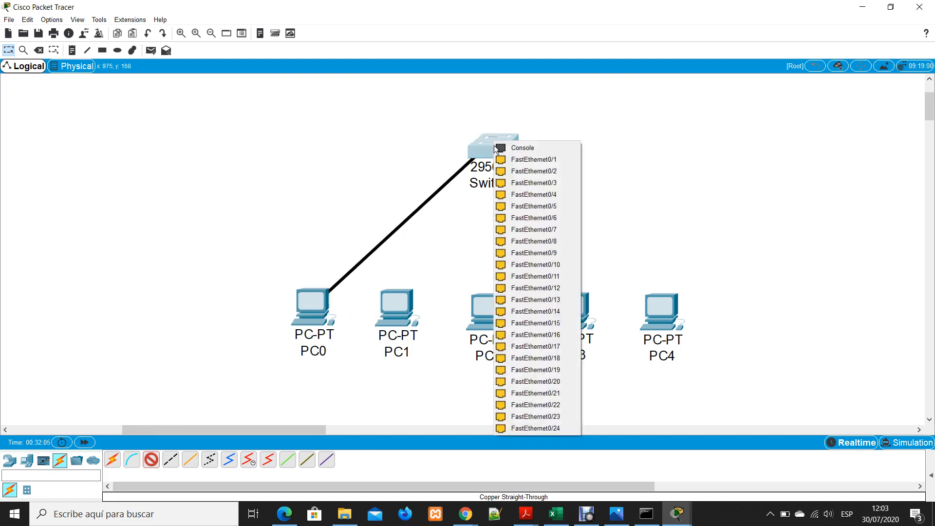
click(522, 161)
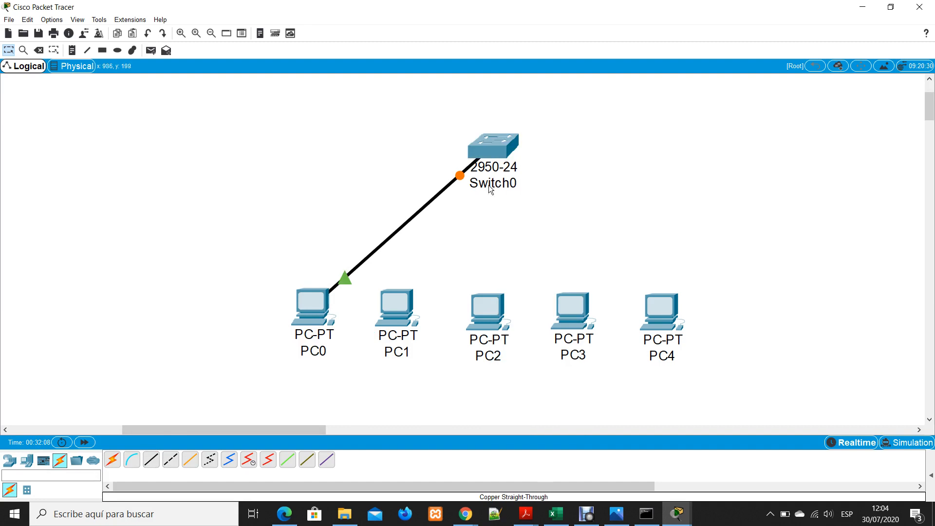
Connect PC1's FastEthernet0 to FastEthernet0/3 on Switch0 with a copper straight-through cable
click(151, 459)
click(387, 304)
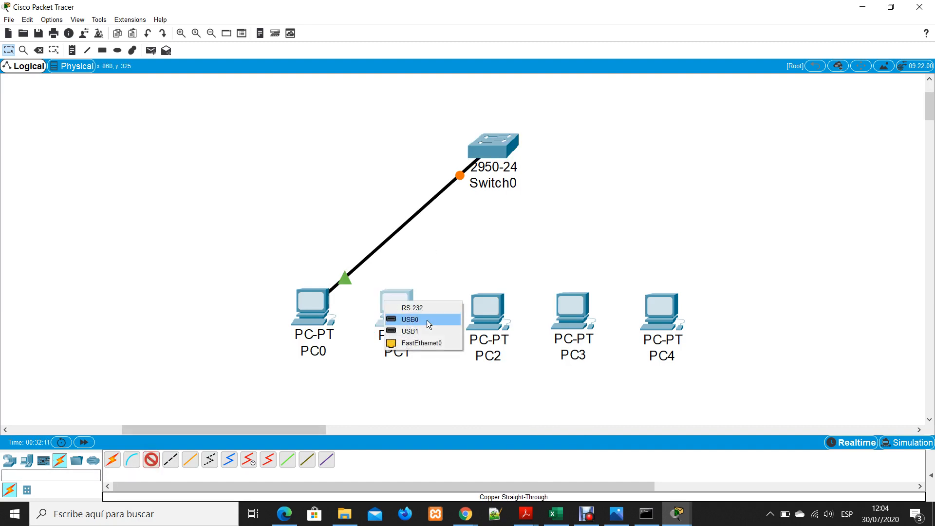
click(416, 343)
click(499, 140)
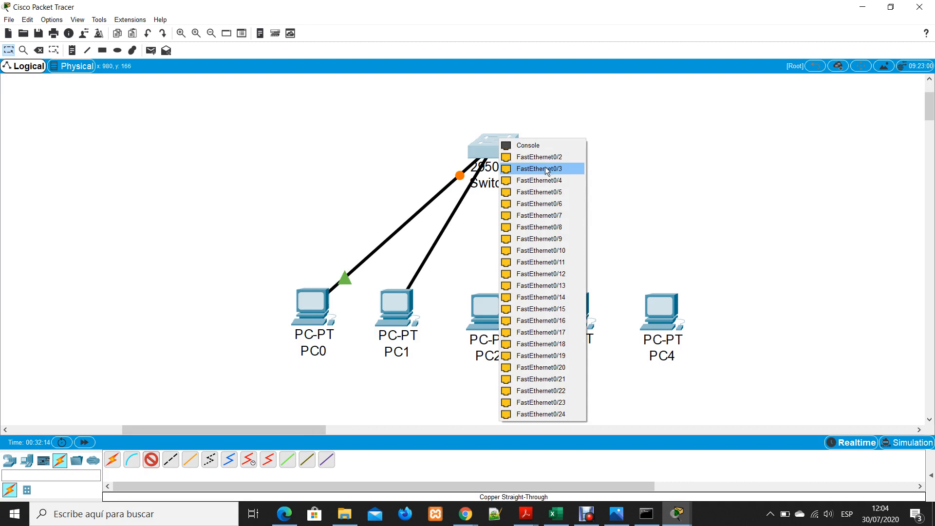
click(544, 167)
Connect PC2's FastEthernet0 to FastEthernet0/2 on Switch0 with a copper straight-through cable
click(151, 459)
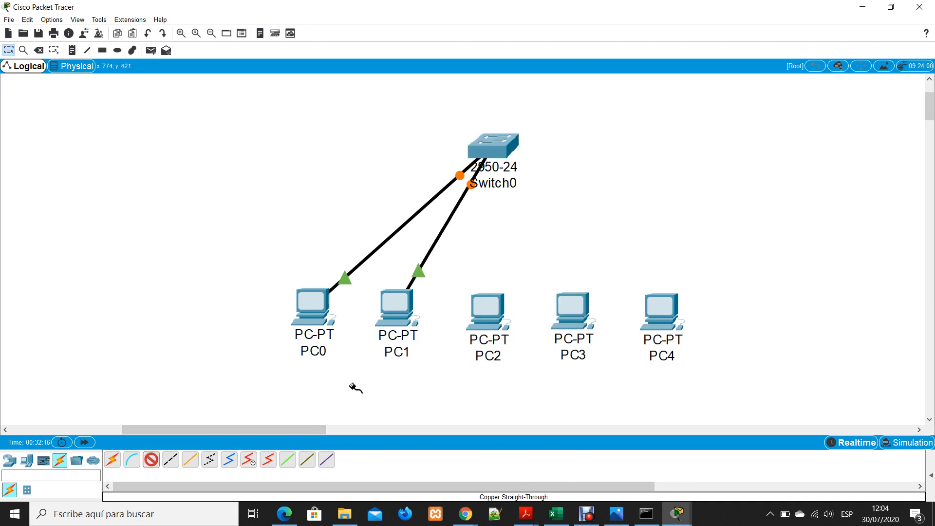
click(475, 310)
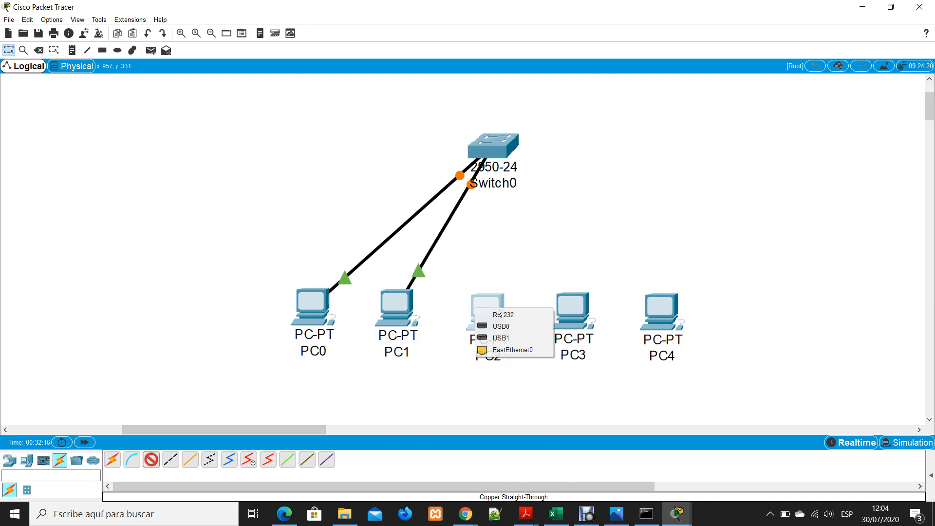
click(511, 350)
click(500, 143)
click(539, 161)
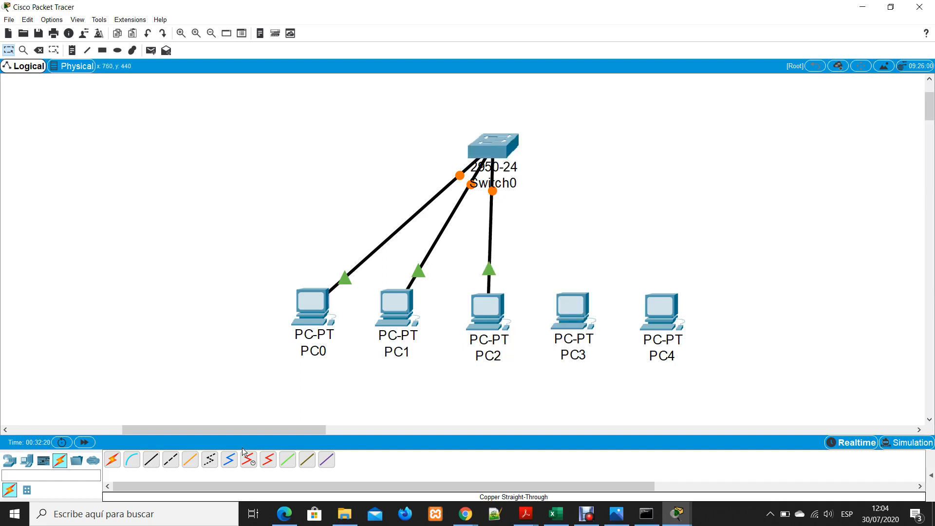
Connect PC3's FastEthernet0 to FastEthernet0/4 on Switch0 with a copper straight-through cable
click(151, 459)
click(565, 299)
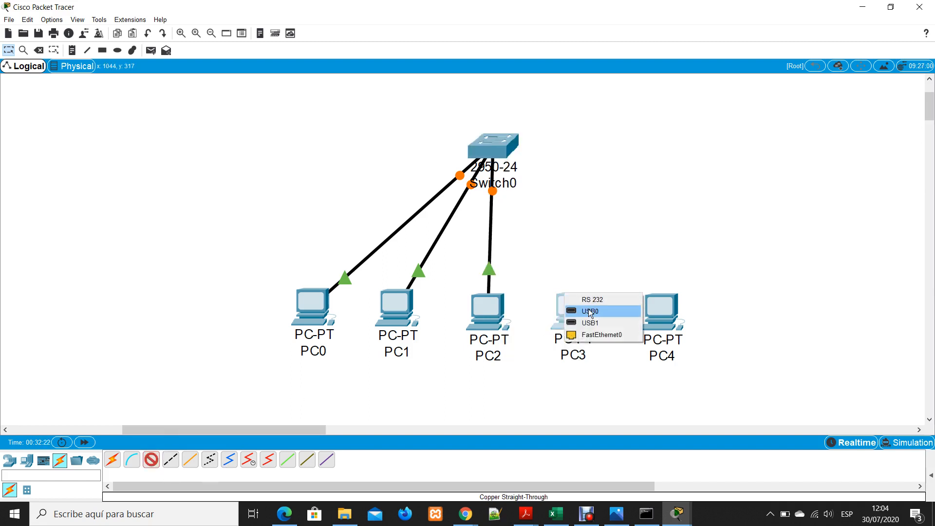
click(593, 332)
click(514, 151)
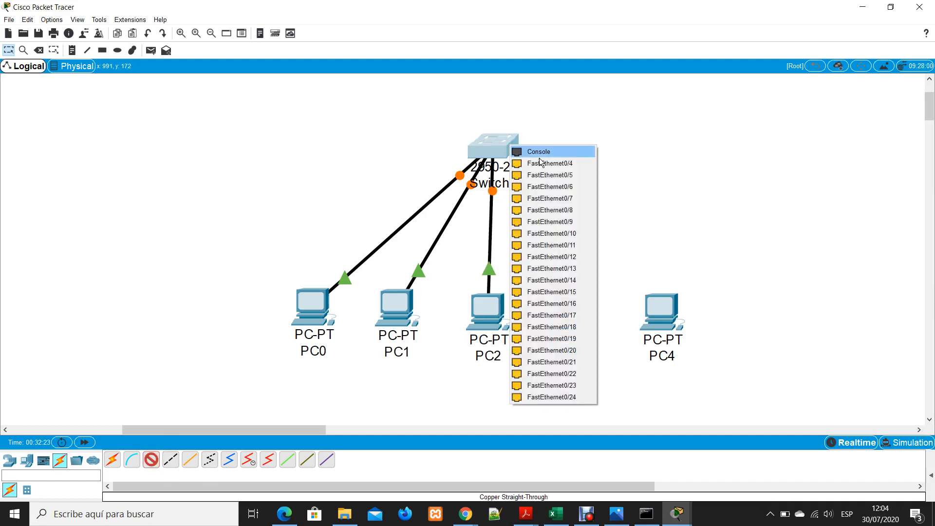
click(557, 160)
Connect PC4's FastEthernet0 to a free FastEthernet port on Switch0 with a copper straight-through cable
click(157, 461)
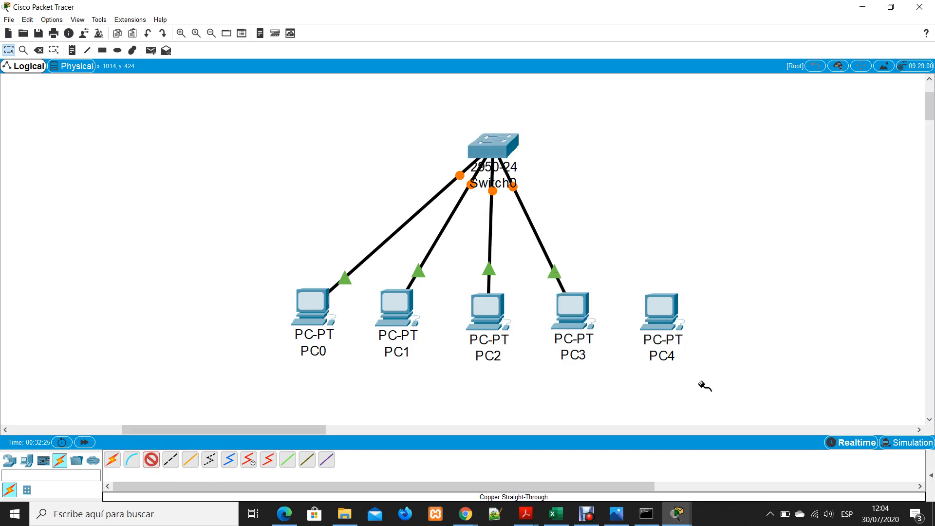
click(659, 307)
click(681, 345)
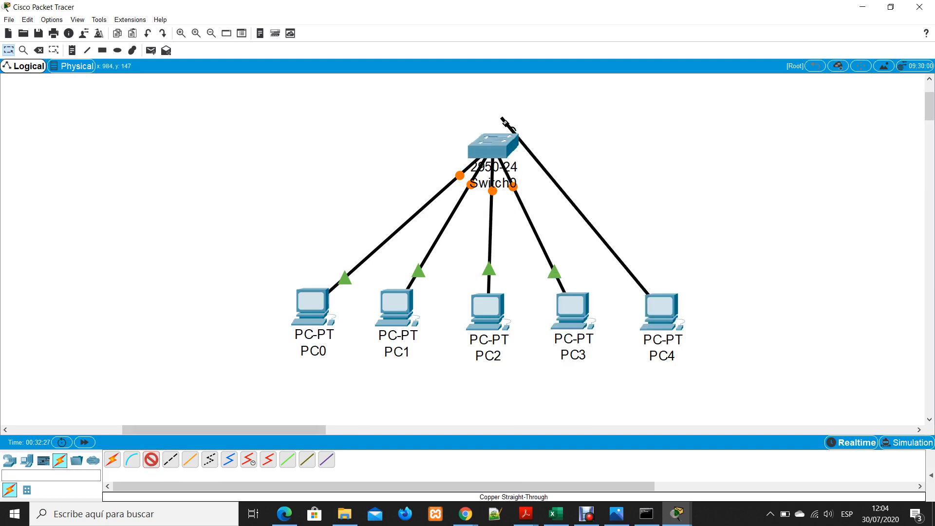
click(506, 148)
click(556, 168)
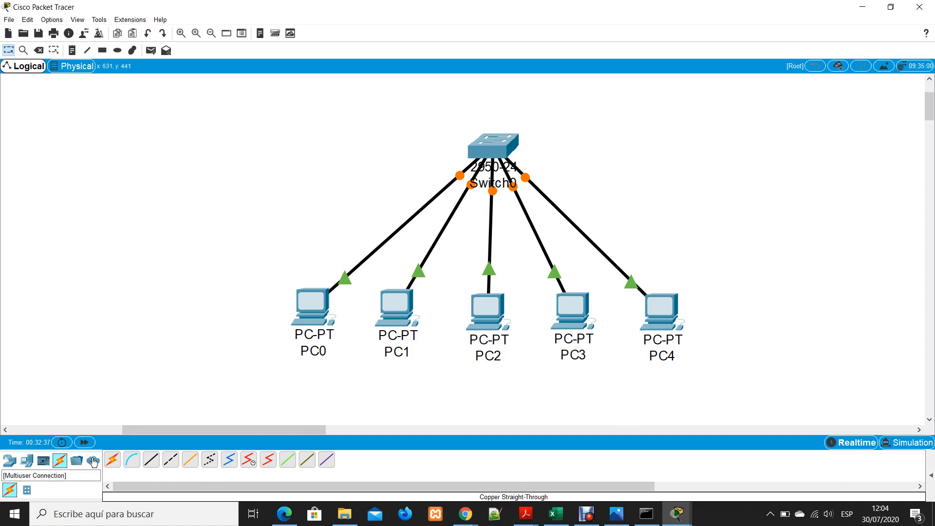
Fast-forward the network time and add a simple PDU from PC0 to PC1
click(85, 442)
click(85, 443)
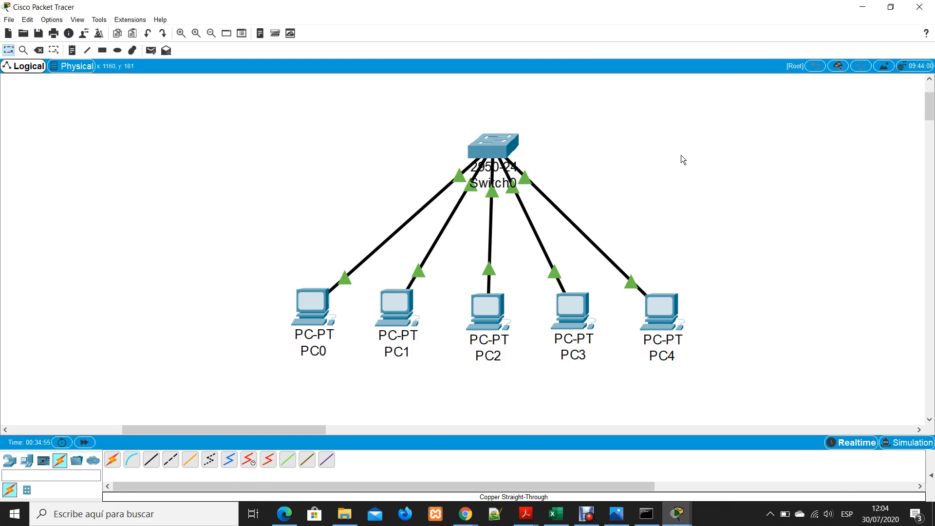
click(150, 51)
click(311, 303)
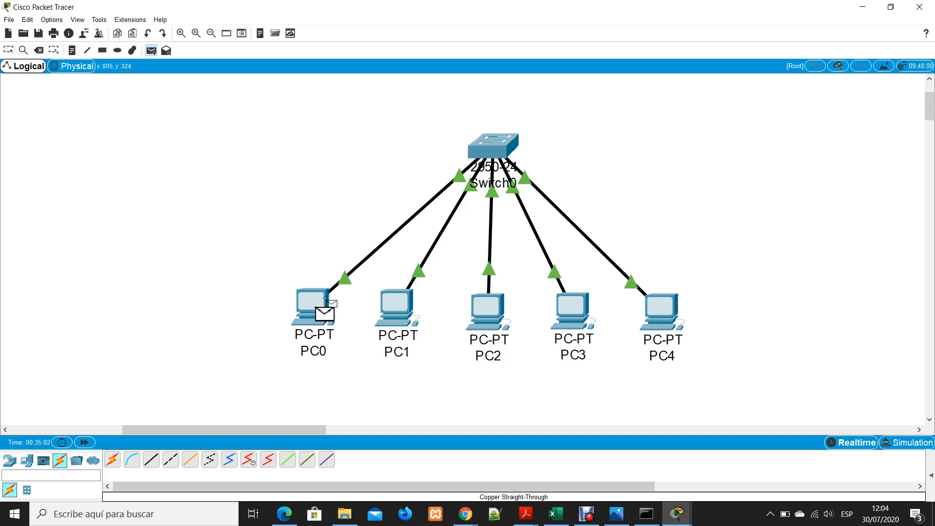
click(395, 300)
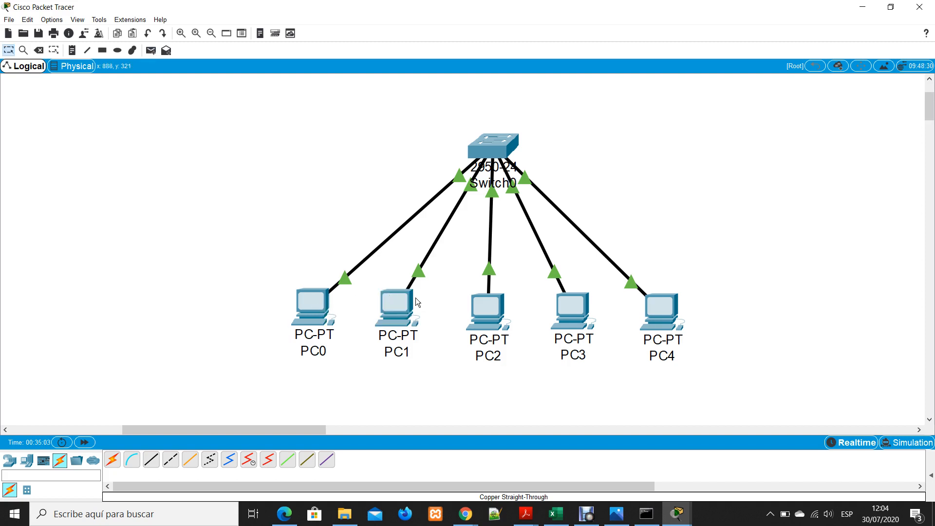
Switch to Simulation mode and play the packet exchange between PC0 and PC1 through Switch0
click(908, 442)
click(821, 340)
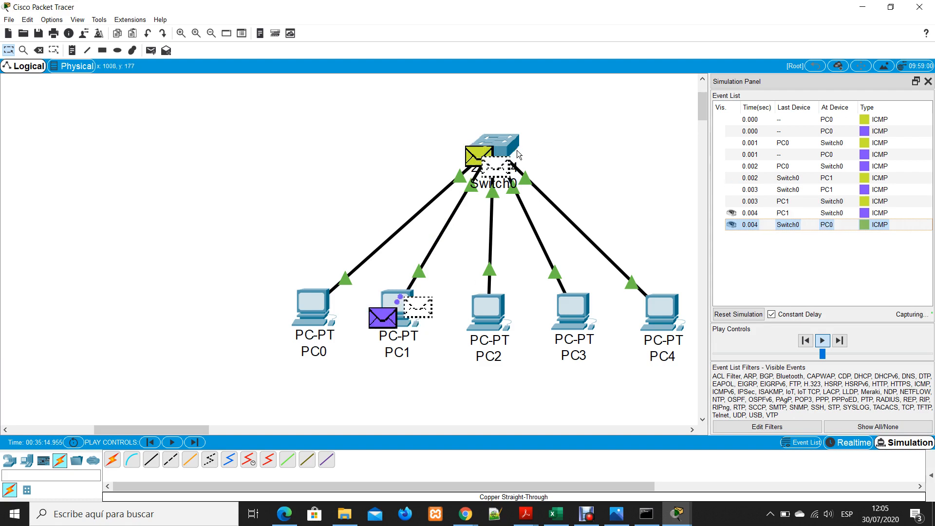
click(491, 146)
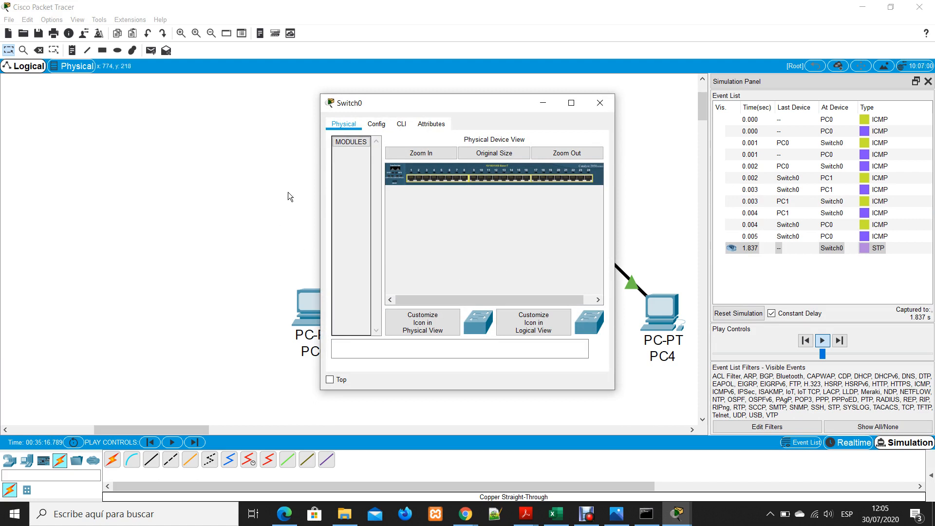
click(605, 103)
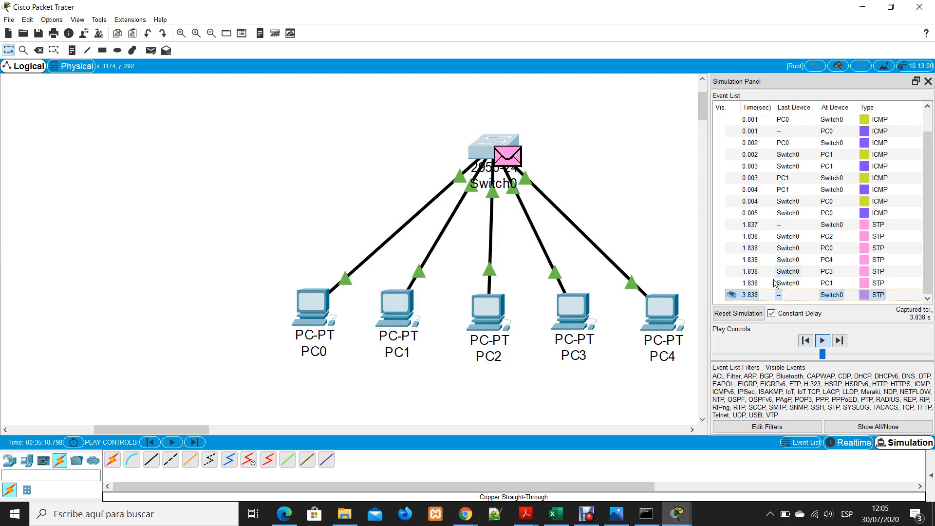
Reset the simulation, replay the packet exchange between PC0 and PC1, and reset it again
click(756, 314)
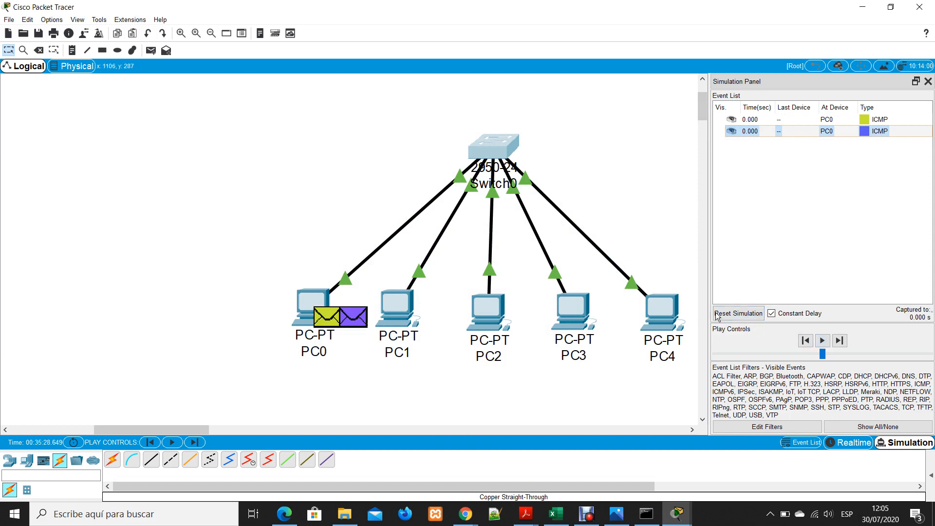
click(822, 340)
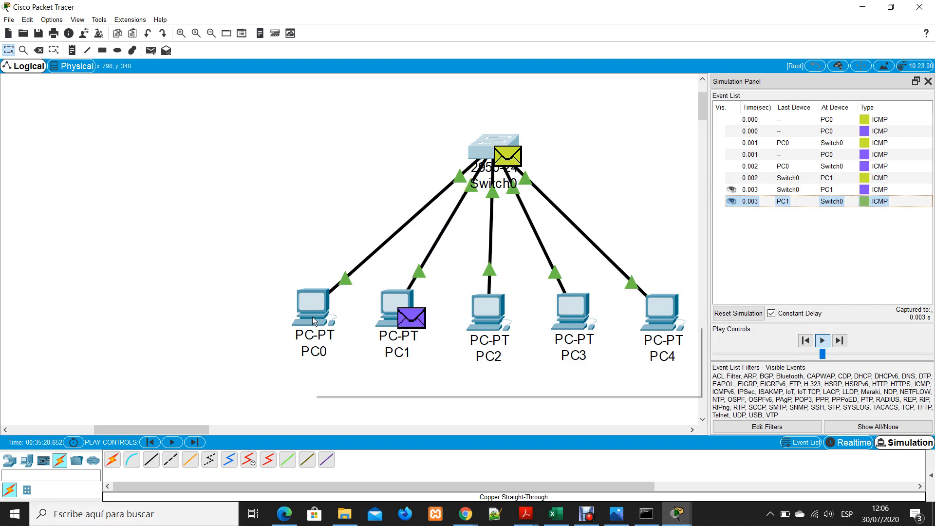
mouse_move(311, 316)
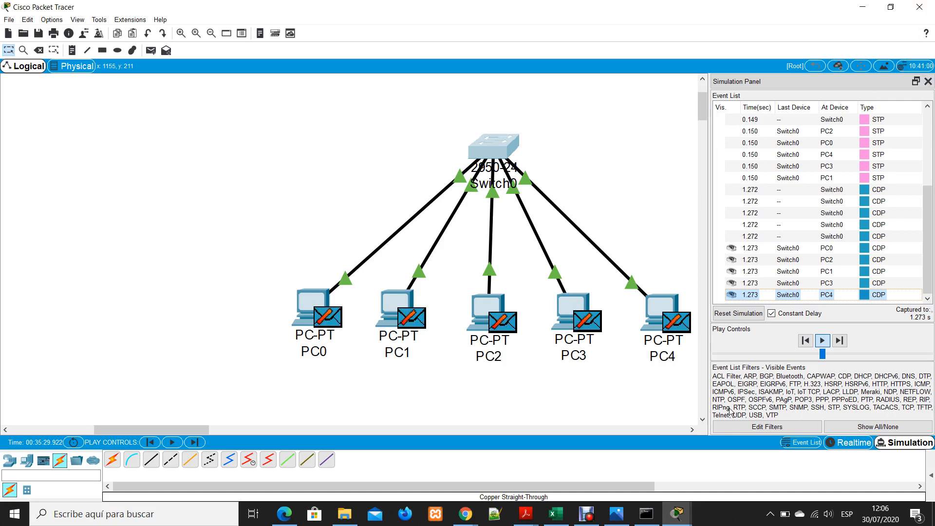
click(739, 314)
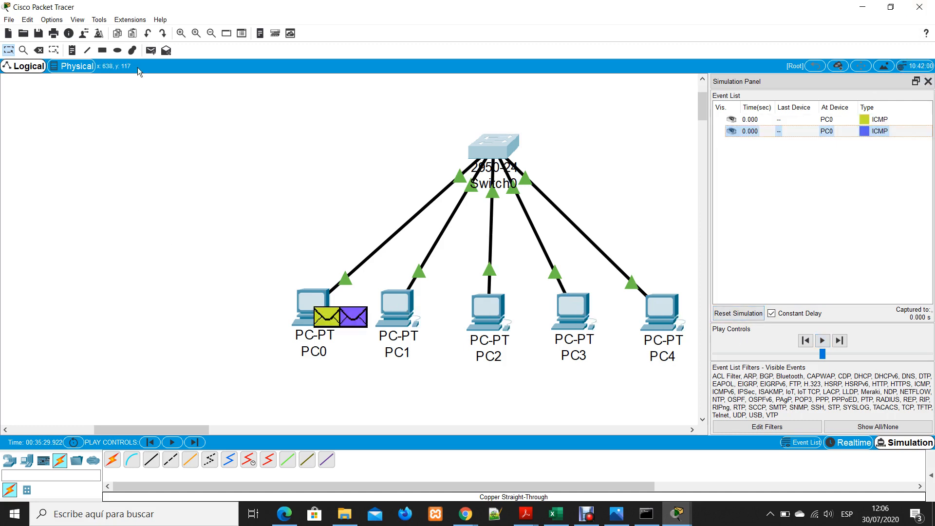
Try to add a simple PDU from PC0 to PC2
click(147, 50)
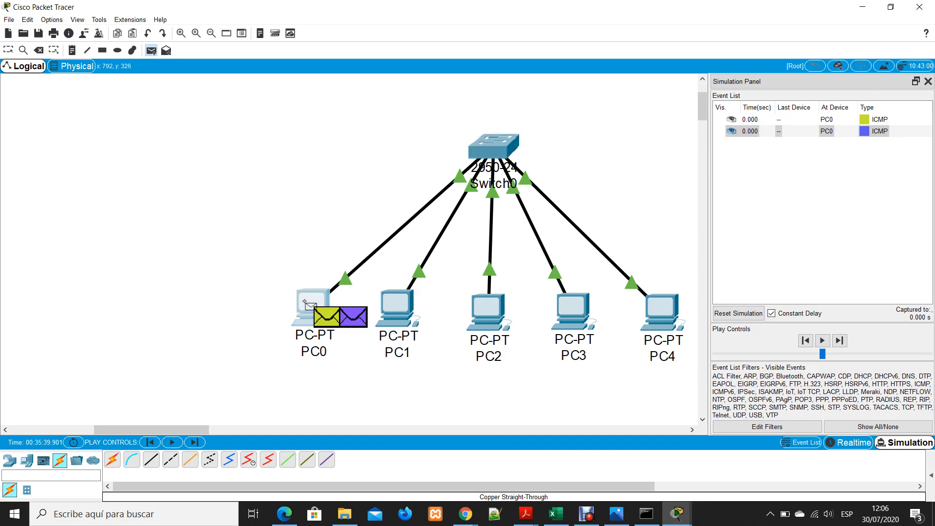
click(488, 311)
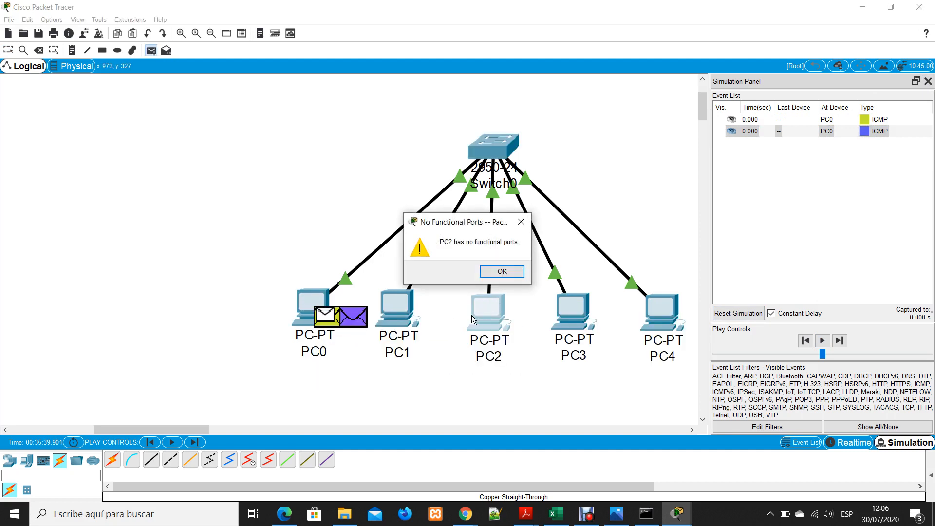
click(493, 271)
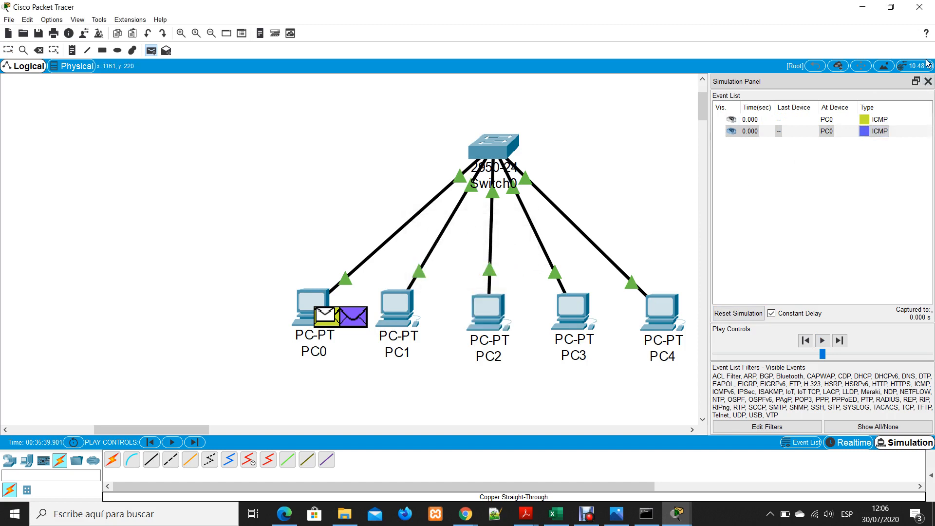
Close the Simulation Panel and assign PC2 a static IP address in the 192.168.0 range
click(928, 81)
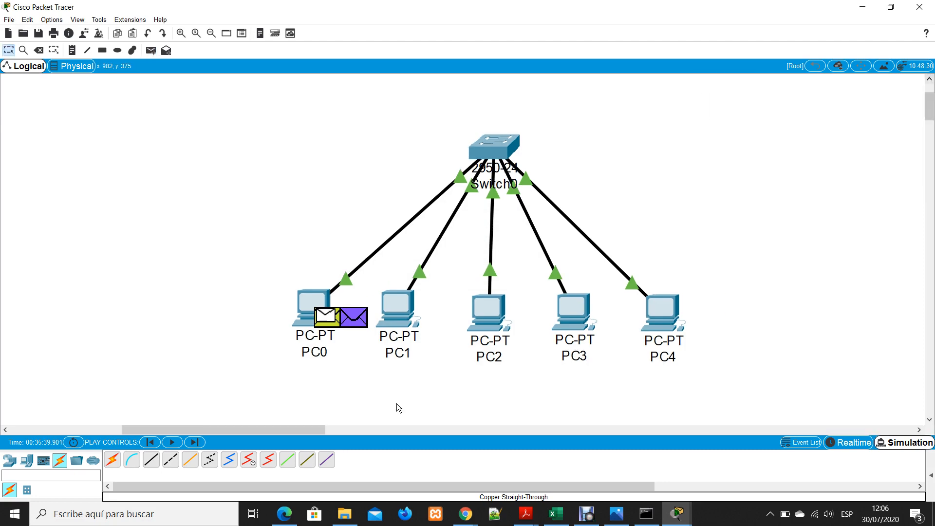
click(478, 308)
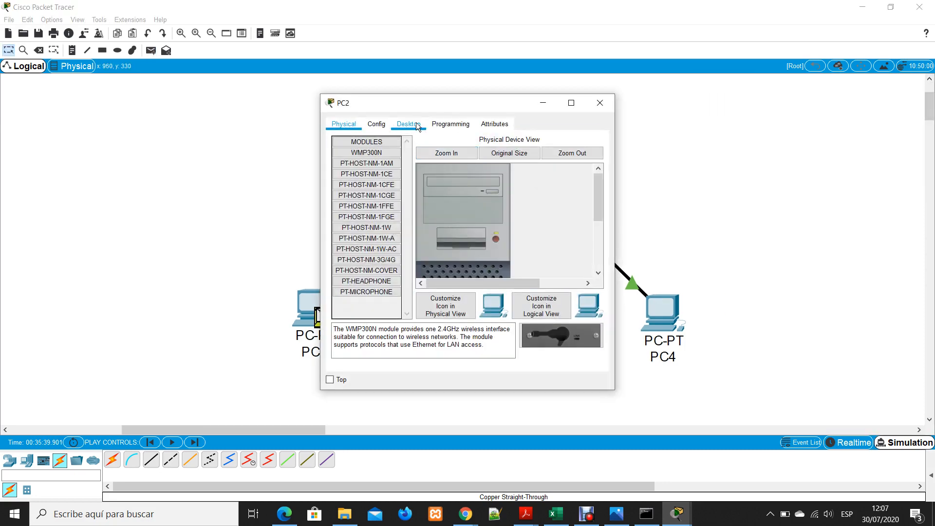
click(409, 123)
click(365, 160)
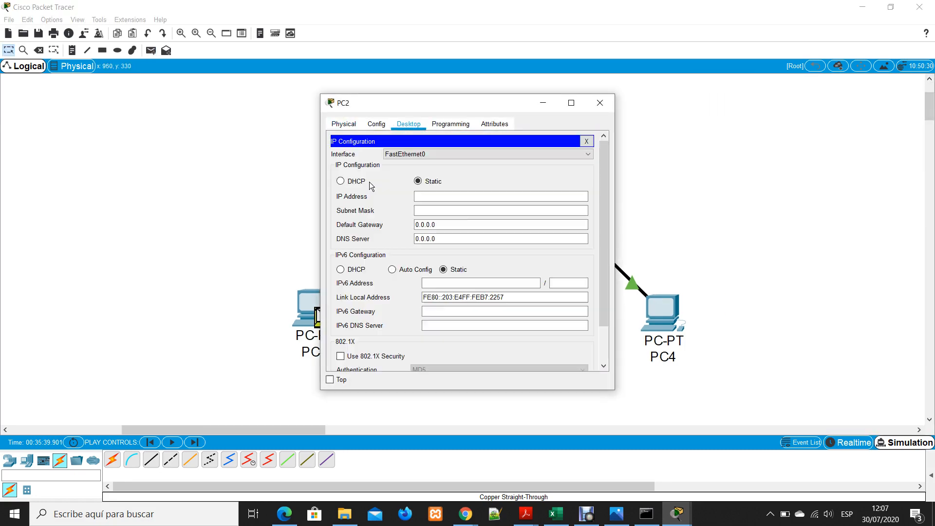
click(479, 195)
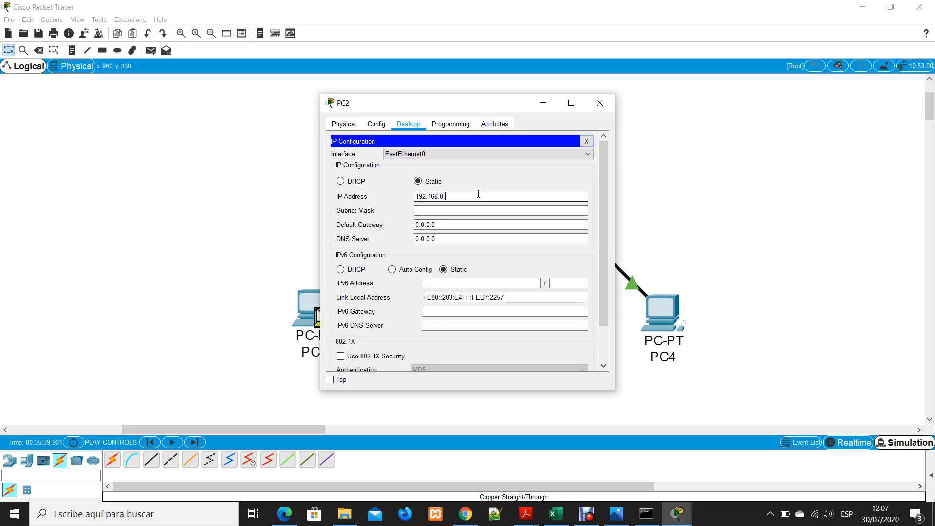
click(599, 103)
Assign PC3 the static IP address 192.168.0.5
click(574, 314)
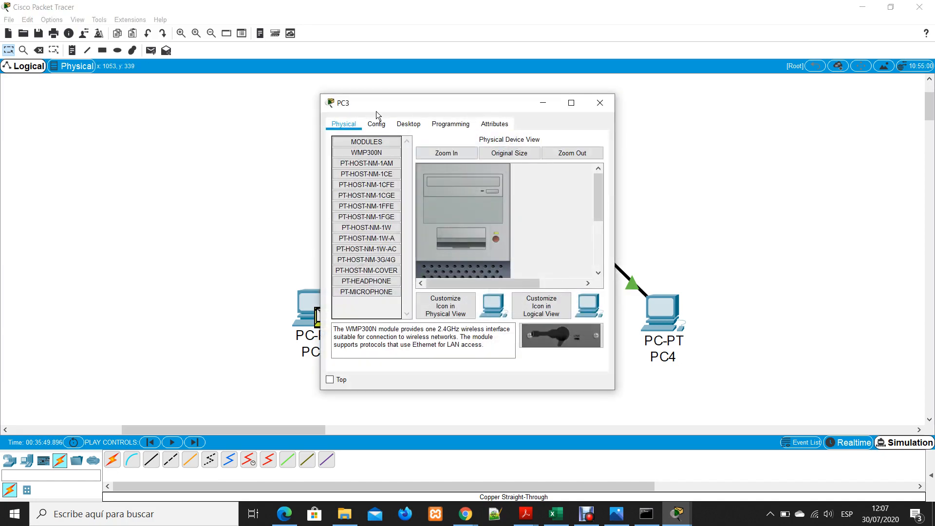
click(383, 127)
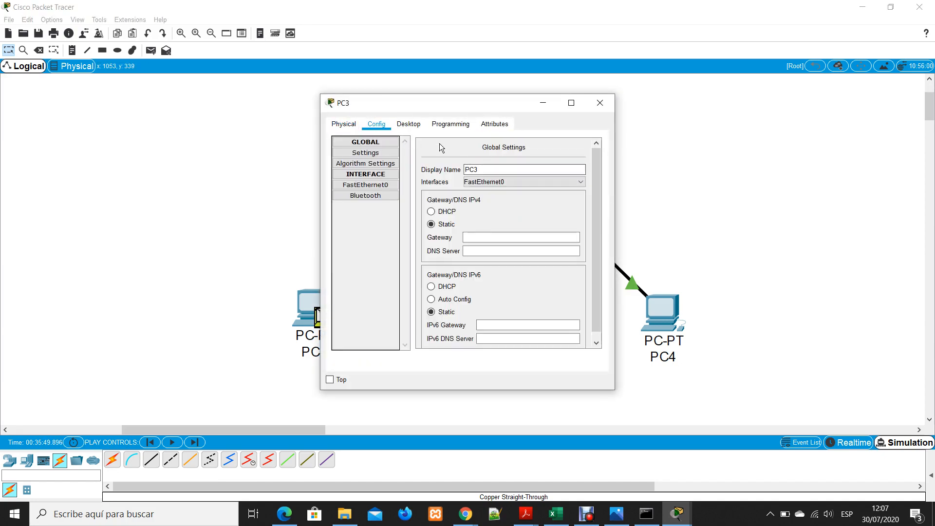
click(416, 125)
click(374, 166)
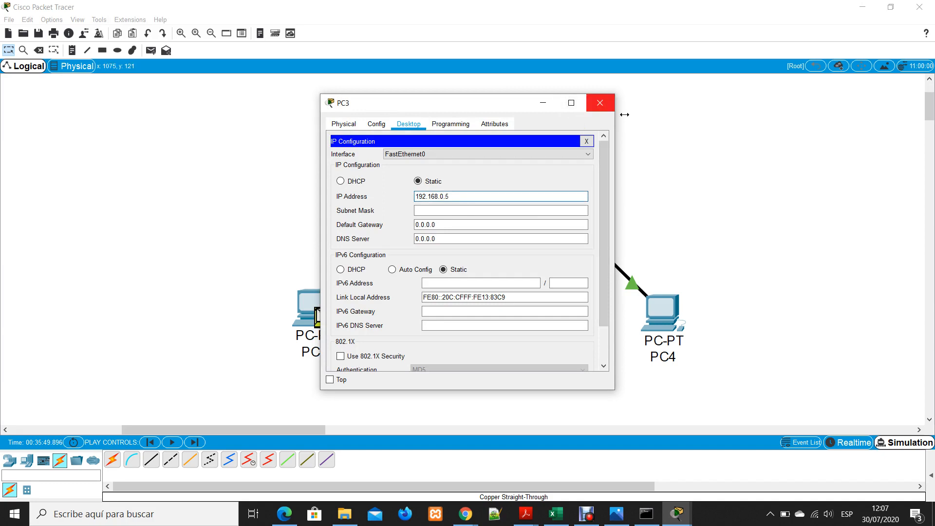
click(600, 102)
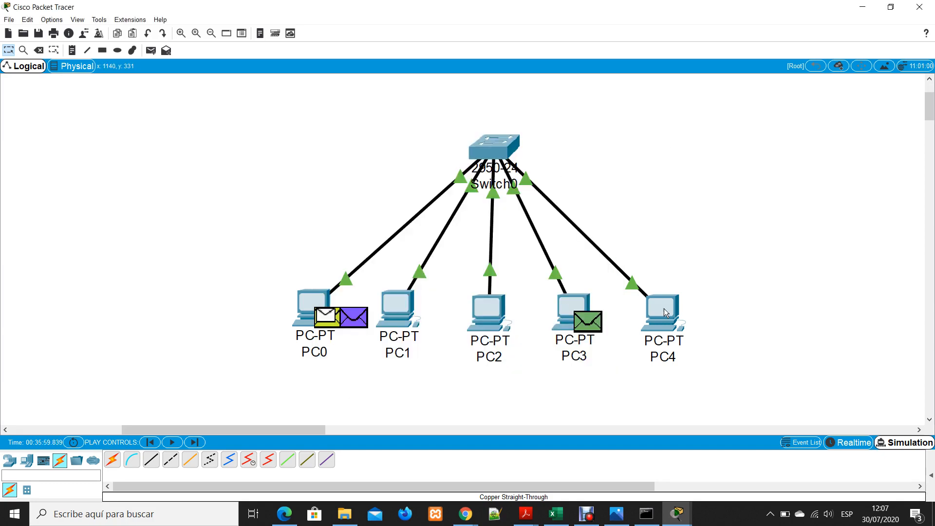
Assign PC4 the static IP address 192.168.0.6 with subnet mask 255.255.255.0
click(664, 308)
click(408, 124)
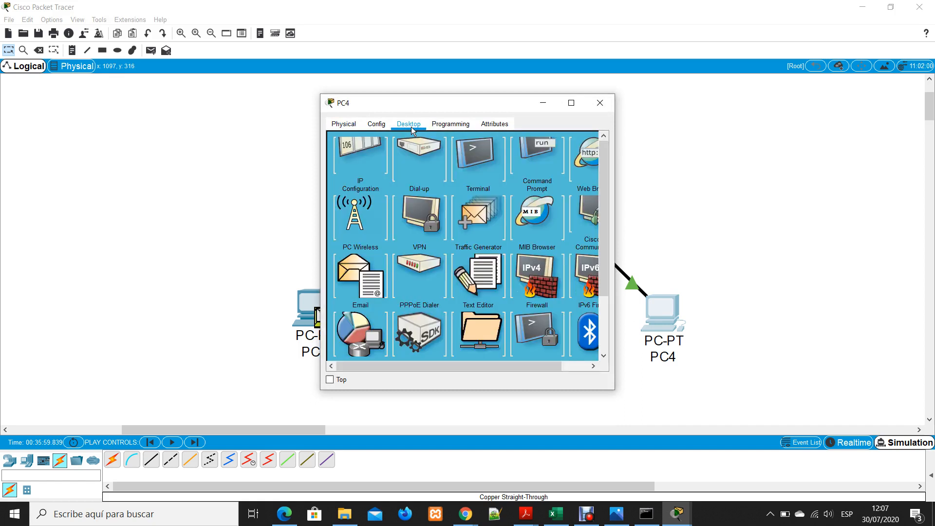
click(396, 180)
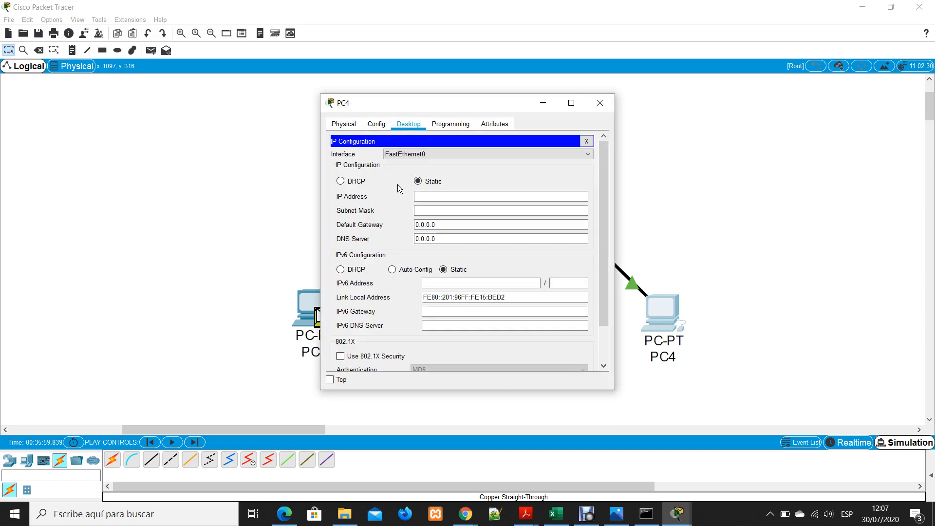
click(462, 196)
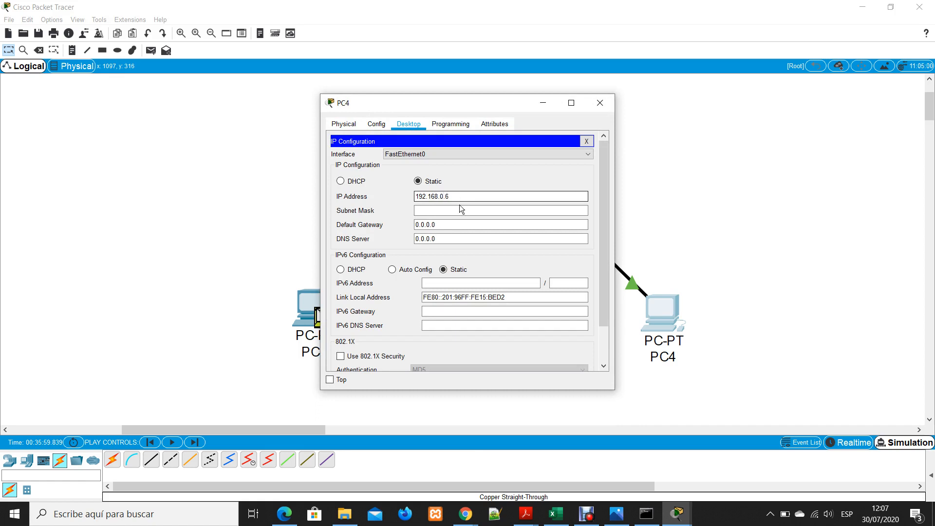
click(461, 210)
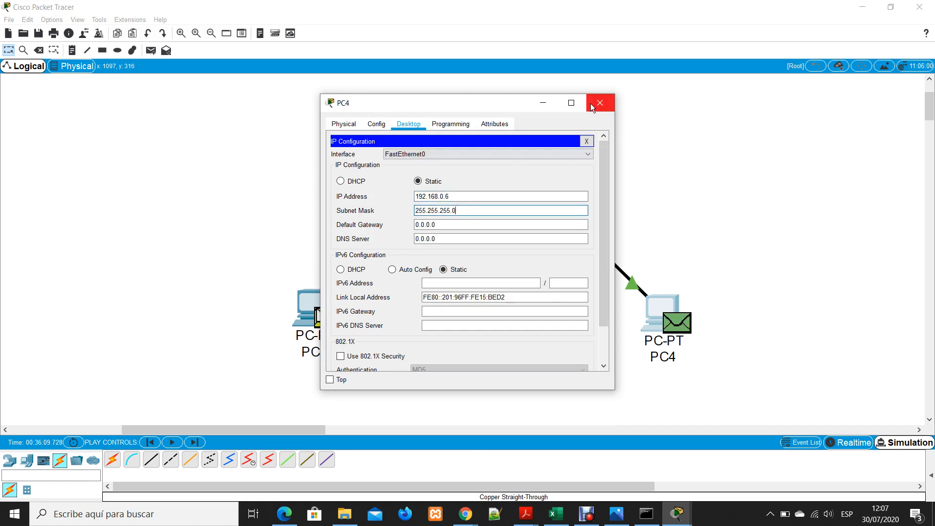
click(599, 103)
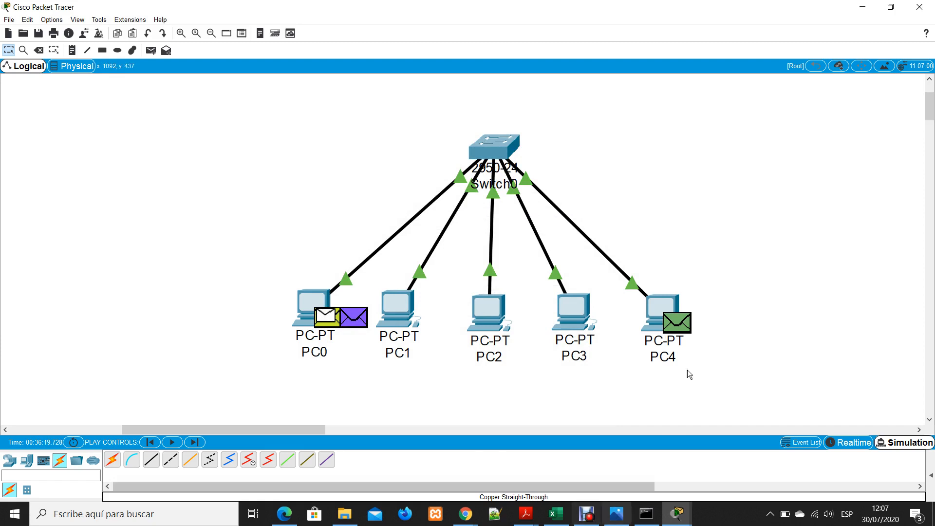
Add a simple PDU from PC3 to PC1
click(149, 53)
click(576, 311)
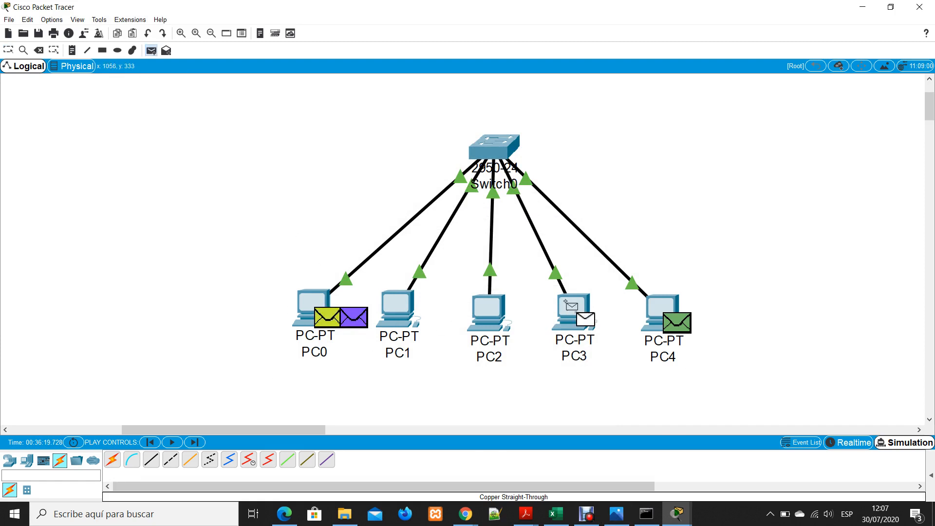
click(407, 313)
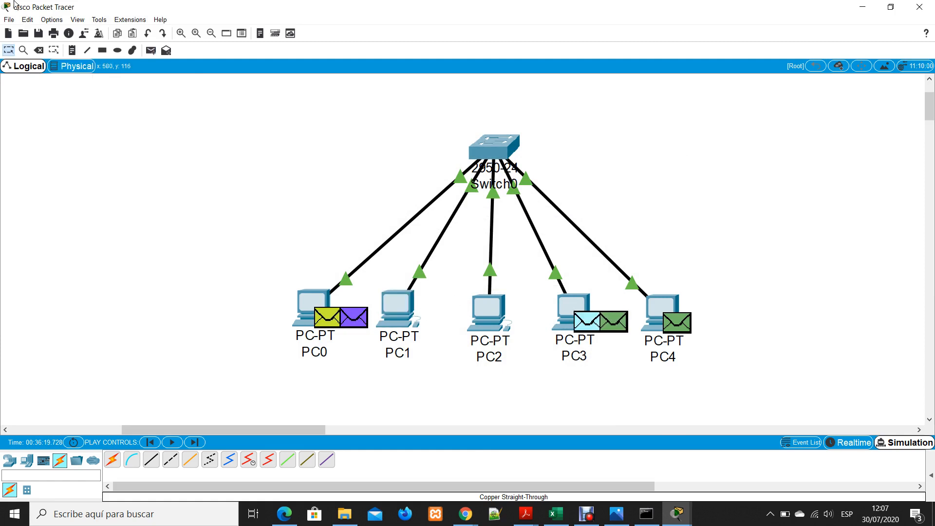
Add a simple PDU from PC2 to PC3
click(151, 50)
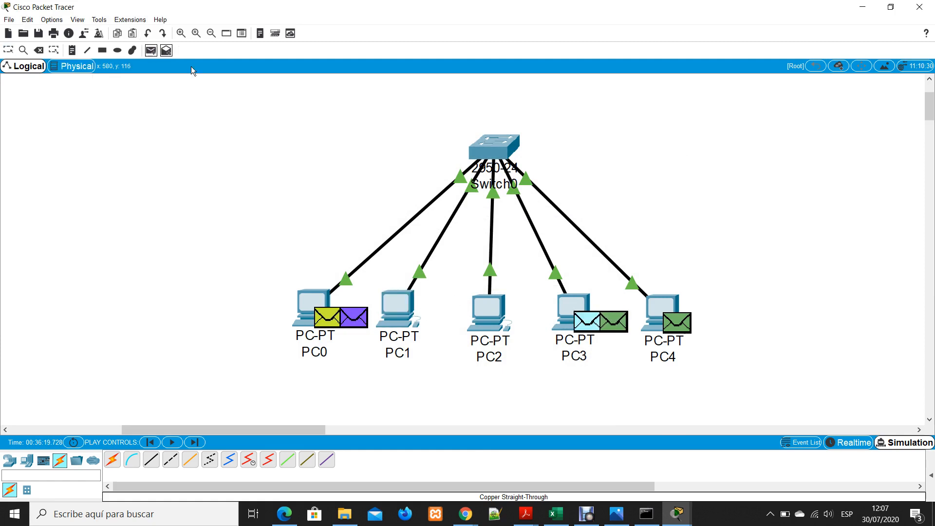
click(488, 311)
click(592, 334)
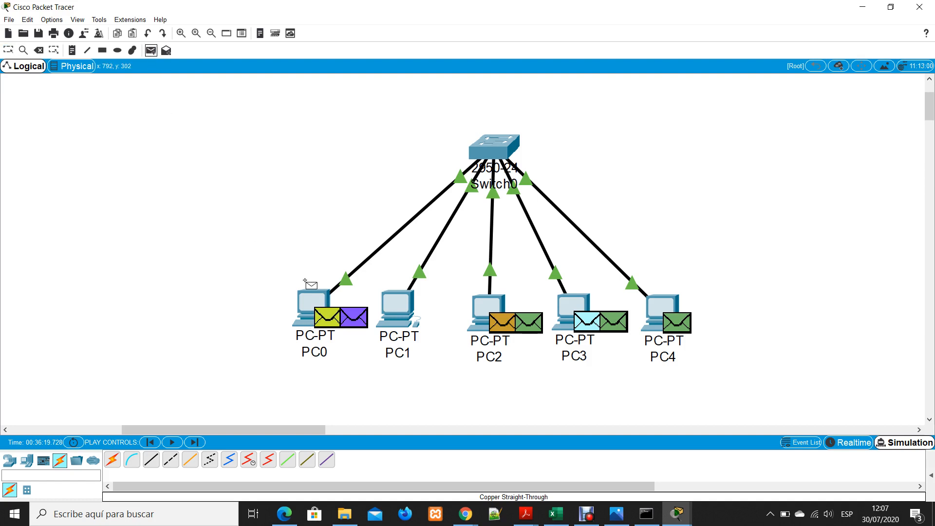
Add a simple PDU from PC0 to PC4 and play the simulation with all queued PDUs
click(311, 298)
click(673, 304)
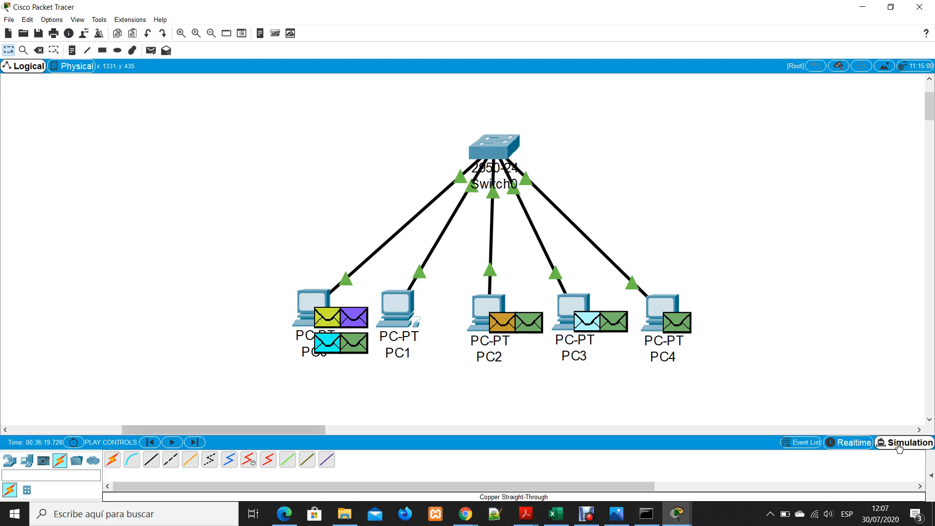
click(898, 442)
click(822, 340)
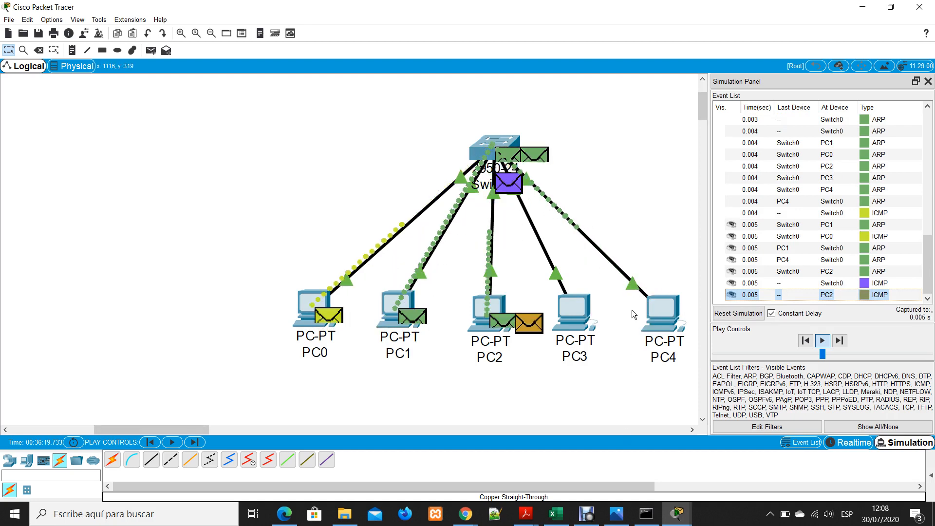
Reset the simulation and delete Scenario 0 to clear all of its PDUs
click(736, 314)
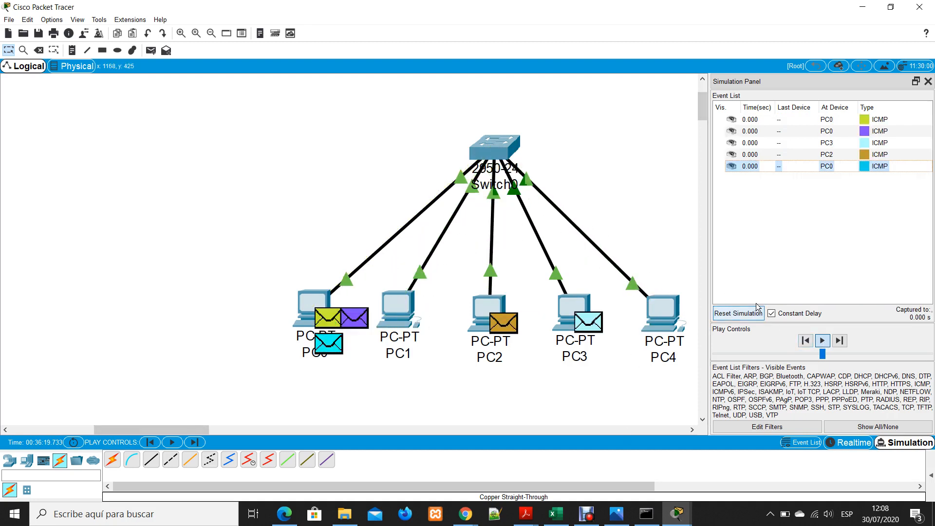
click(716, 123)
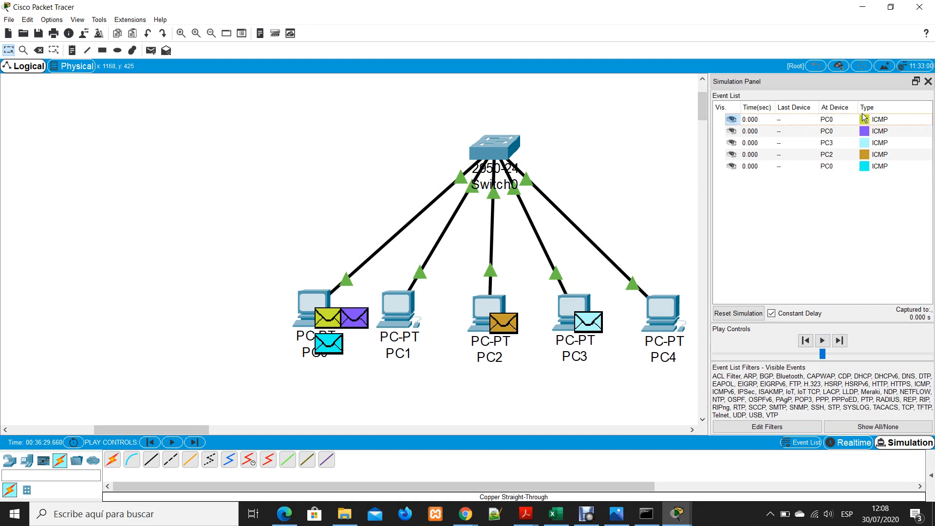
click(879, 119)
click(855, 442)
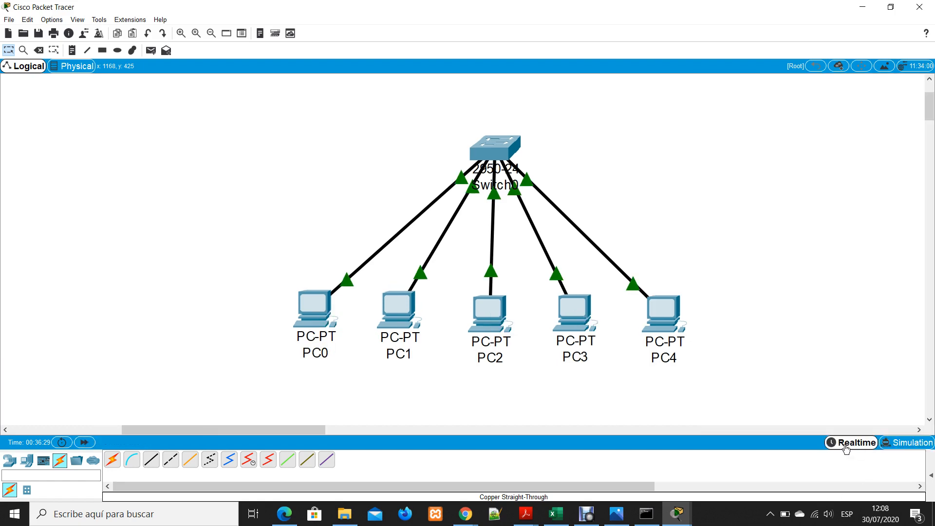
click(885, 444)
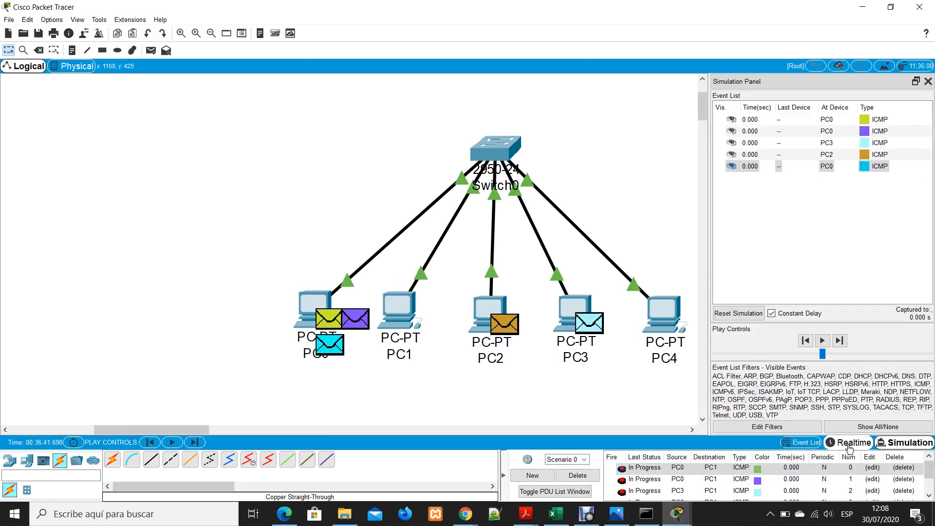
click(585, 477)
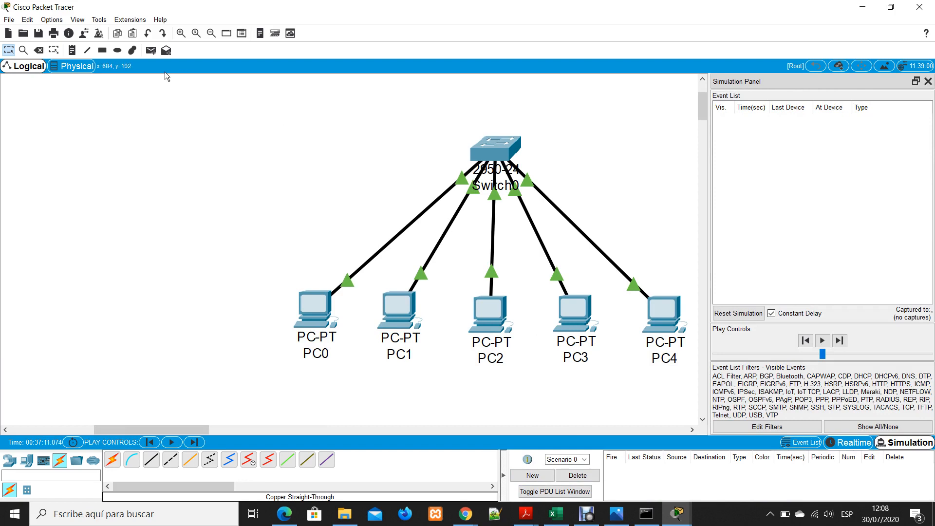
Add a single simple PDU from PC0 to PC4 and play its simulation
click(151, 51)
click(315, 310)
click(666, 312)
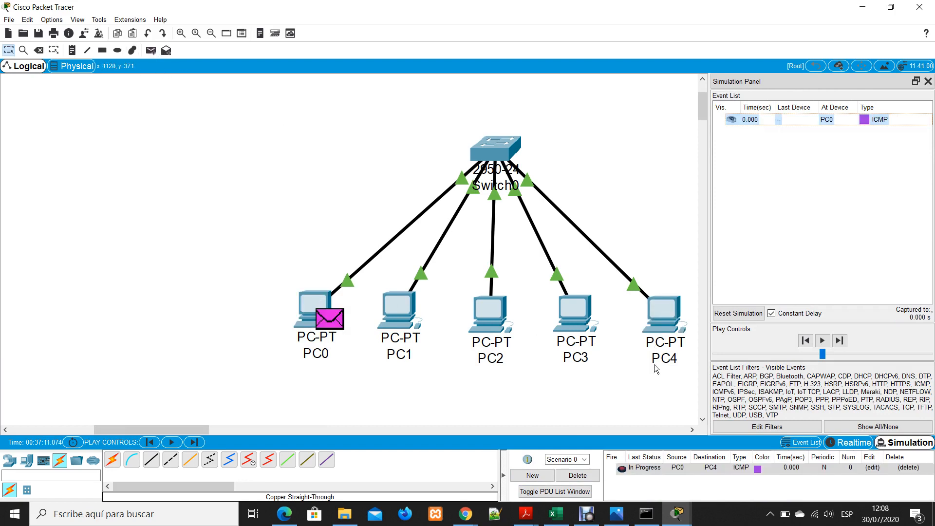
click(822, 340)
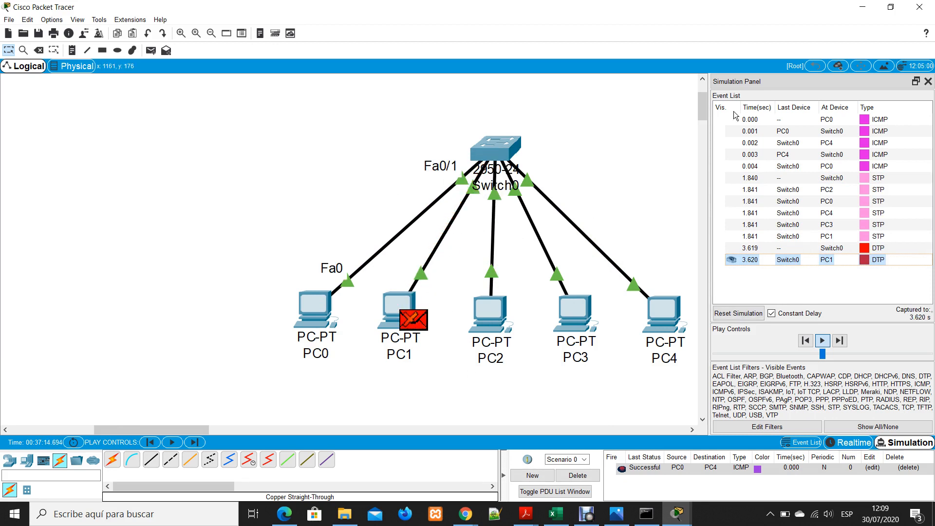
Close the simulation event view and delete the scenario holding the PC0 to PC4 PDU
click(927, 81)
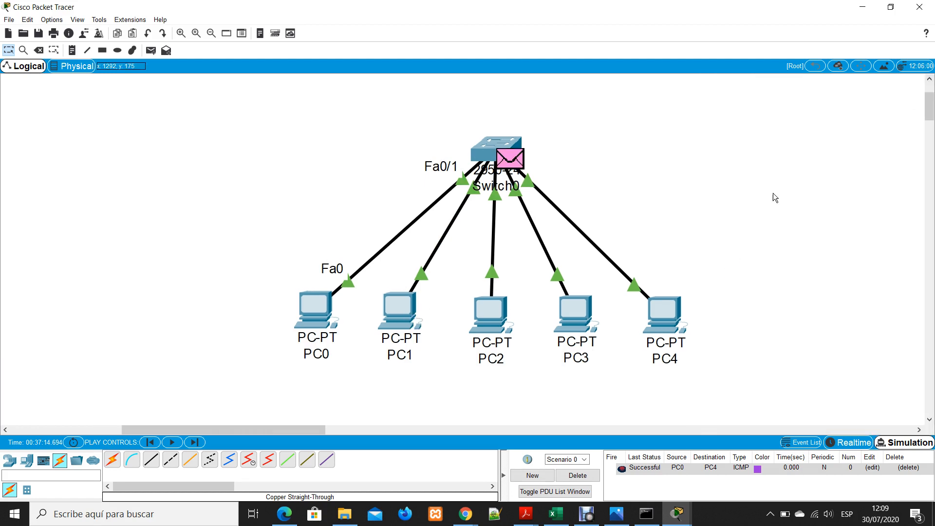
click(577, 475)
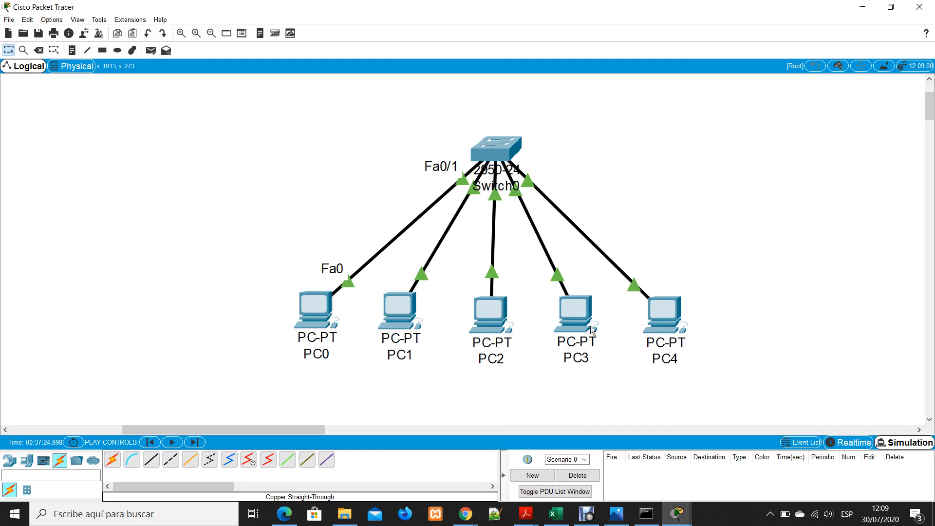
Place a 2960-24TT switch in the empty workspace to the right of Switch0
drag(295, 431, 366, 422)
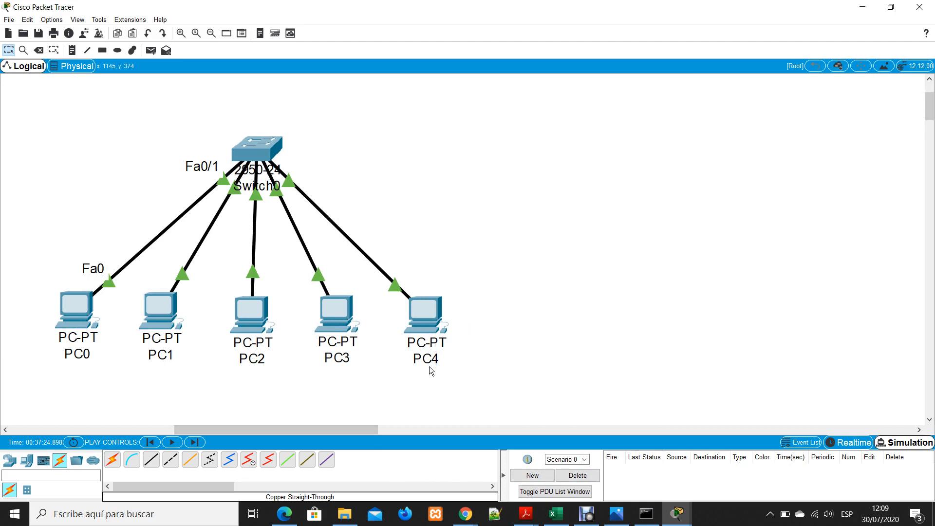
click(10, 460)
drag(27, 489, 569, 140)
click(623, 171)
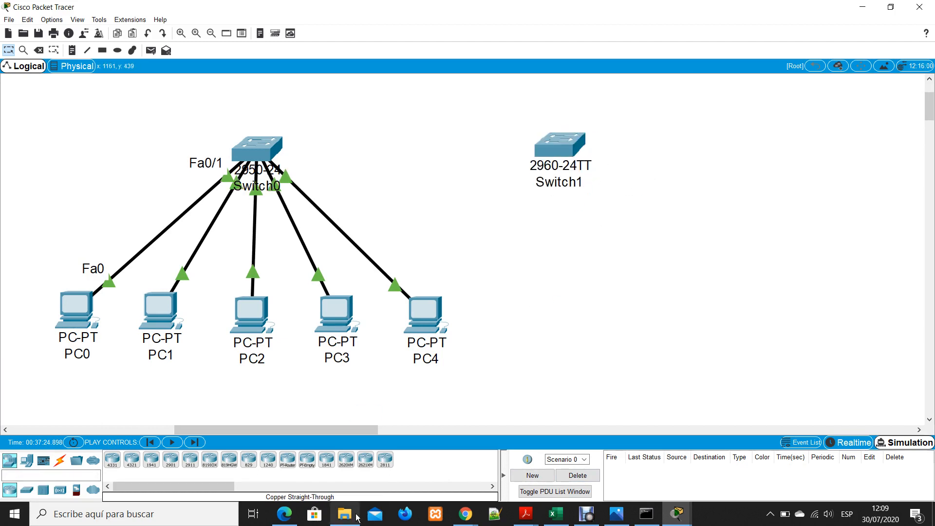
Connect Switch0 to FastEthernet0/1 on Switch1 with a copper cross-over cable
mouse_move(355, 519)
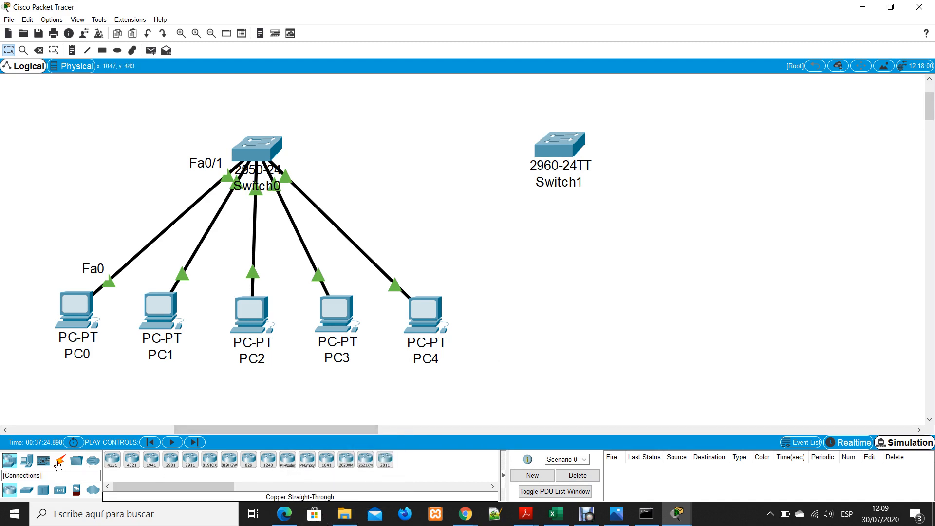
click(58, 466)
click(171, 460)
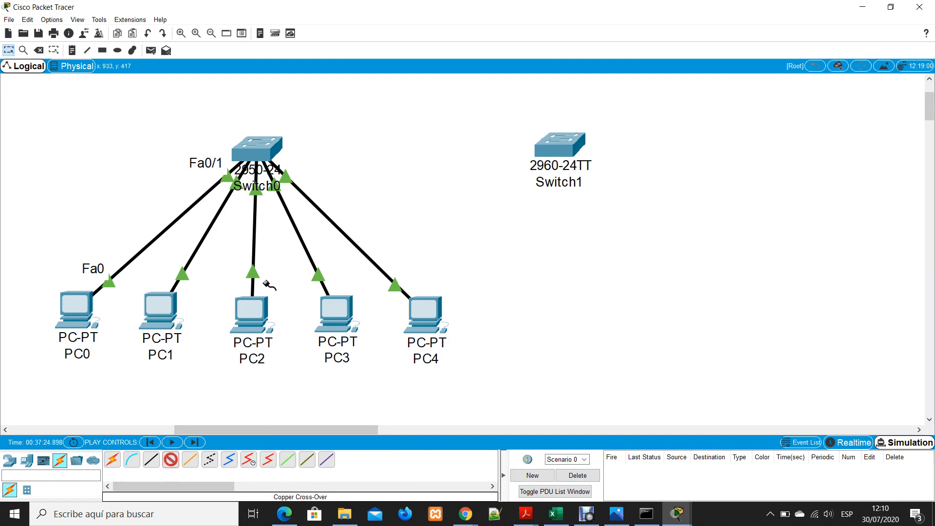
click(269, 145)
click(295, 160)
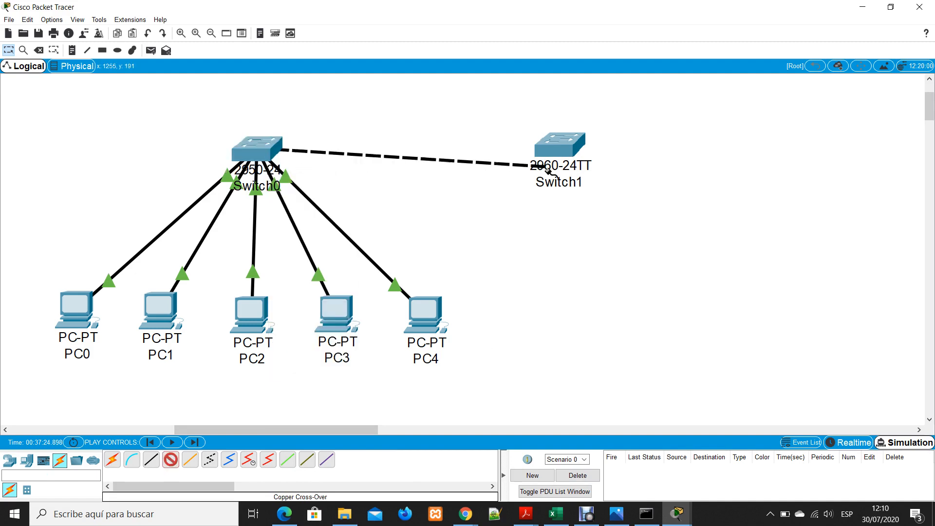
click(550, 142)
click(572, 160)
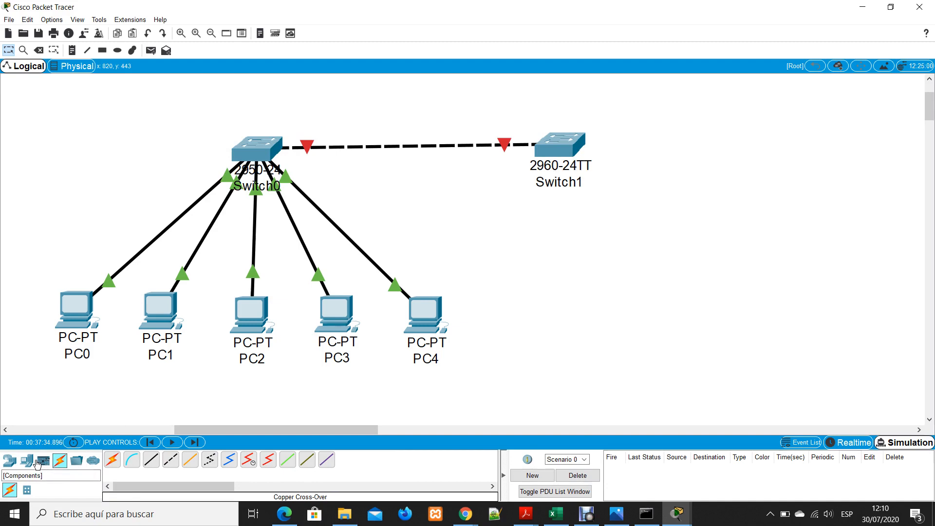
Step the simulation forward for the new inter-switch link and reset the captured events
click(194, 442)
click(194, 442)
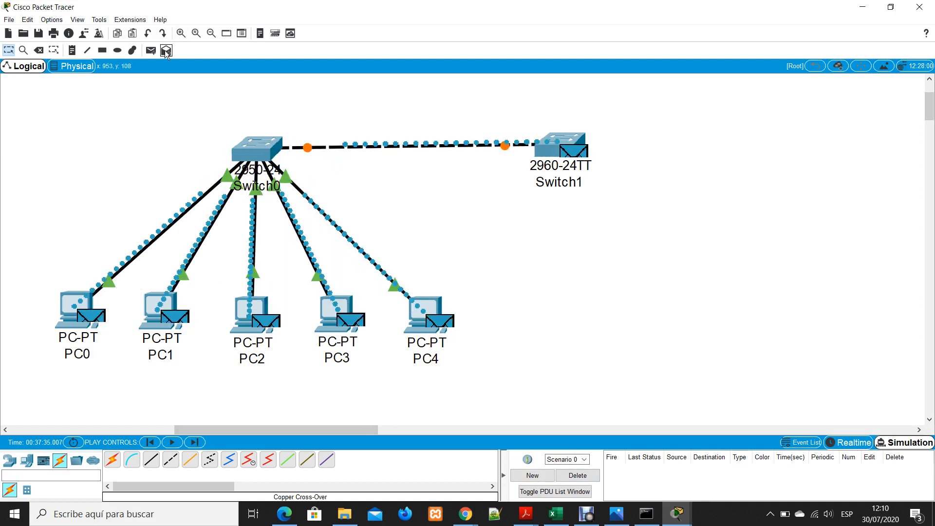
click(896, 443)
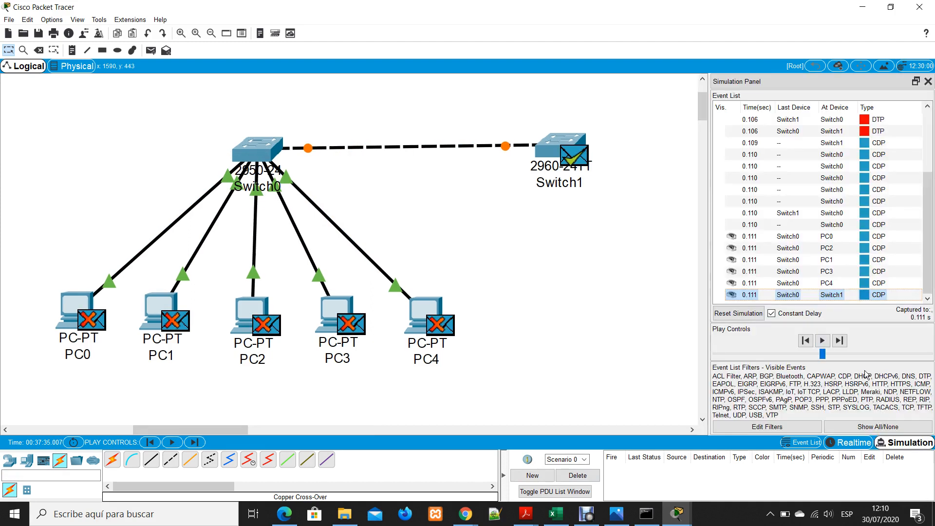
click(738, 313)
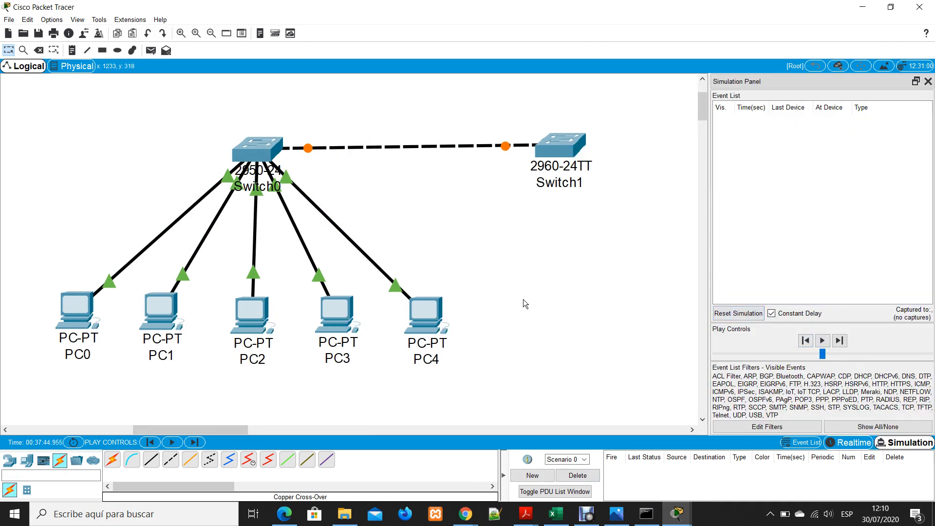
Advance the simulation again, declining the network reset, and close the event list and PDU details
click(192, 442)
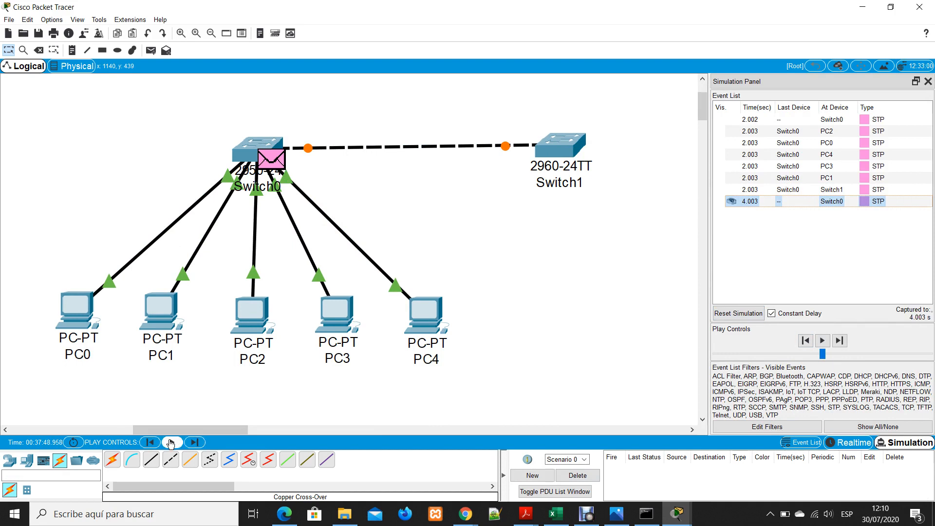
click(171, 442)
click(74, 442)
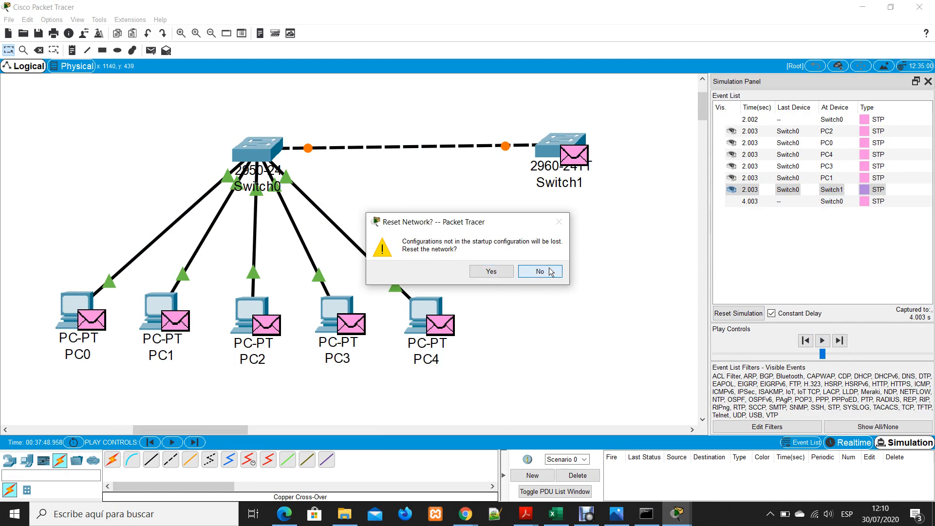
click(547, 272)
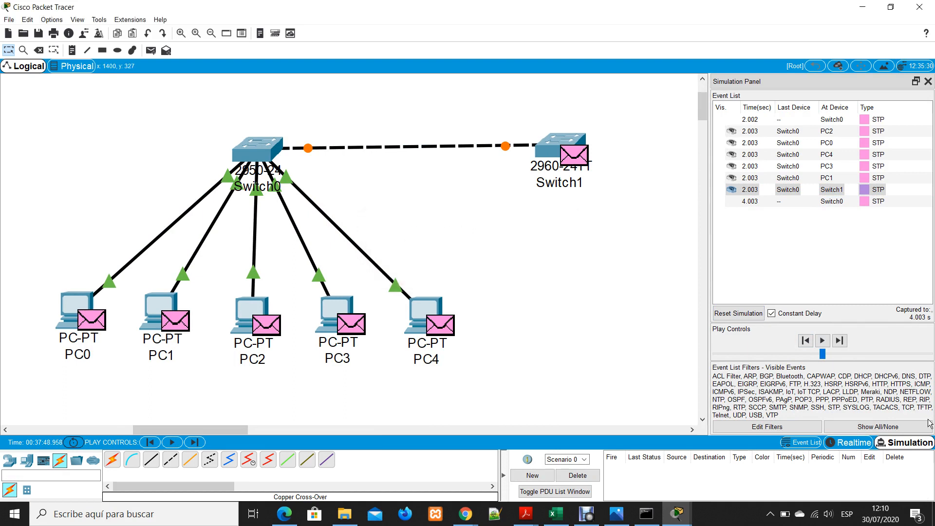
click(928, 82)
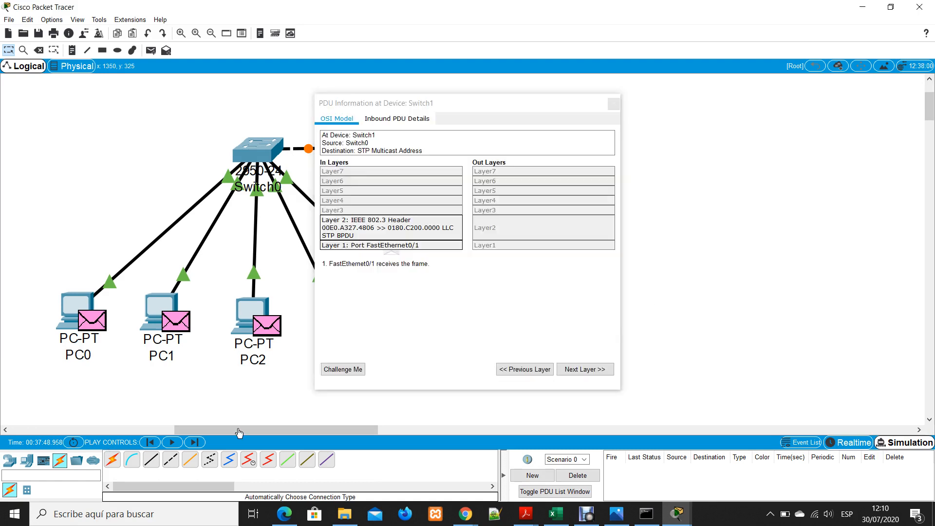
click(616, 103)
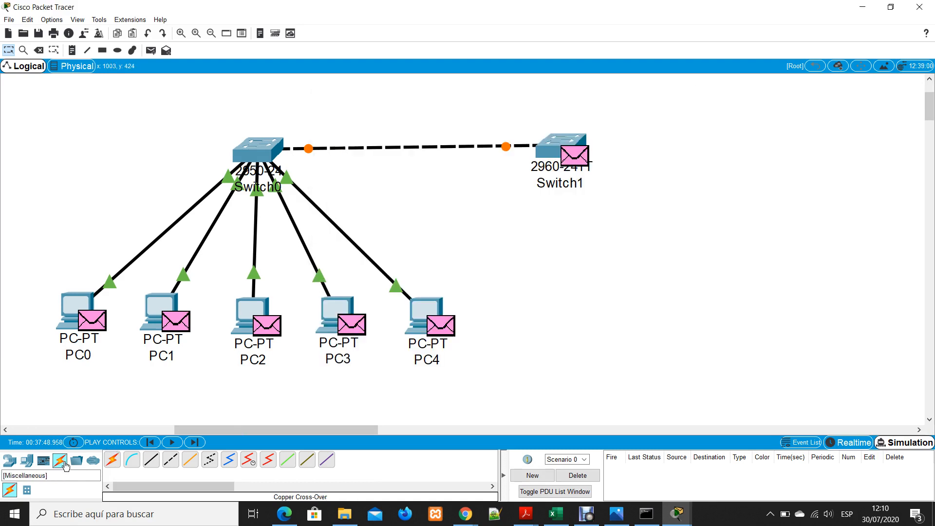
Place a new PC below Switch1, slightly to its right
click(9, 460)
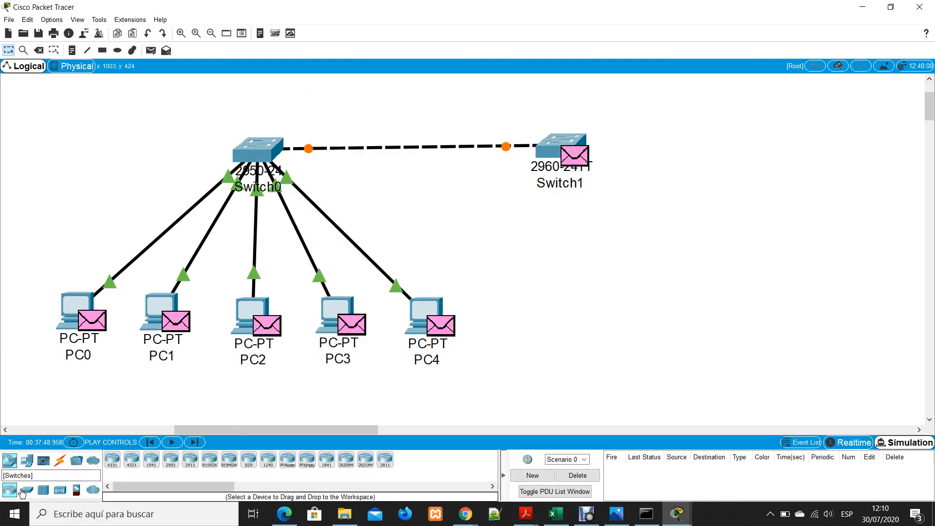
click(26, 460)
drag(113, 459, 631, 311)
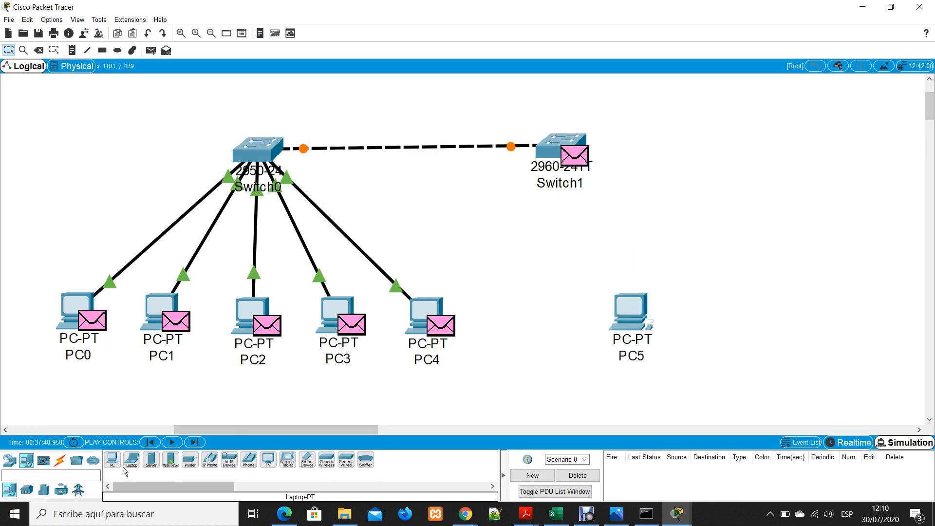
Connect Switch1's FastEthernet0/2 to PC5's FastEthernet0 with a copper straight-through cable
click(60, 460)
click(151, 459)
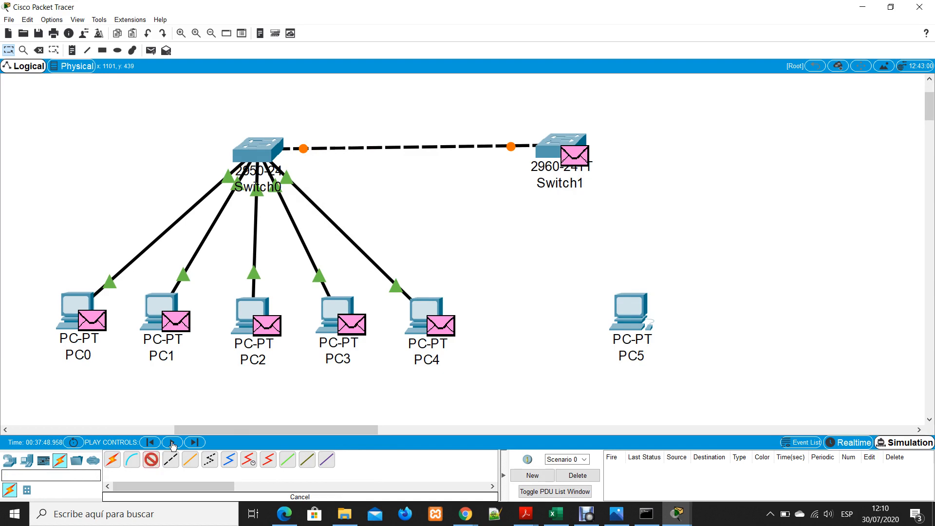
click(559, 147)
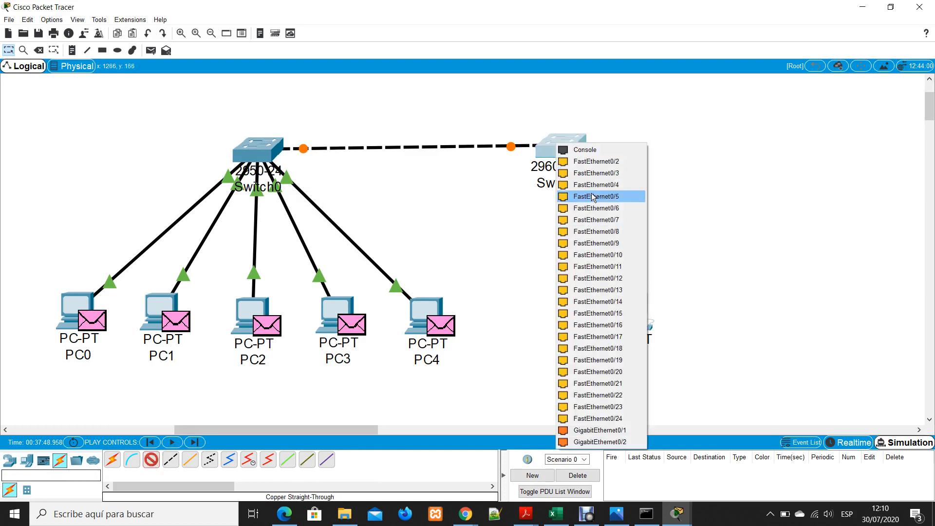
click(603, 161)
click(626, 308)
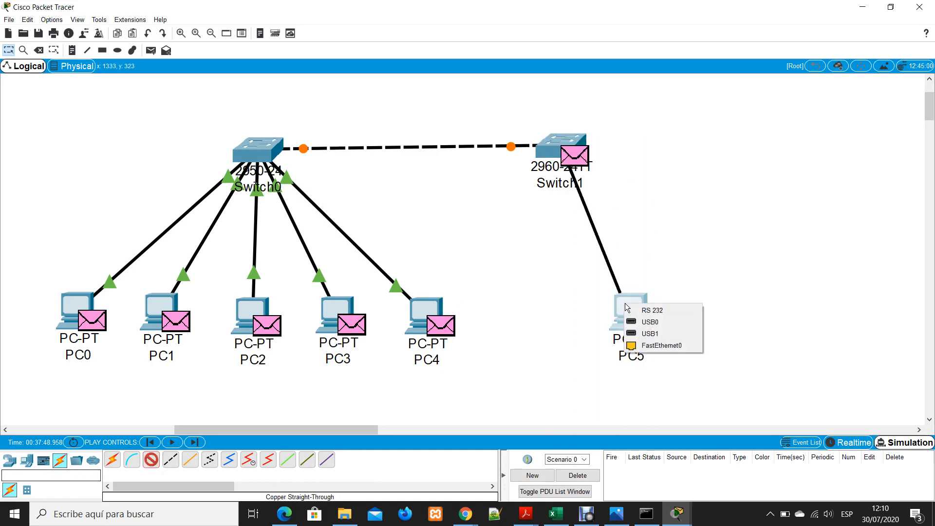
click(649, 351)
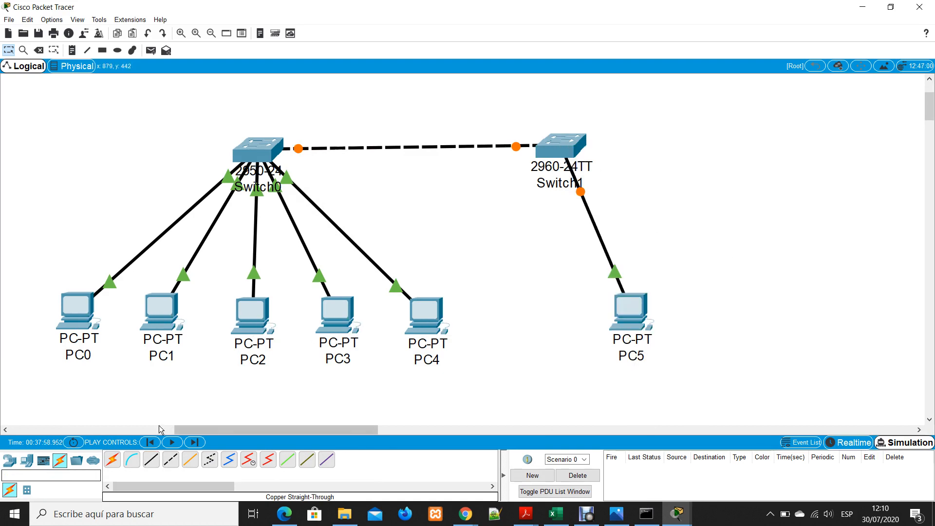
Switch the network to Realtime mode and fast-forward the time so the links come up
click(847, 442)
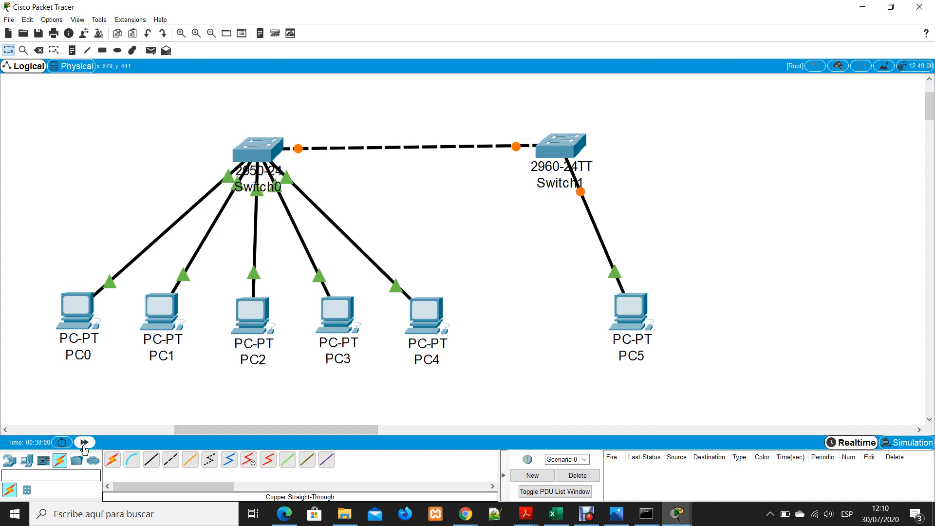
click(84, 442)
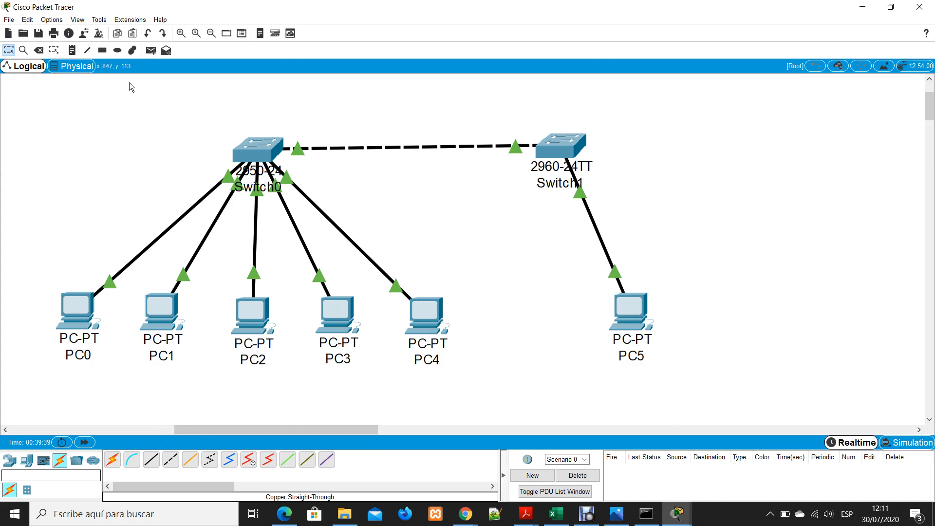
Try to add a simple PDU from PC0 to PC5
click(151, 50)
click(79, 311)
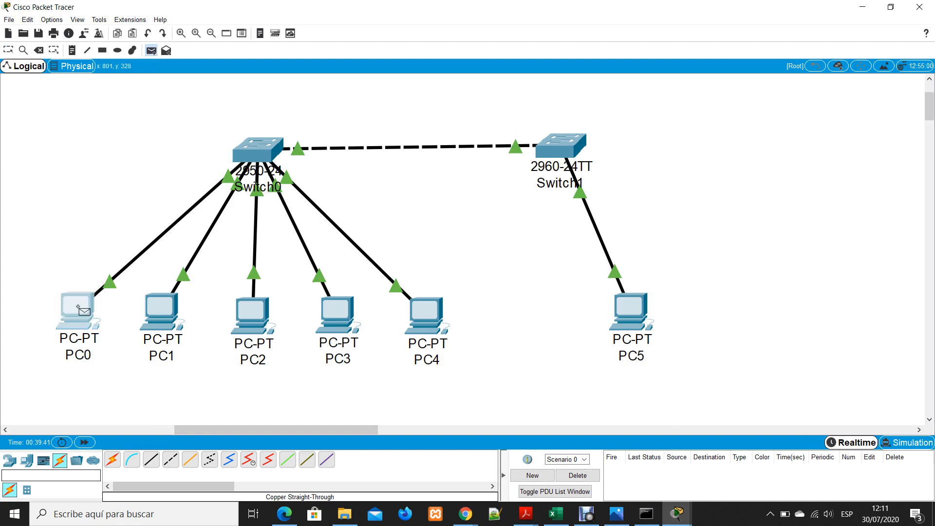
click(650, 309)
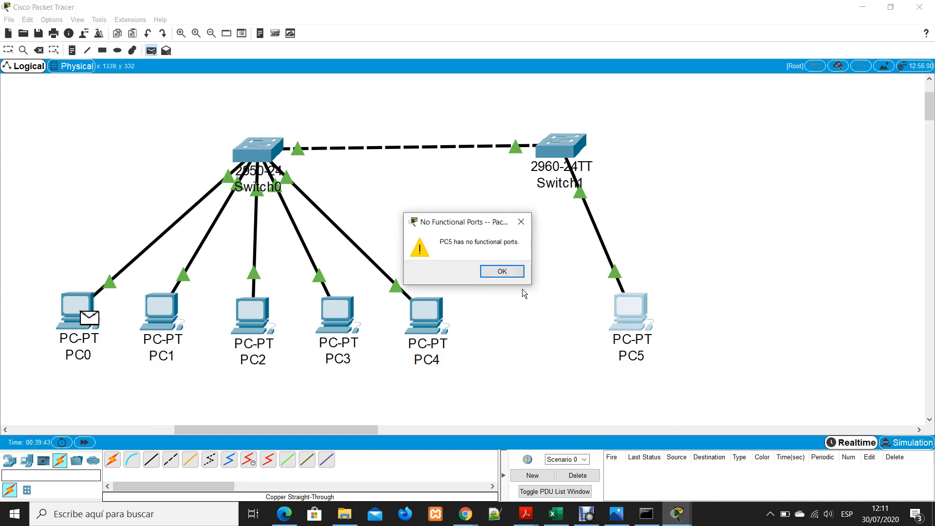
Dismiss the warning and give PC5 the static IP address 192.168.10.200 with subnet mask 255.255.255.0
click(502, 272)
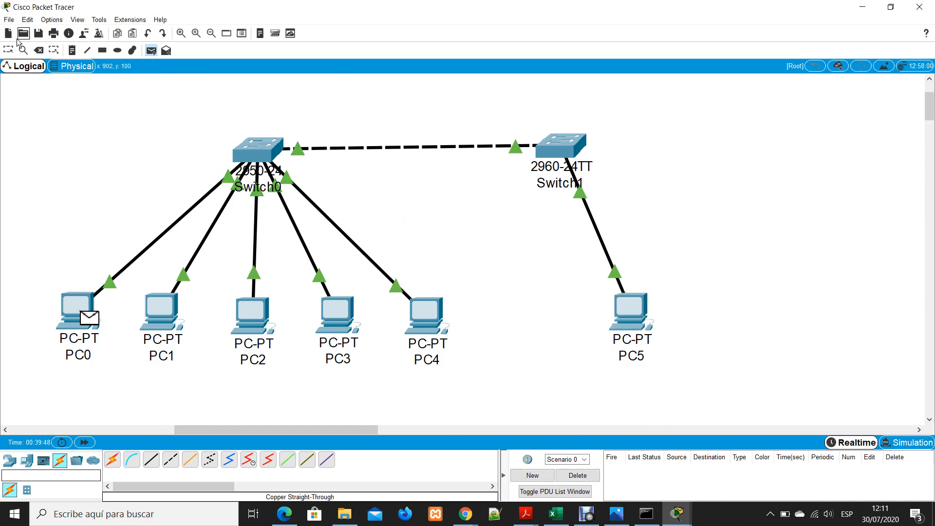
click(9, 50)
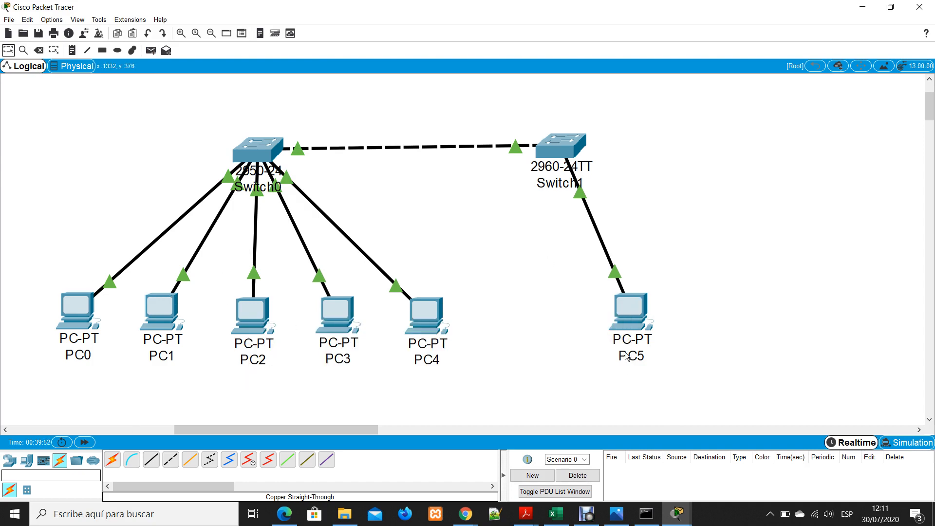
click(643, 320)
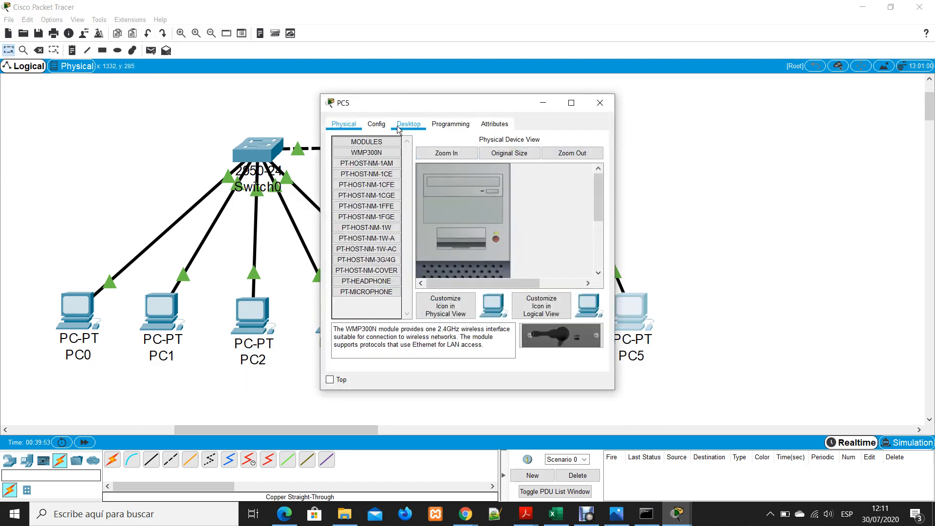
click(376, 125)
click(408, 125)
click(375, 181)
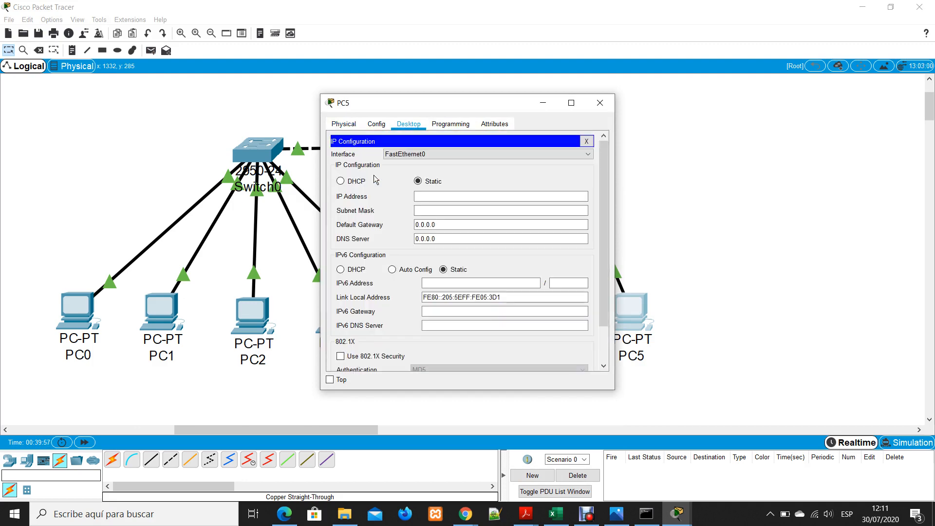
click(458, 198)
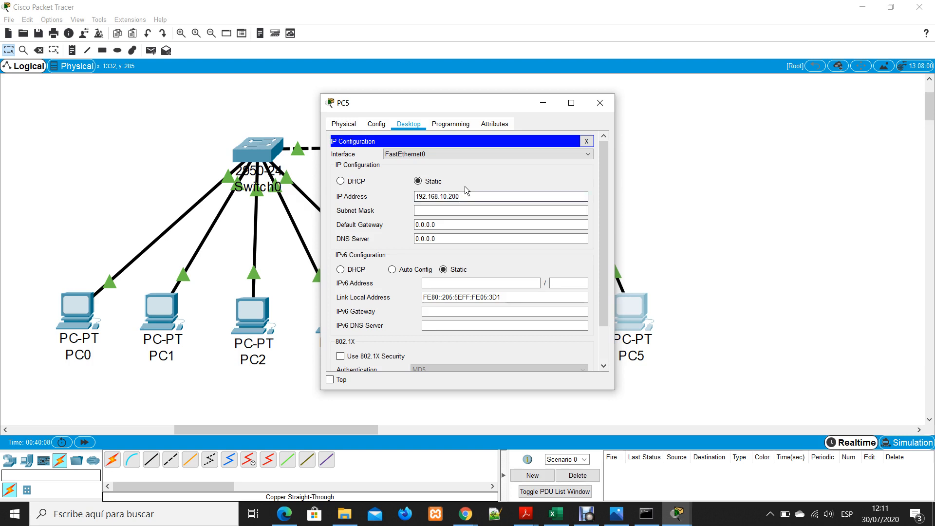
click(557, 209)
click(600, 103)
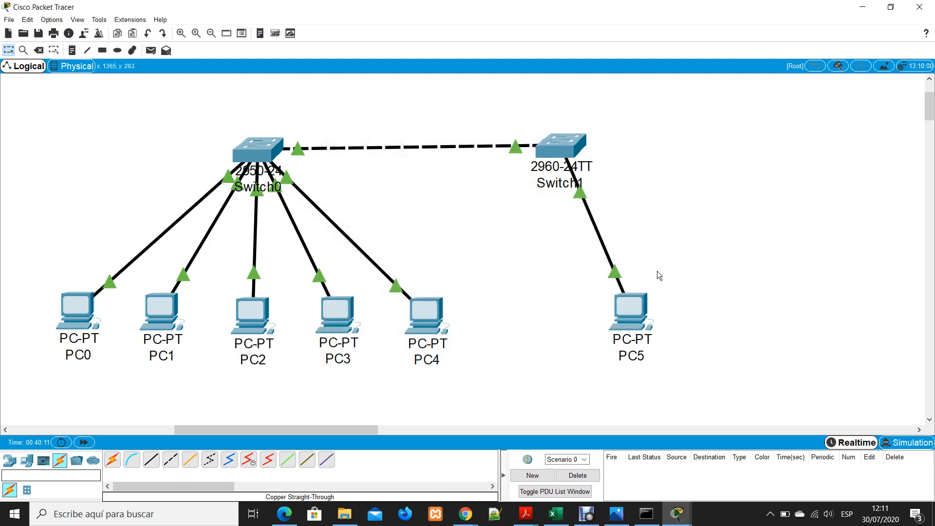
Test the link between the two switches by sending a simple PDU from PC0 to PC5
click(150, 51)
click(73, 316)
click(633, 307)
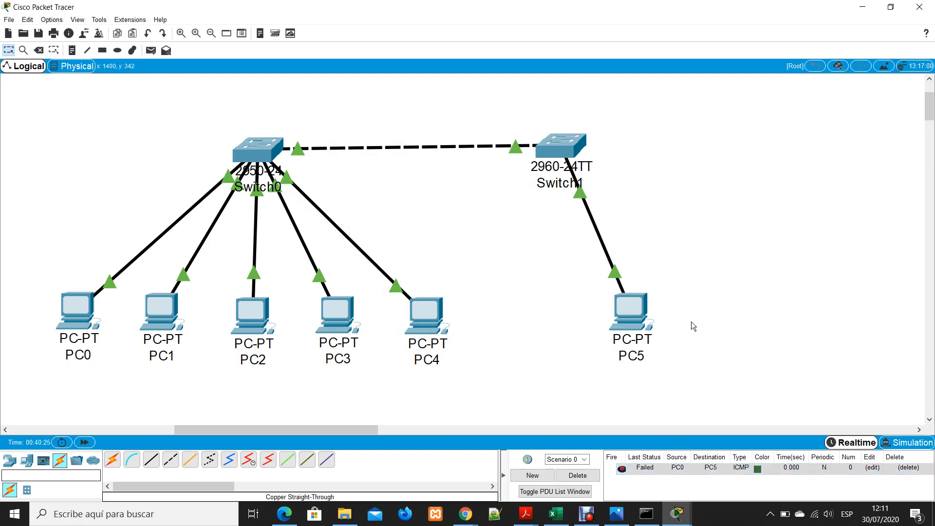
Change PC5's static IP address to 192.168.0.7, keeping the subnet mask 255.255.255.0
click(639, 314)
click(370, 166)
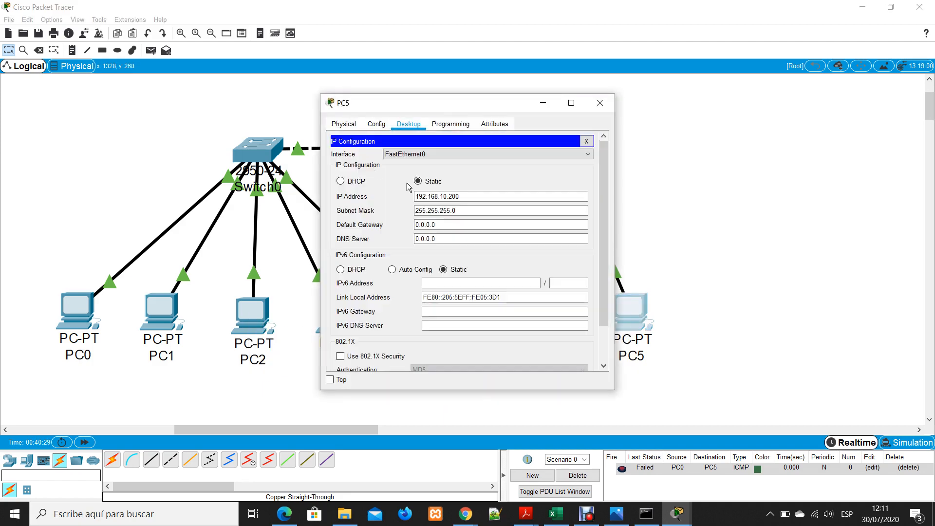
click(473, 197)
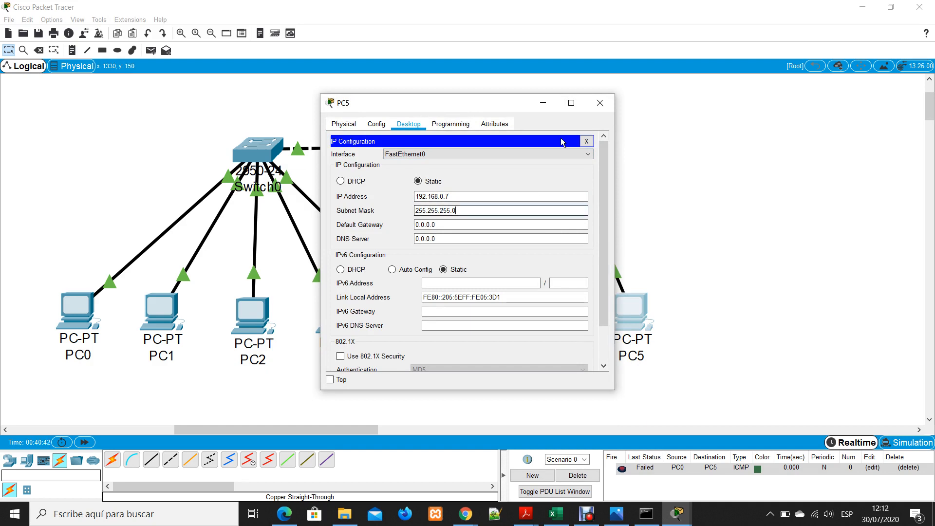
click(600, 103)
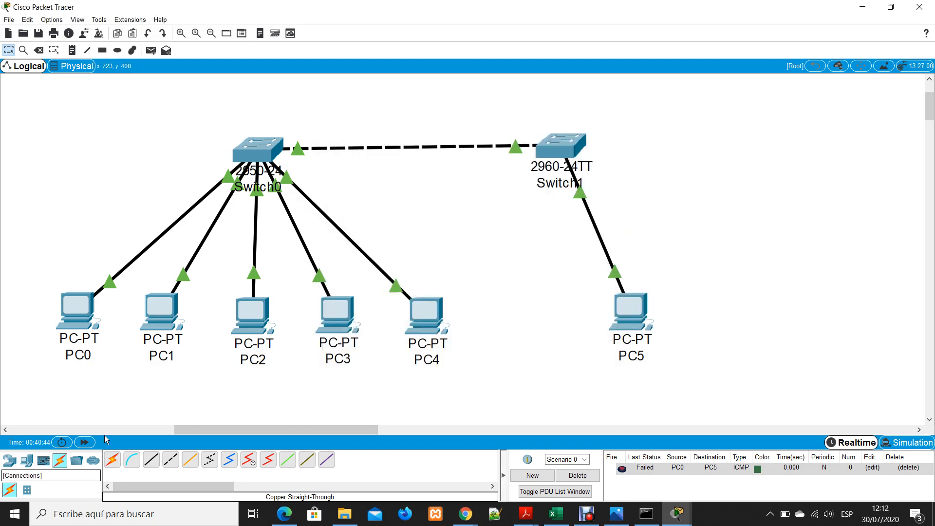
Add another simple PDU from PC0 to PC5 to retest the connection
click(151, 50)
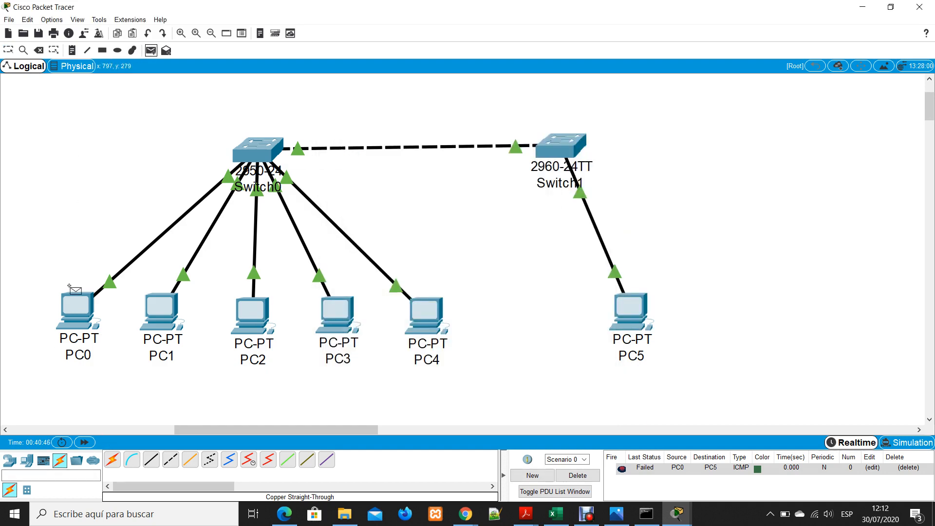
click(77, 311)
click(635, 311)
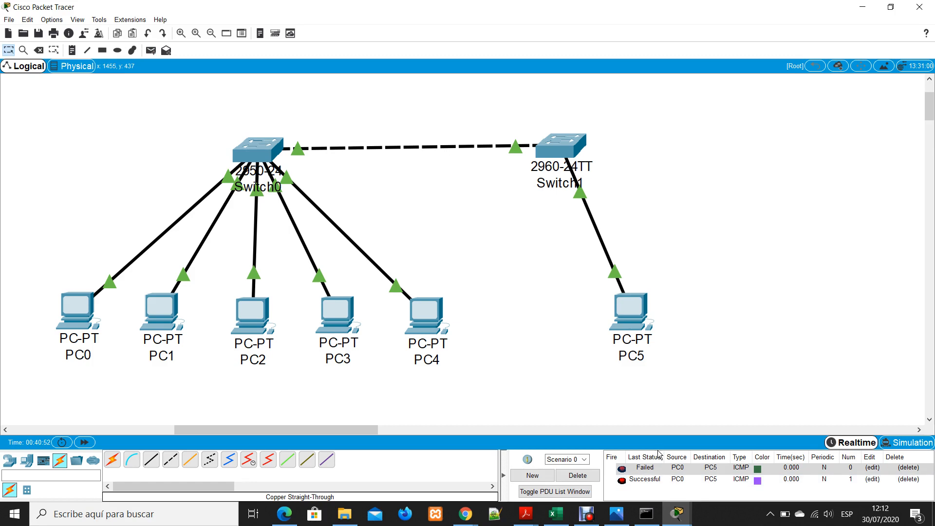
Switch to Simulation mode and play the PDU exchange, raising the playback speed to maximum
click(900, 445)
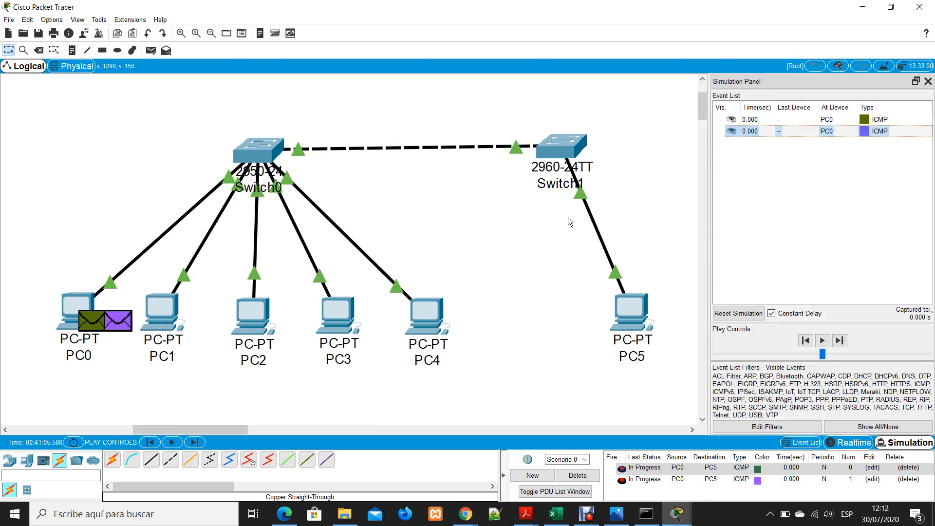
click(821, 340)
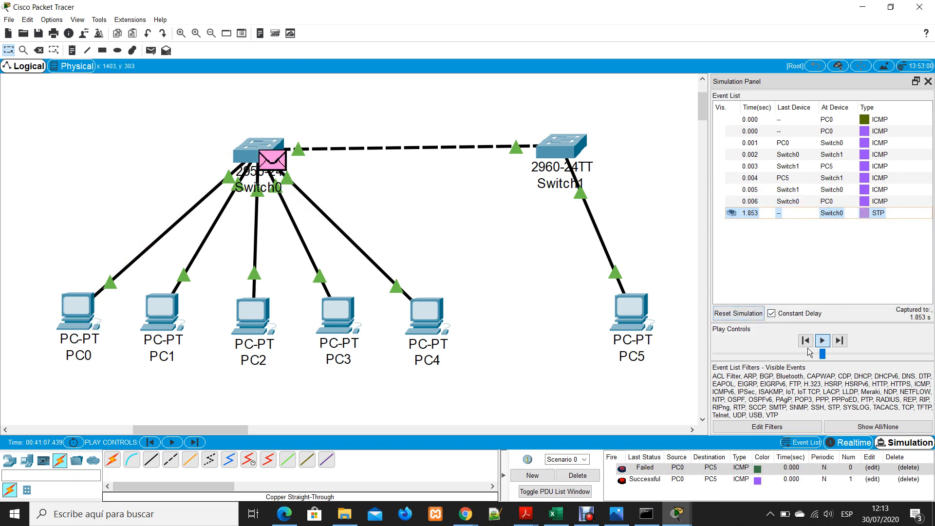
click(823, 354)
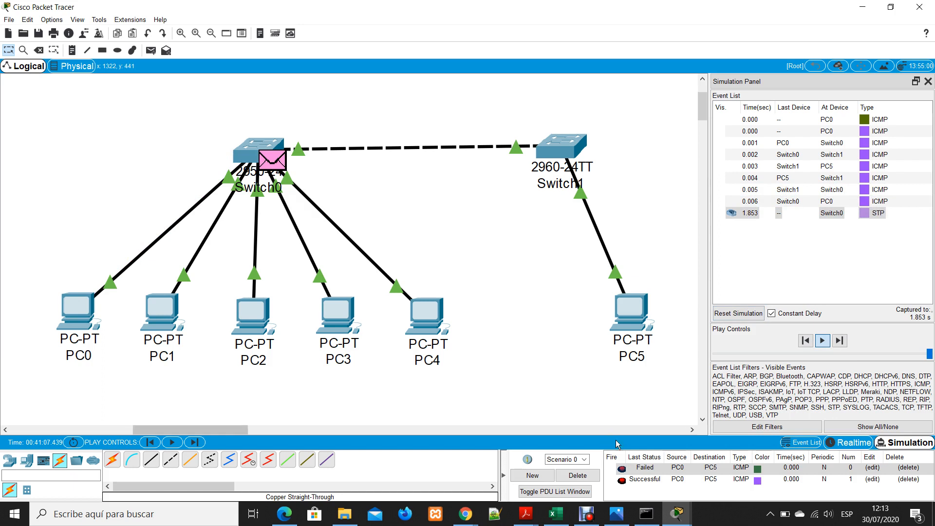
click(821, 340)
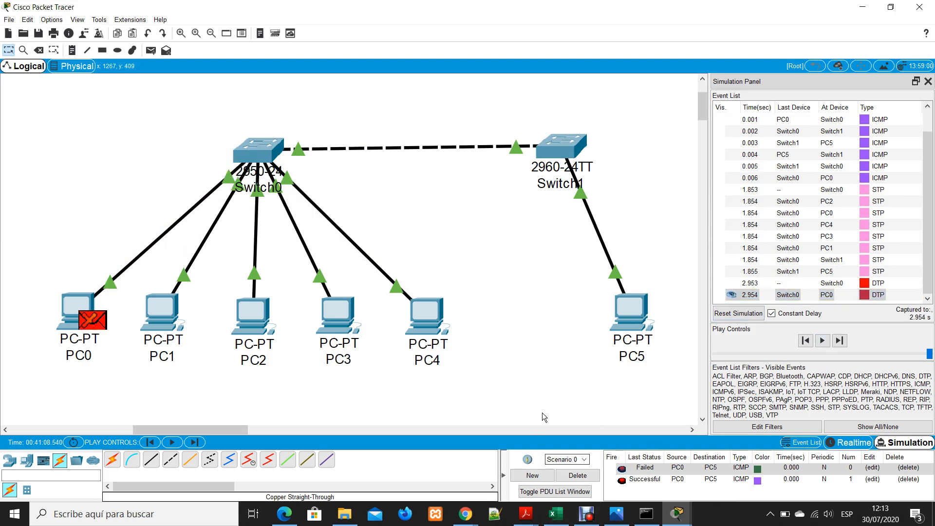
Delete the PDUs in Scenario 0 and add a fresh simple PDU from PC0 to PC5
click(576, 479)
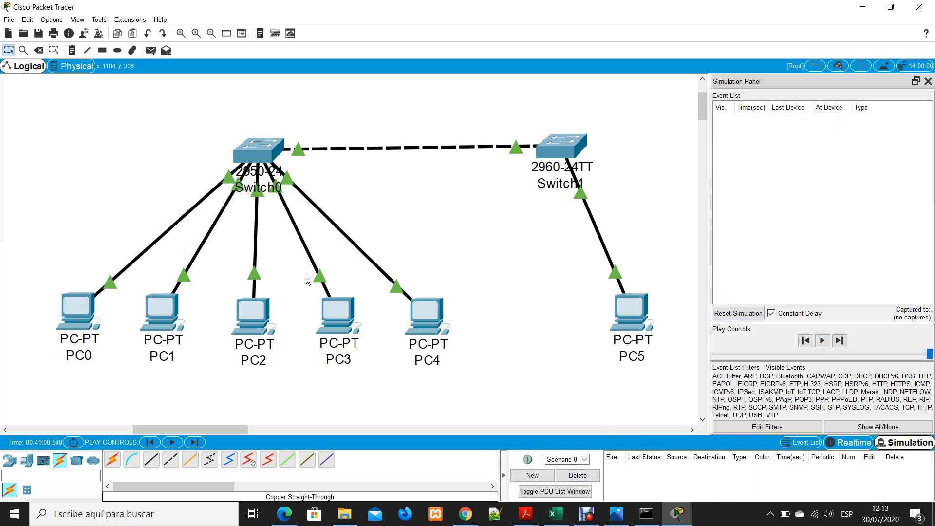
click(152, 50)
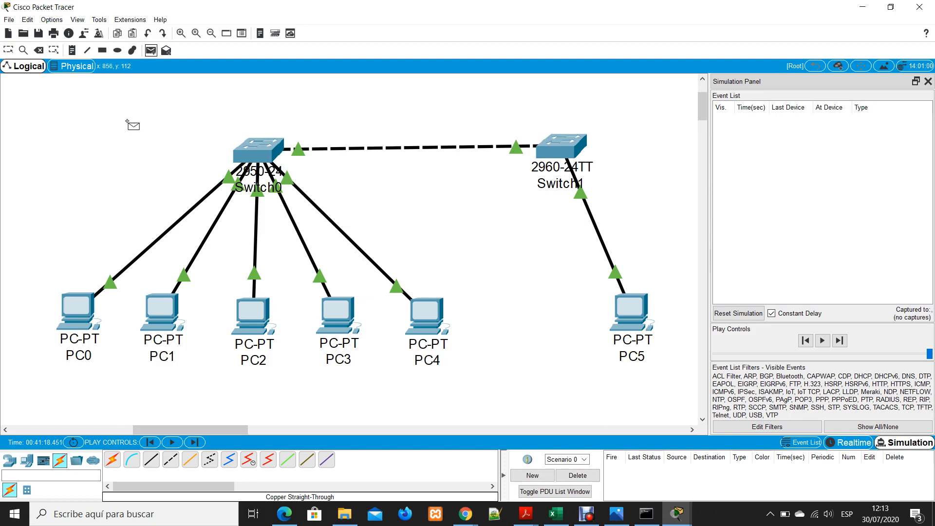
click(75, 308)
click(641, 310)
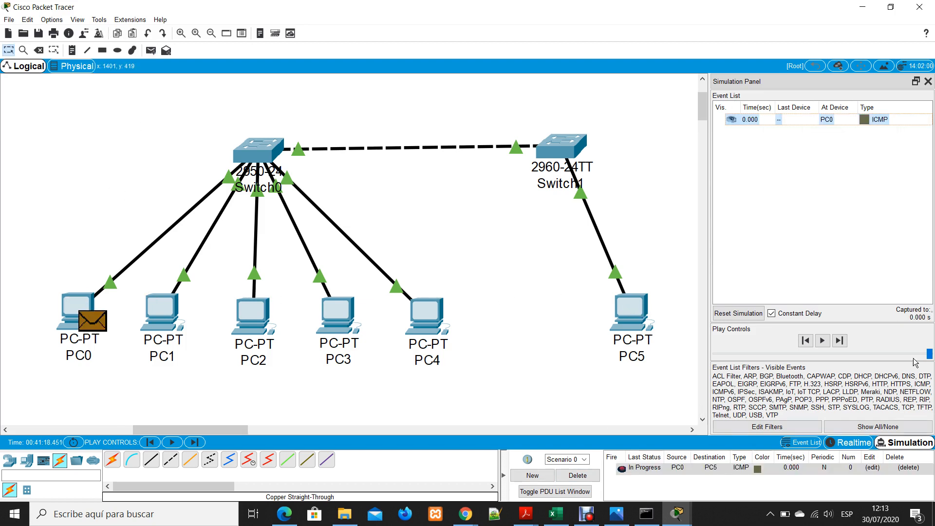
Play the simulation of the fresh PDU and close the Simulation Panel
click(821, 341)
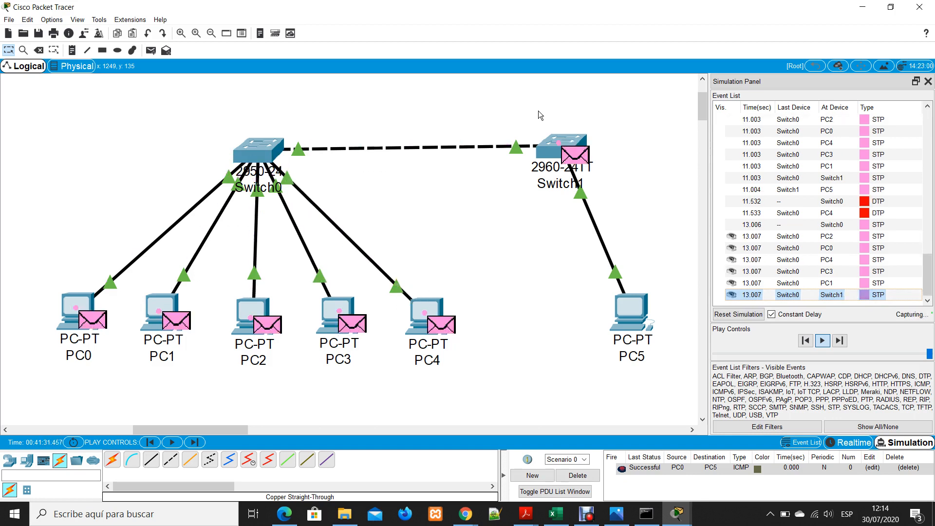
click(927, 81)
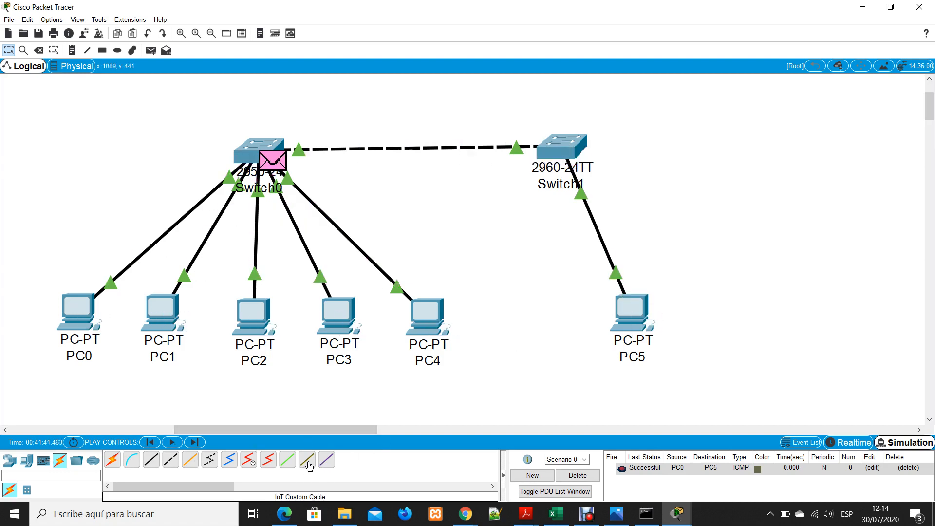
click(170, 459)
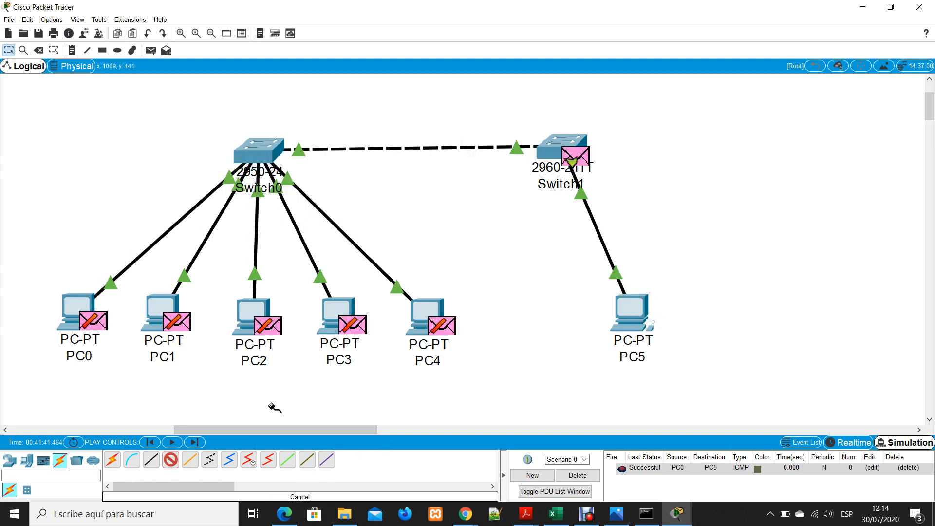
click(581, 141)
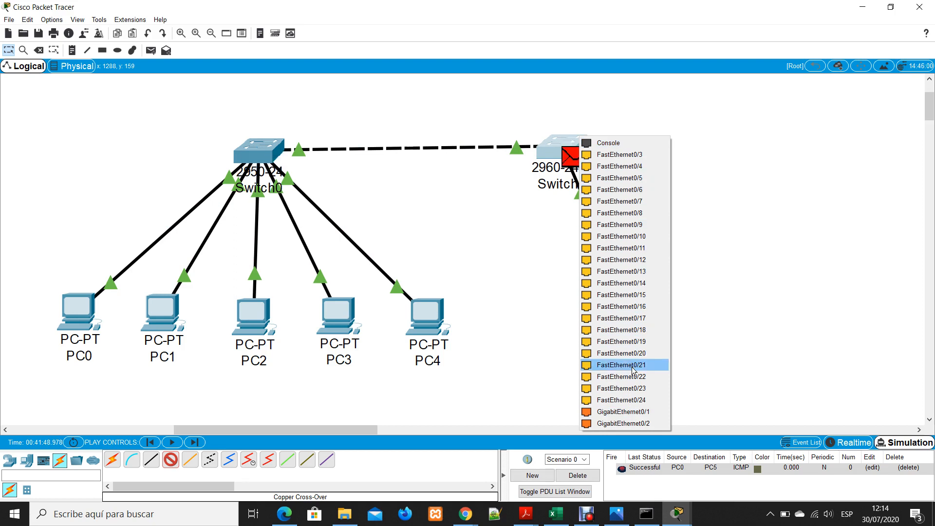
click(493, 261)
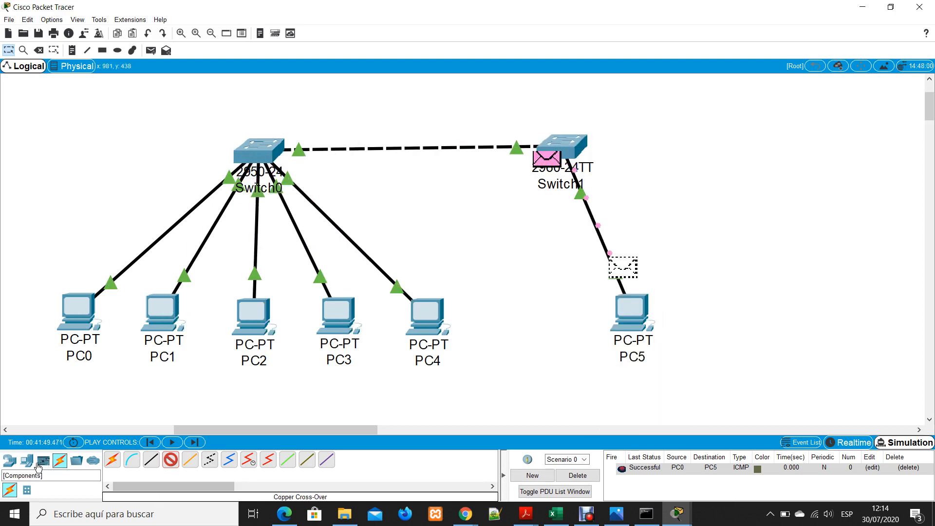
Place a 2950-24 switch to the right of Switch1, level with the other switches
click(10, 460)
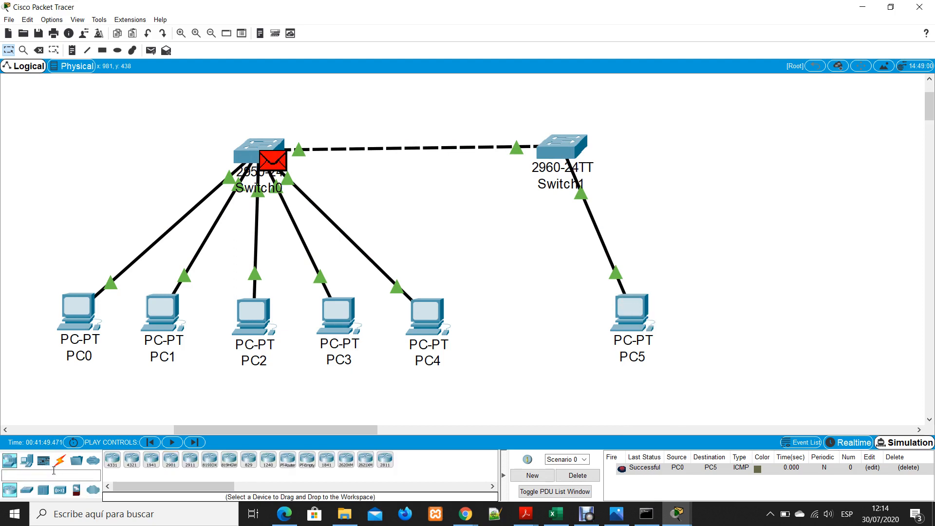
click(24, 491)
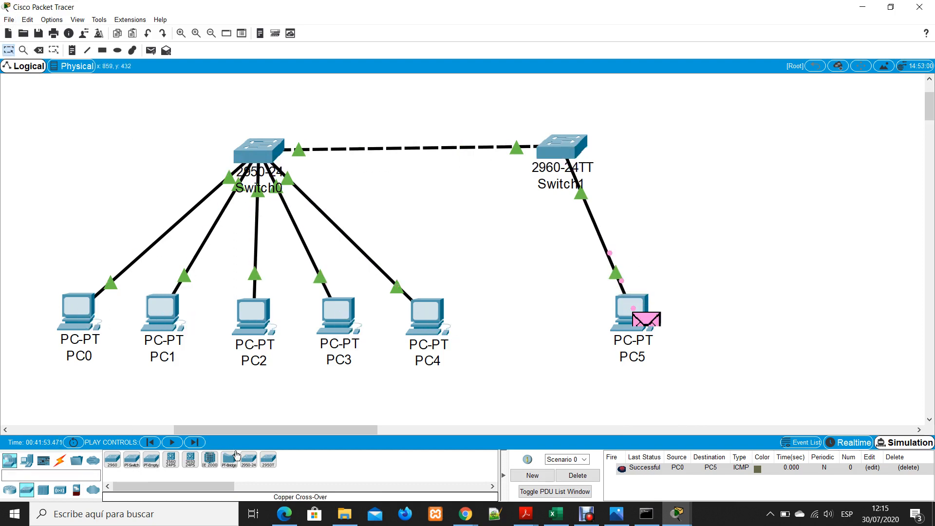
click(248, 459)
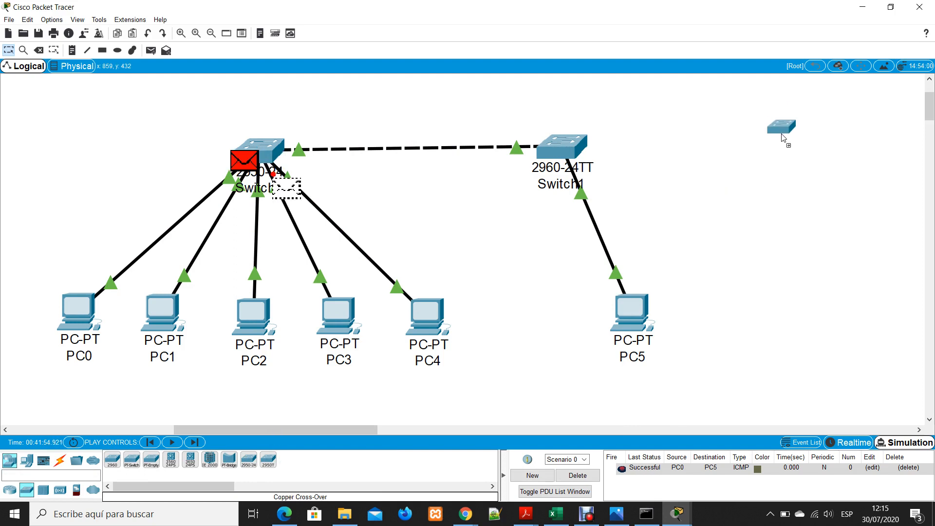
click(802, 149)
drag(811, 144, 810, 153)
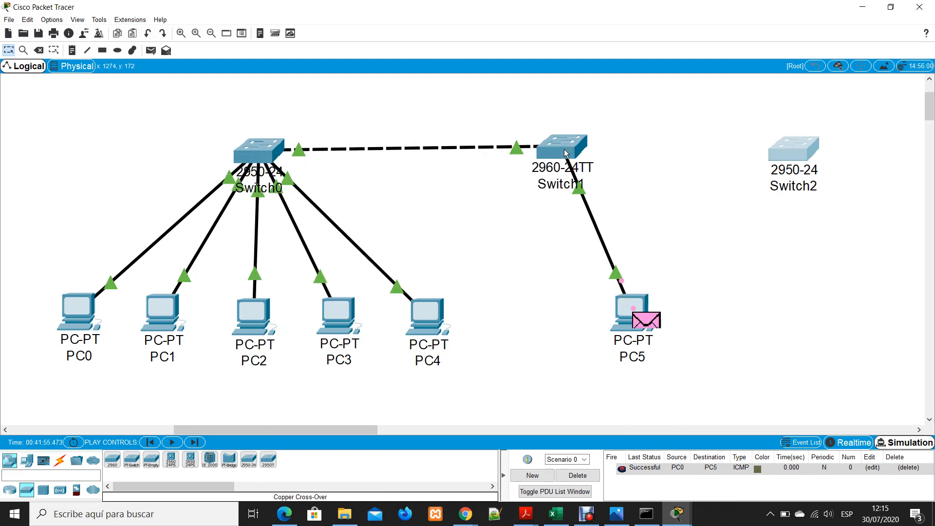
Reset the running simulation, delete the PDU in Scenario 0 and close the Simulation Panel
click(894, 444)
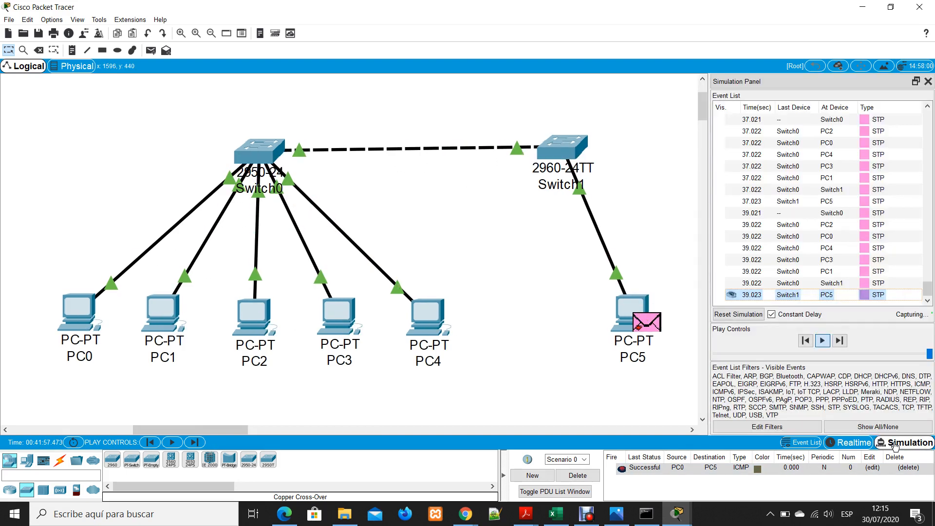
click(738, 314)
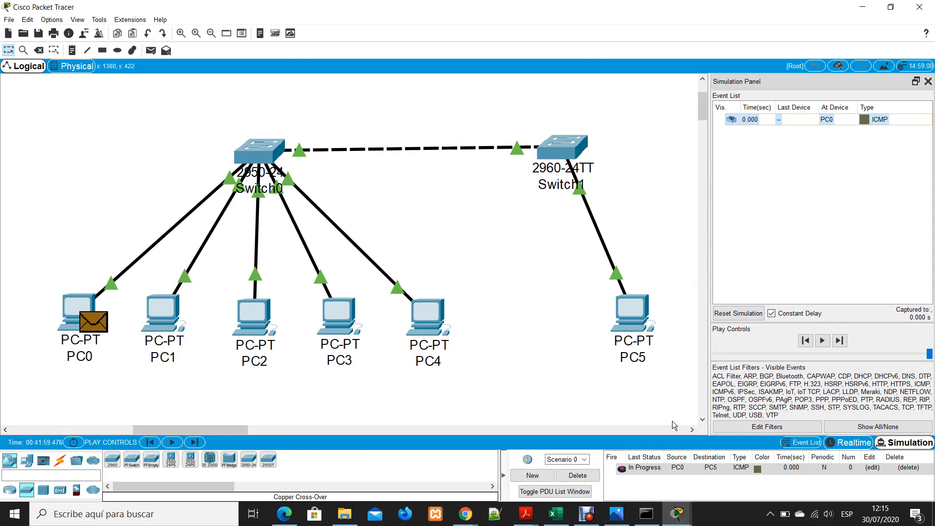
click(578, 475)
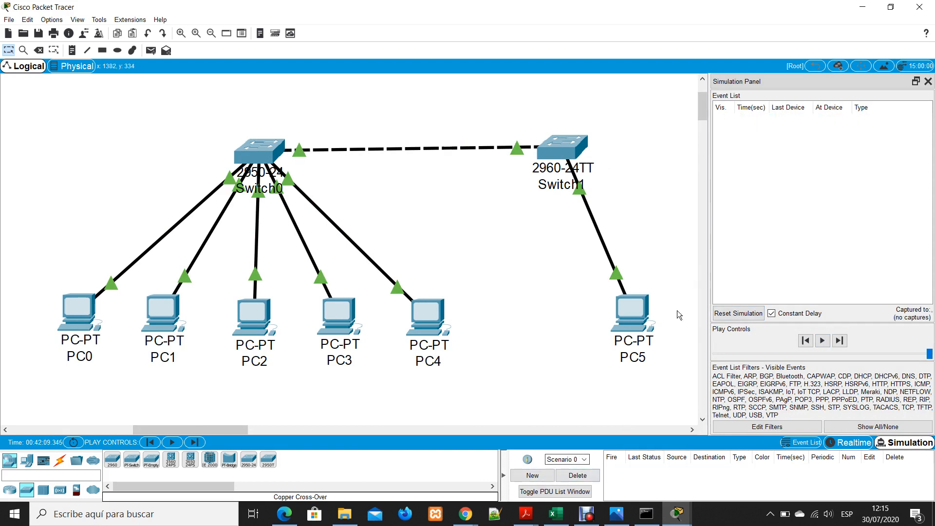
click(927, 81)
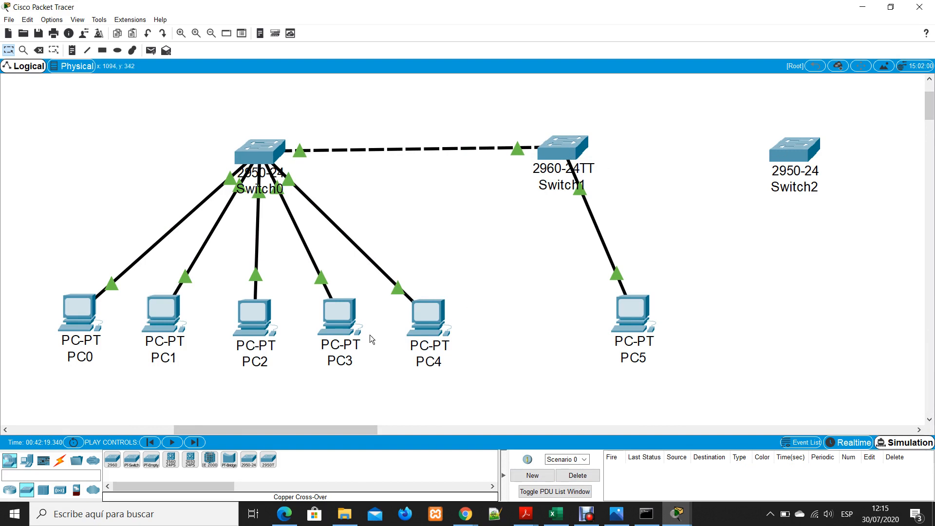
Connect Switch1's FastEthernet0/3 to Switch2's FastEthernet0/22 with a copper straight-through cable, and fast-forward the network in Realtime mode
click(59, 460)
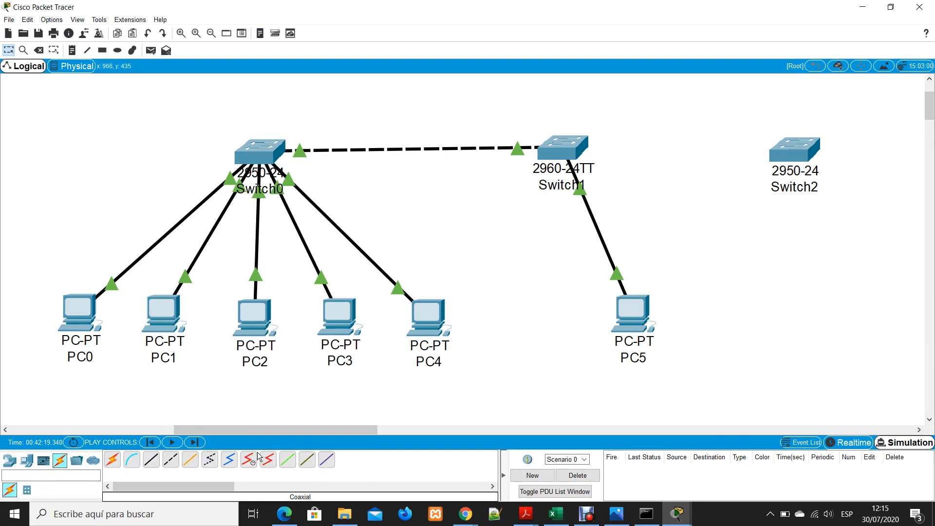
click(169, 462)
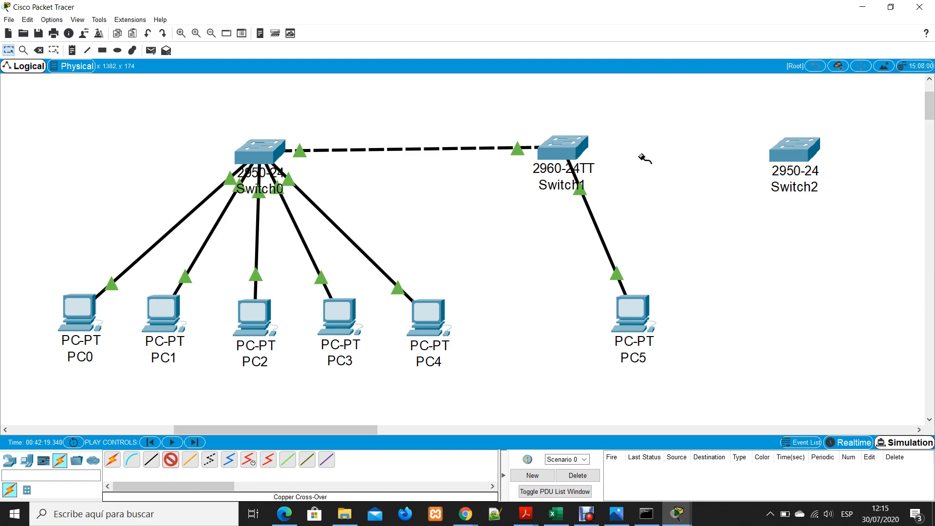
click(579, 151)
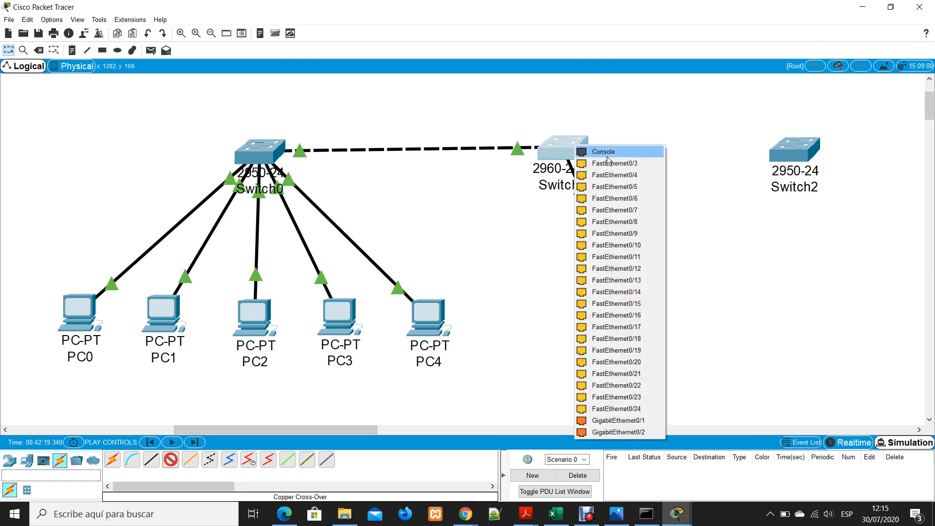
click(151, 459)
click(568, 145)
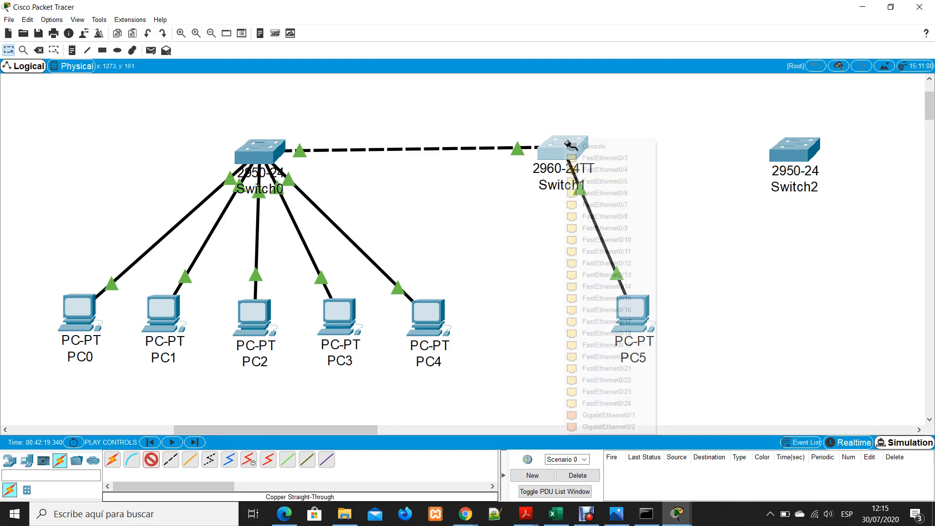
click(608, 158)
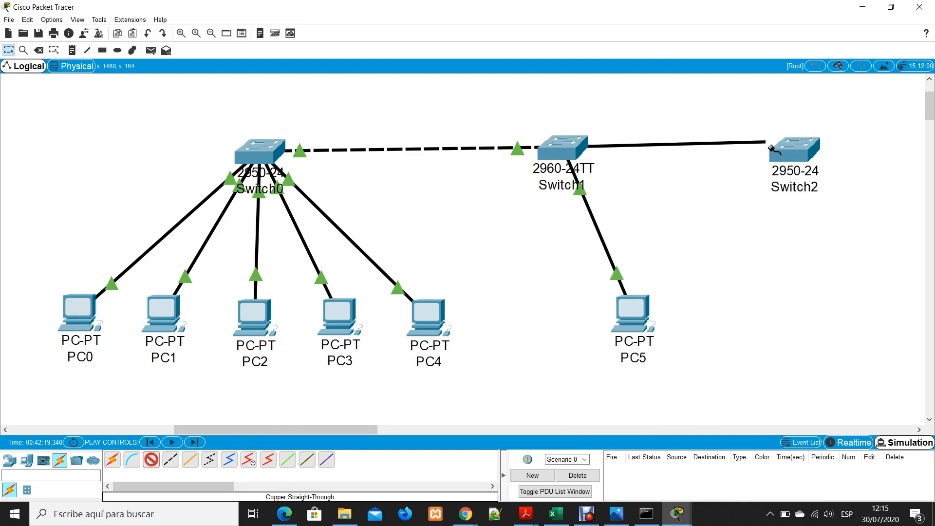
click(795, 151)
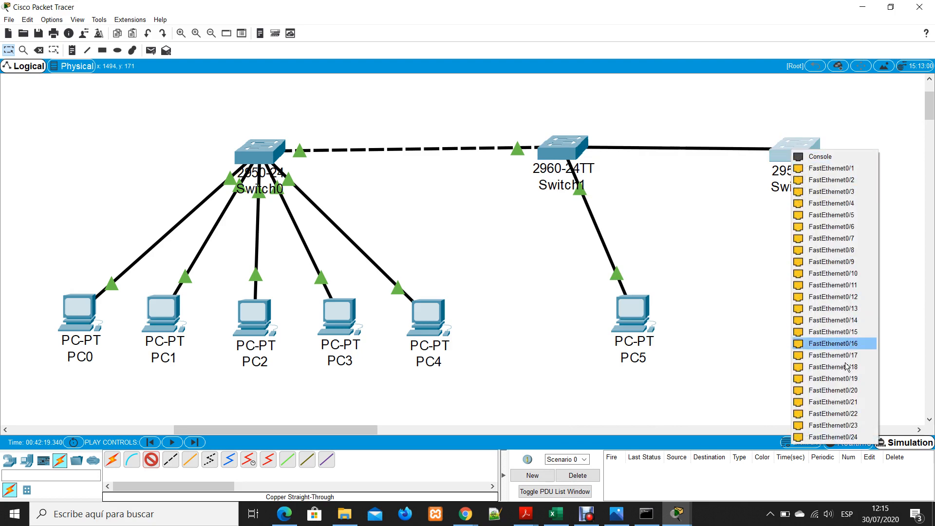
click(832, 413)
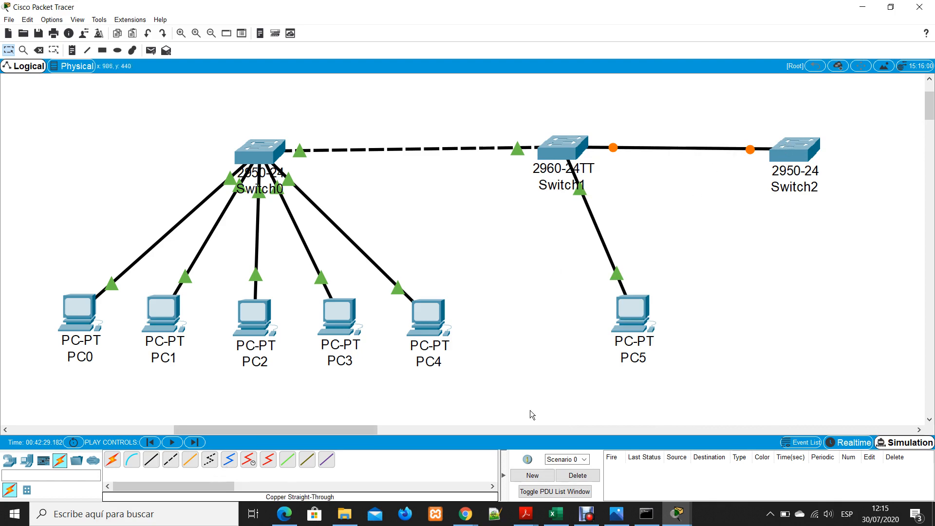
click(859, 443)
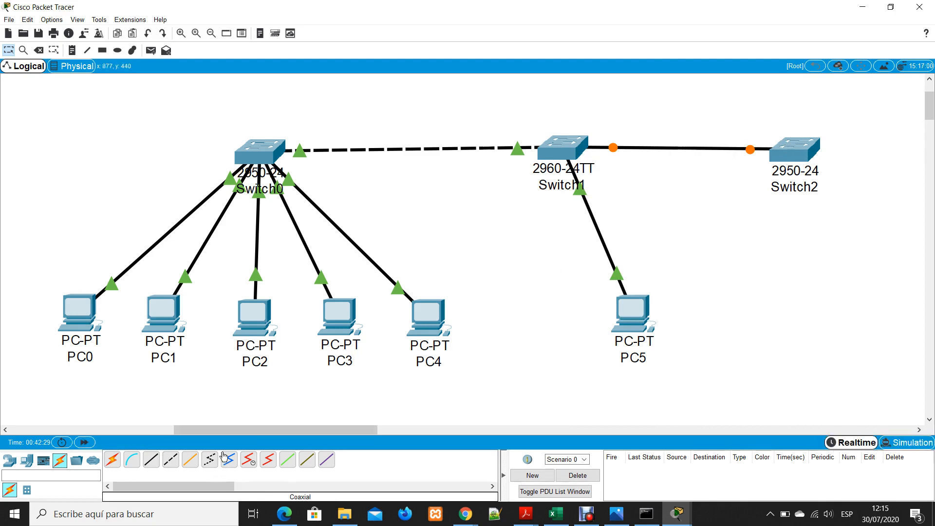
click(84, 443)
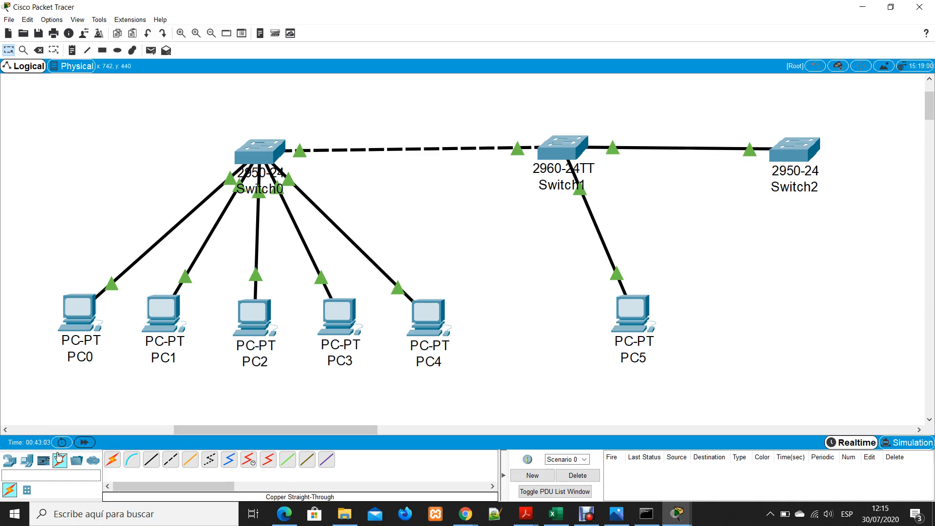
Place a laptop below Switch2 and look at its physical device view
click(29, 463)
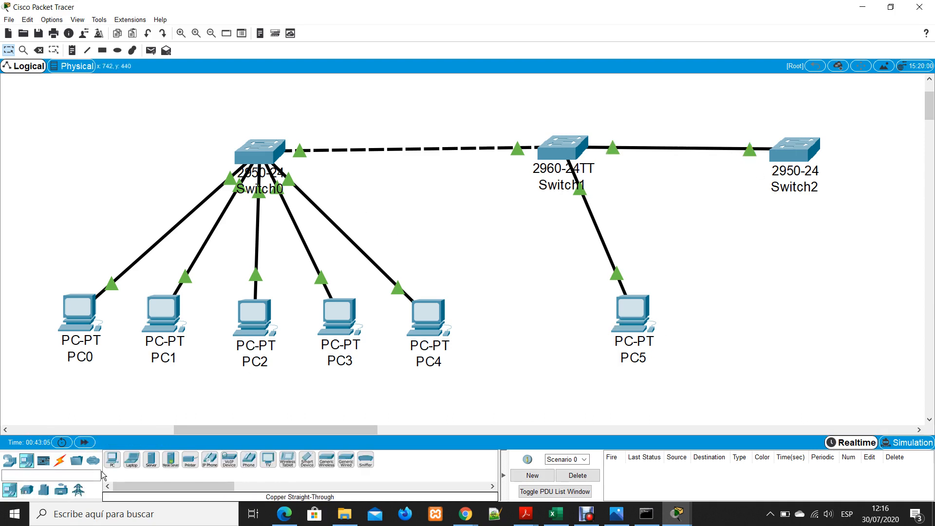
click(131, 460)
click(828, 311)
click(847, 316)
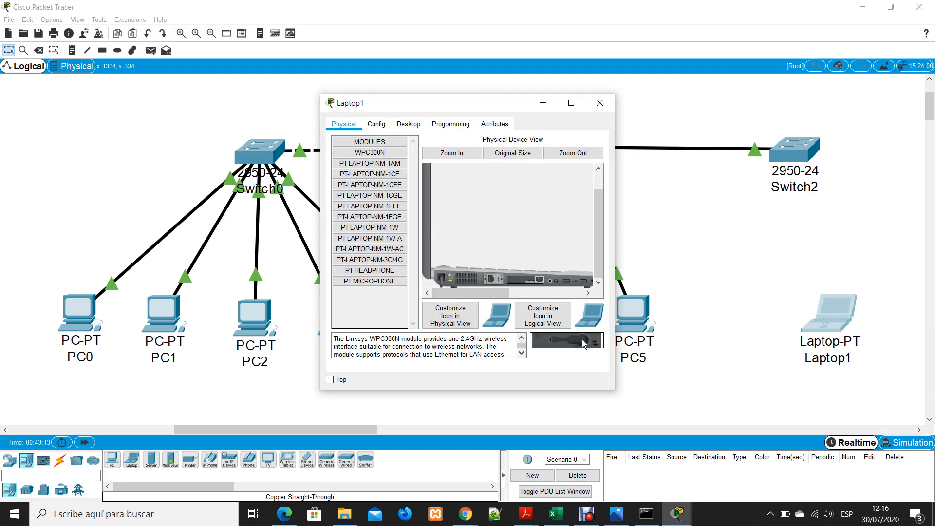
click(600, 103)
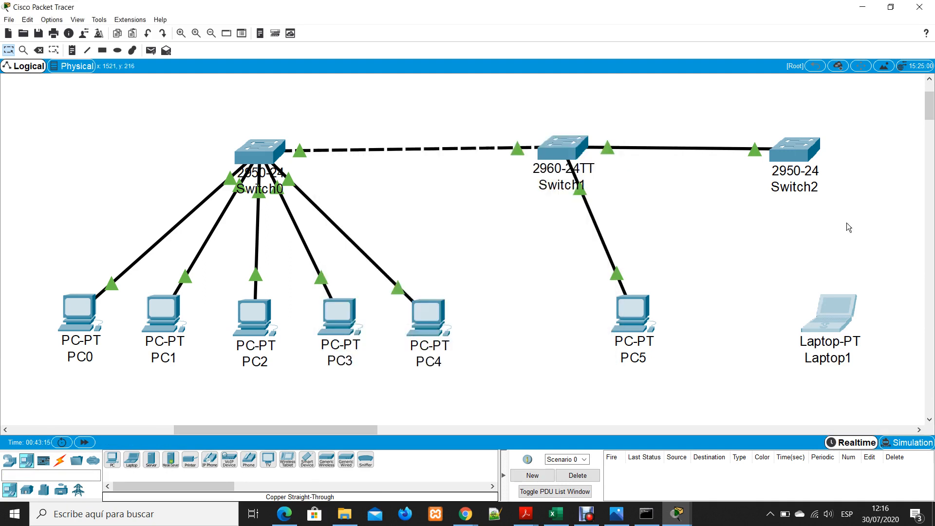
Connect Switch2's FastEthernet0/5 to the laptop's FastEthernet0 with a copper straight-through cable
click(60, 461)
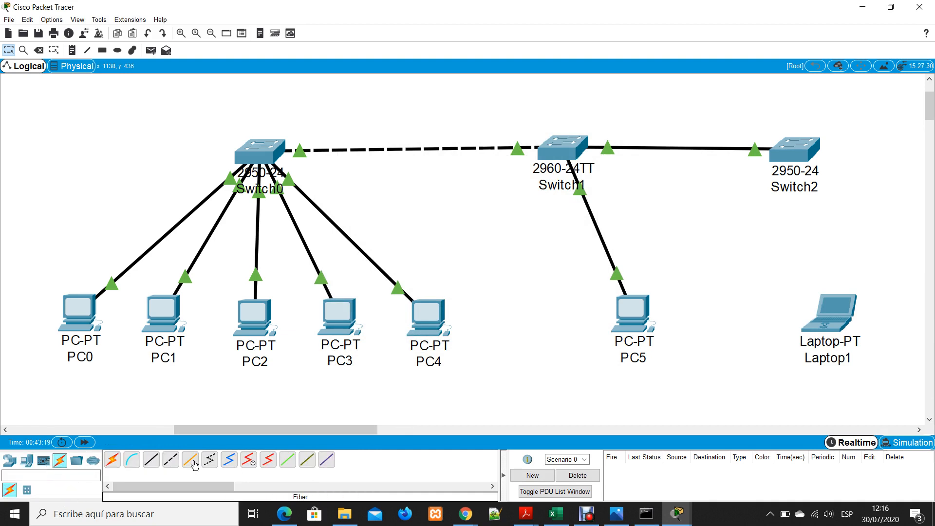
click(151, 460)
click(798, 151)
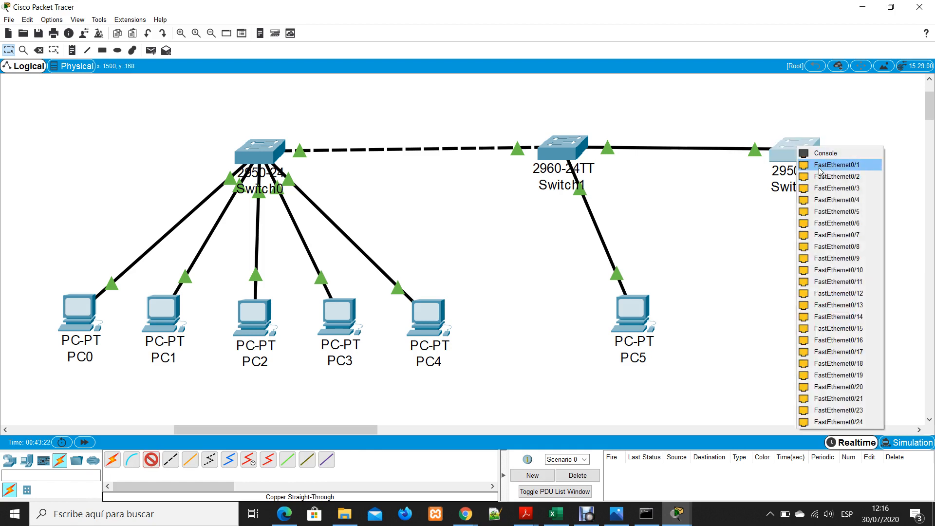
click(845, 212)
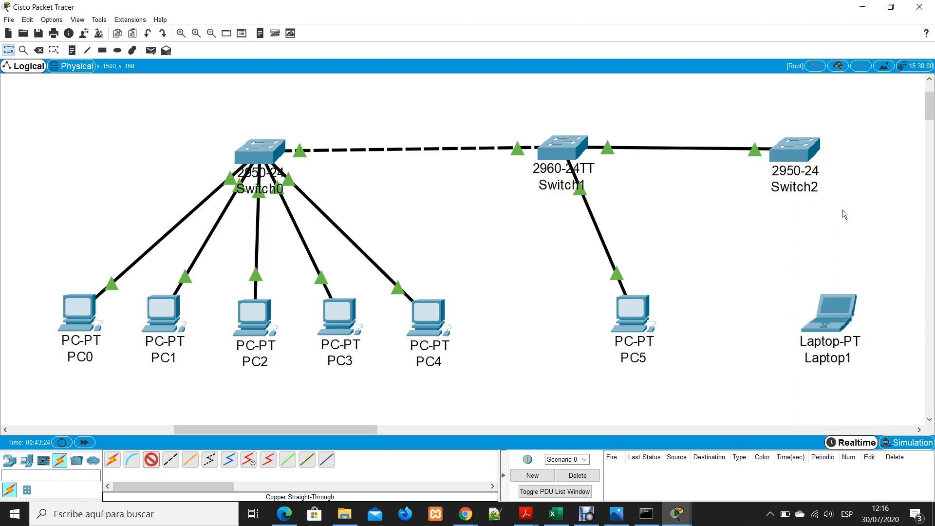
click(834, 325)
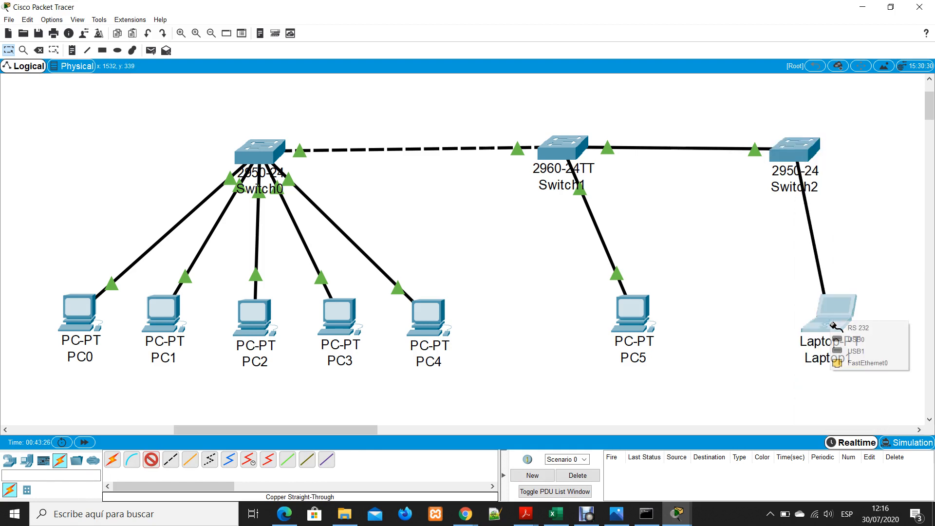
click(867, 363)
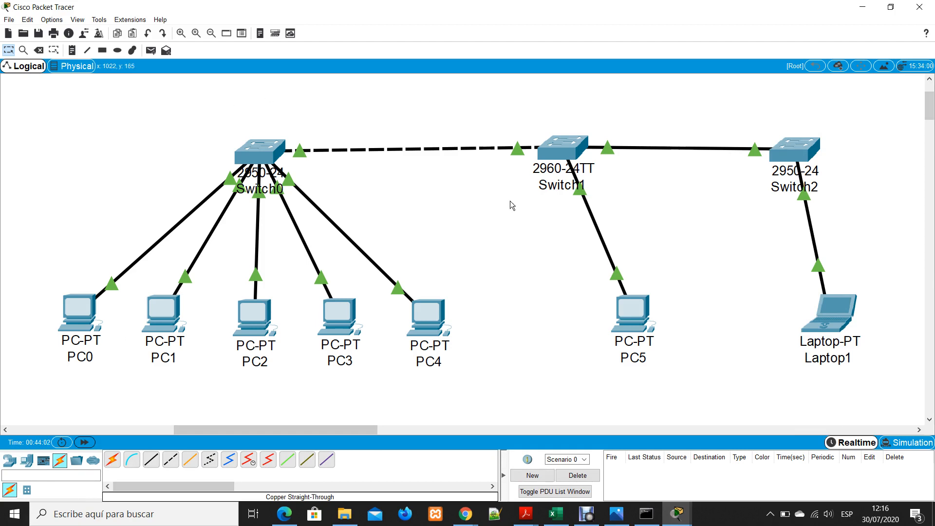
Give the laptop the static IP address 192.168.0.200 with subnet mask 255.255.255.0 and close its window
click(829, 316)
click(408, 123)
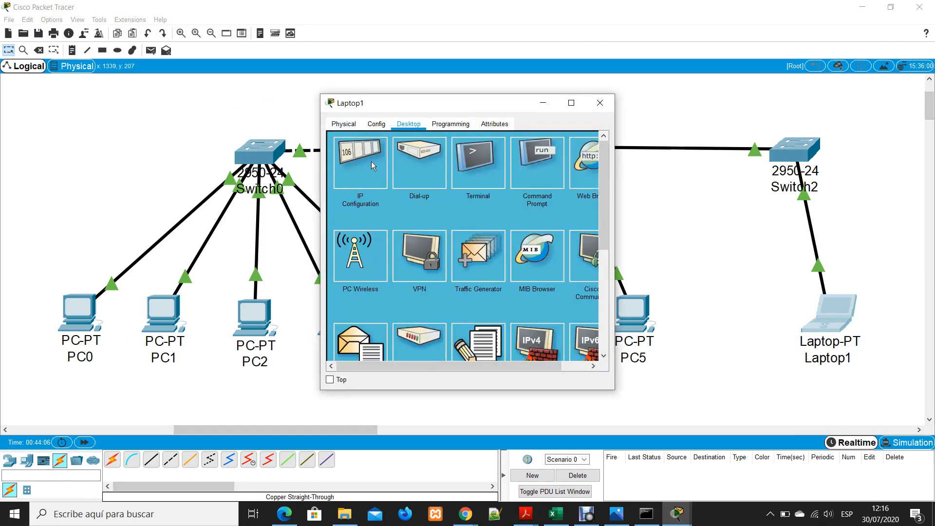
click(372, 166)
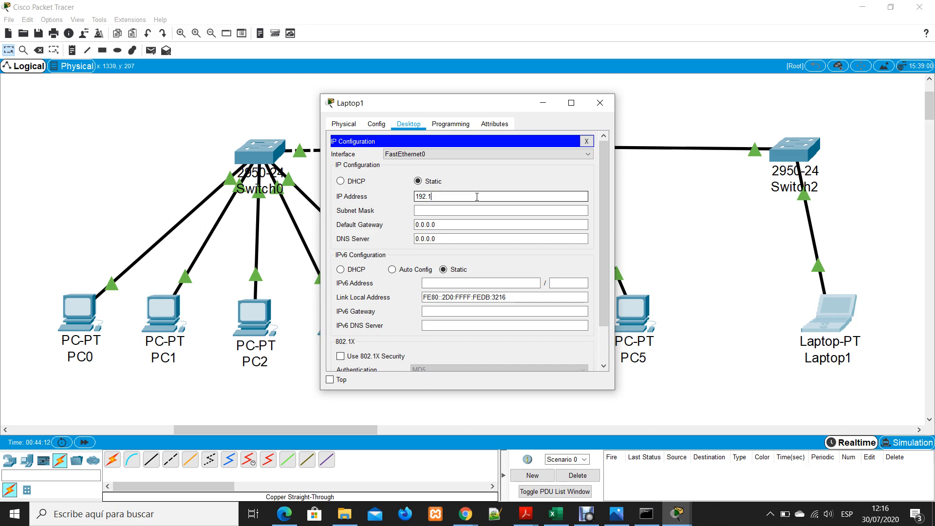
click(476, 196)
text(192.168.0.200)
key(Tab)
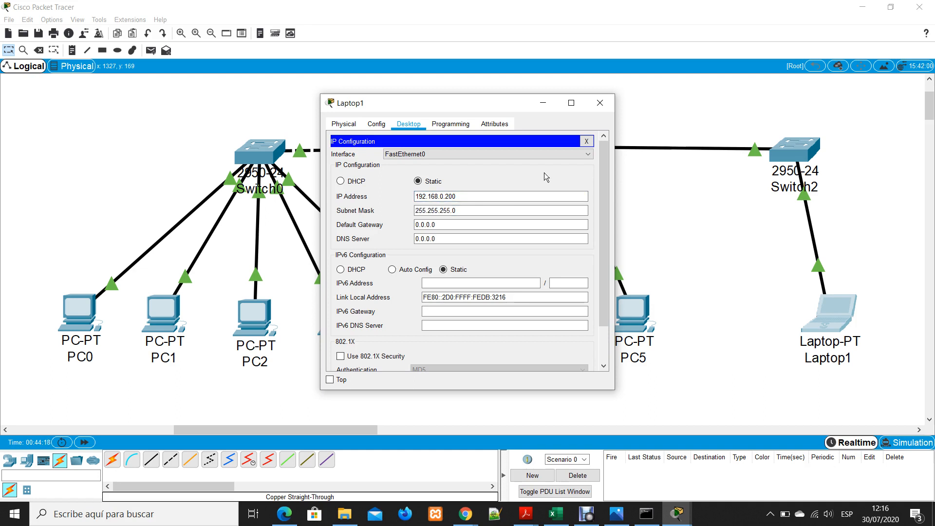
click(600, 103)
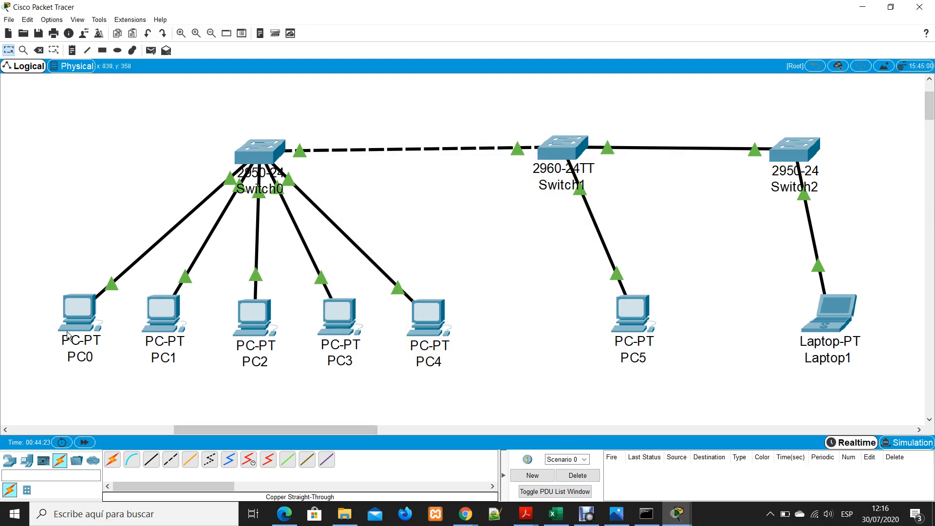
Add simple PDUs from PC3 to Laptop1 and from Laptop1 to PC5
click(151, 50)
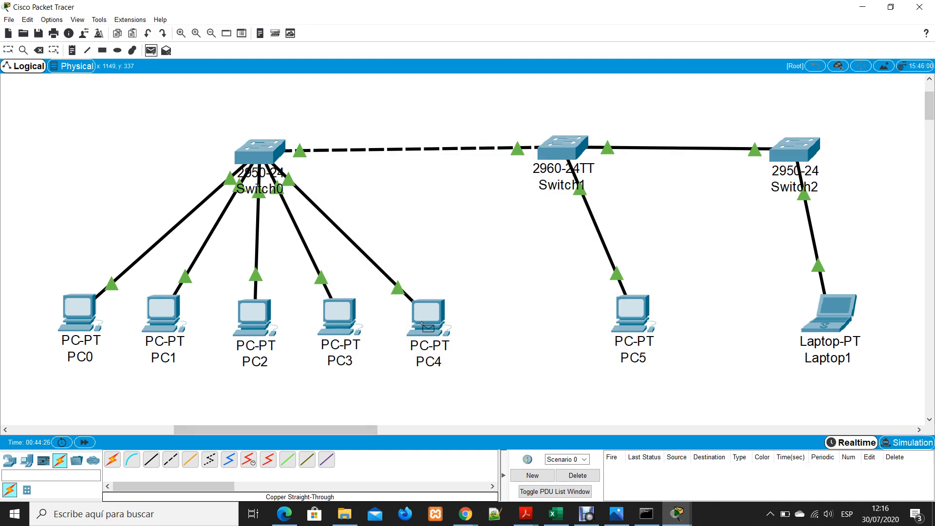
click(342, 320)
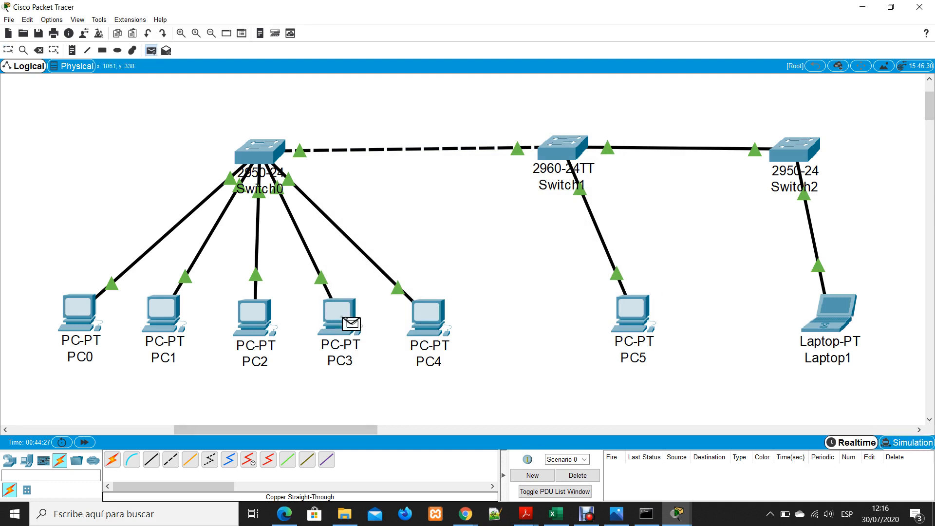
click(838, 303)
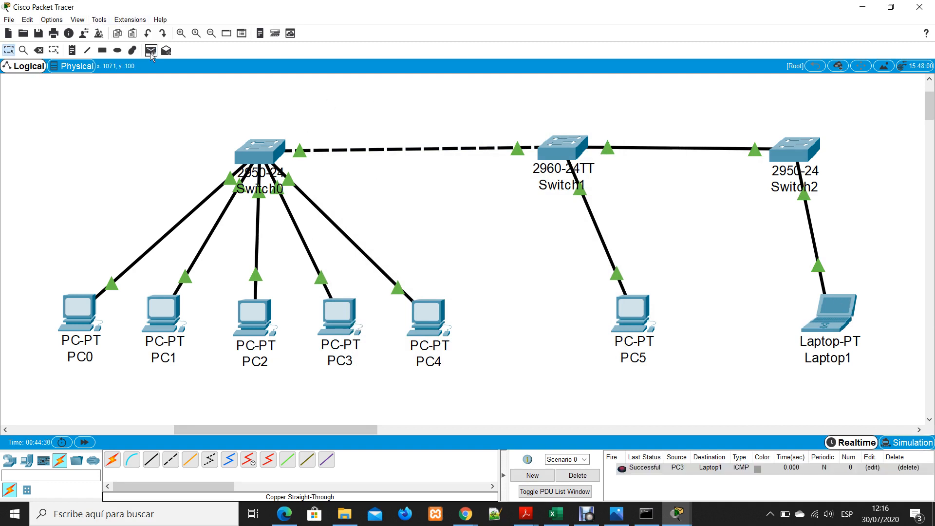
click(151, 51)
click(826, 306)
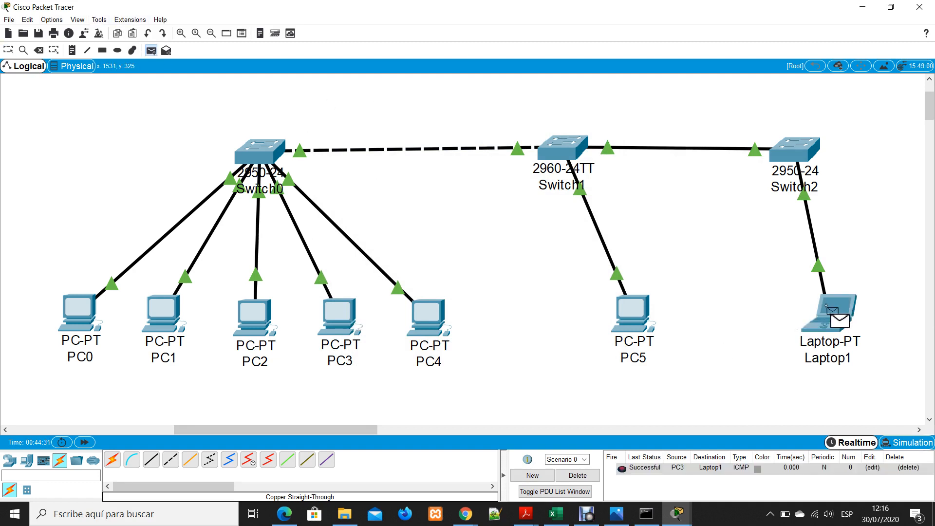
click(631, 314)
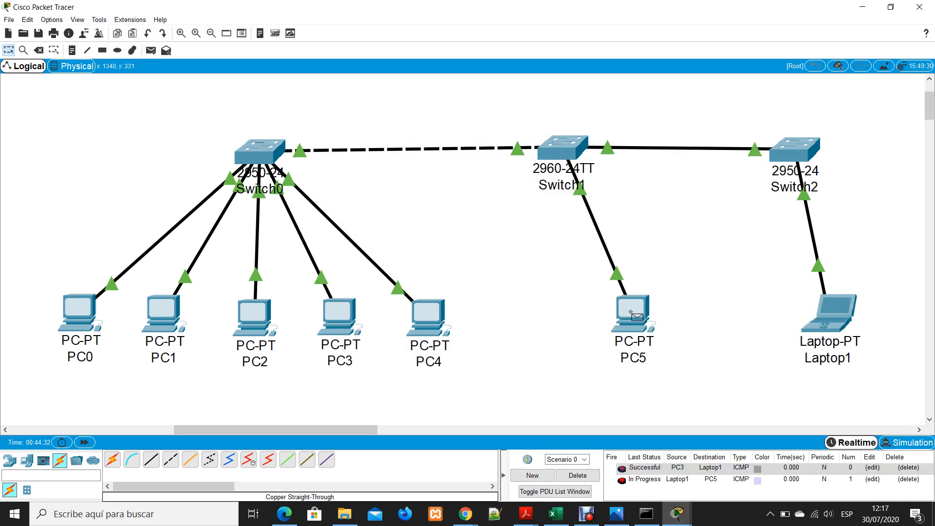
Play both PDUs in Simulation mode and close the Simulation Panel
click(903, 442)
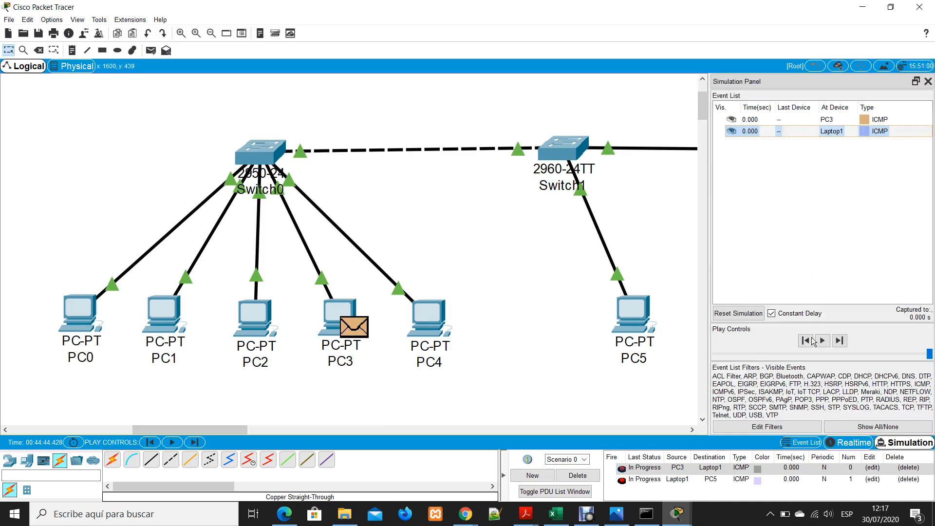
click(822, 340)
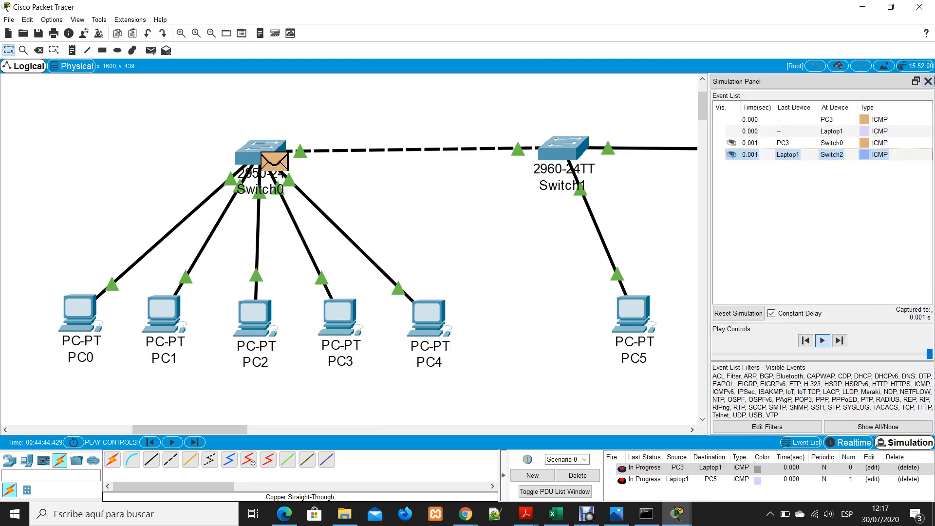
click(928, 82)
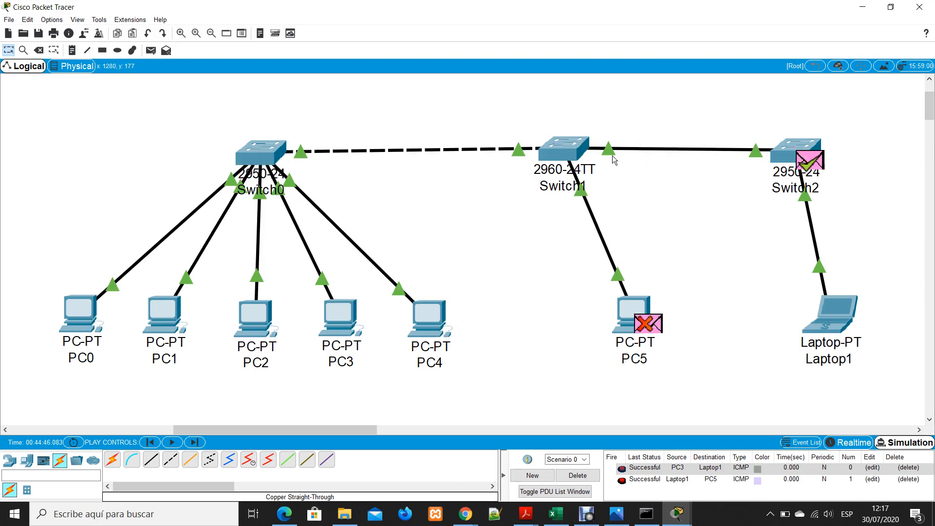
Examine the ports in Switch1's physical device view and close its window
click(565, 149)
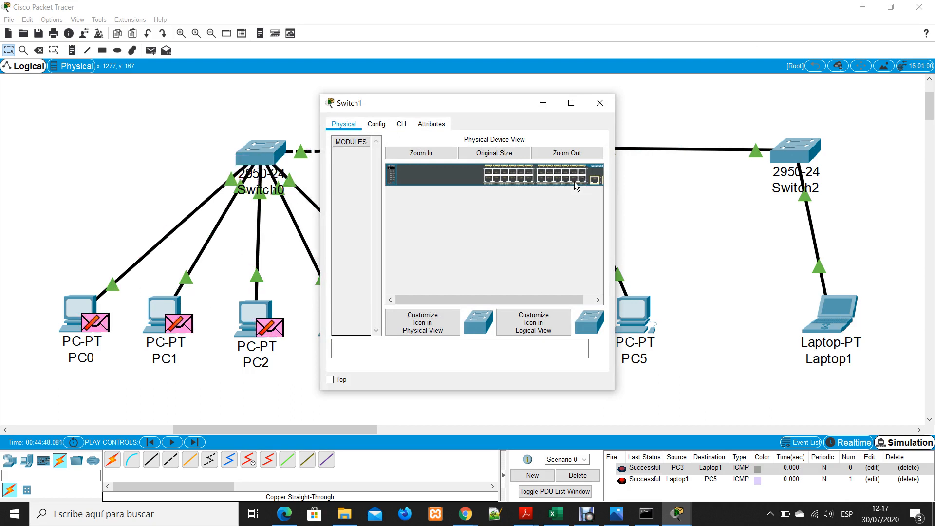
drag(491, 300, 520, 298)
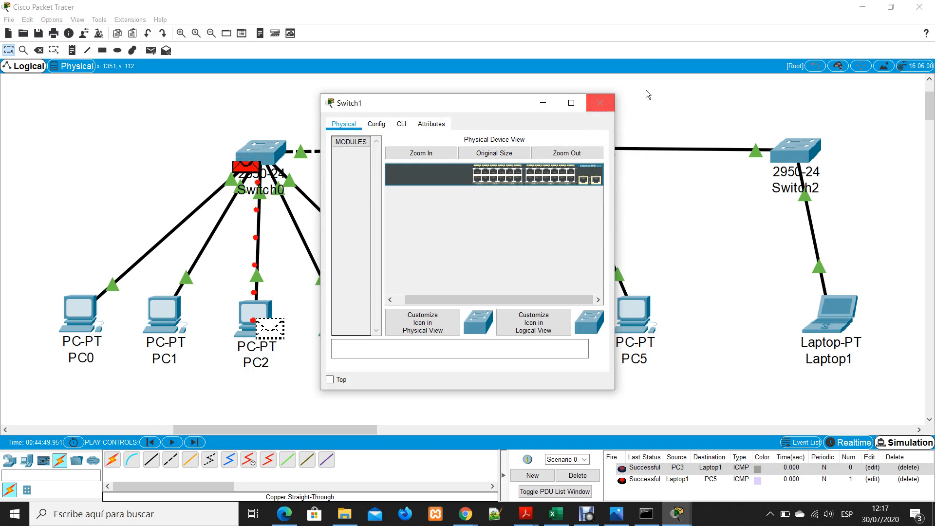
click(600, 103)
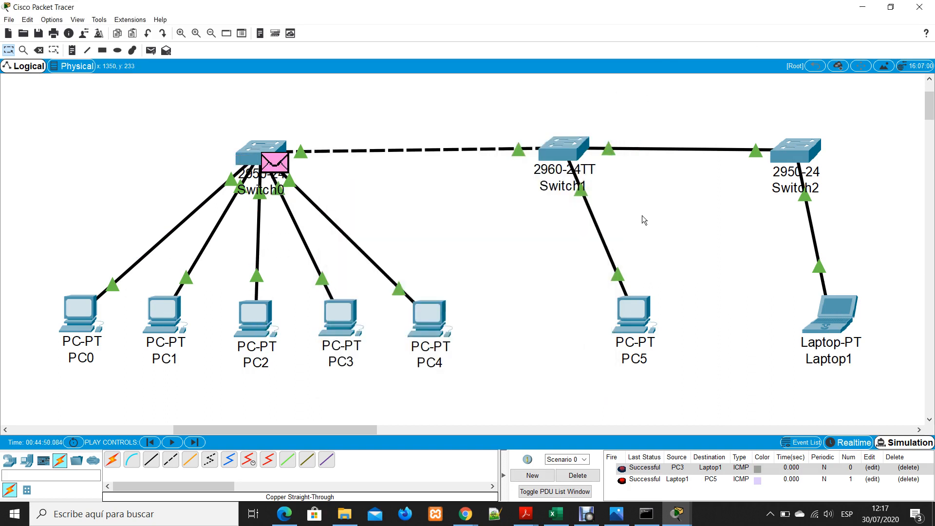
click(570, 148)
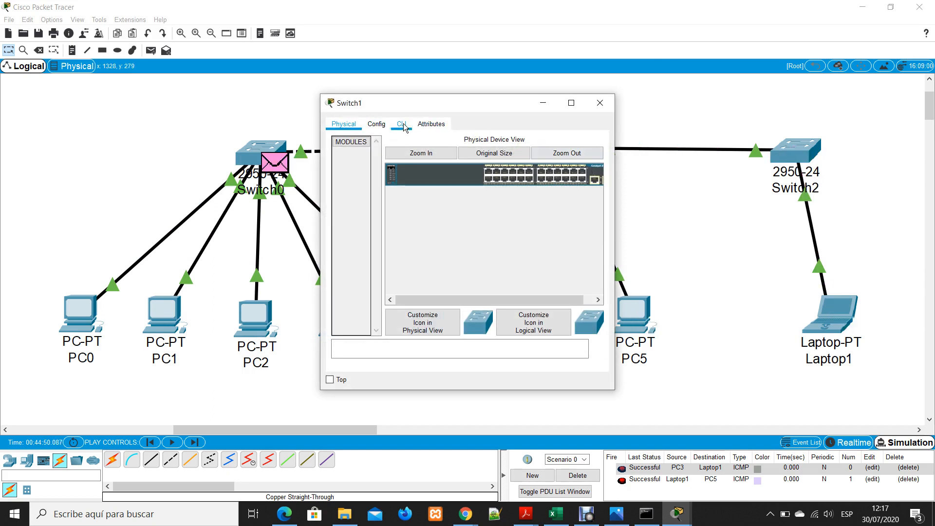
click(598, 107)
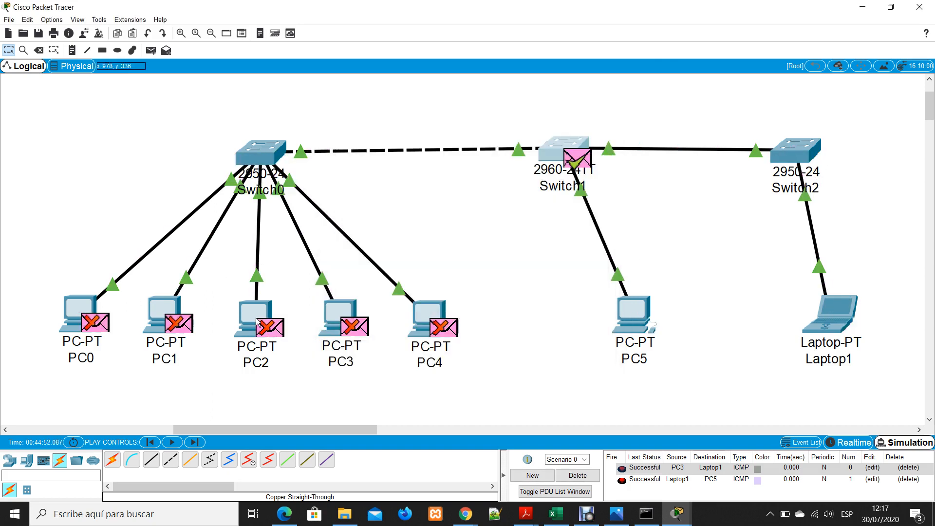
click(558, 141)
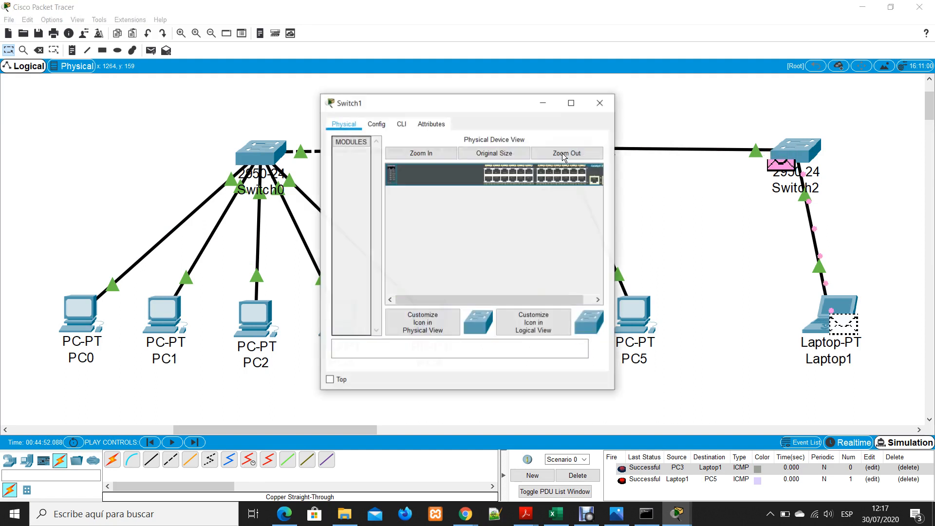
click(600, 103)
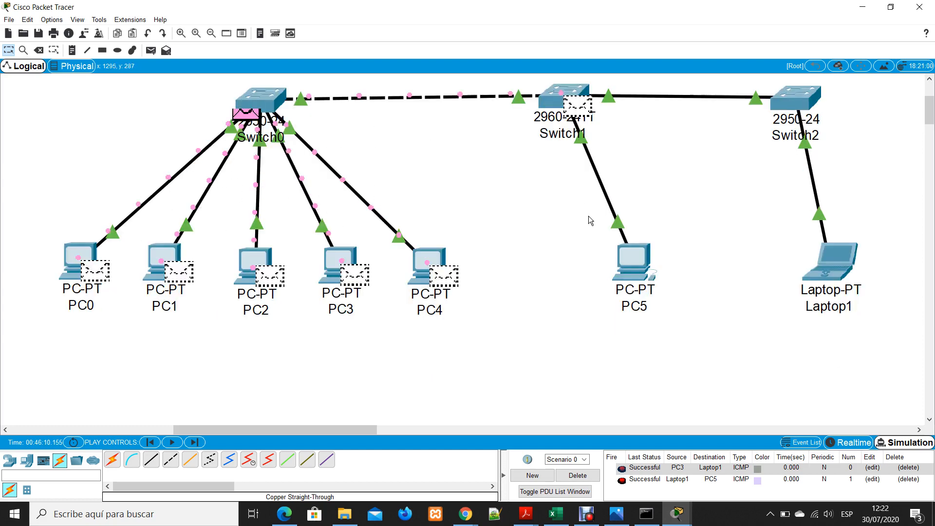
Zoom out the workspace and bring the whole network, from PC0 to Laptop1, into view
scroll(589, 221, down, 3)
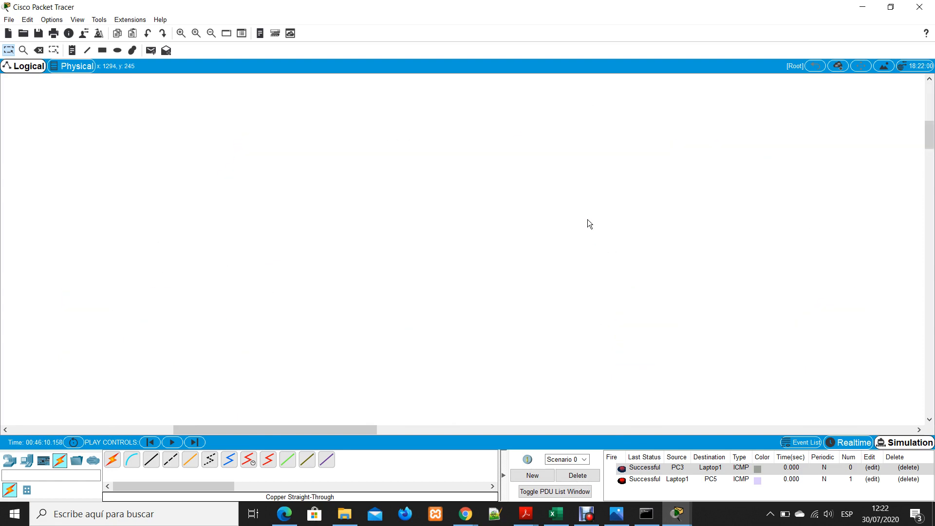
scroll(586, 231, down, 10)
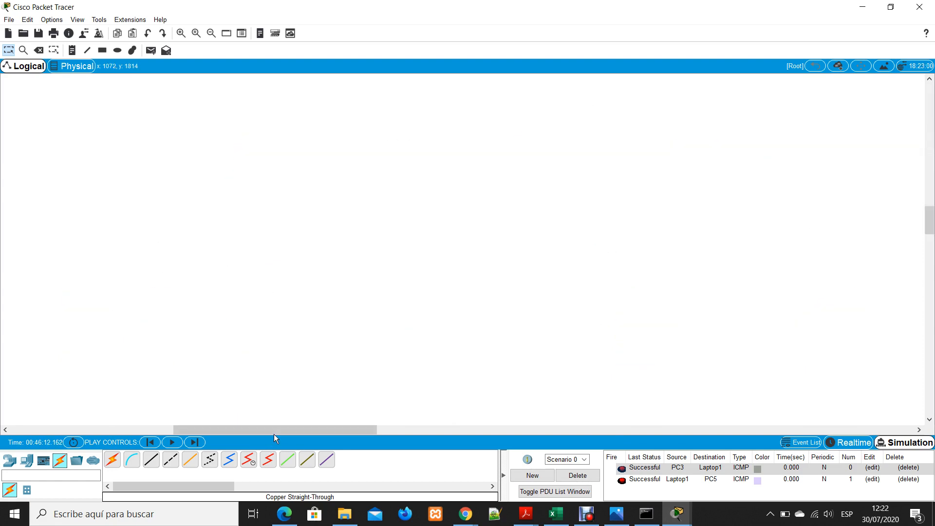
drag(274, 432, 475, 432)
scroll(658, 191, up, 10)
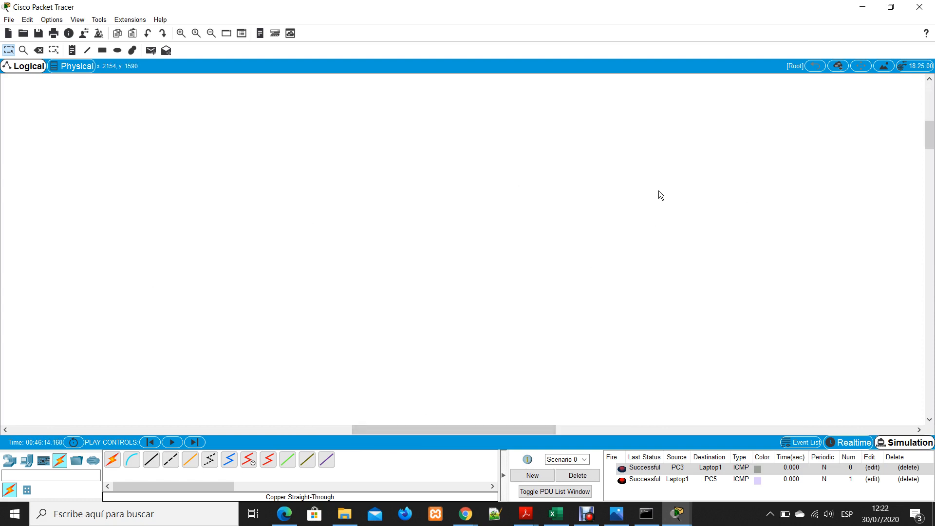
scroll(519, 346, down, 3)
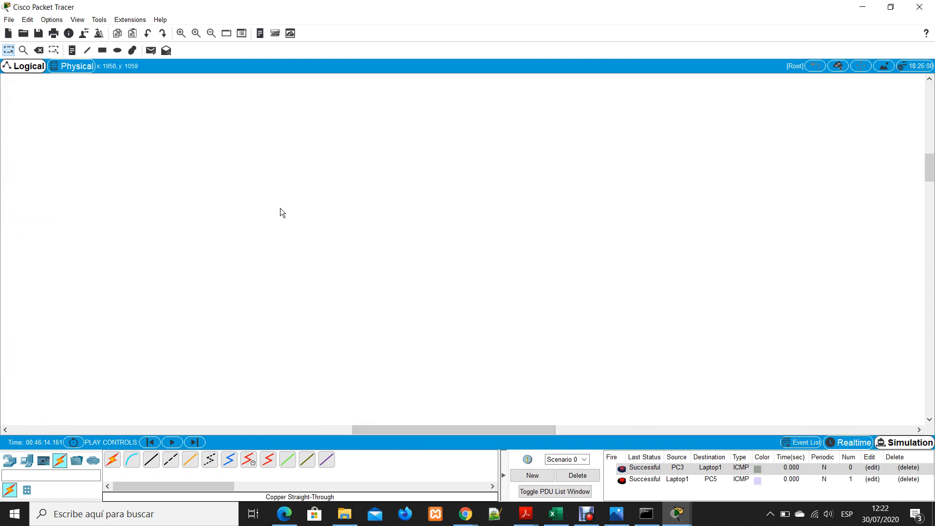
click(210, 33)
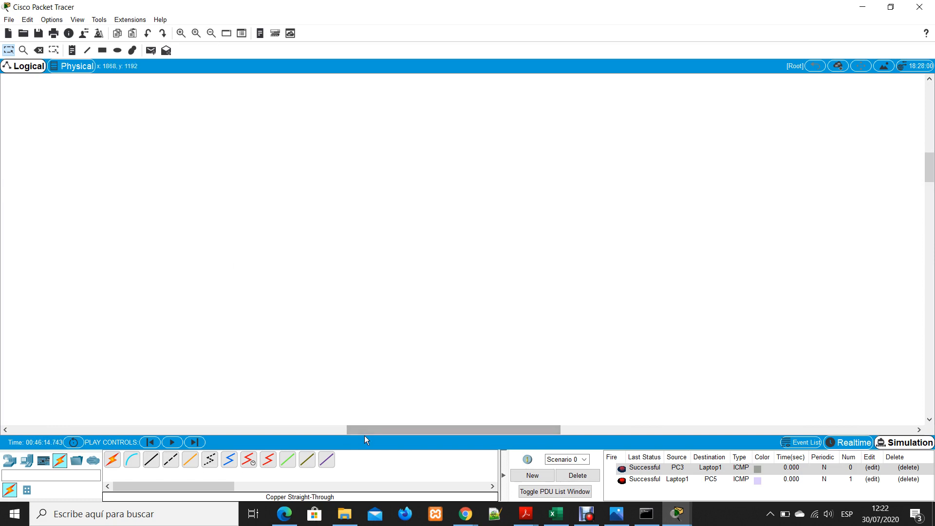
drag(364, 435, 1, 438)
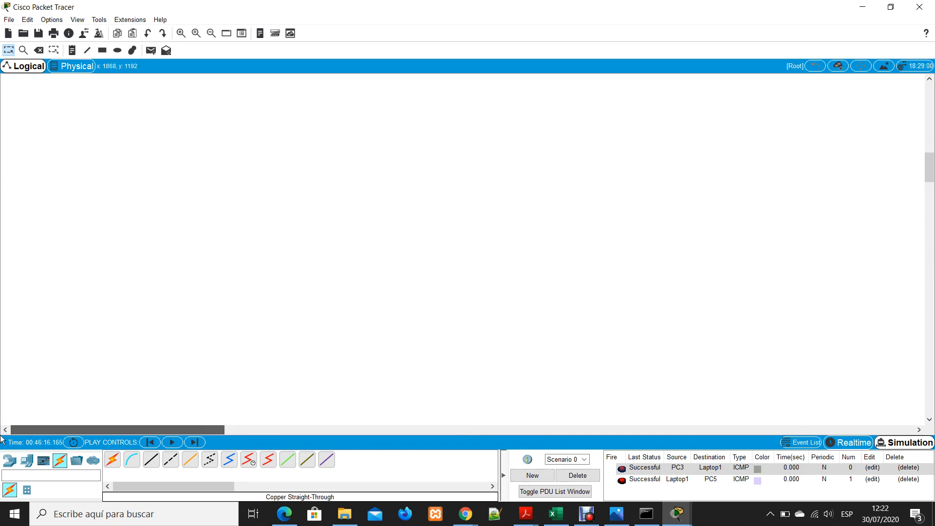
scroll(892, 159, up, 5)
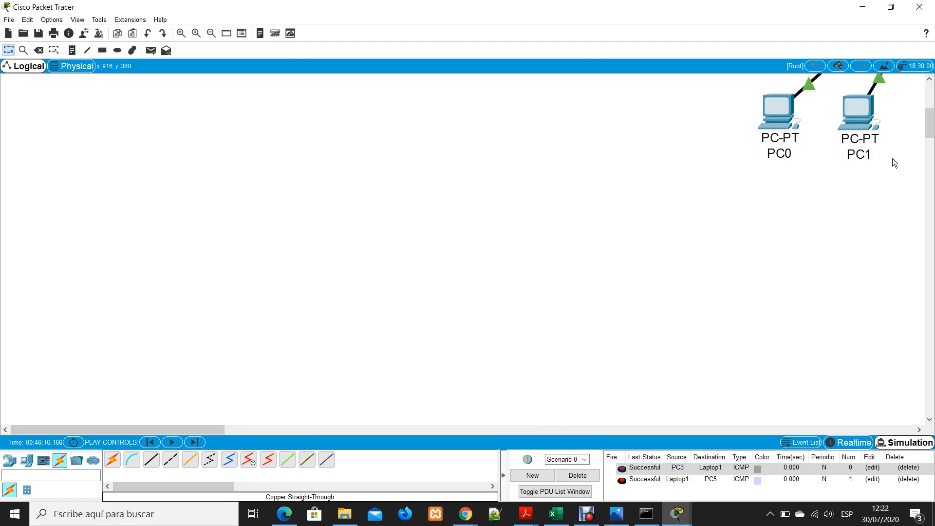
drag(163, 428, 397, 392)
scroll(482, 238, up, 2)
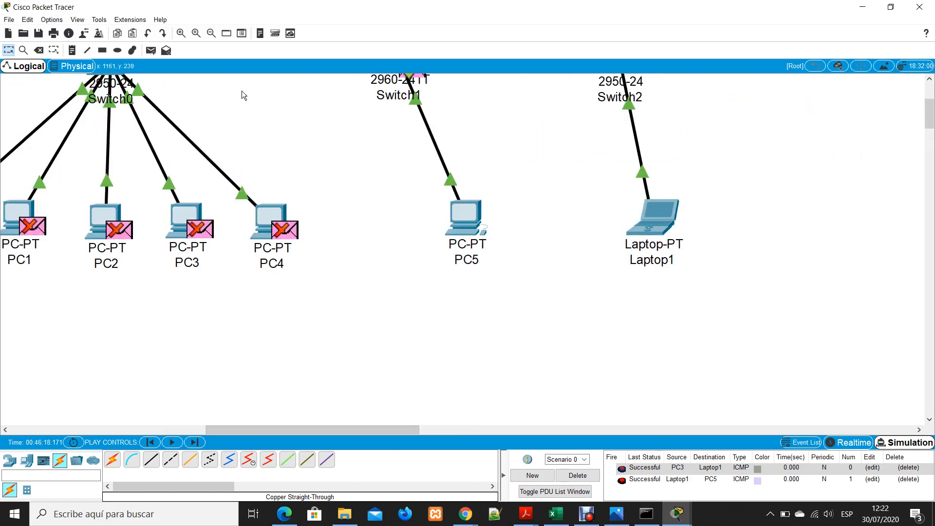
click(206, 35)
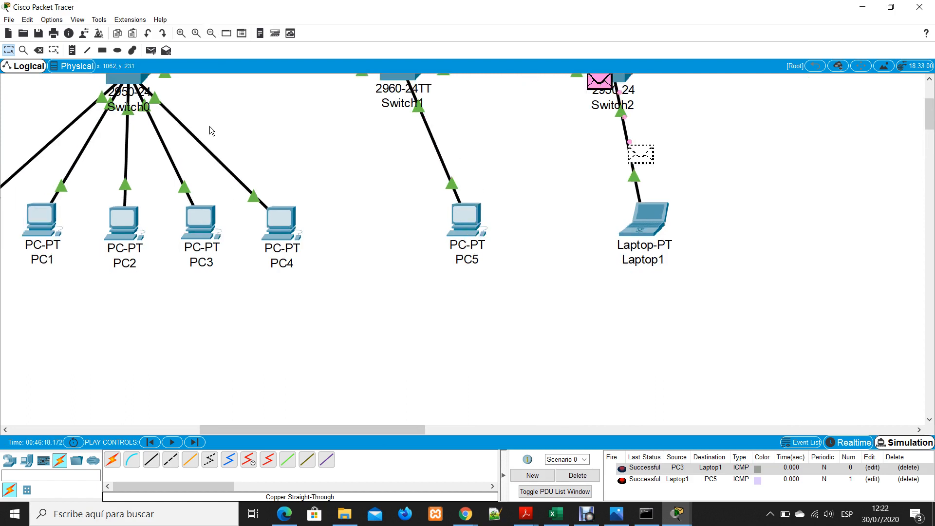
click(210, 33)
click(212, 36)
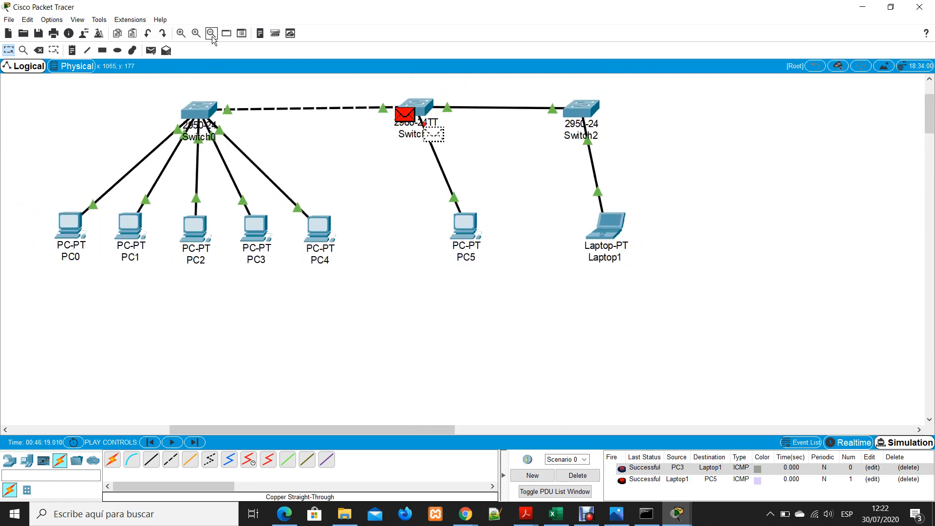
click(213, 37)
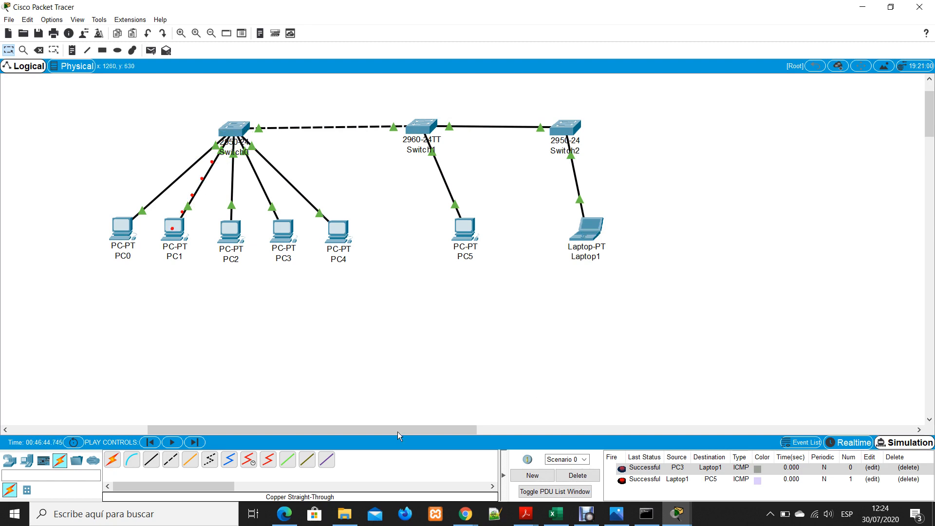
Switch to File Explorer and open ELECTRÓNICA.docx from the Descargas folder in Word
click(340, 519)
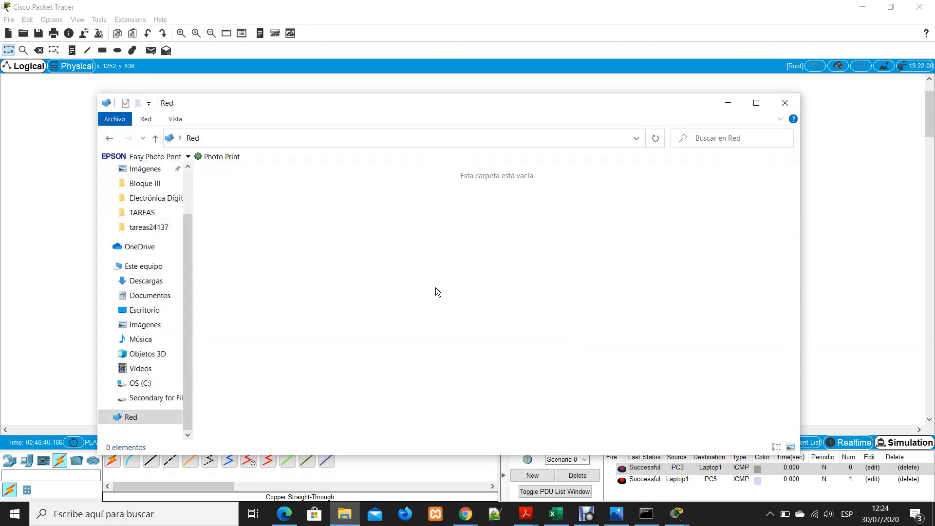
scroll(146, 293, up, 2)
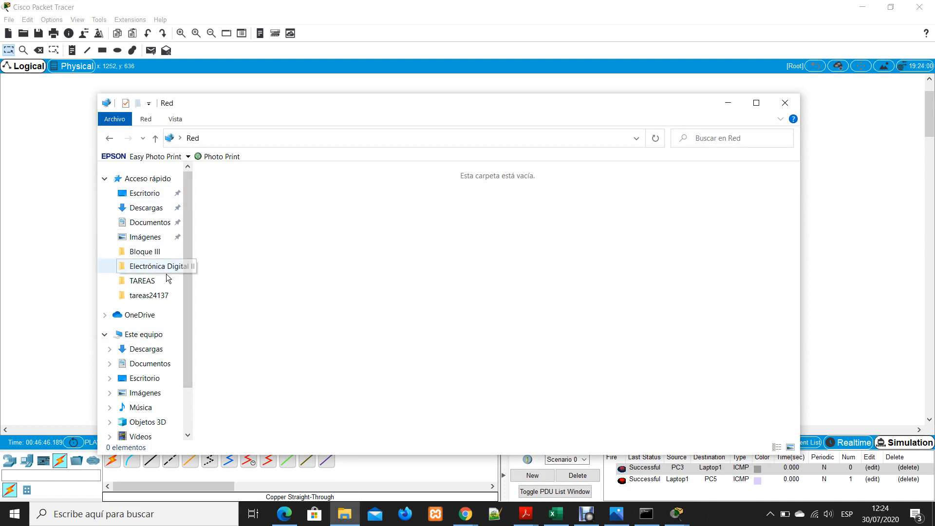
scroll(177, 292, down, 2)
scroll(173, 278, down, 1)
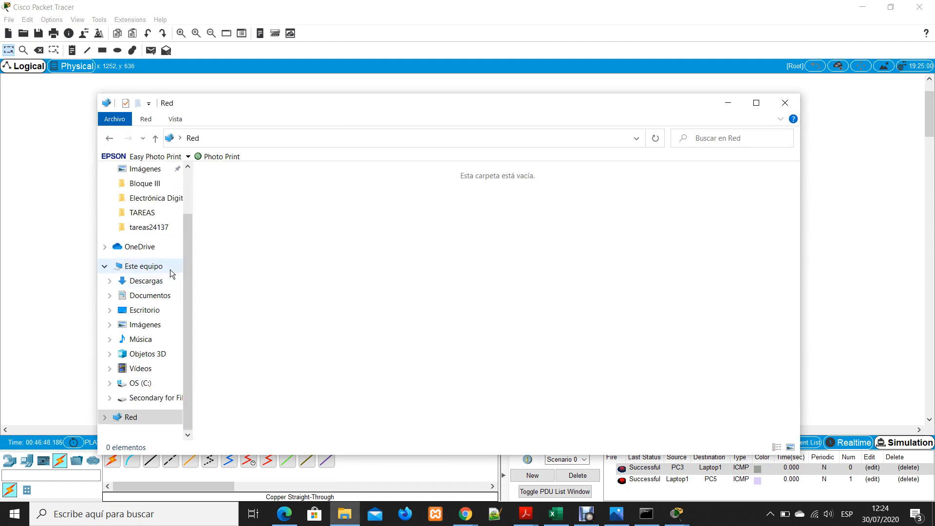
scroll(172, 263, up, 2)
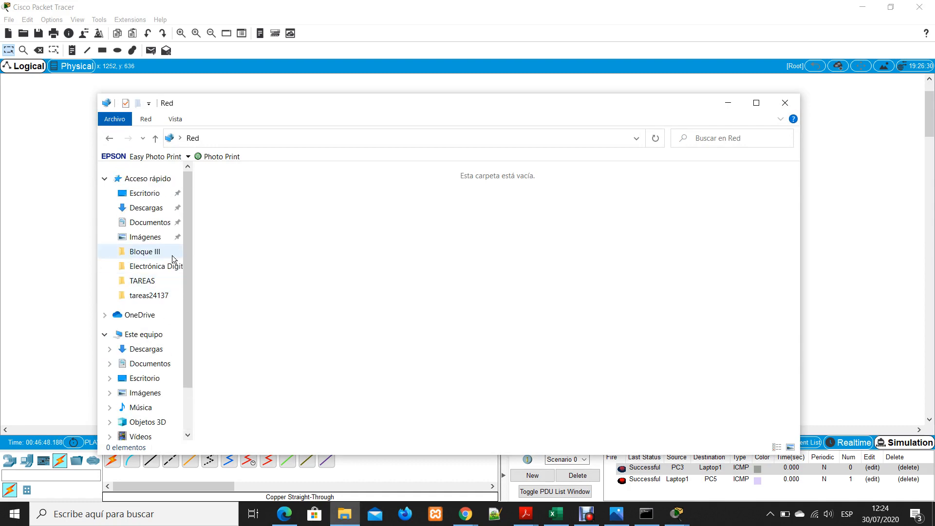
click(157, 207)
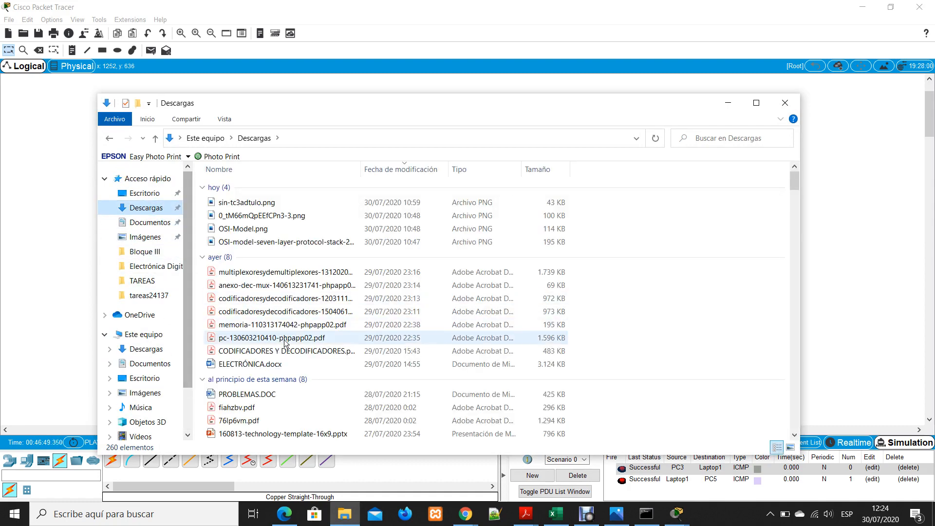
scroll(285, 340, down, 2)
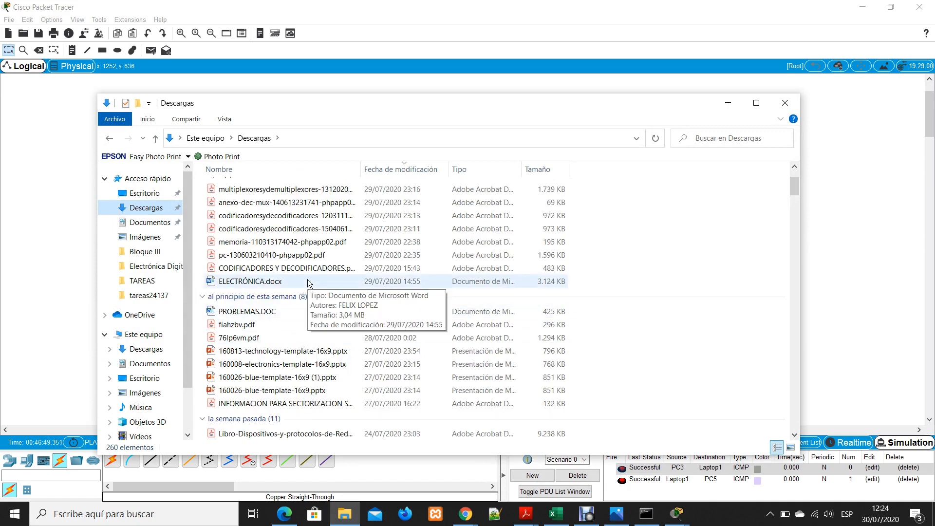
scroll(287, 306, down, 1)
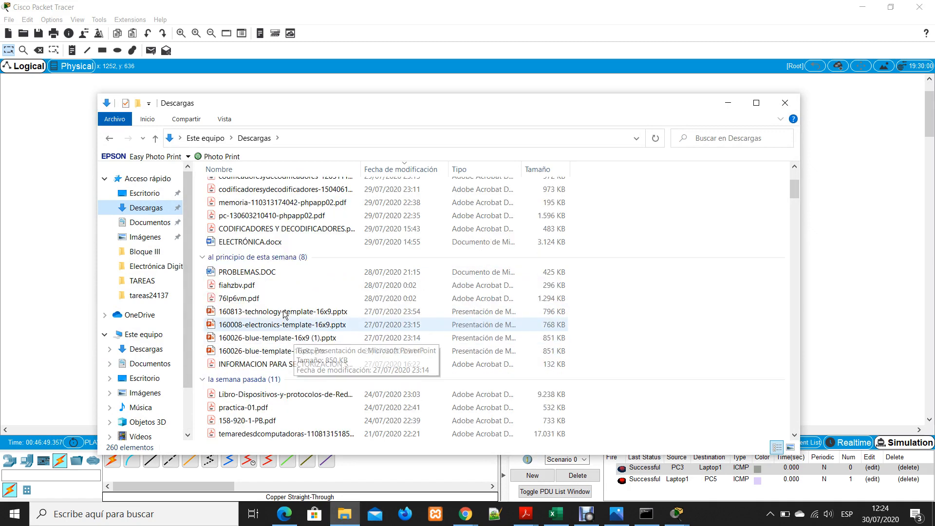
scroll(283, 319, down, 1)
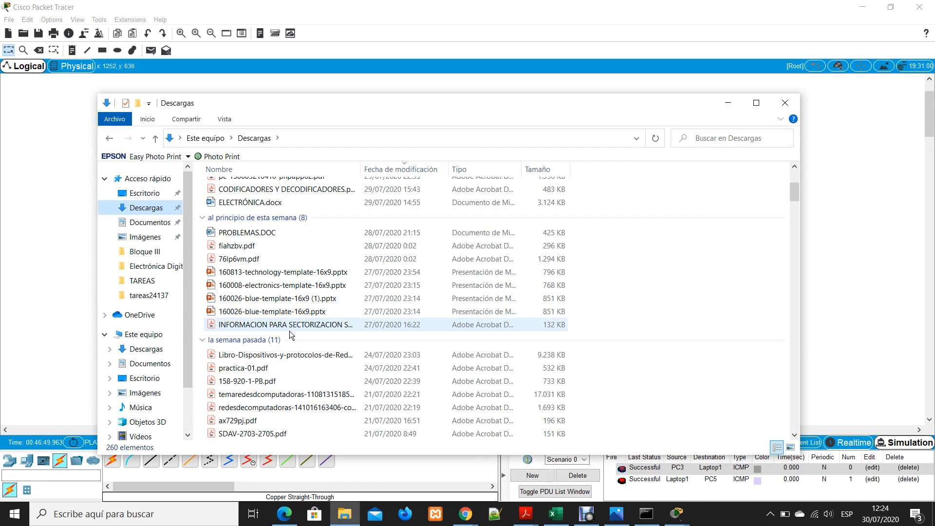
scroll(289, 331, up, 3)
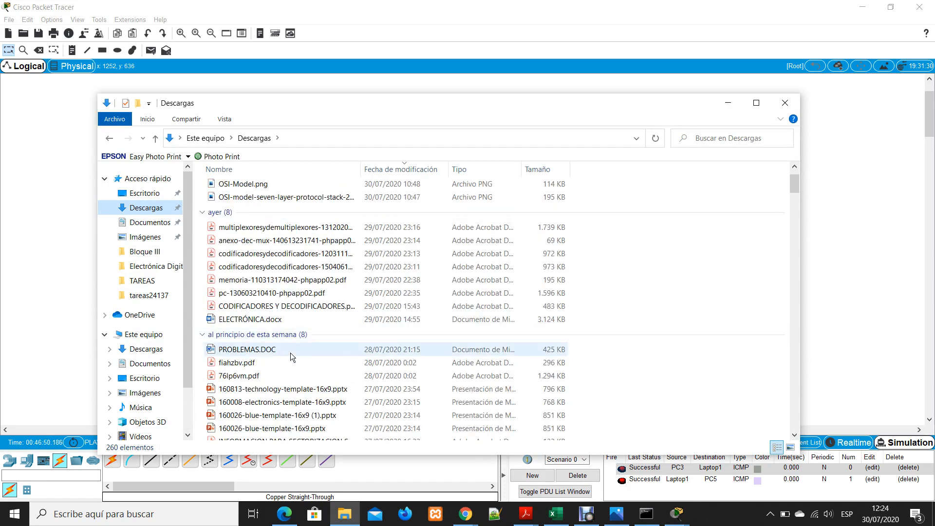
scroll(284, 346, up, 1)
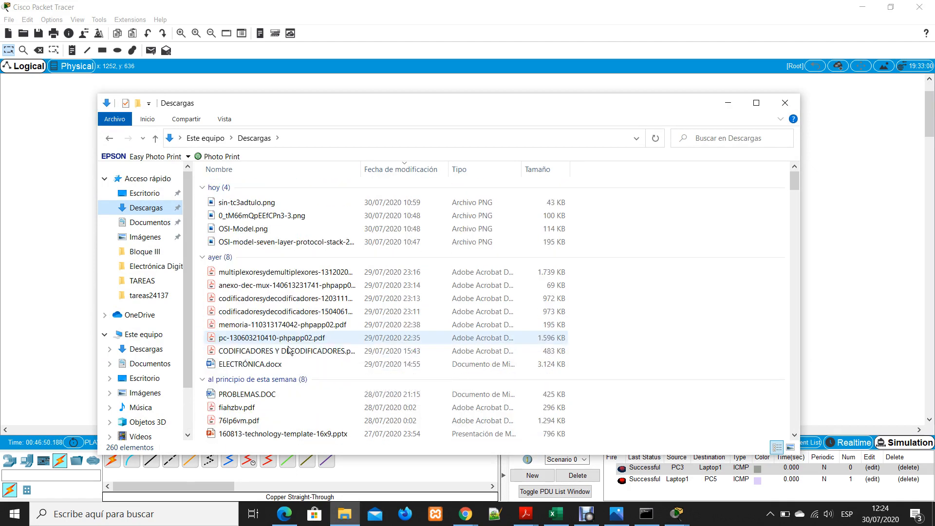
double_click(282, 367)
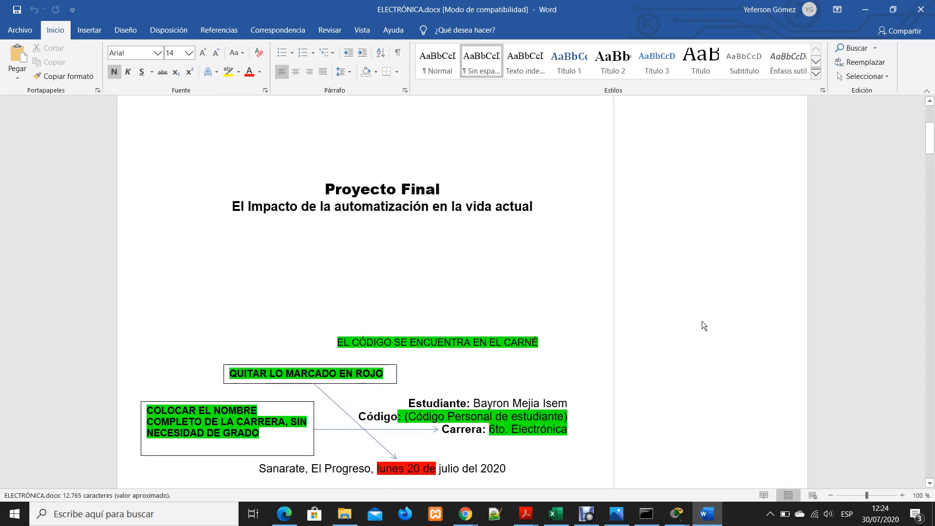
Review the Proyecto Final cover page, including the school header, the student details and the highlighted correction notes
scroll(682, 306, down, 6)
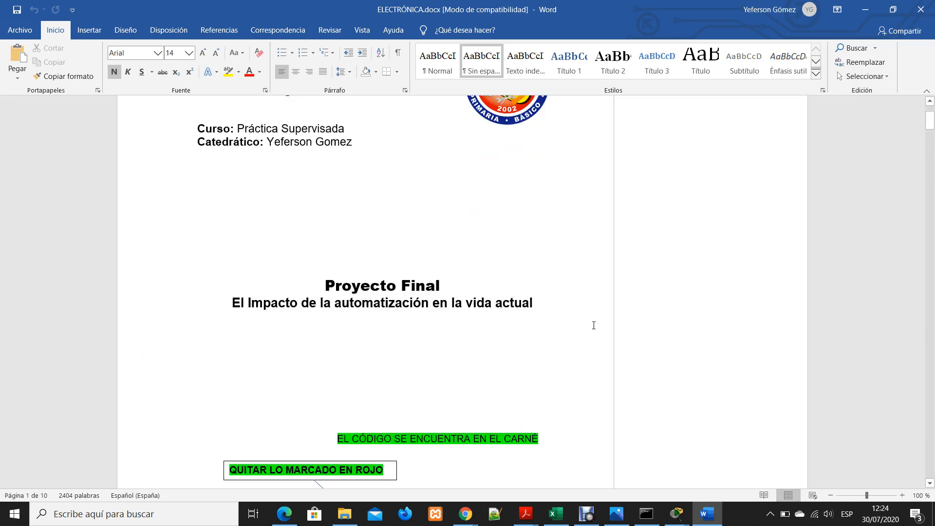
scroll(592, 327, down, 3)
scroll(227, 202, up, 10)
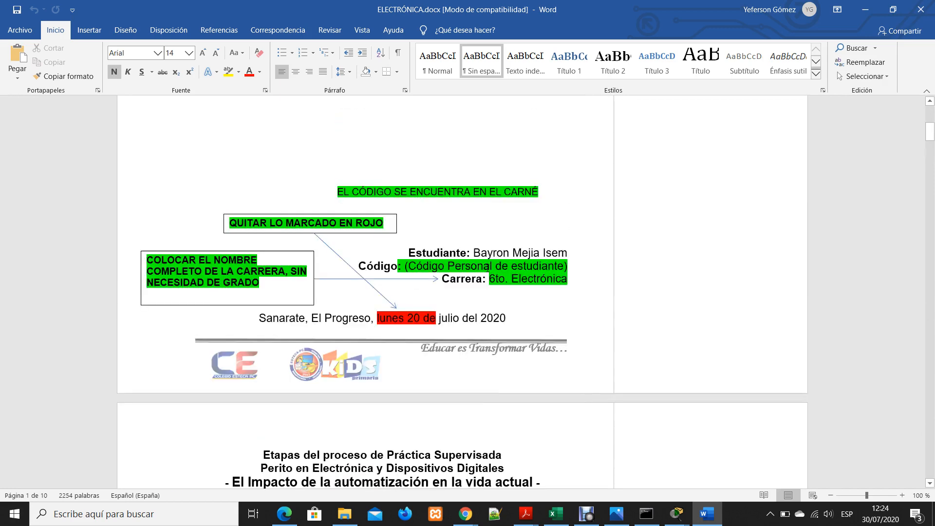
scroll(340, 233, down, 5)
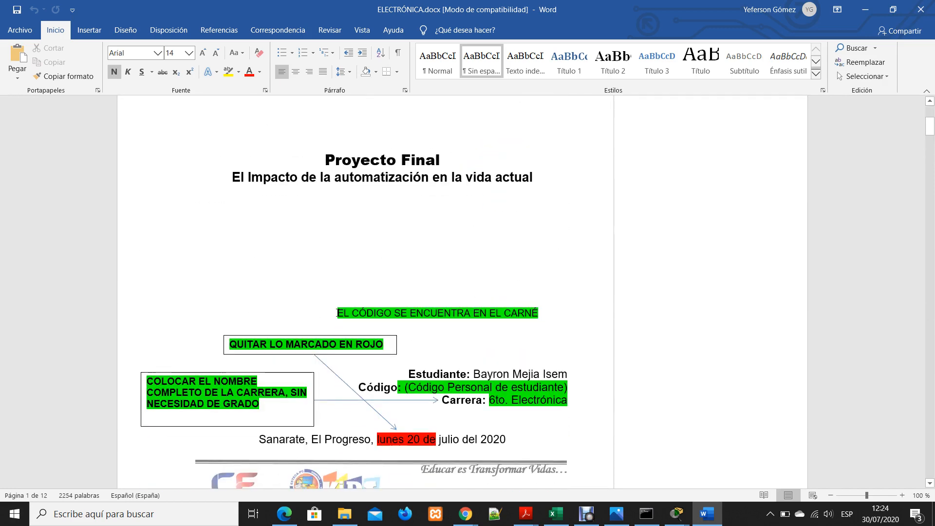
scroll(640, 248, up, 5)
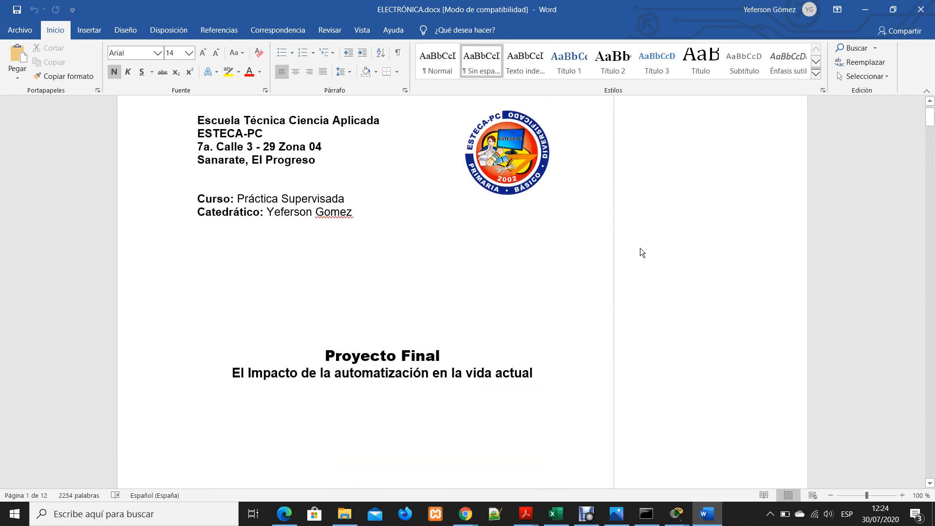
scroll(640, 247, up, 1)
scroll(639, 247, down, 3)
scroll(496, 254, up, 3)
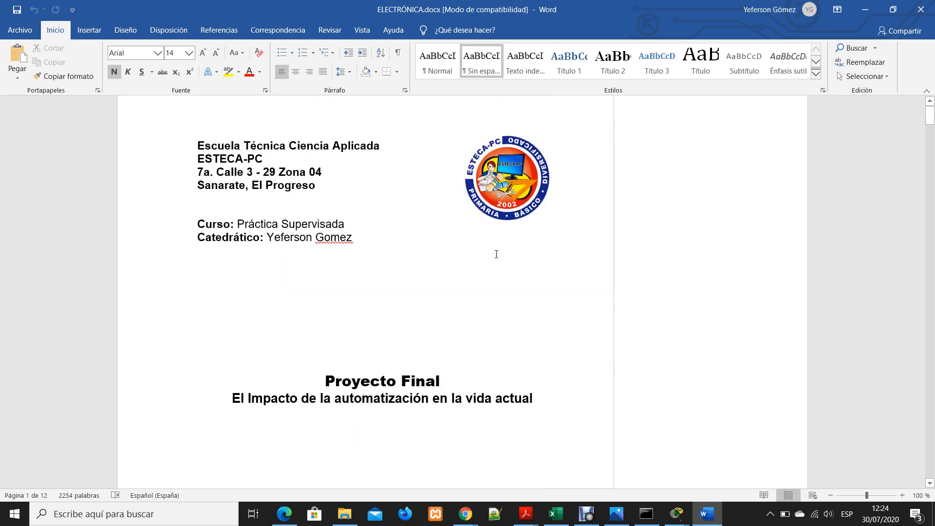
scroll(496, 254, up, 1)
scroll(380, 269, down, 7)
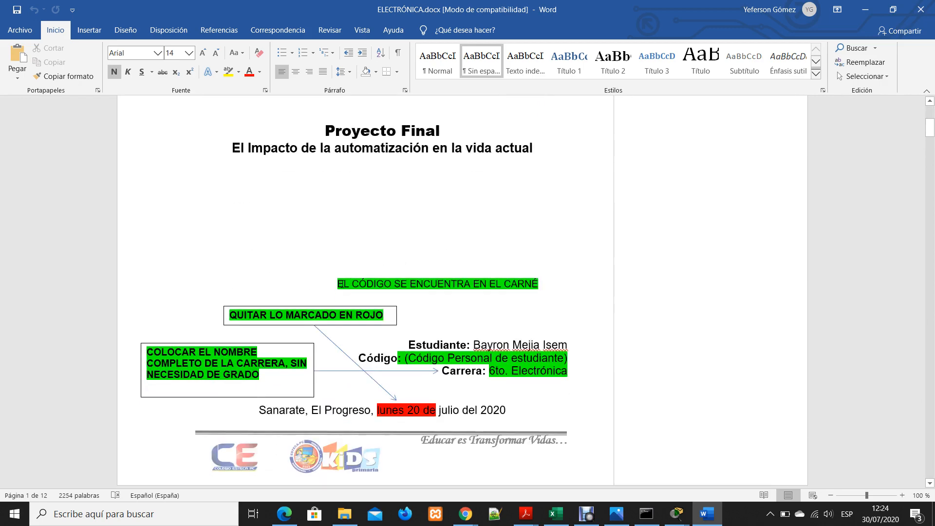
scroll(386, 301, down, 3)
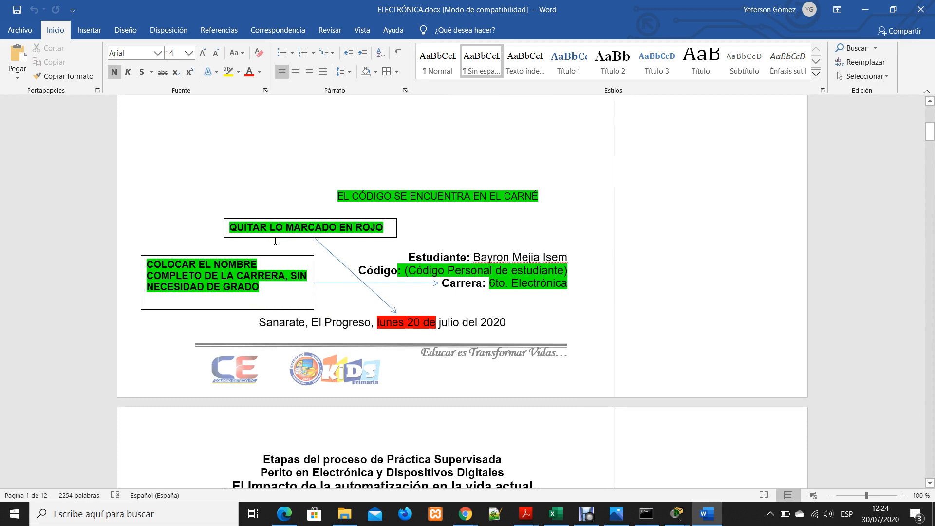
Examine the cover page's date line, selecting "julio del 2020" beside the red-marked text and clearing the selection
click(414, 321)
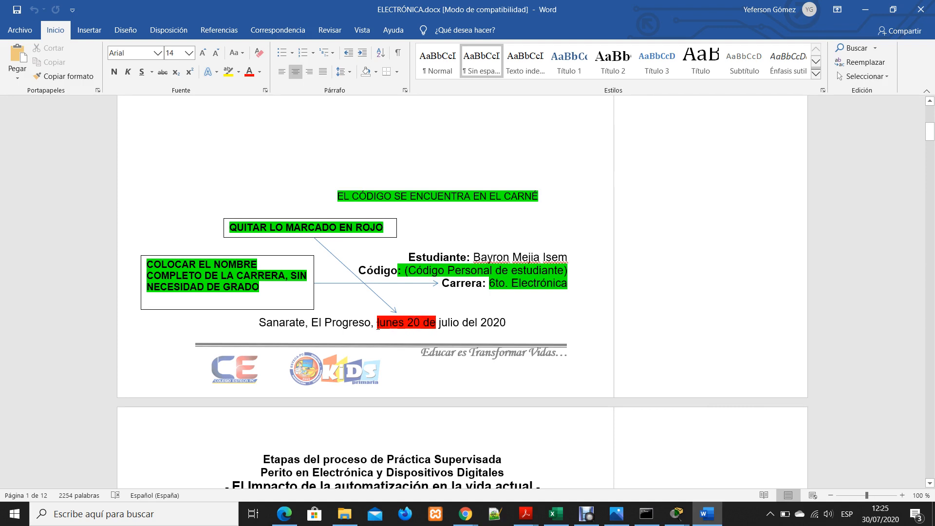
drag(380, 326, 443, 331)
click(443, 330)
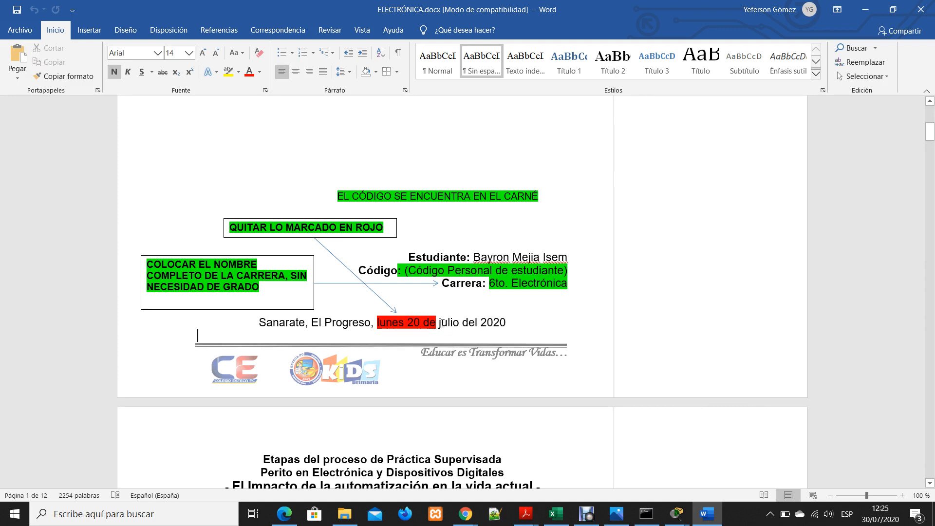
click(440, 322)
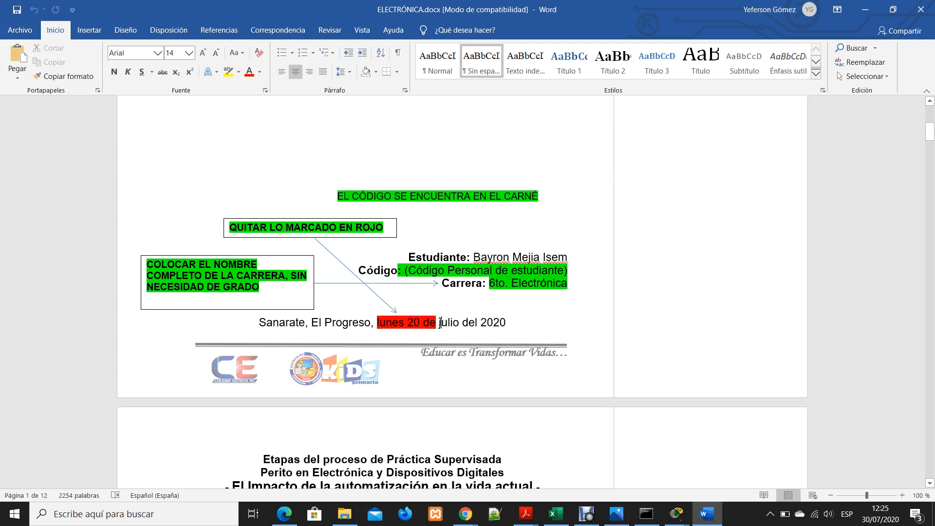
drag(440, 322, 525, 321)
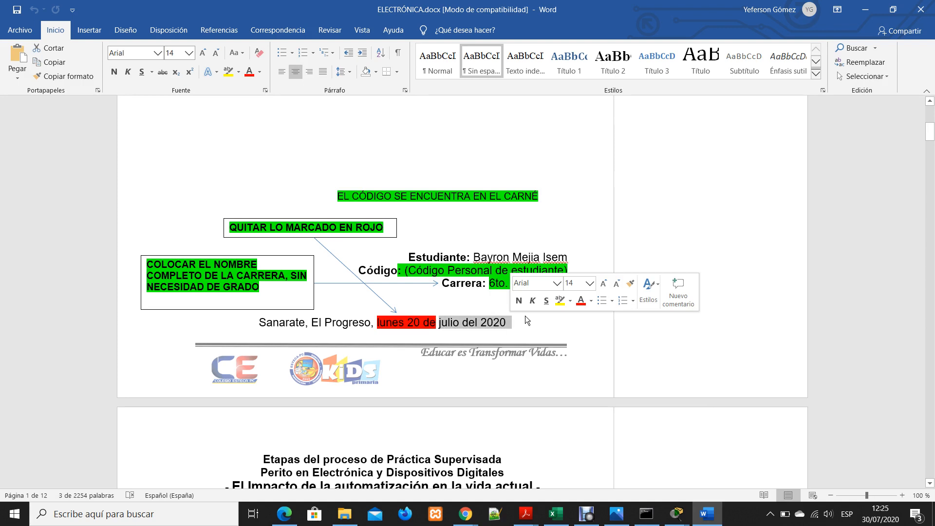
click(507, 318)
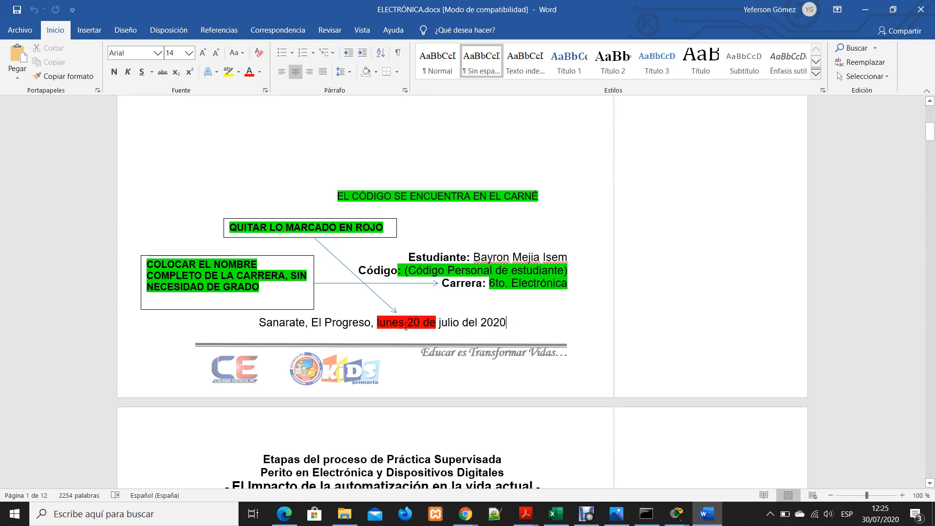
key(Up)
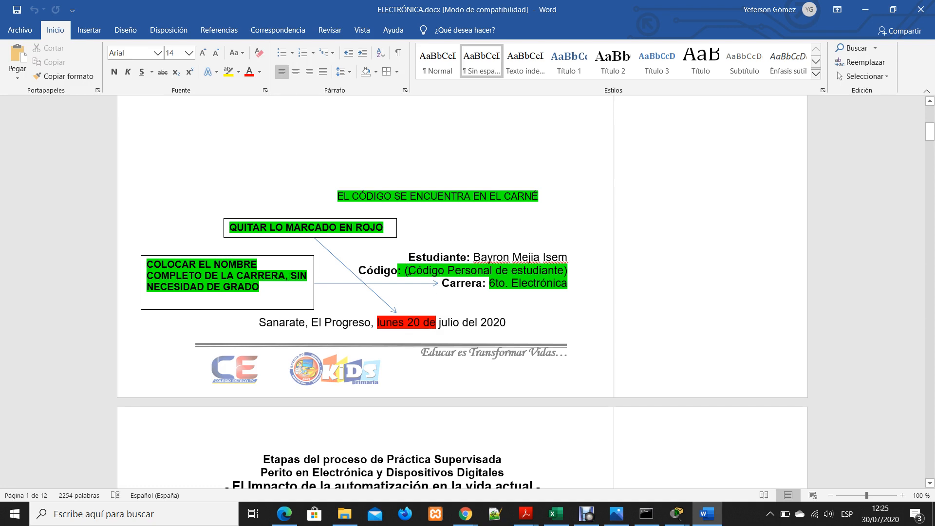
Examine the cover page's Código line, the note about the carné and the "6to. Electrónica" career entry, selecting each text and clearing the selection
drag(406, 267, 568, 268)
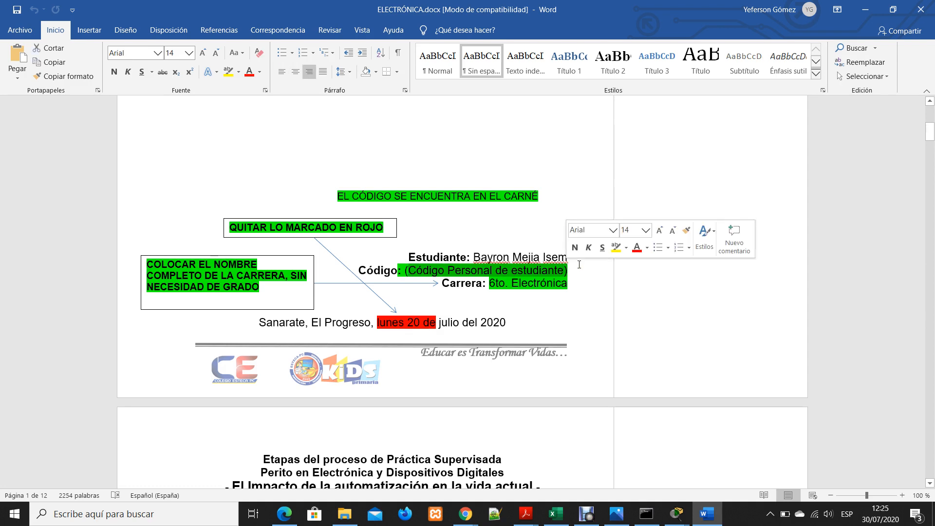
click(575, 271)
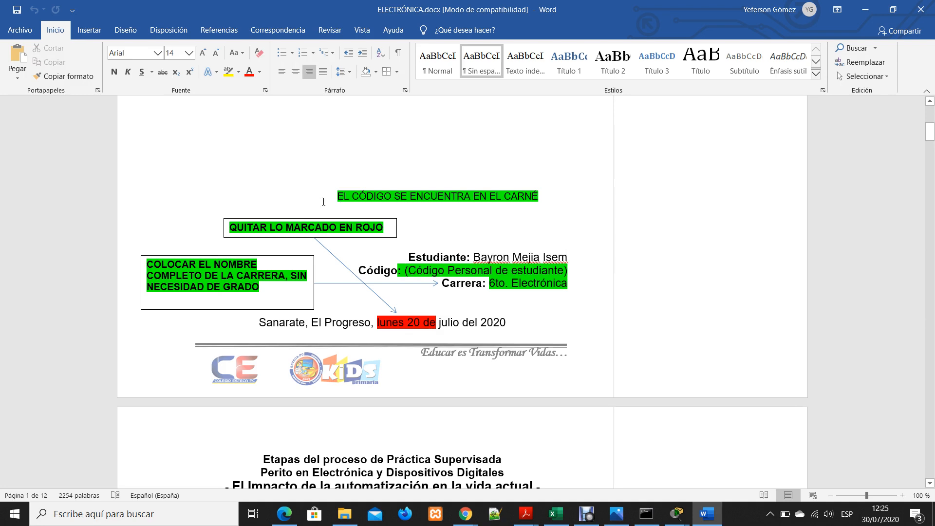
drag(337, 197, 489, 195)
click(540, 209)
drag(489, 283, 559, 283)
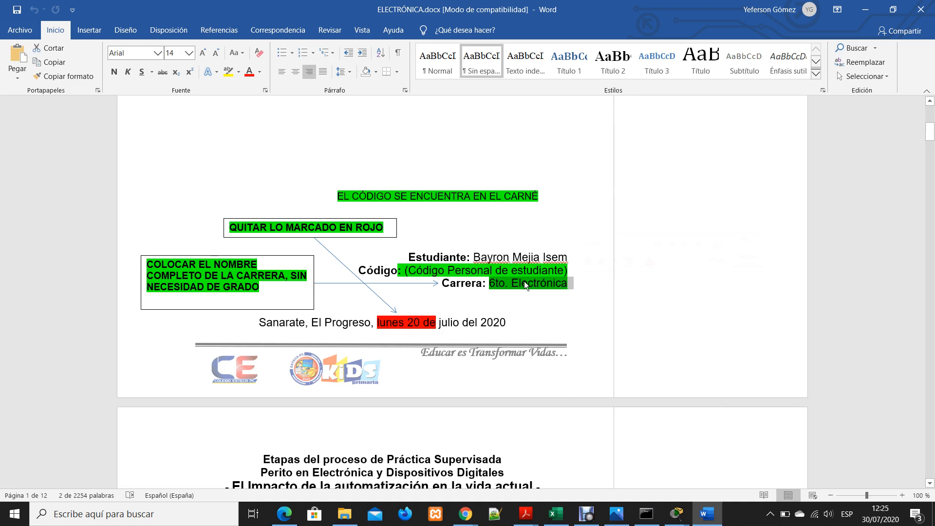
click(489, 286)
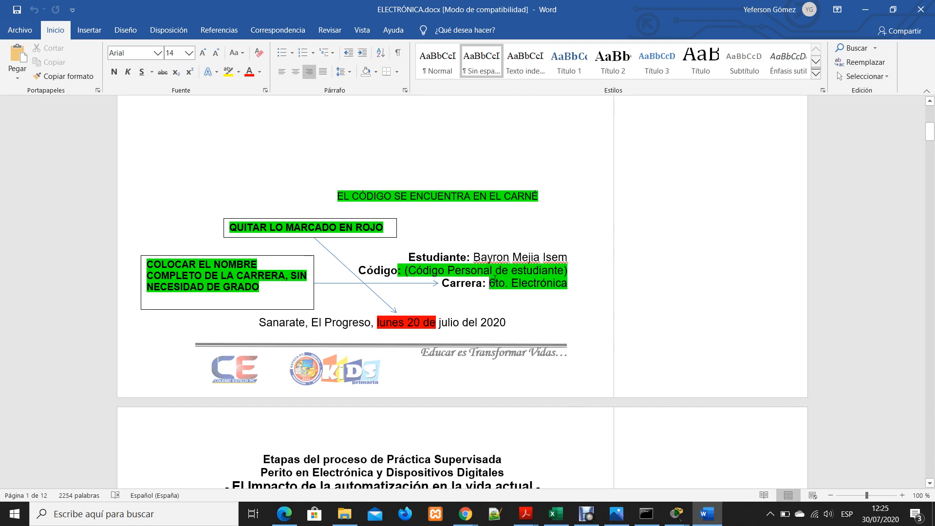
Examine the page 2 heading, selecting text across "Etapas del proceso de Práctica Supervisada" and the Perito line, and clear the selection
scroll(530, 317, down, 5)
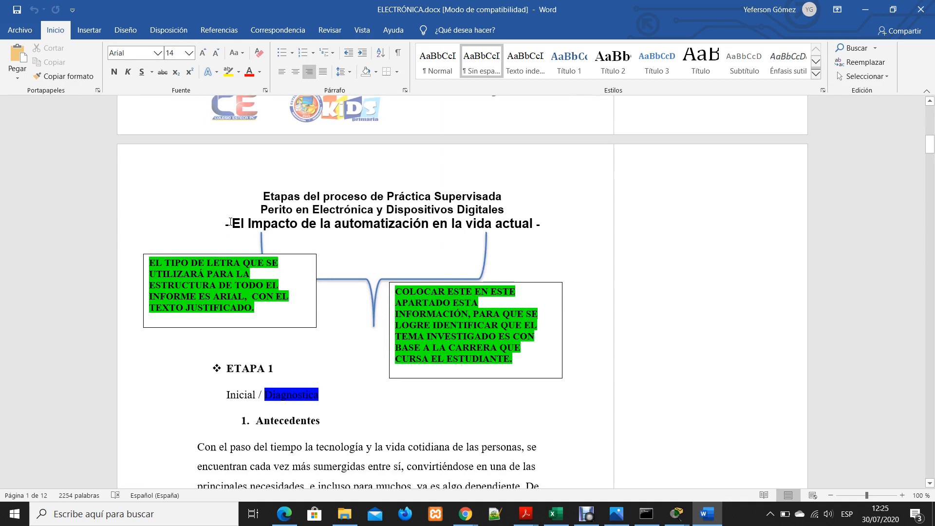
drag(263, 209, 472, 199)
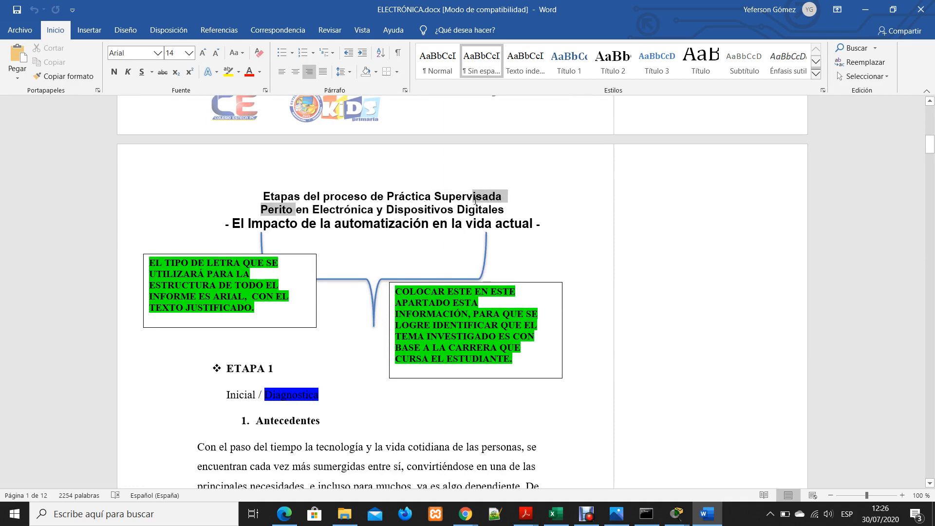
click(510, 209)
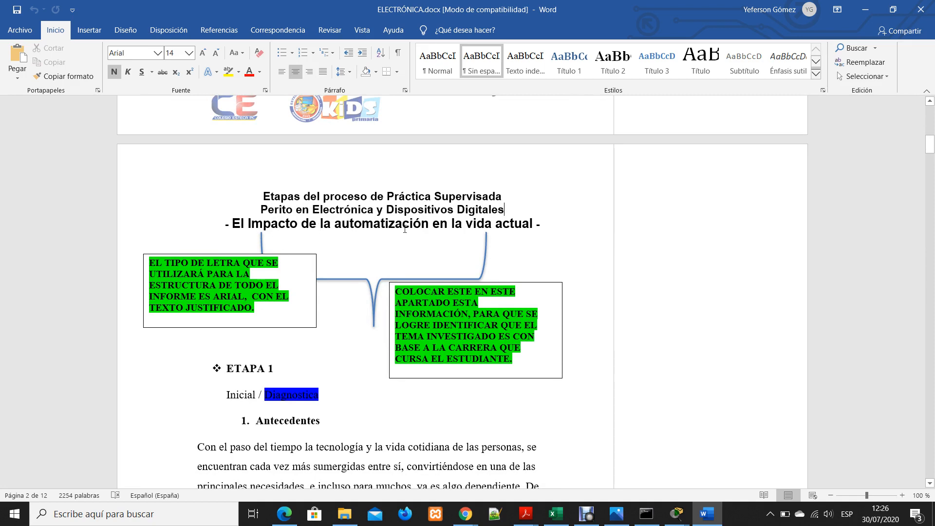
Compare the cover page with page 2's heading and green correction notes, and place the cursor in the first Antecedentes paragraph
scroll(437, 231, down, 10)
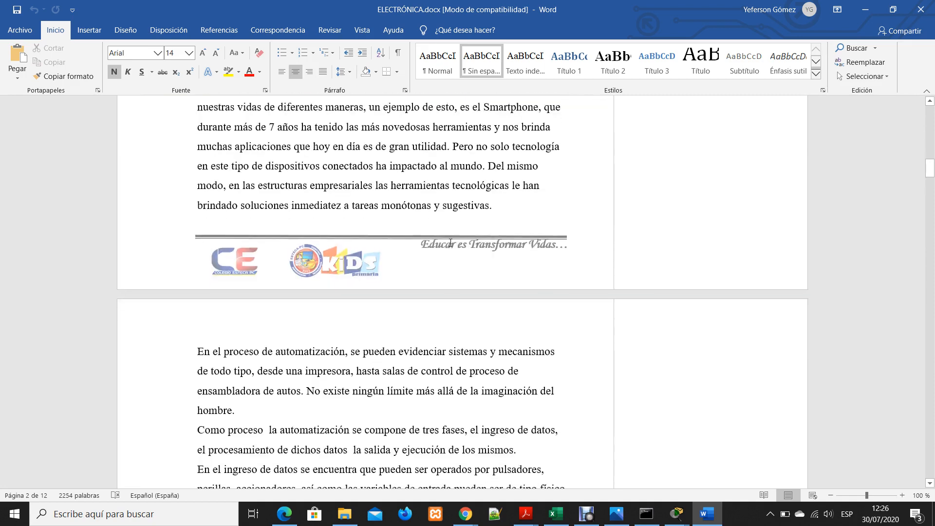
scroll(453, 244, up, 6)
scroll(453, 244, up, 9)
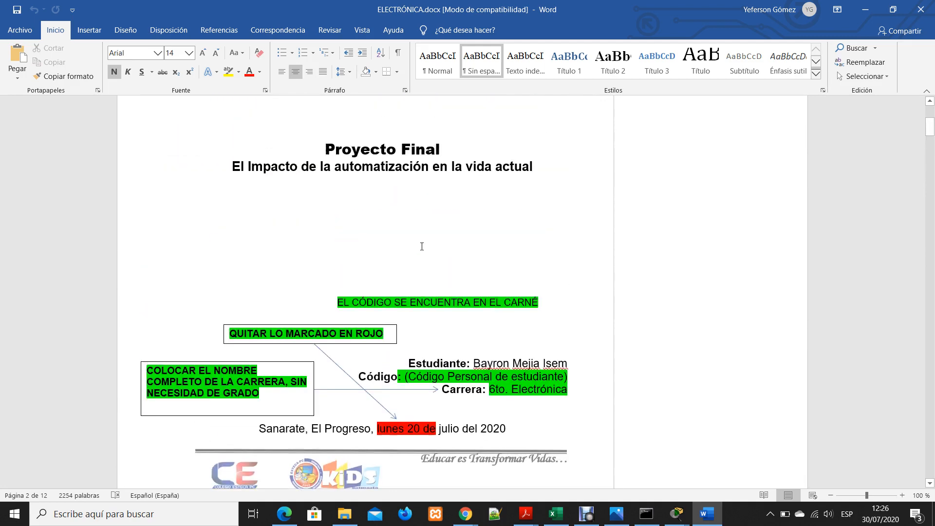
scroll(420, 257, down, 3)
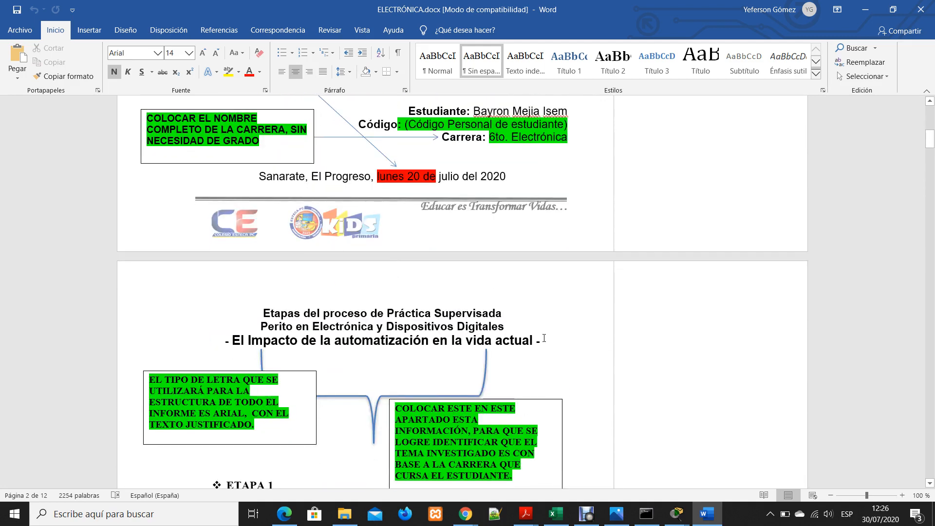
scroll(544, 338, down, 3)
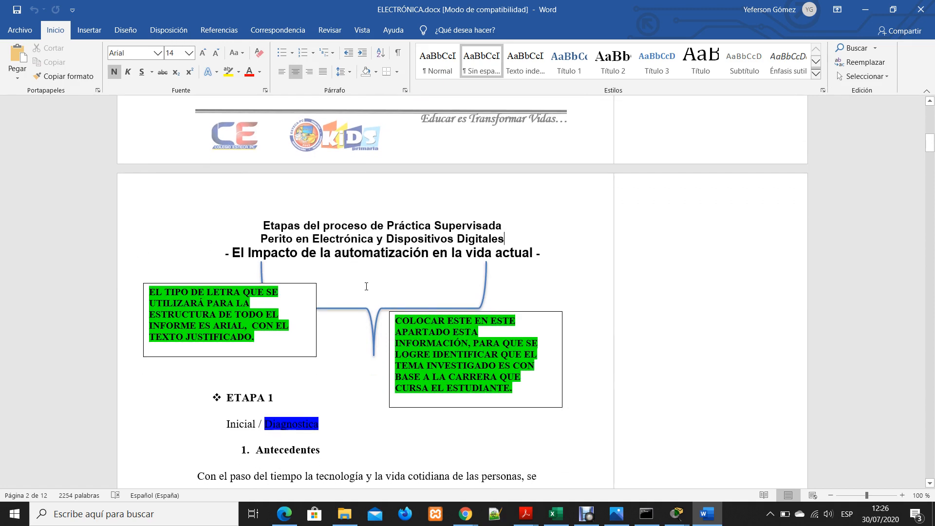
scroll(469, 268, down, 4)
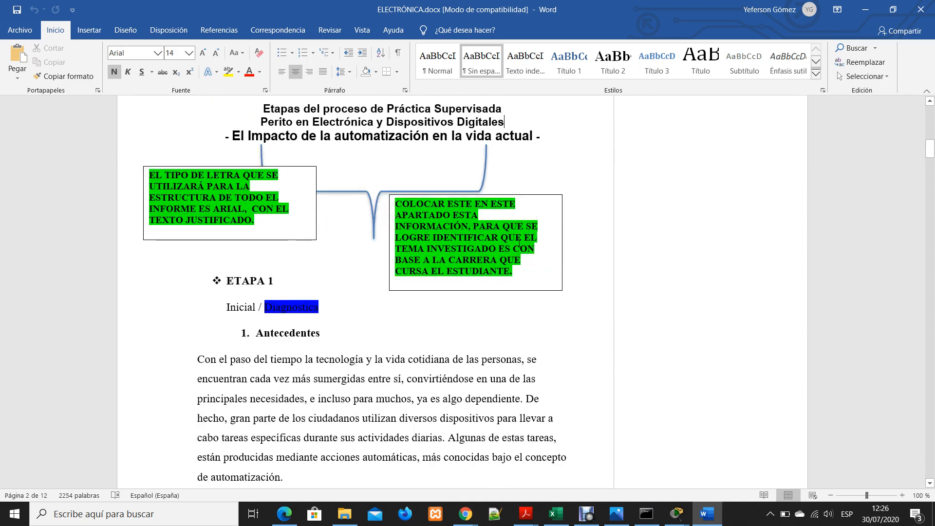
click(447, 385)
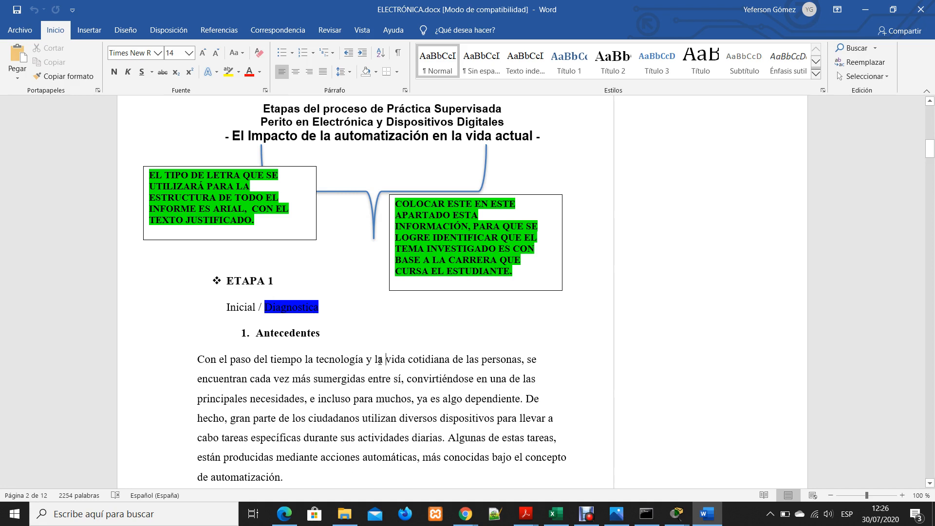
Examine the first Antecedentes paragraph, selecting passages such as "e incluso para muchos", clear the selection and place the cursor after the Antecedentes heading
drag(375, 362, 478, 386)
click(474, 397)
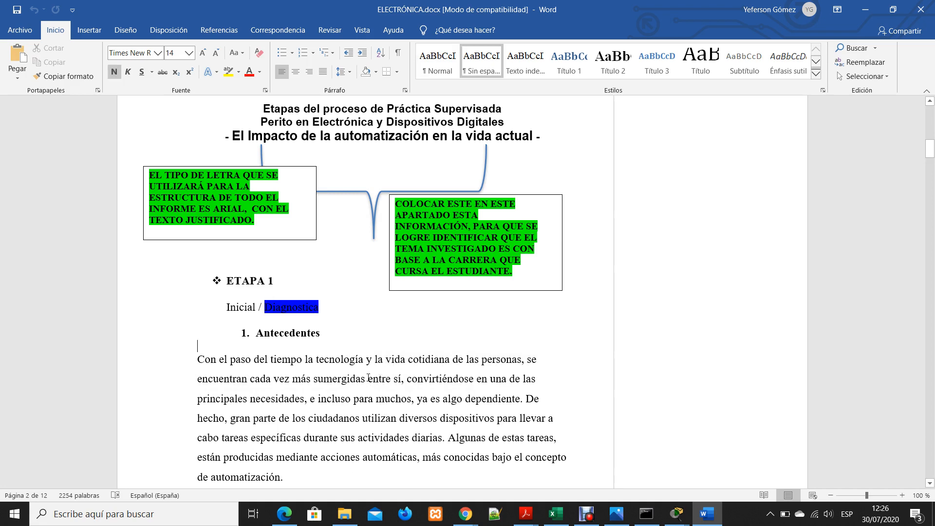
drag(378, 360, 431, 373)
click(432, 373)
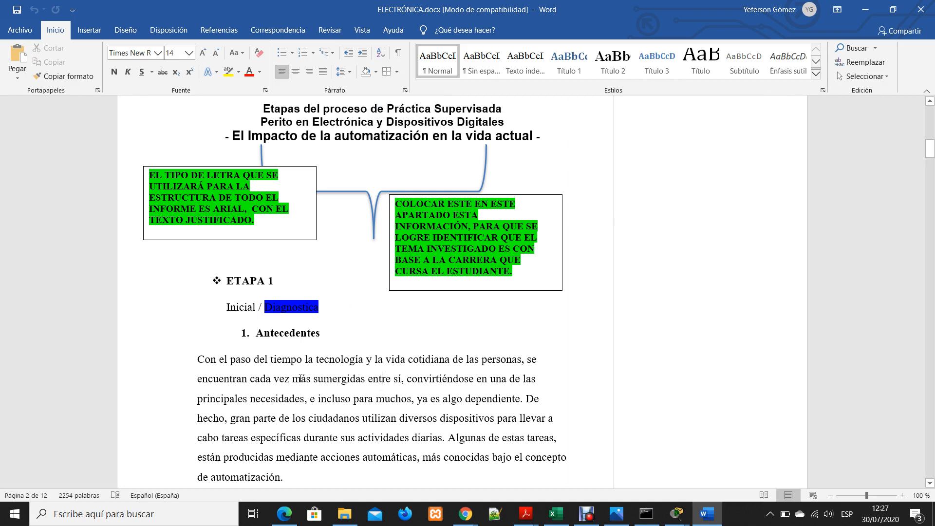
drag(199, 360, 454, 423)
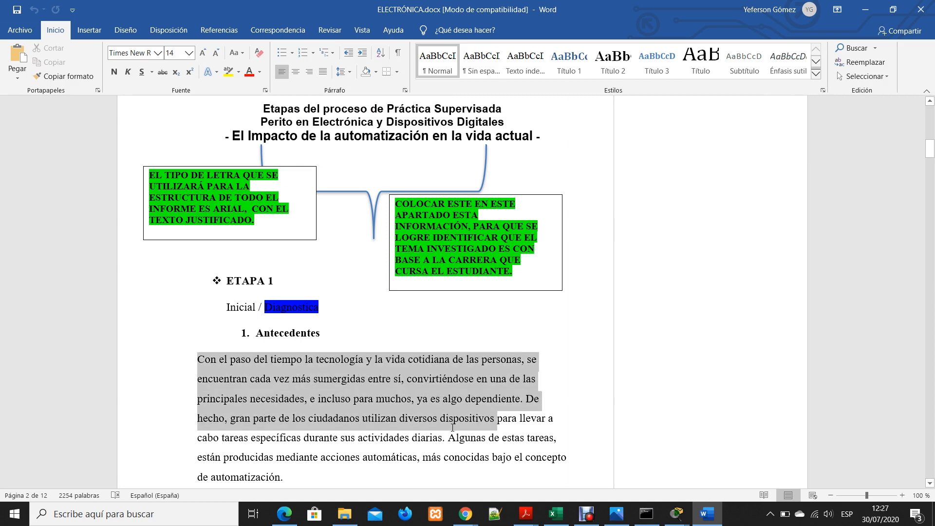
click(559, 362)
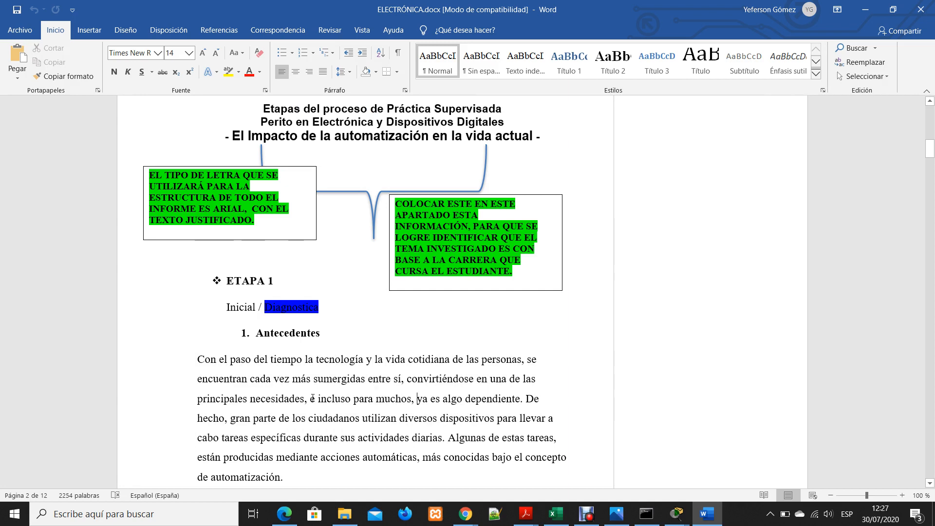
drag(313, 398, 422, 398)
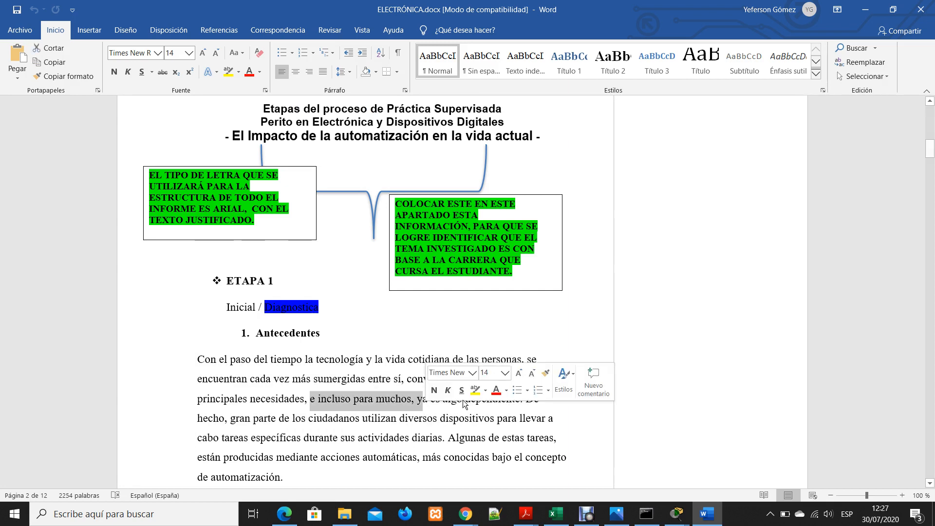
click(267, 380)
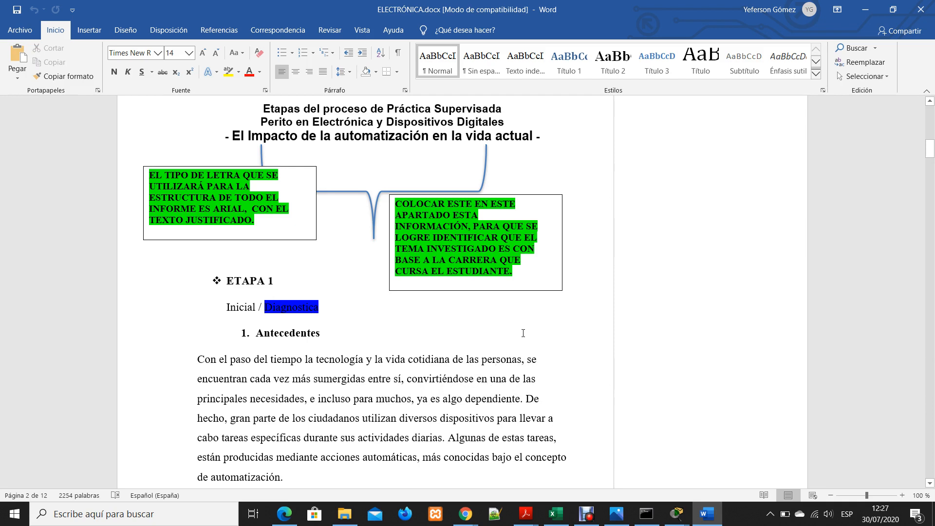
click(325, 334)
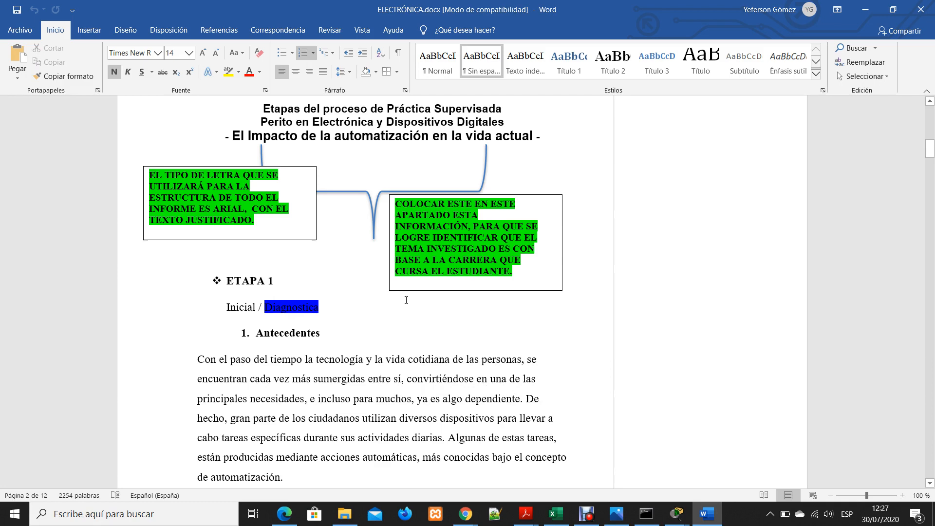
Look through the Antecedentes section and examine the margin comment on the Justificación section, selecting the comment's text
scroll(315, 223, up, 2)
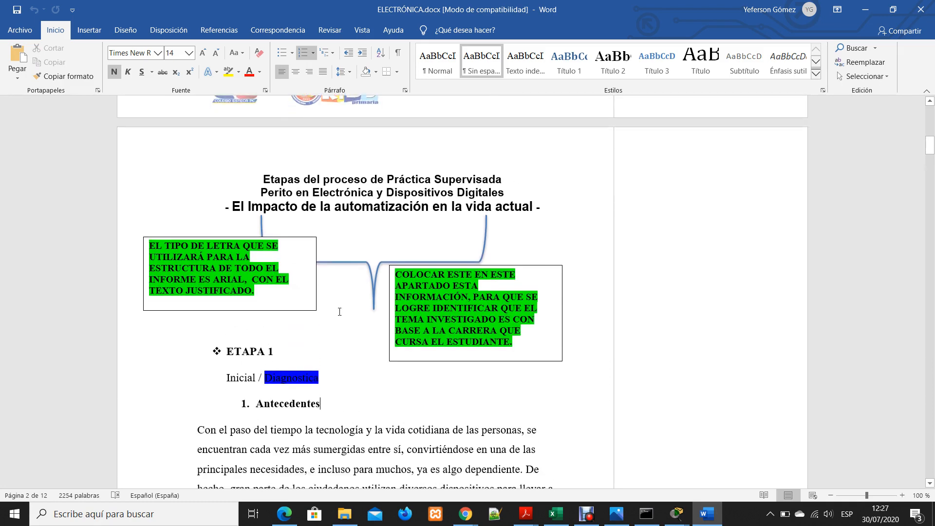
scroll(341, 298, down, 3)
scroll(341, 298, down, 10)
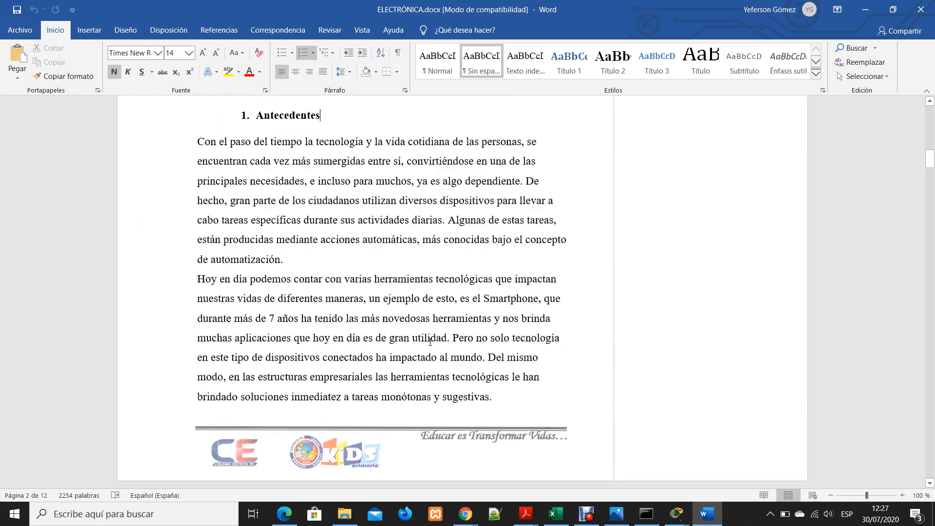
scroll(439, 316, down, 14)
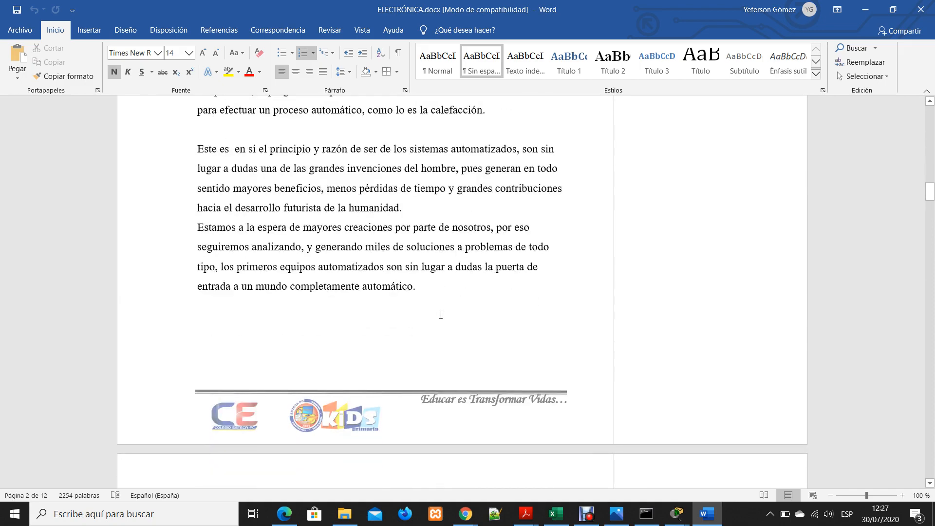
scroll(617, 253, up, 7)
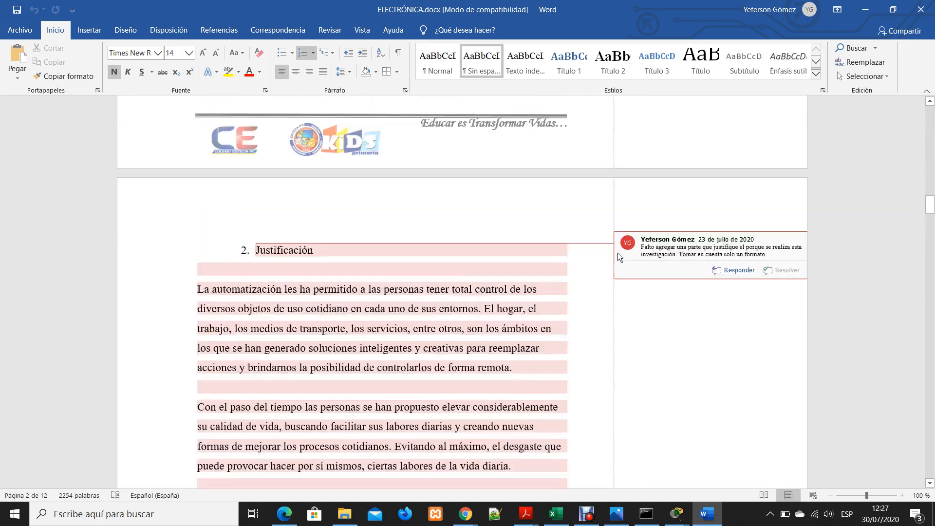
scroll(643, 301, down, 3)
scroll(535, 340, up, 5)
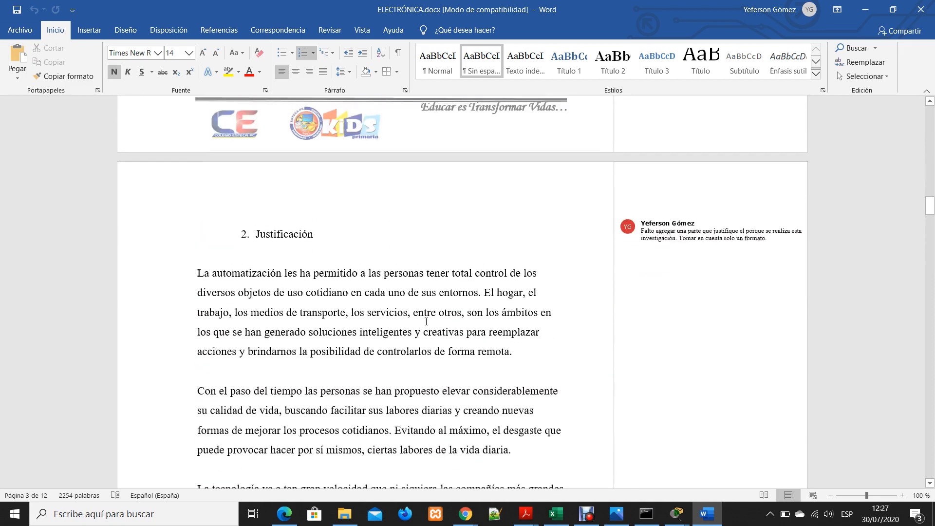
scroll(481, 356, down, 3)
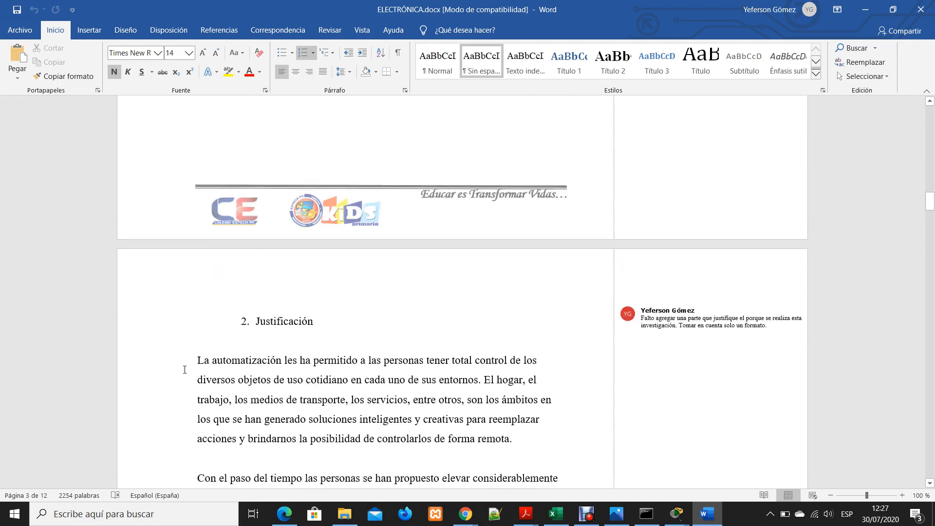
mouse_move(633, 333)
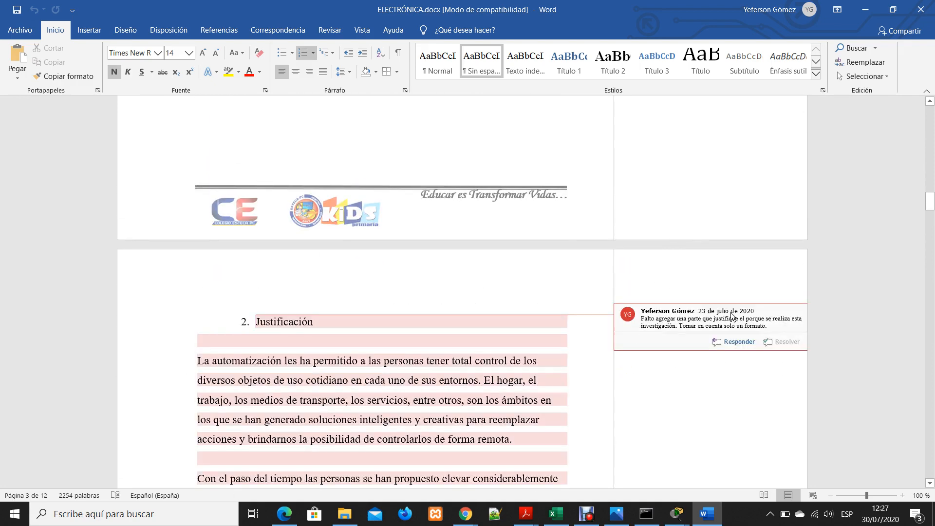
click(655, 314)
Review the commented Justificación text from its heading through the final paragraph about the automotive industry
scroll(547, 379, down, 15)
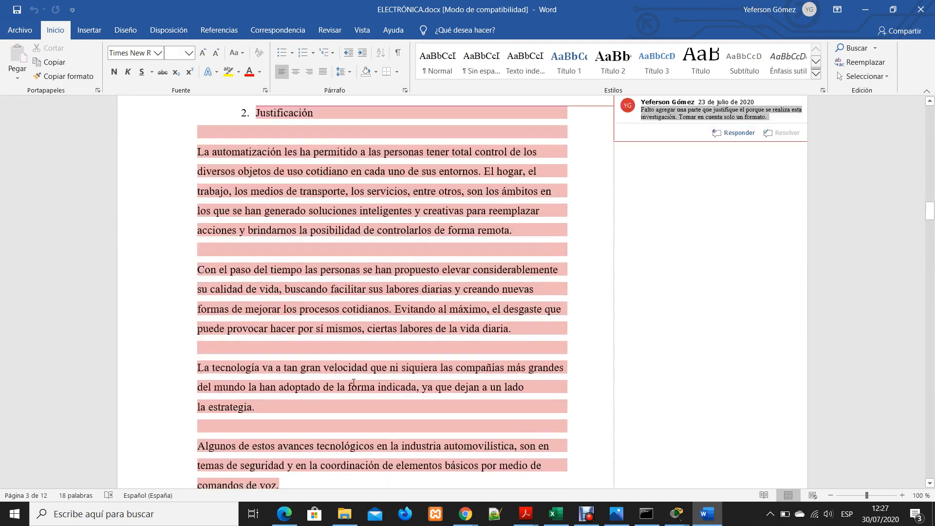
scroll(347, 365, up, 15)
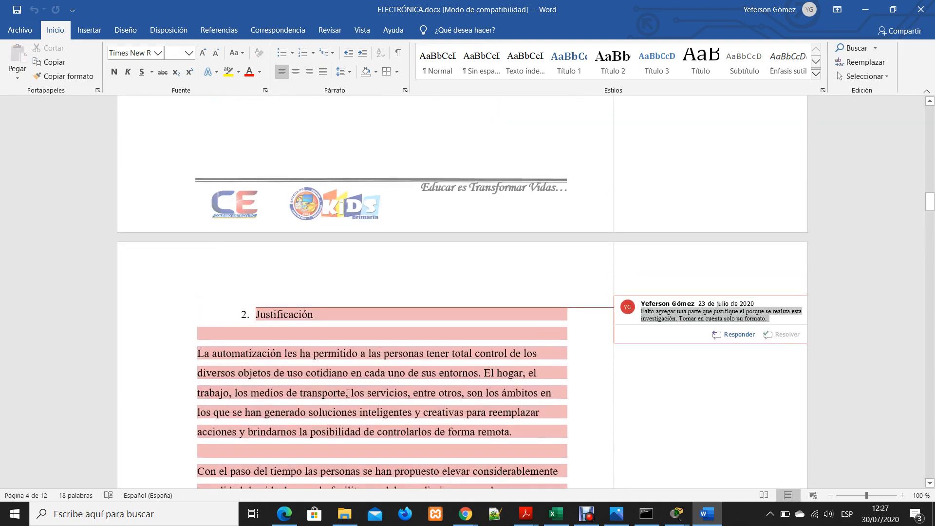
scroll(348, 385, down, 17)
scroll(389, 366, down, 20)
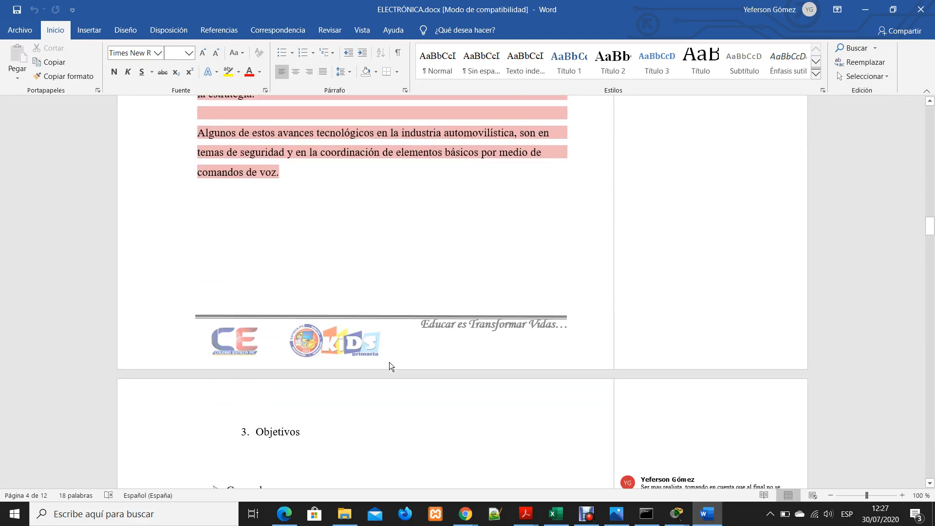
Examine the Objetivos section, opening the comment on the general objective and reviewing the specific objectives
scroll(389, 361, up, 11)
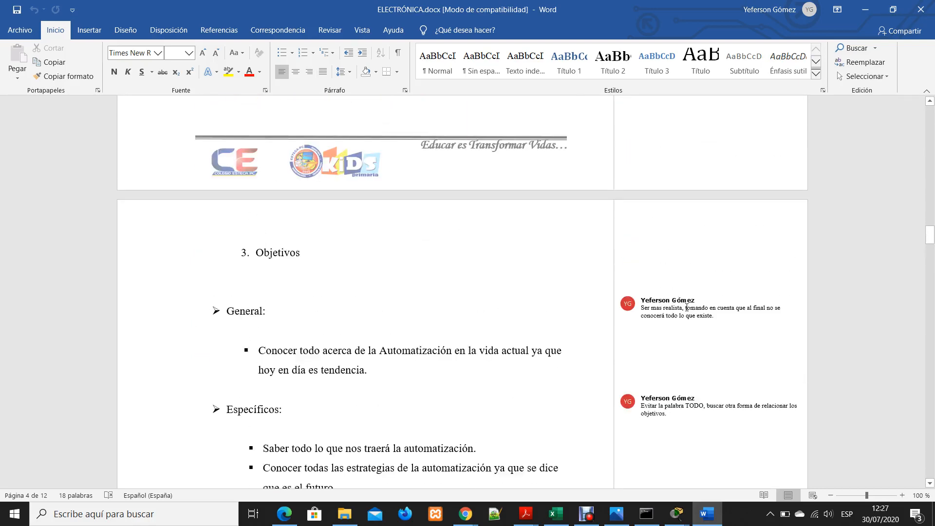
click(685, 308)
scroll(390, 316, down, 5)
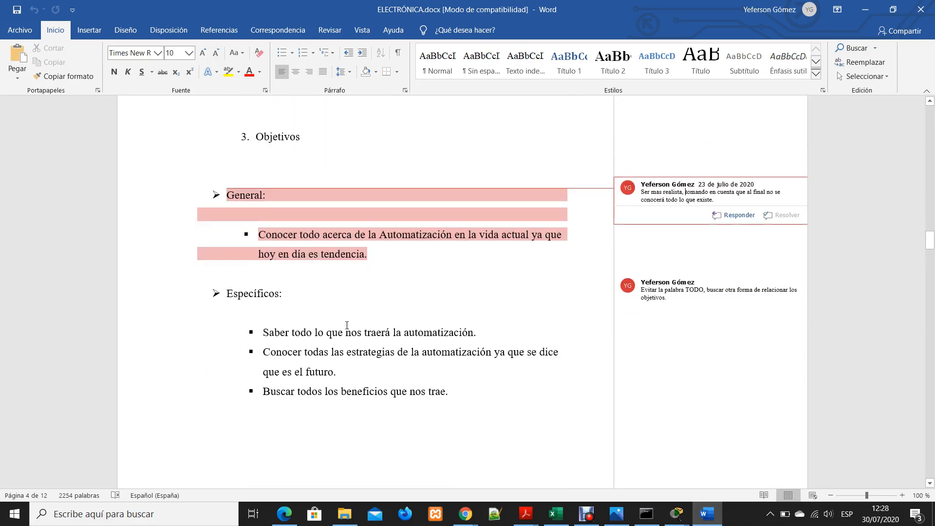
scroll(413, 251, down, 20)
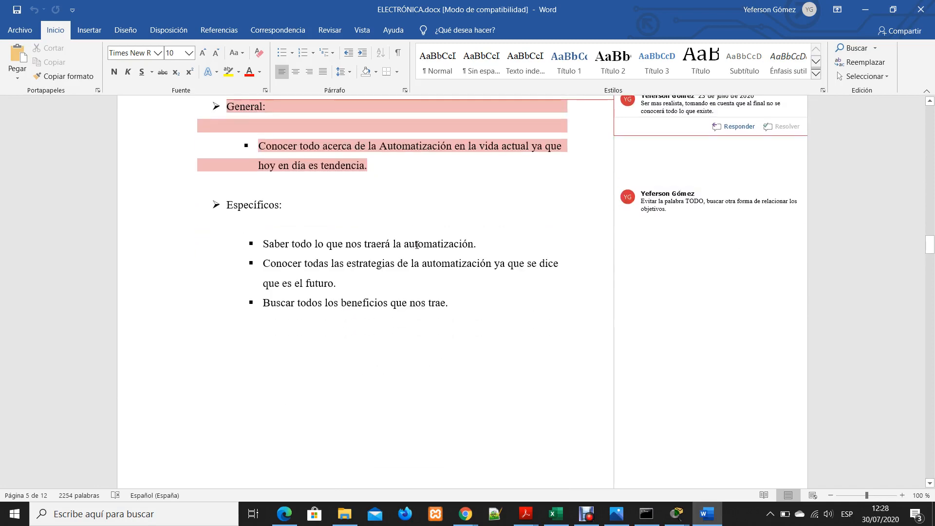
Examine the Marco Teórico section's comment on content order at heading 4.1, and place the cursor in the list of positive aspects
scroll(430, 236, down, 5)
scroll(431, 236, up, 6)
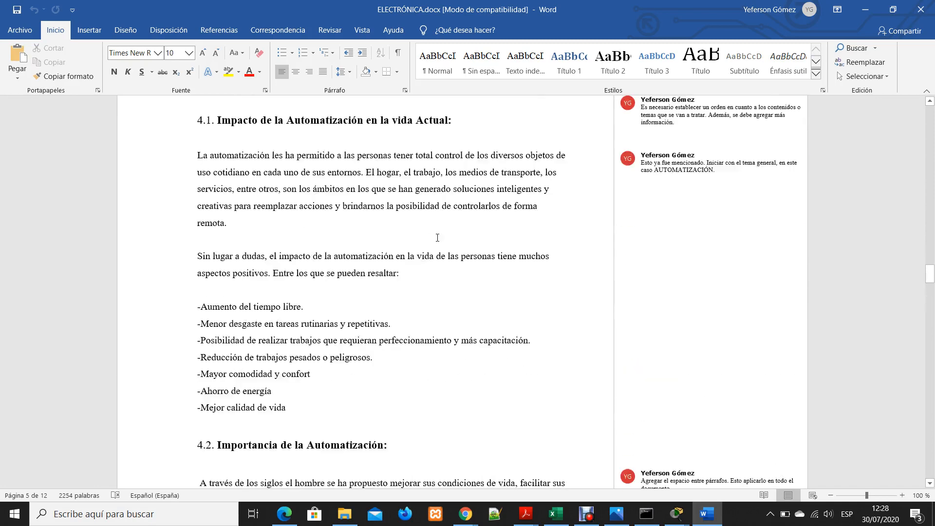
click(687, 285)
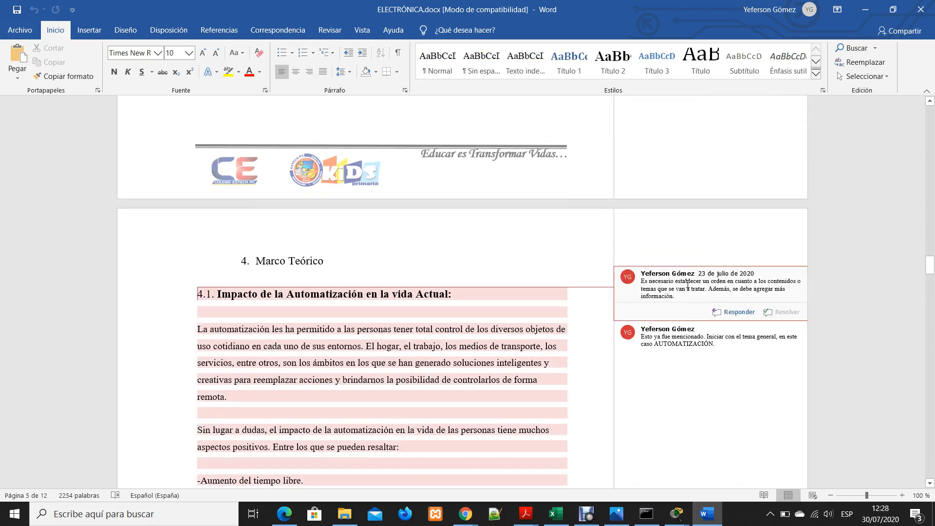
click(661, 288)
scroll(312, 280, down, 6)
click(295, 271)
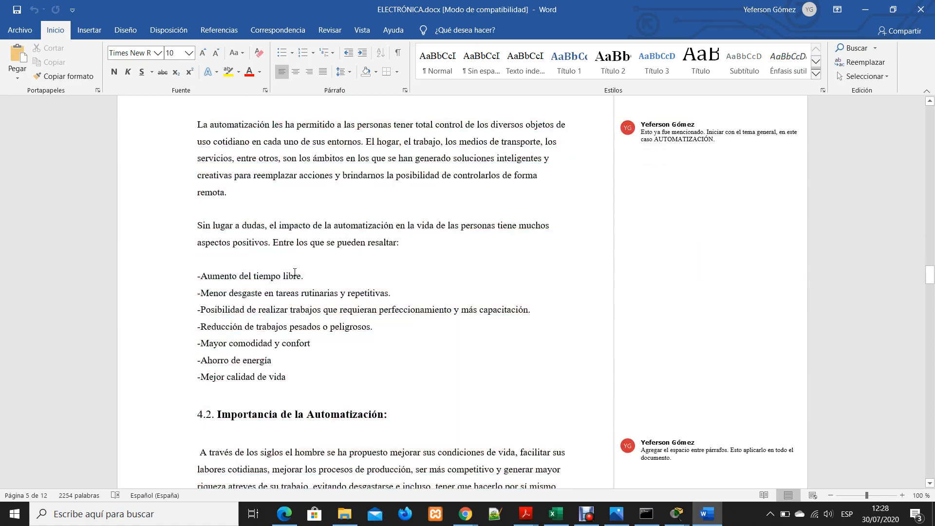
Review the rest of the Marco Teórico and its margin comments, down to the green correction note at its end
scroll(388, 257, down, 11)
scroll(390, 258, down, 18)
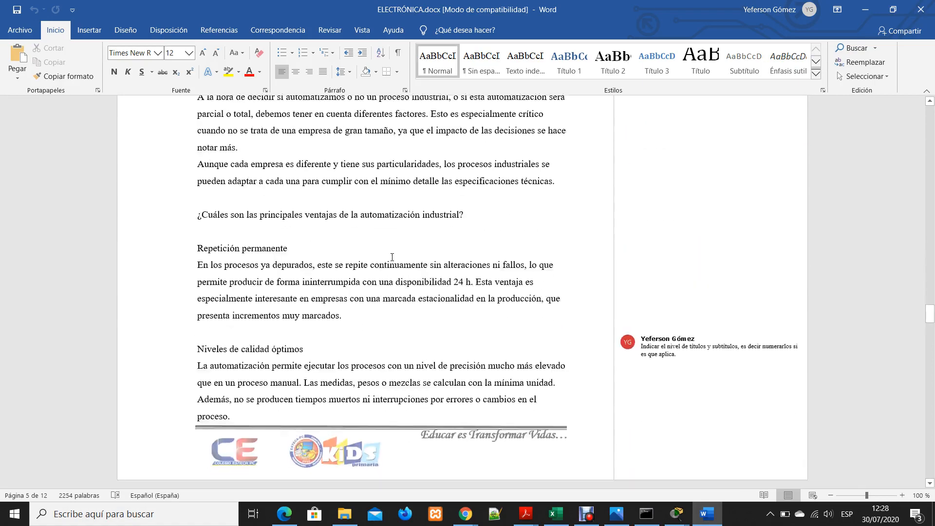
scroll(396, 239, down, 18)
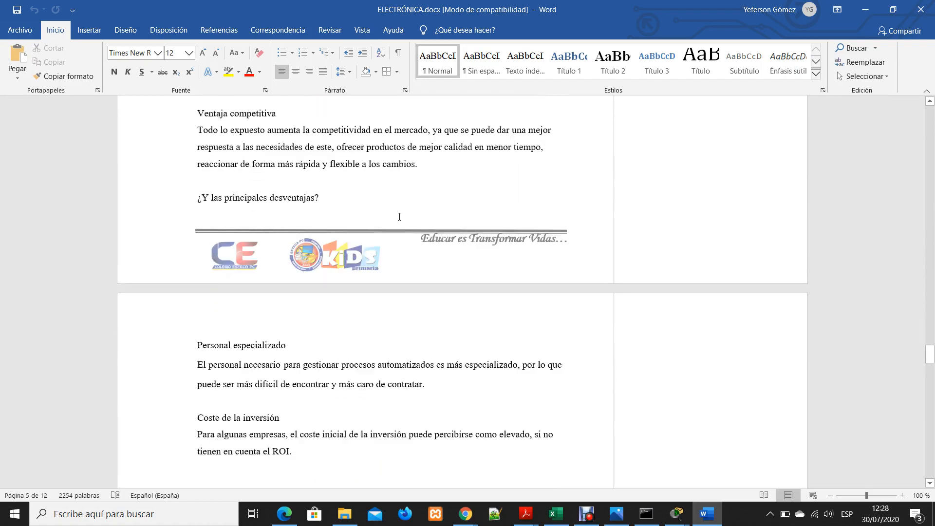
scroll(415, 205, down, 10)
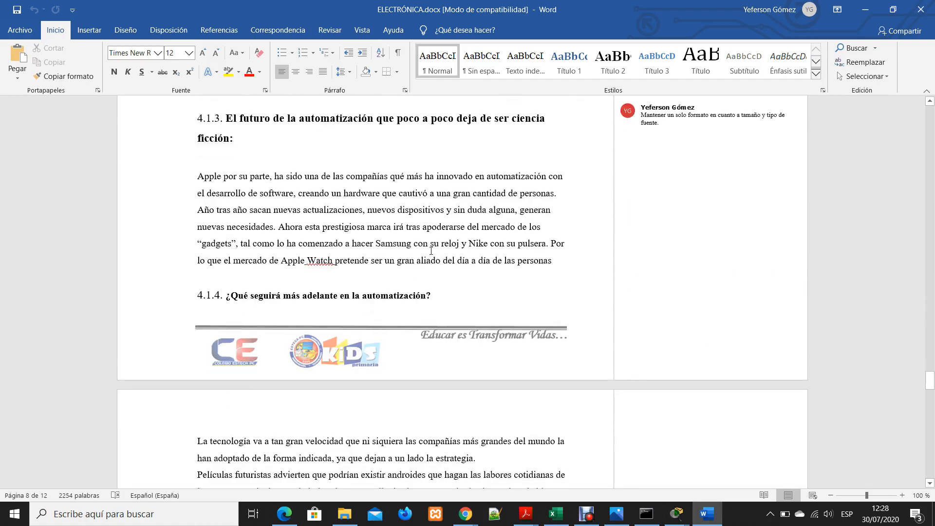
scroll(454, 300, down, 15)
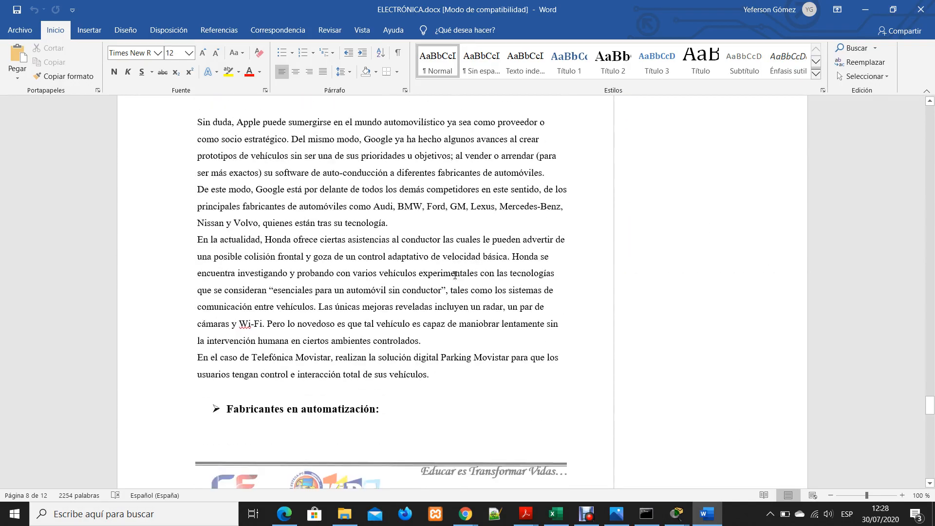
scroll(492, 294, down, 8)
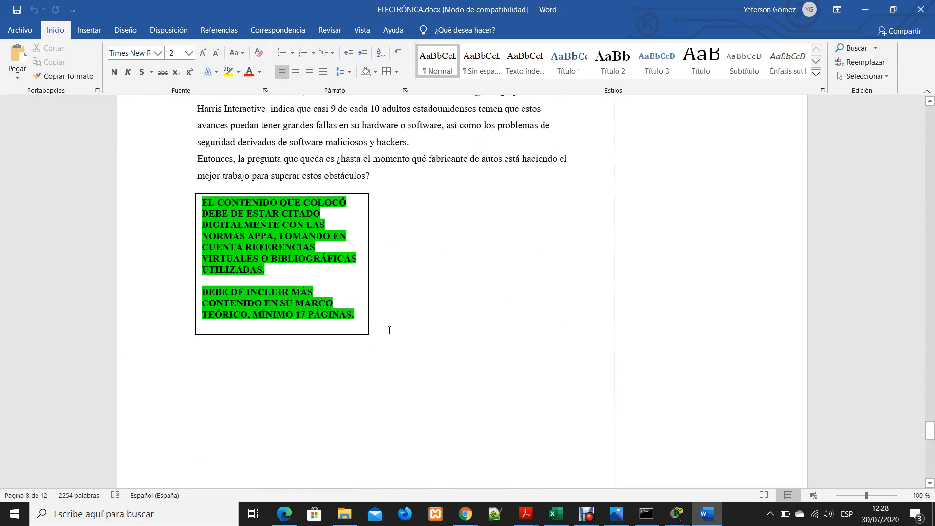
Examine the green note on citations and minimum pages, select the closing Marco Teórico text above it and clear the selection
click(291, 326)
click(441, 280)
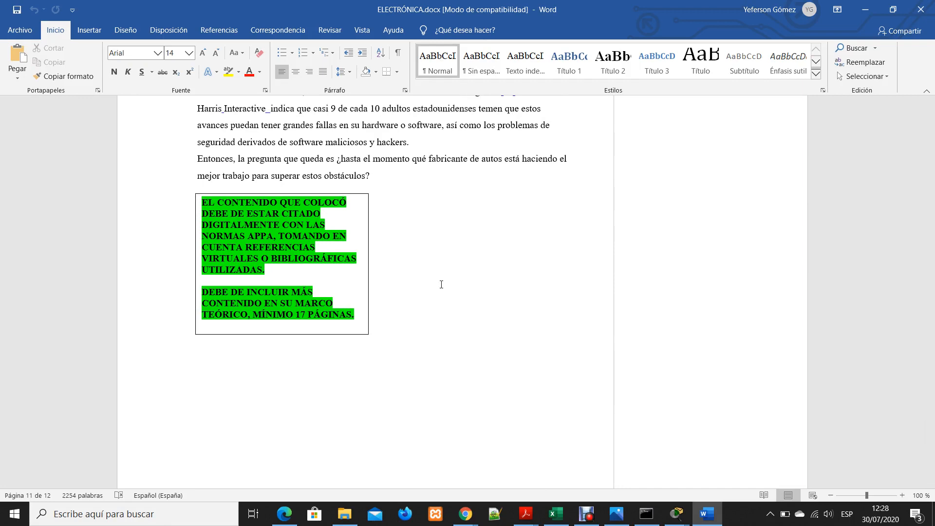
click(389, 178)
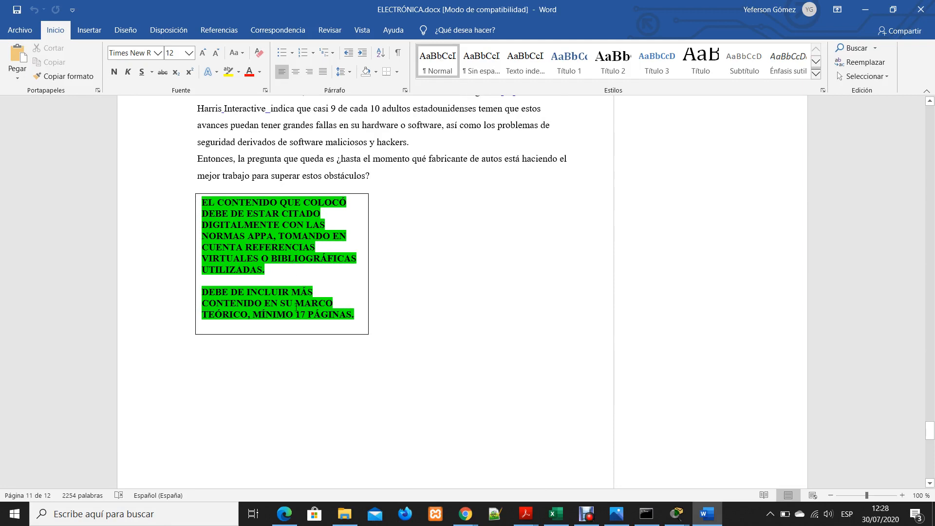
scroll(453, 306, down, 2)
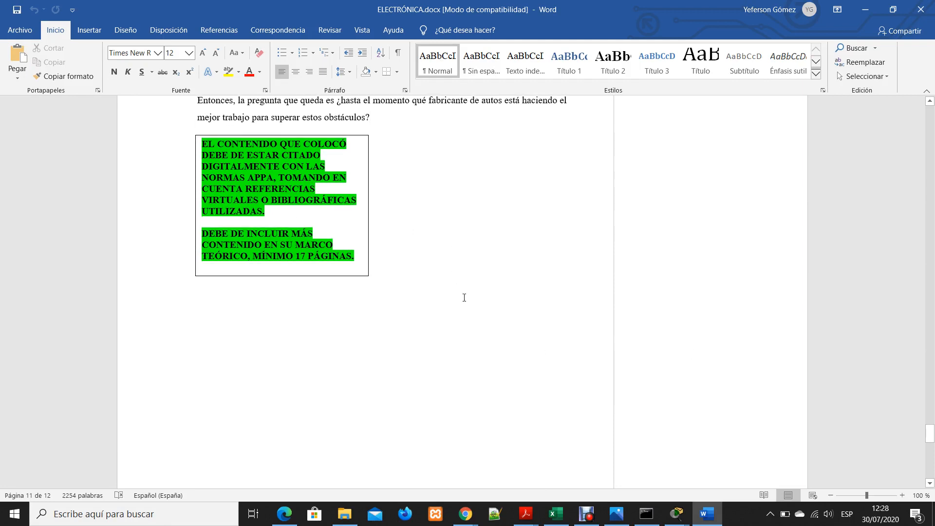
scroll(482, 280, up, 3)
drag(387, 213, 294, 160)
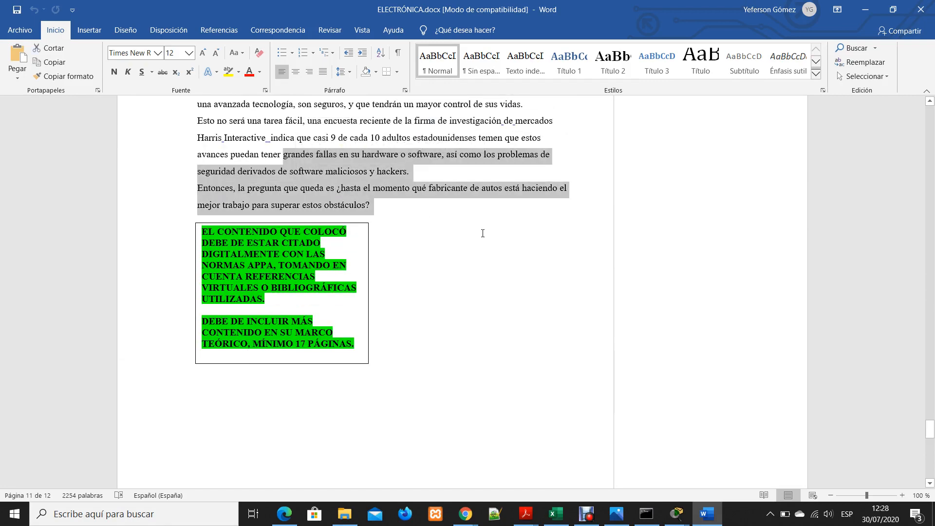
click(486, 245)
Examine the Fuentes de Consultas page and its comment, selecting the full list of source links
scroll(384, 393, down, 10)
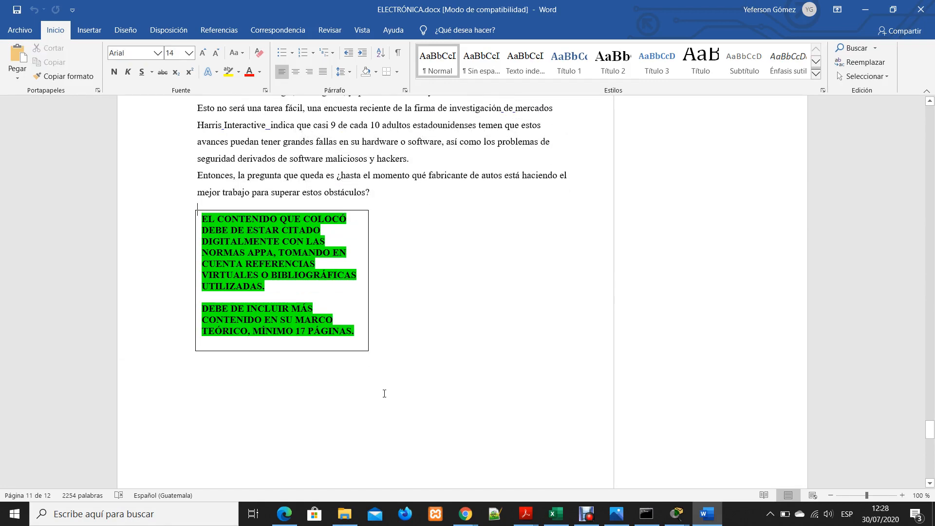
scroll(399, 400, down, 2)
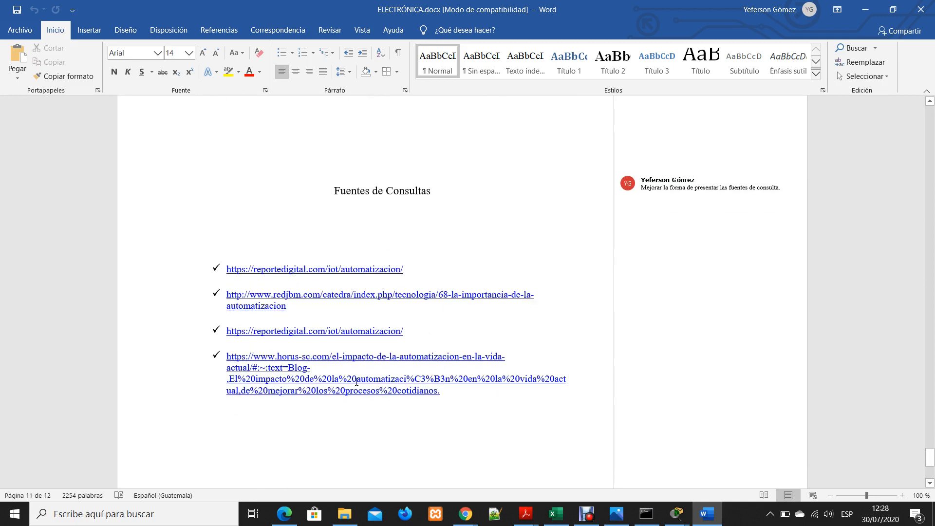
drag(459, 407, 396, 235)
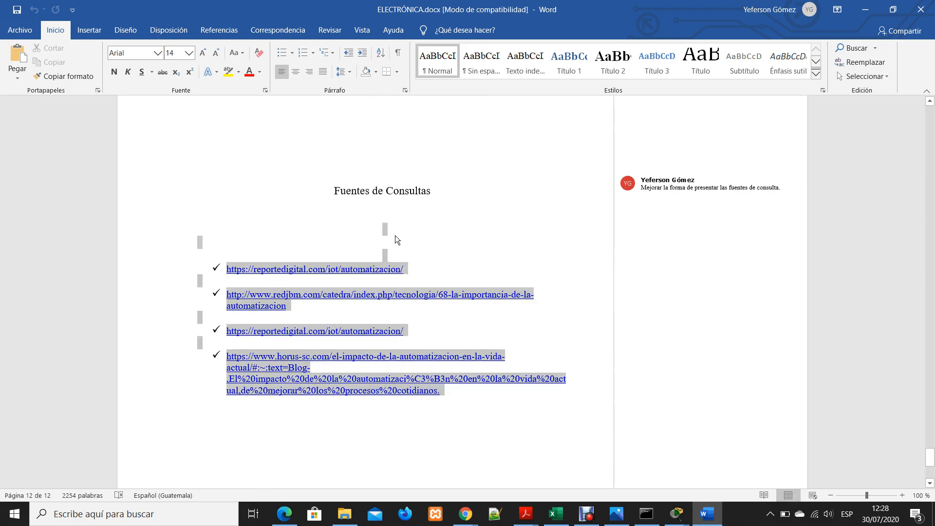
Clear the selection of the source links and examine the rest of the Fuentes de Consultas page
click(592, 235)
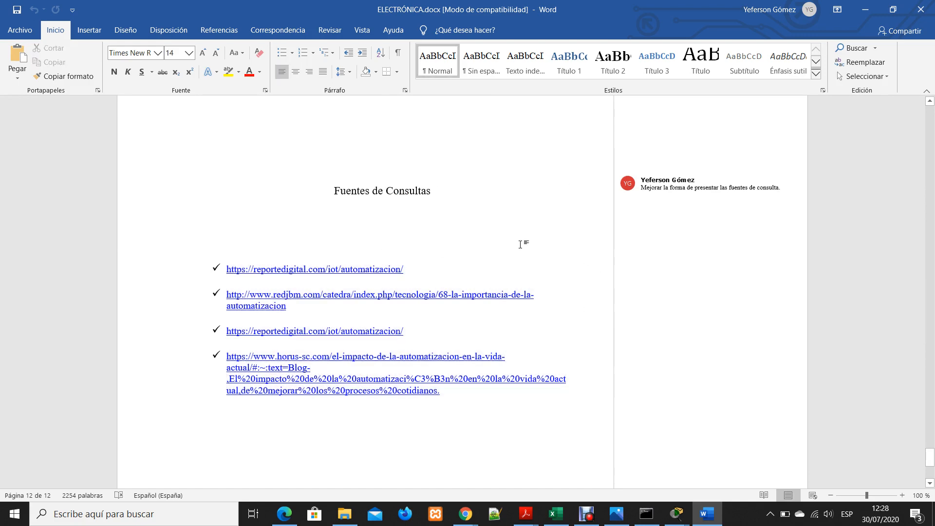
scroll(496, 305, down, 3)
scroll(496, 305, up, 15)
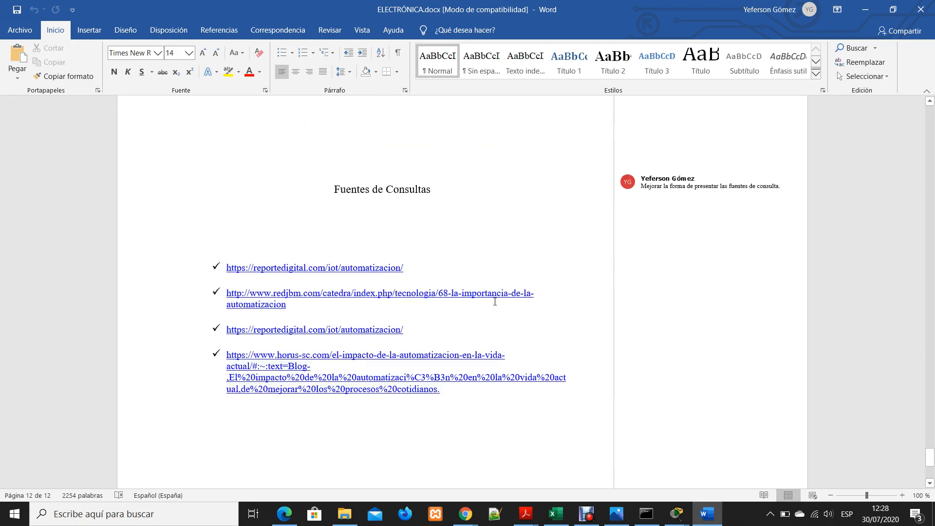
Return to the end of the Marco Teórico, select the text from "software maliciosos y hackers" through the closing question, and clear the selection
scroll(527, 299, up, 2)
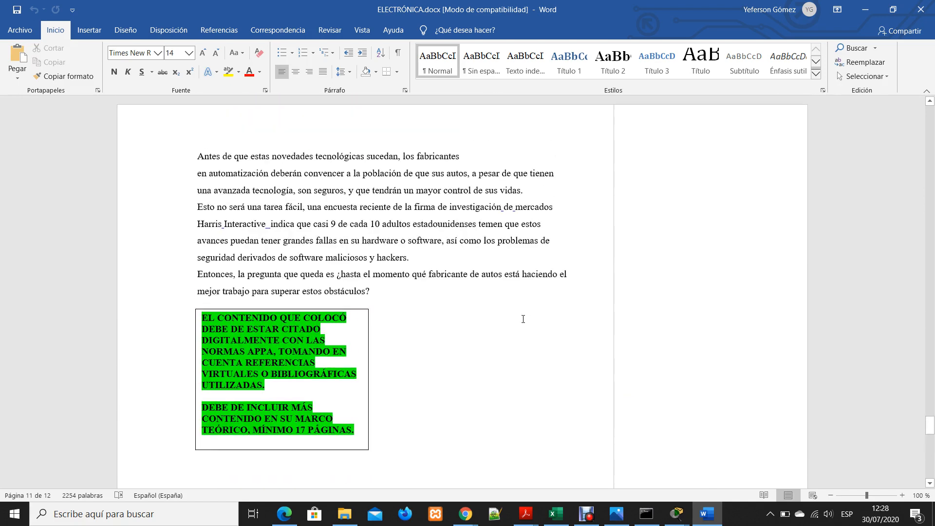
click(463, 308)
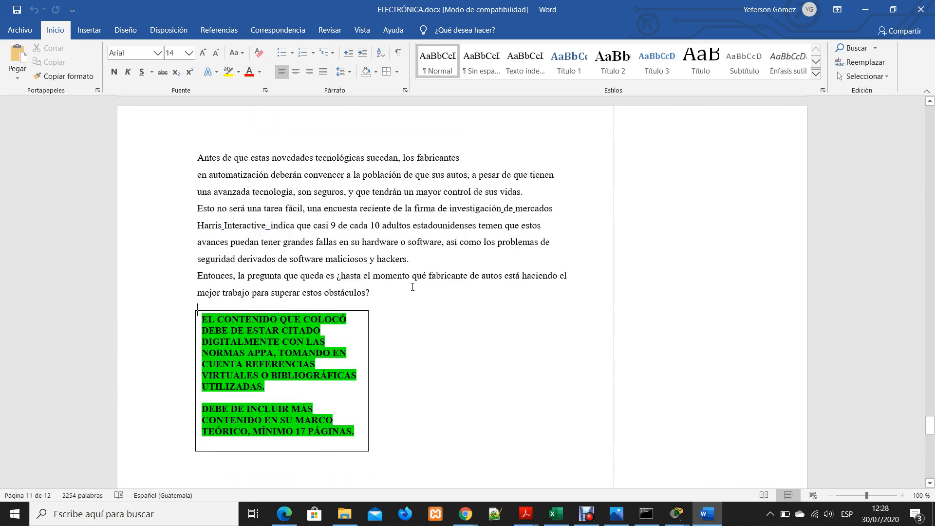
click(414, 225)
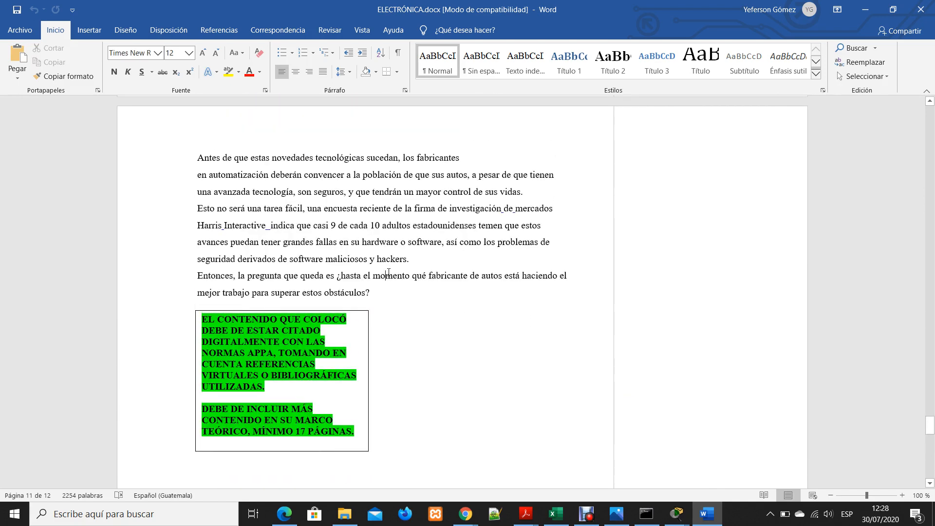
click(388, 273)
drag(376, 285, 289, 258)
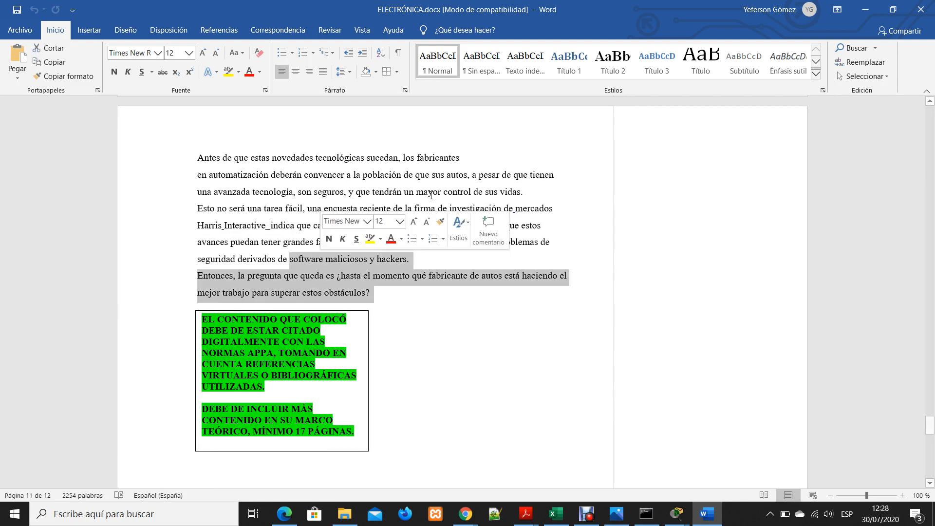
click(428, 192)
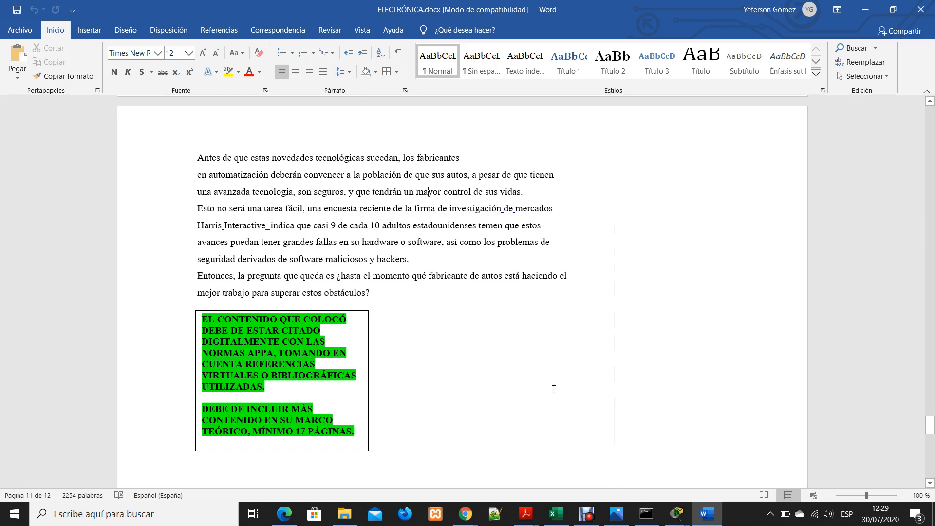
Examine the end of the document and the green note on APPA citations and minimum pages once more
scroll(553, 391, down, 5)
scroll(553, 391, down, 11)
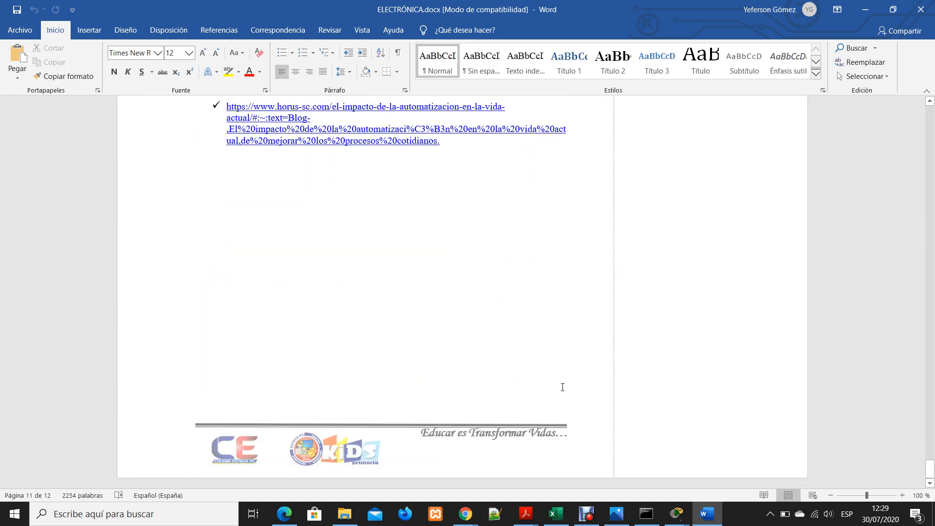
scroll(560, 374, up, 2)
scroll(560, 374, up, 10)
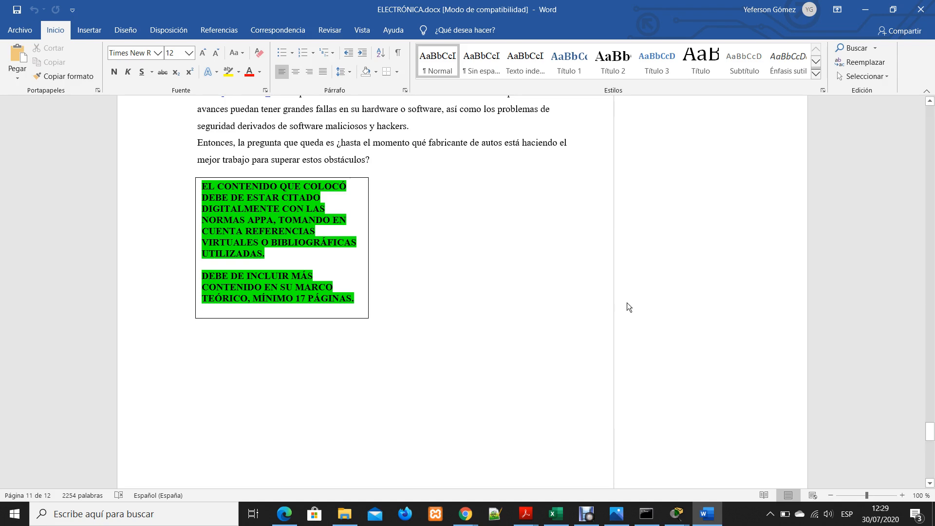
scroll(603, 311, down, 6)
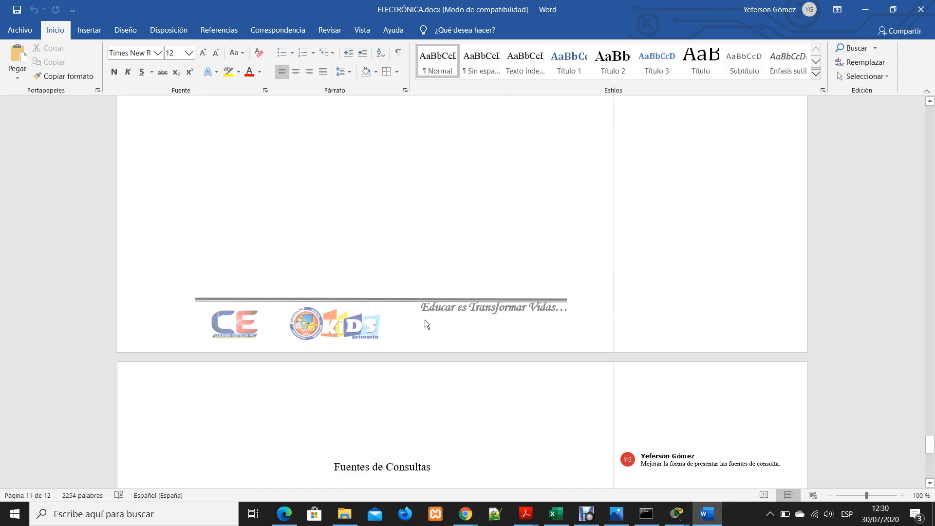
Open the page 11 footer with the logos and slogan, return to the body, and examine the blank area below the green note
double_click(261, 326)
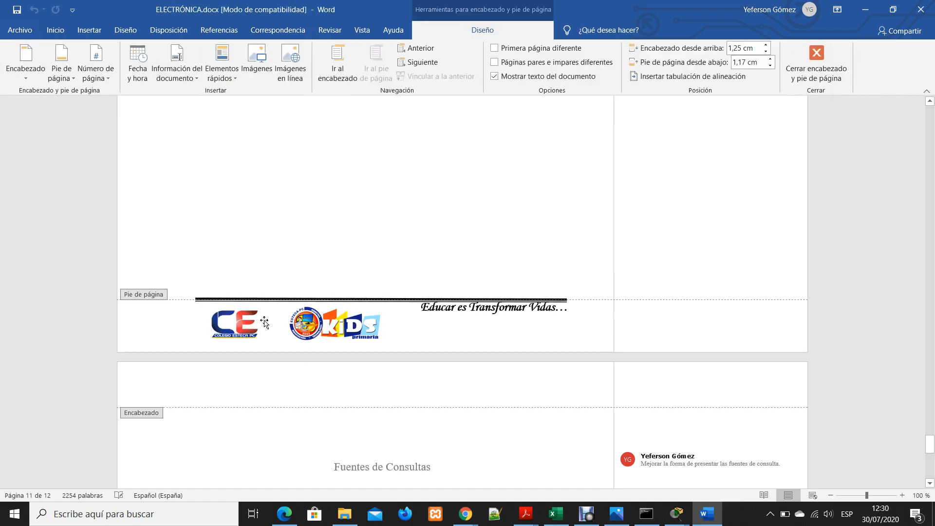
double_click(496, 294)
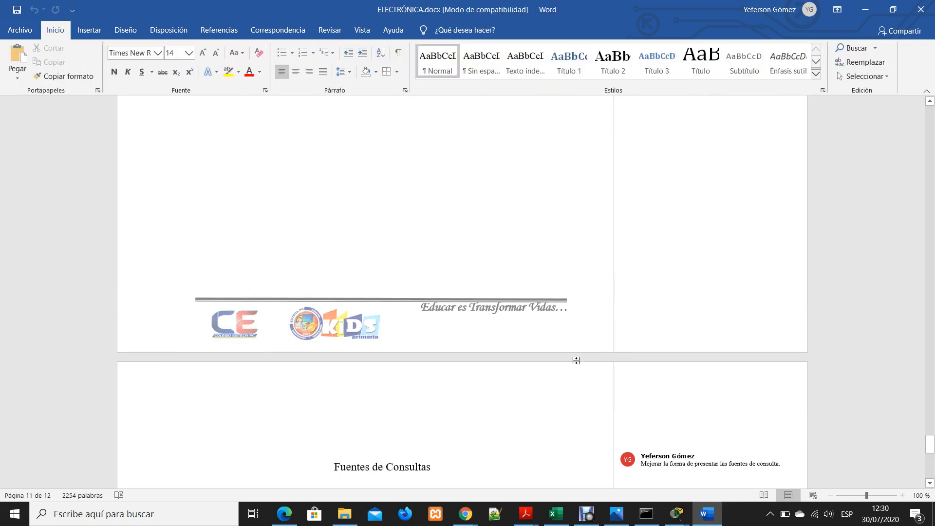
scroll(572, 358, down, 1)
scroll(568, 356, up, 5)
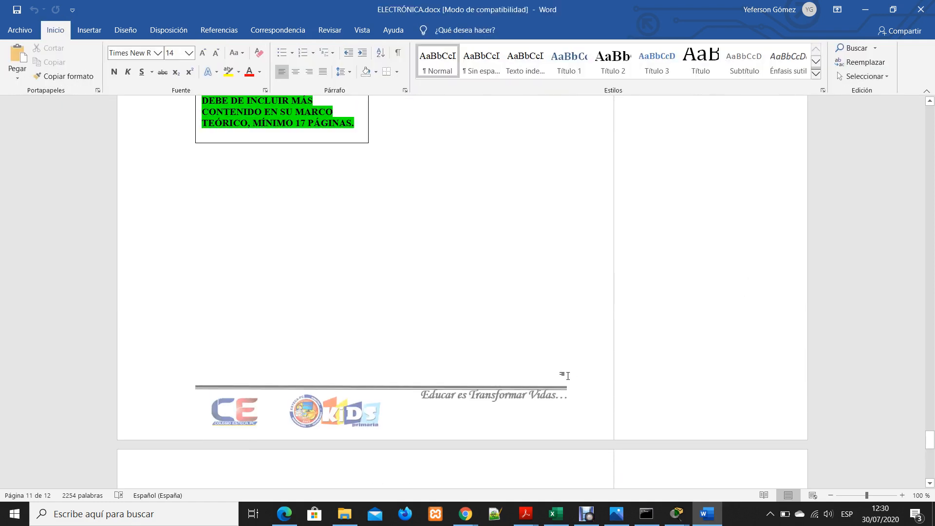
scroll(564, 381, down, 3)
scroll(564, 381, up, 2)
double_click(402, 292)
Review the Marco Teórico backwards from the green note to heading 4.1.3 on the future of automation
scroll(458, 307, up, 3)
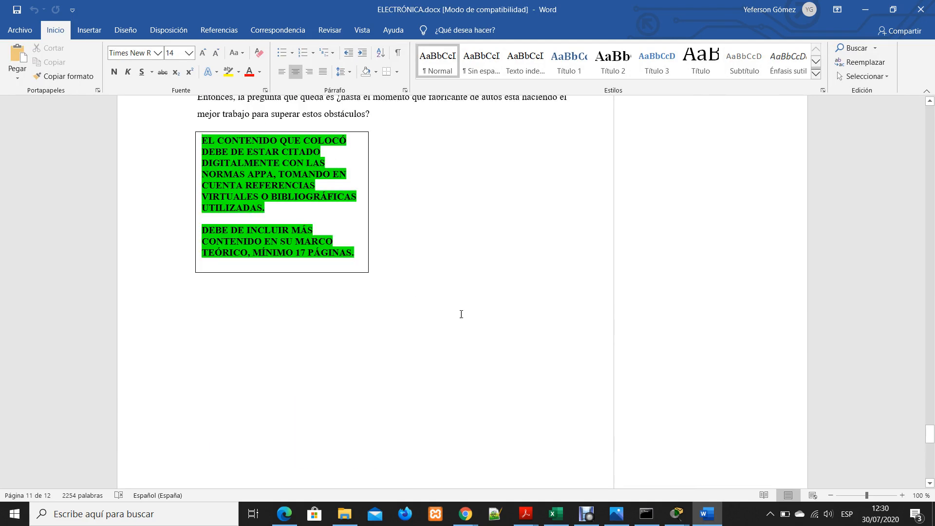
scroll(461, 314, up, 8)
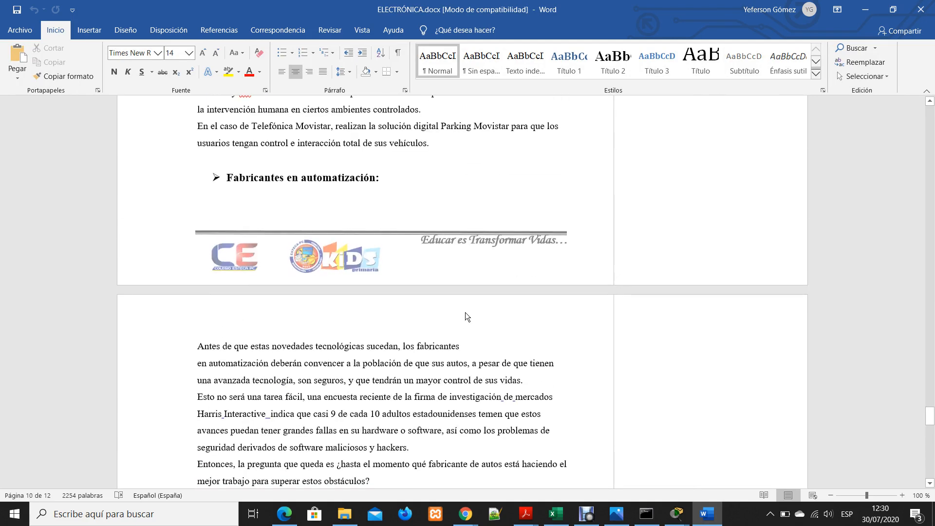
scroll(465, 314, up, 10)
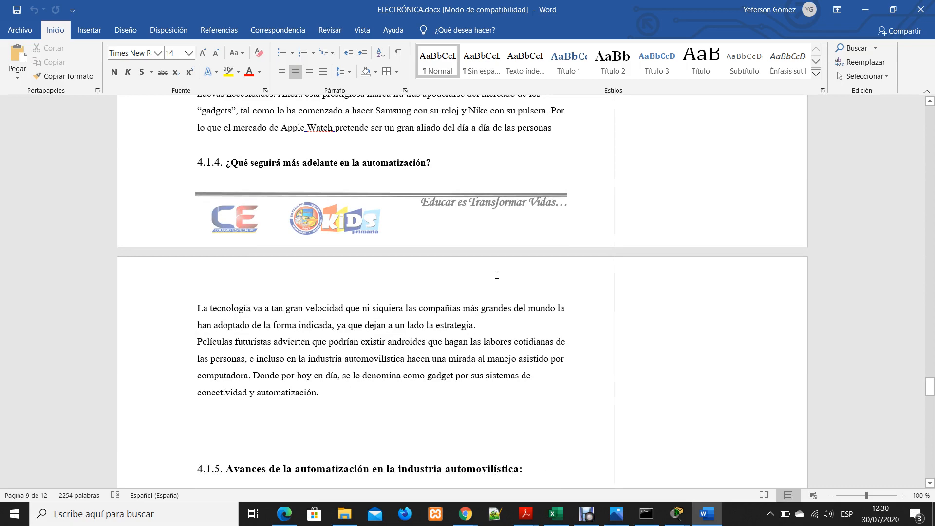
scroll(497, 275, up, 3)
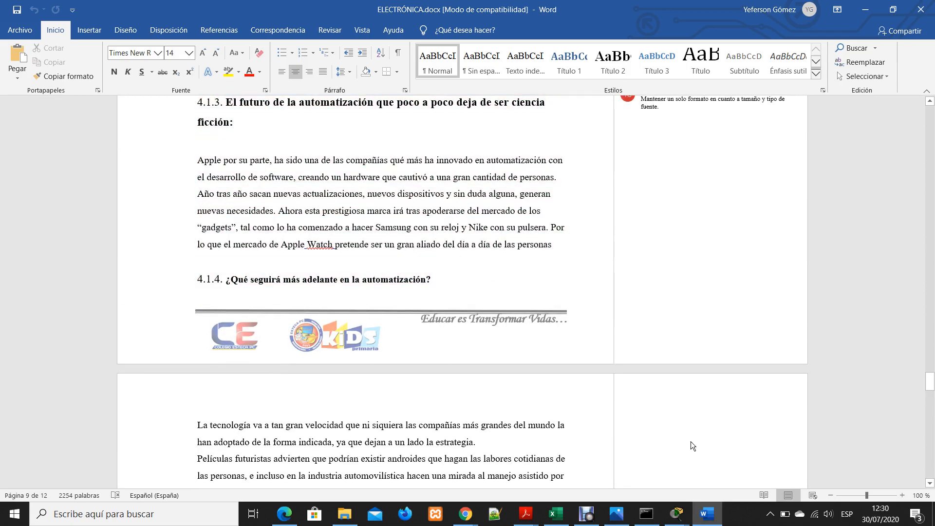
mouse_move(583, 522)
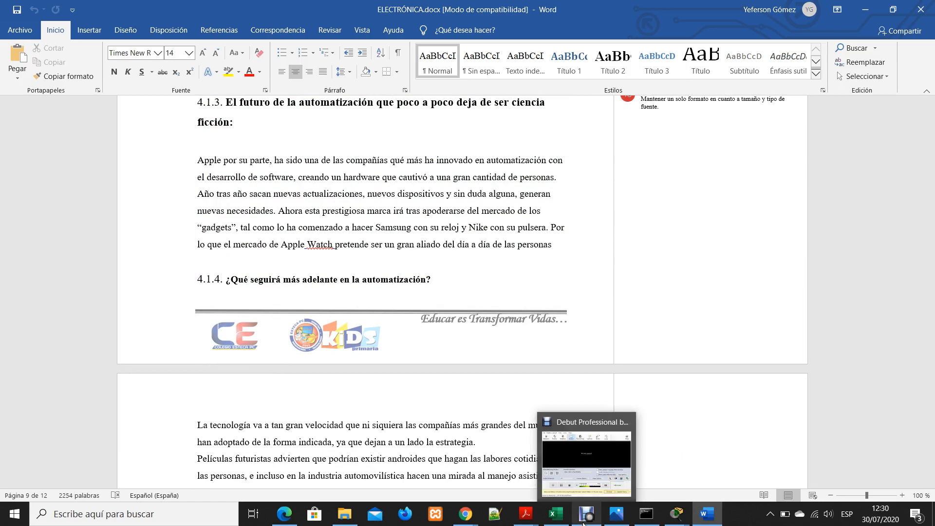